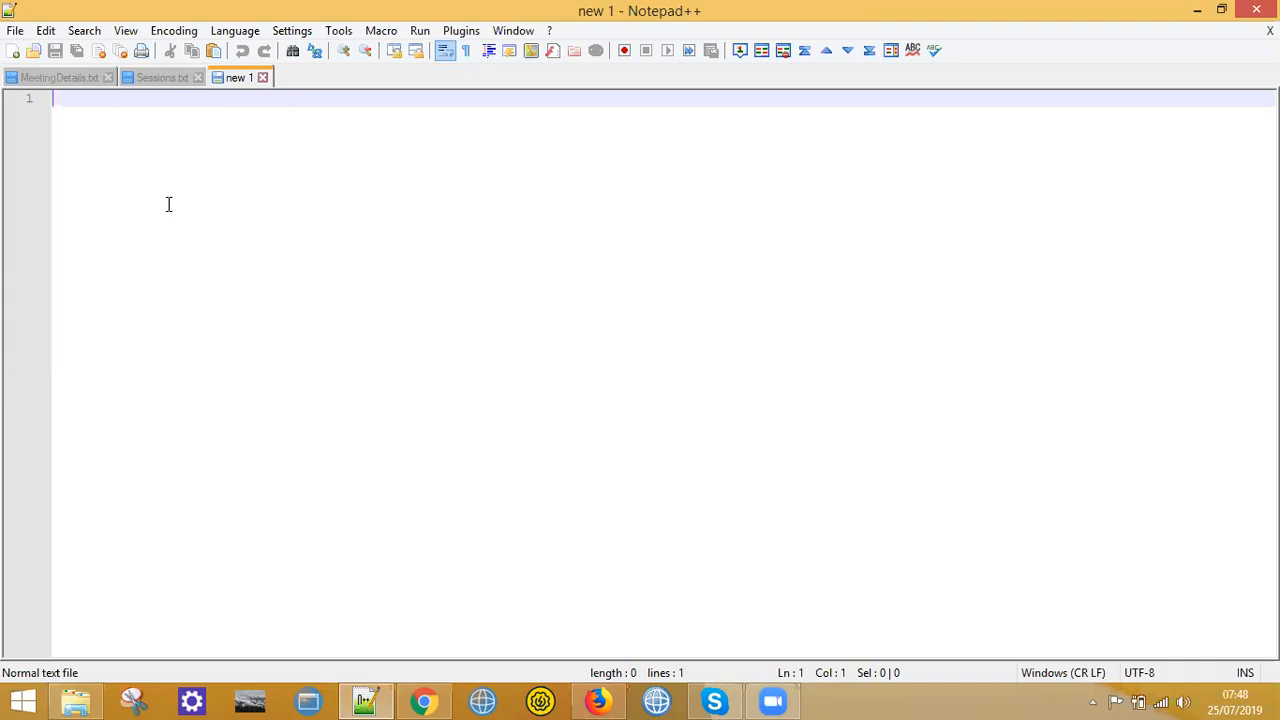
Step: Switch to Firefox, where the IBM Cloud API Connect drafts are open
{"action": "left_click", "coordinate": [420, 700]}
{"action": "left_click", "coordinate": [362, 612]}
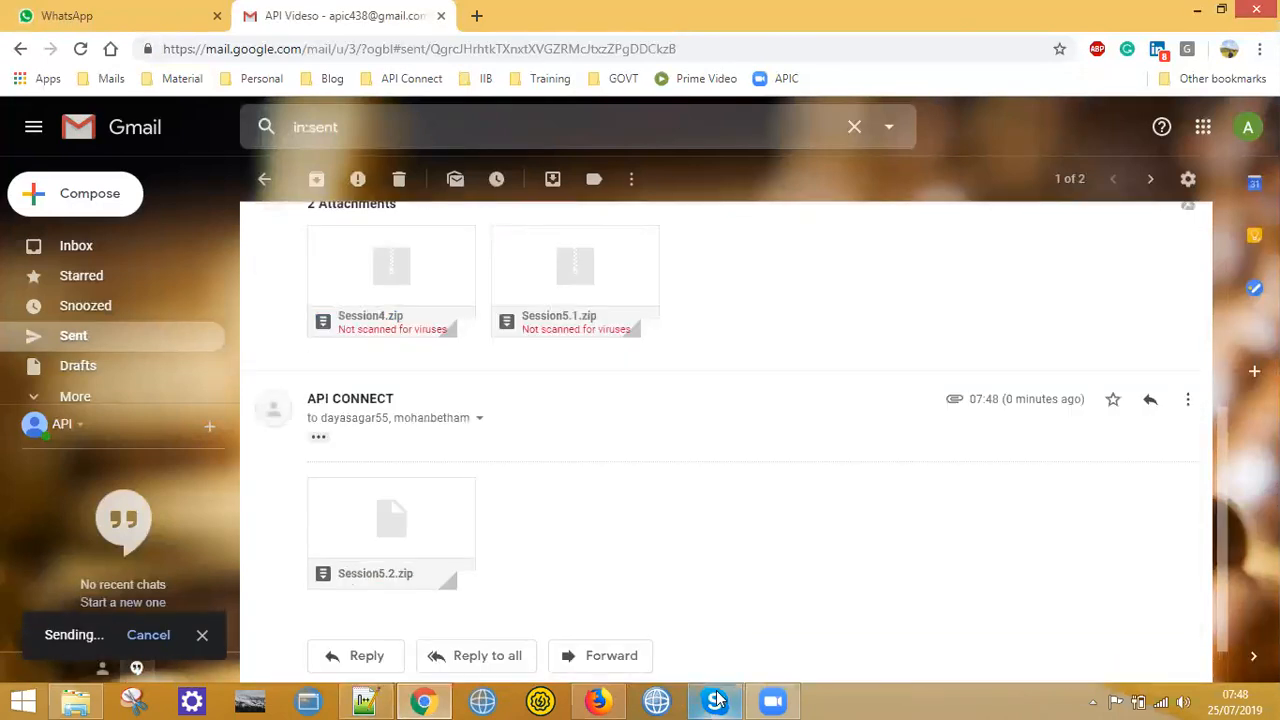
{"action": "left_click", "coordinate": [598, 700]}
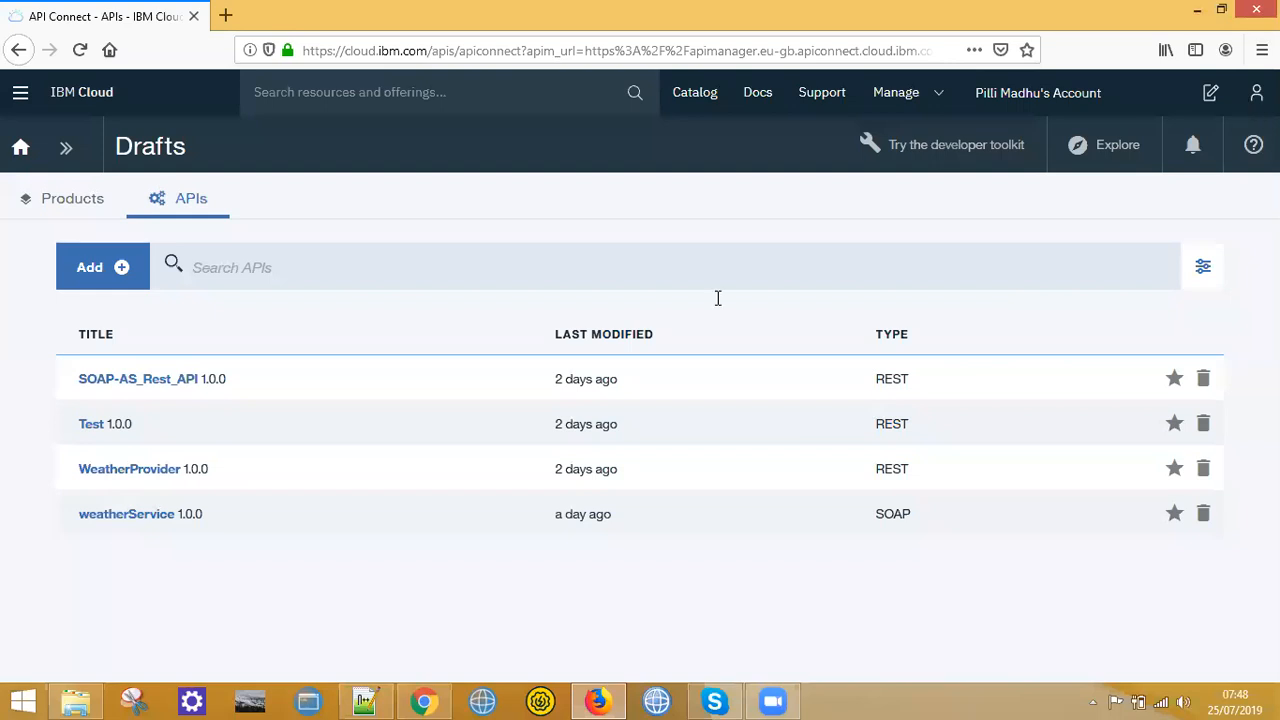
Step: Start a new API titled JsonToXML and review its name, base path and version
{"action": "left_click", "coordinate": [92, 267]}
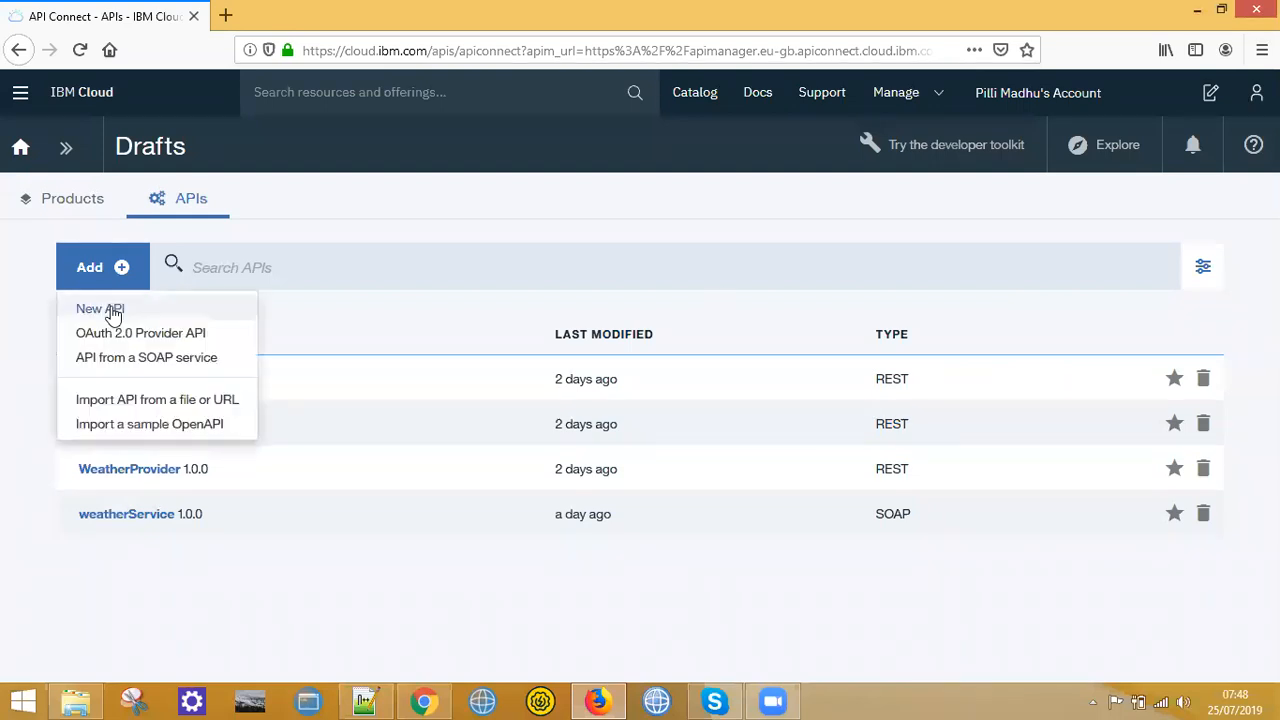
{"action": "left_click", "coordinate": [97, 309]}
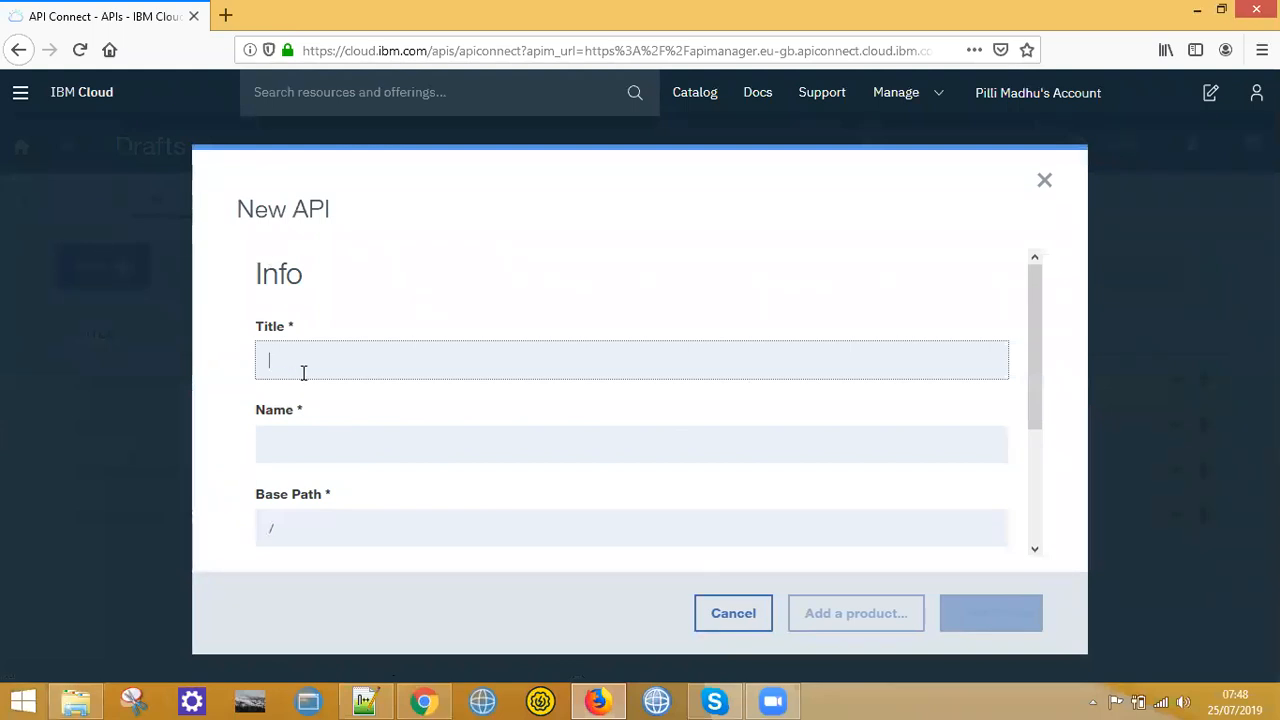
{"action": "type", "text": "Json"}
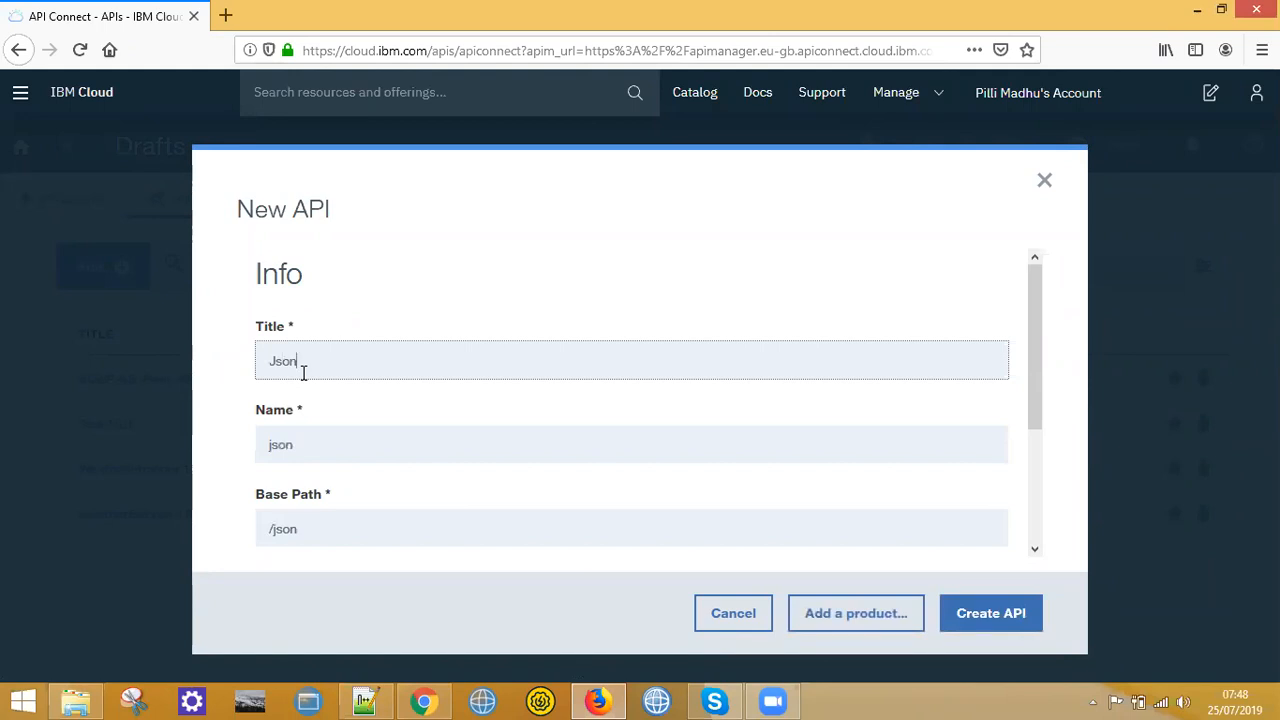
{"action": "type", "text": "ToXML"}
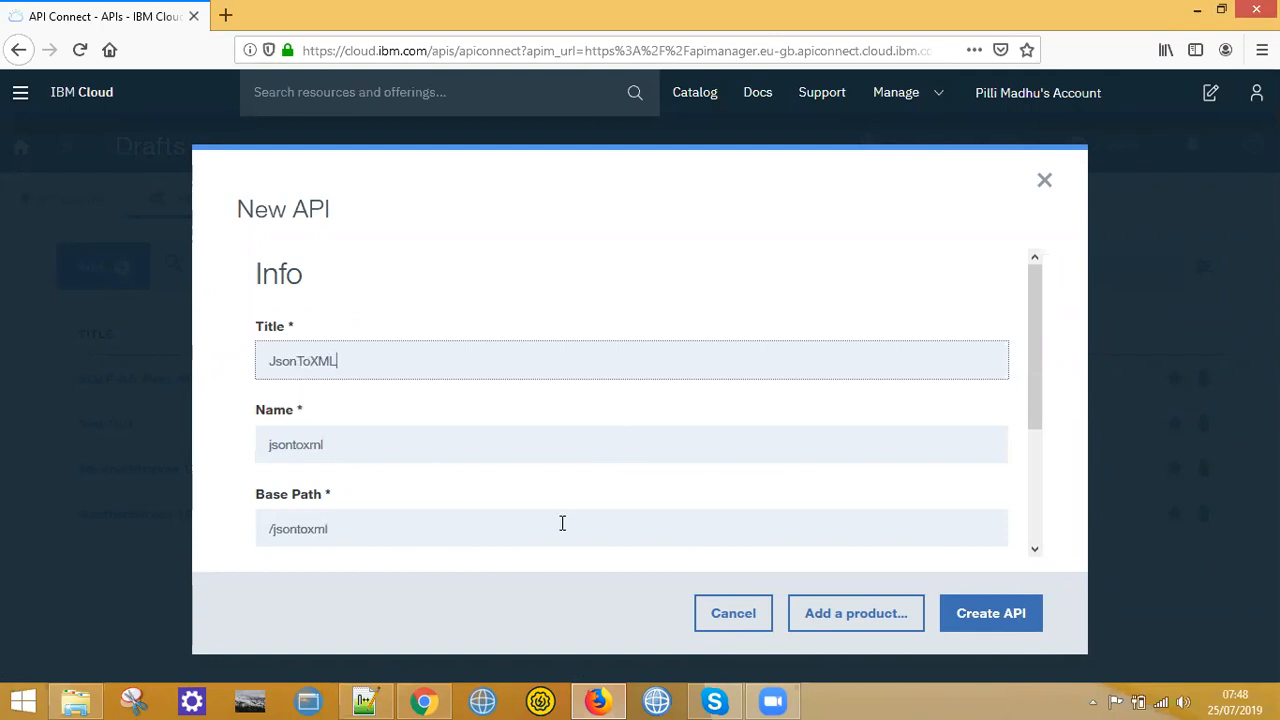
{"action": "scroll", "coordinate": [560, 523], "scroll_direction": "down", "scroll_amount": 3}
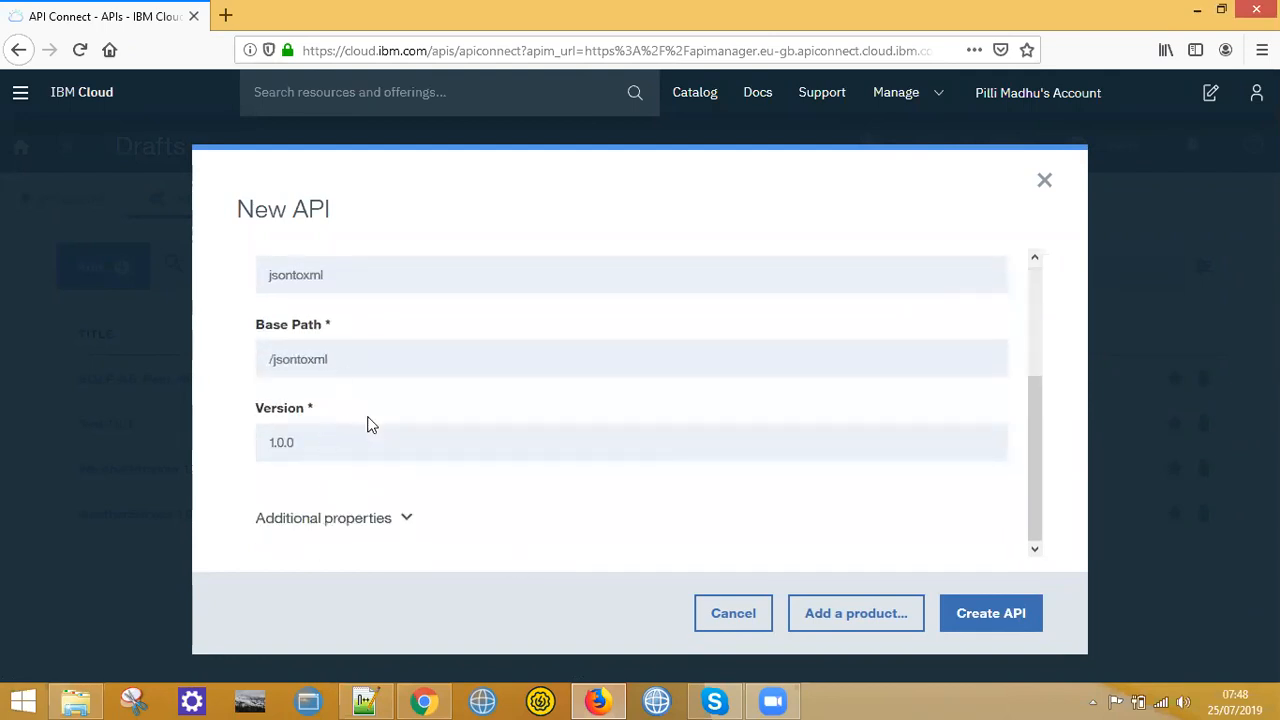
{"action": "scroll", "coordinate": [366, 423], "scroll_direction": "up", "scroll_amount": 5}
{"action": "scroll", "coordinate": [311, 508], "scroll_direction": "down", "scroll_amount": 1}
{"action": "scroll", "coordinate": [309, 512], "scroll_direction": "down", "scroll_amount": 2}
Step: Add a product to the new API, keep publishing to a catalog enabled, and create the API
{"action": "left_click", "coordinate": [822, 613]}
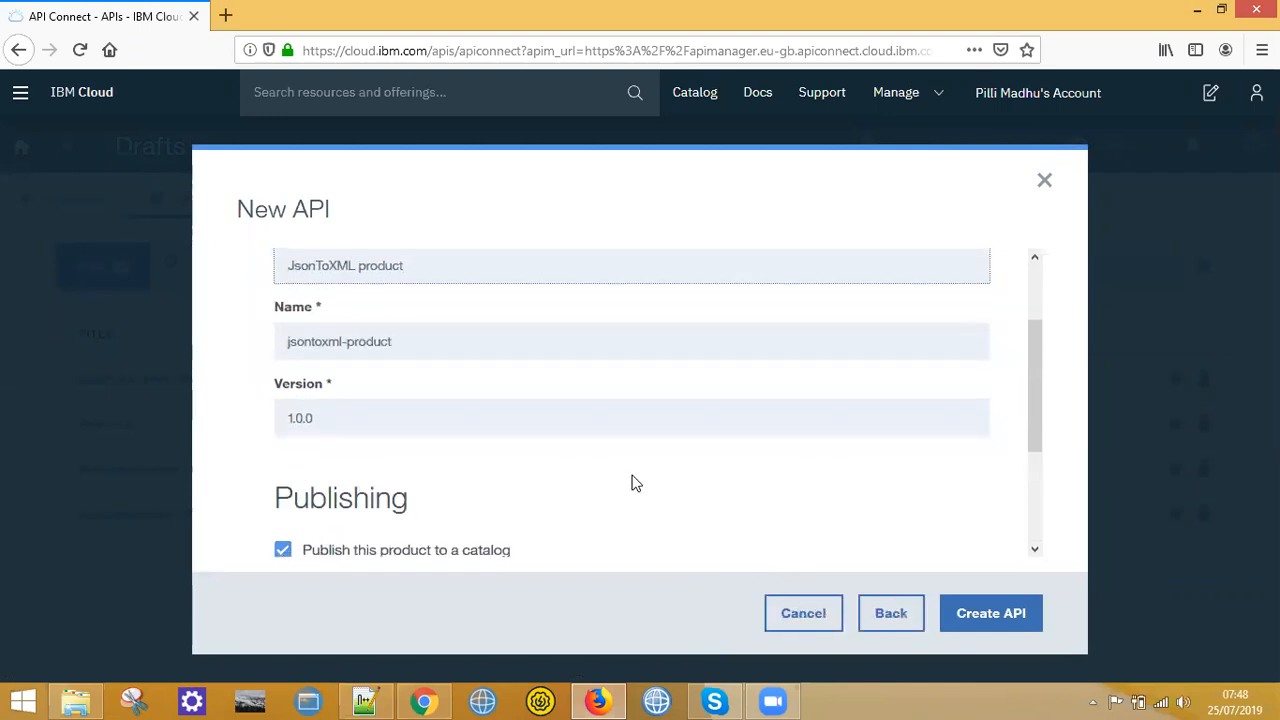
{"action": "scroll", "coordinate": [631, 484], "scroll_direction": "down", "scroll_amount": 2}
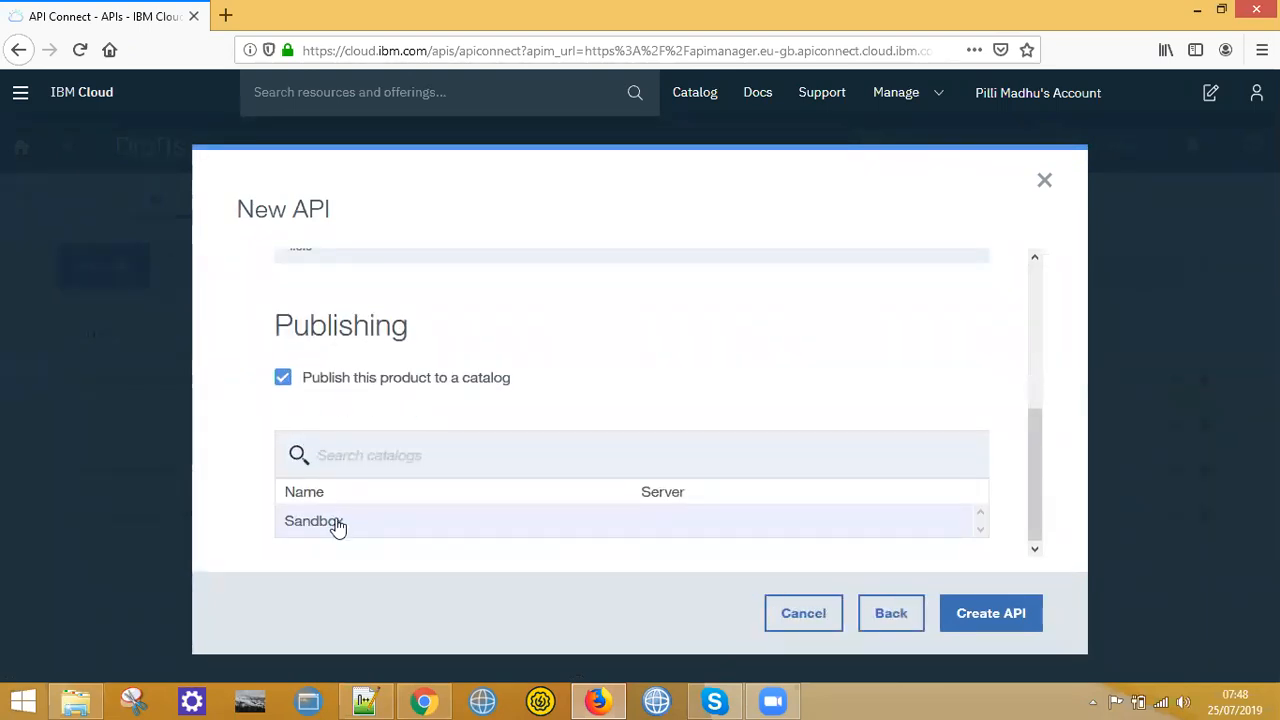
{"action": "left_click", "coordinate": [975, 617]}
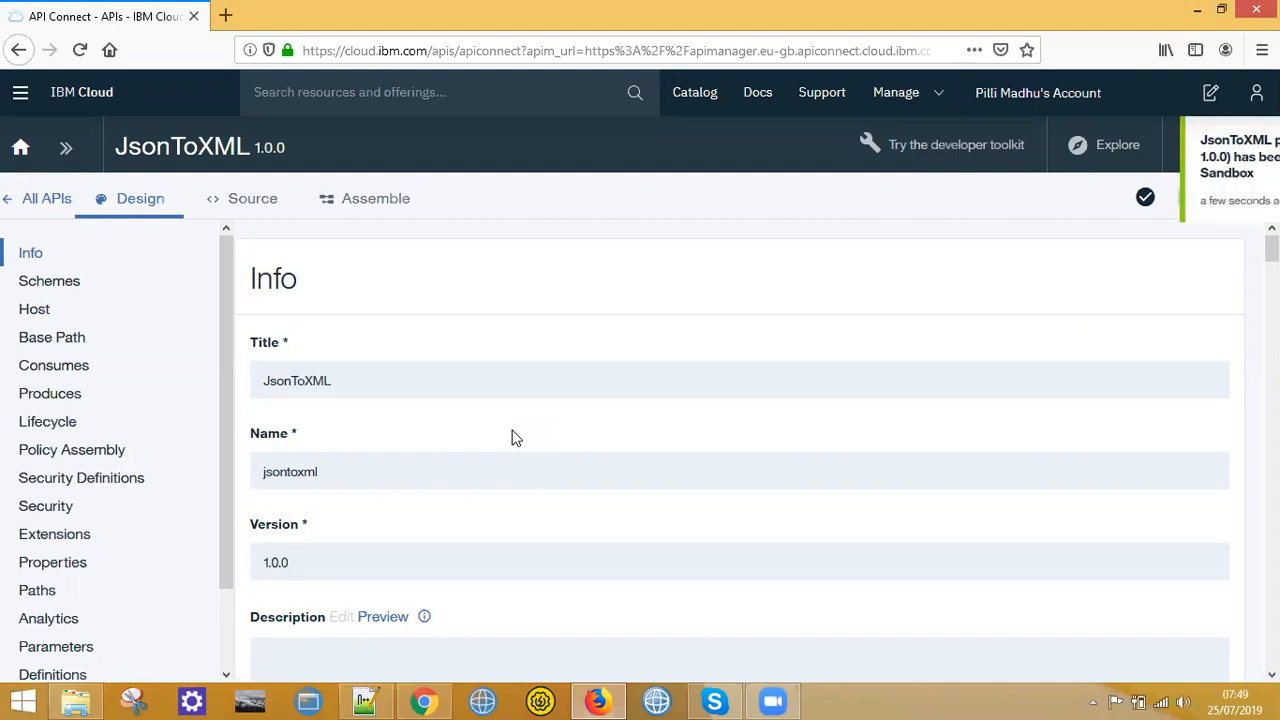
{"action": "left_click", "coordinate": [1251, 173]}
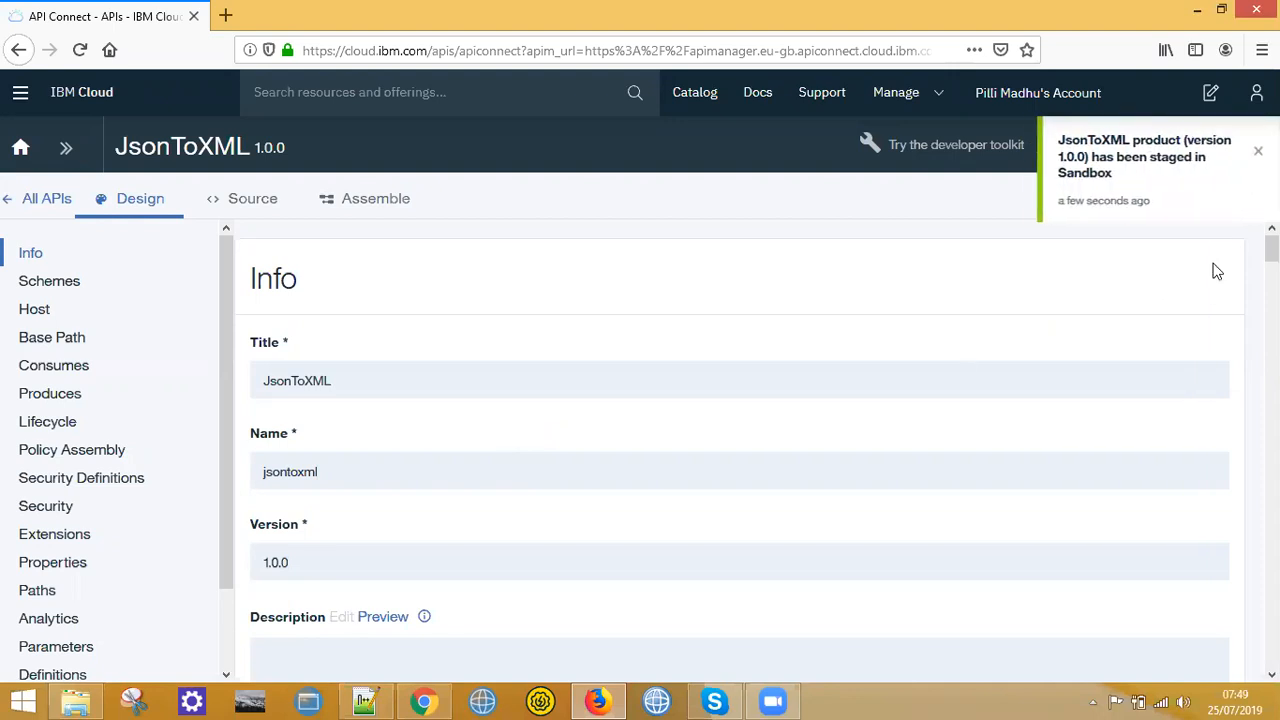
Step: Delete the clientIdHeader API key from the API's security definitions
{"action": "left_click", "coordinate": [91, 510]}
{"action": "left_click", "coordinate": [107, 490]}
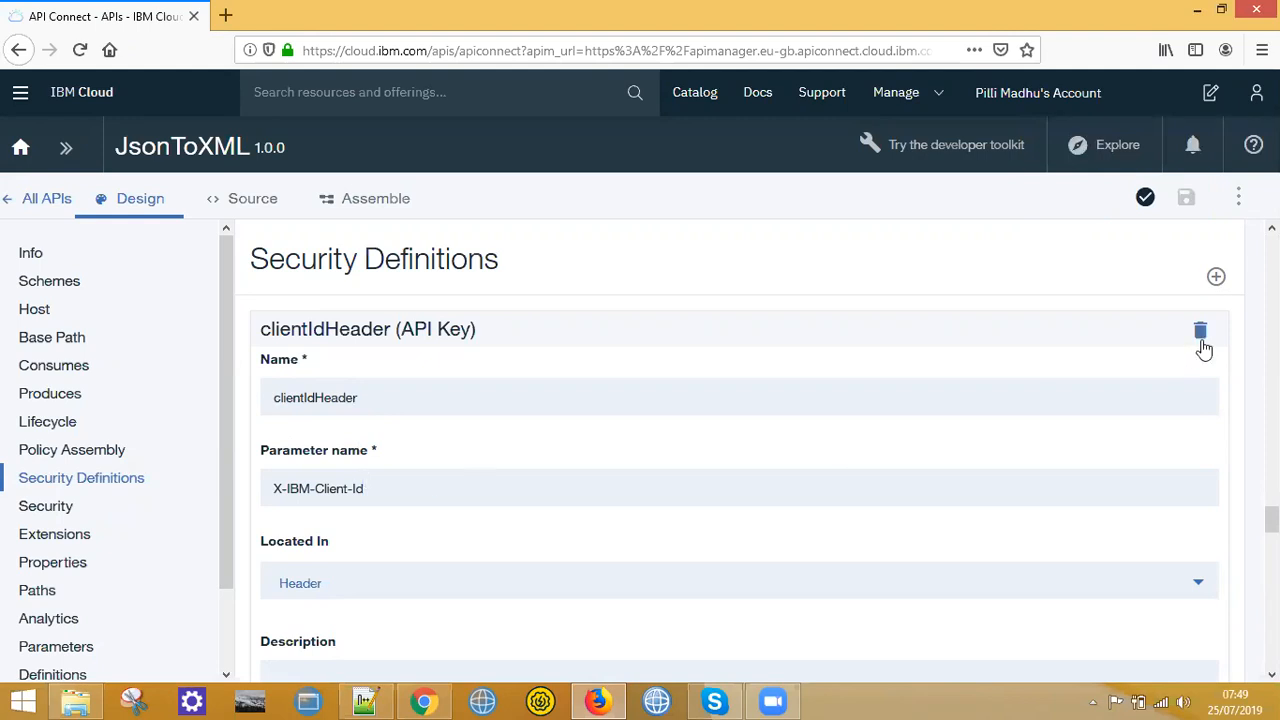
{"action": "left_click", "coordinate": [1201, 333]}
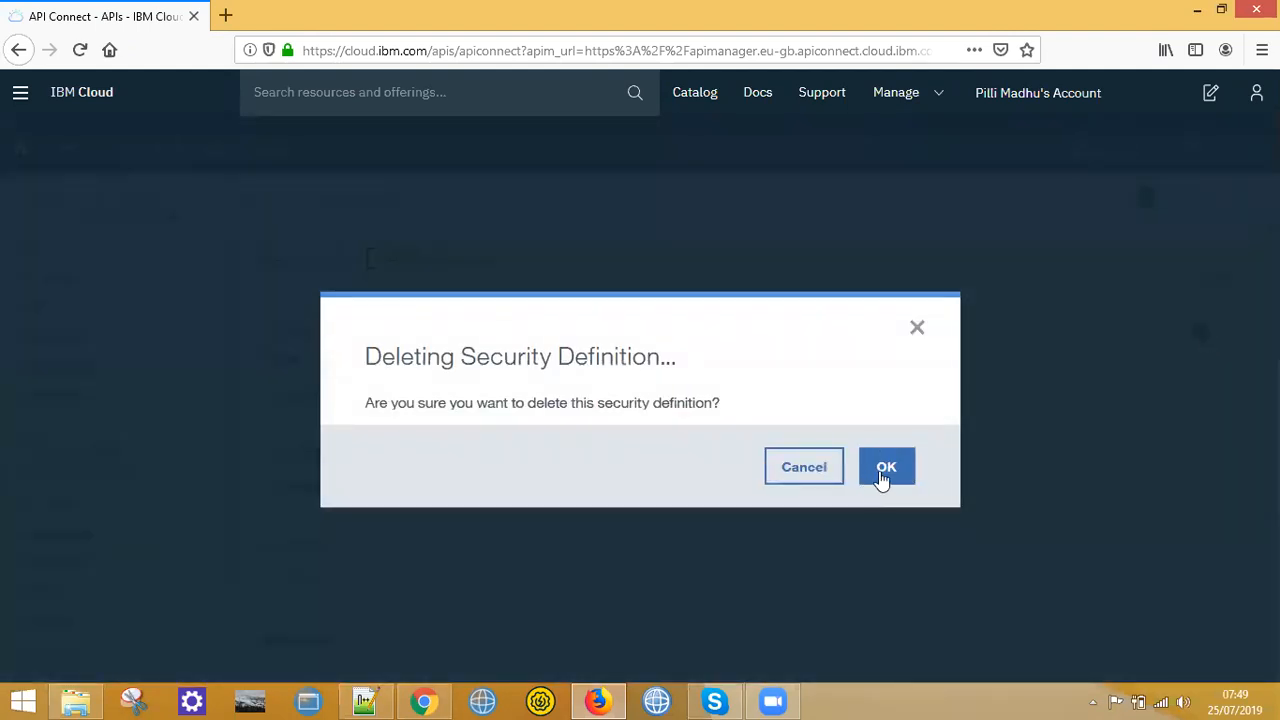
{"action": "left_click", "coordinate": [884, 476]}
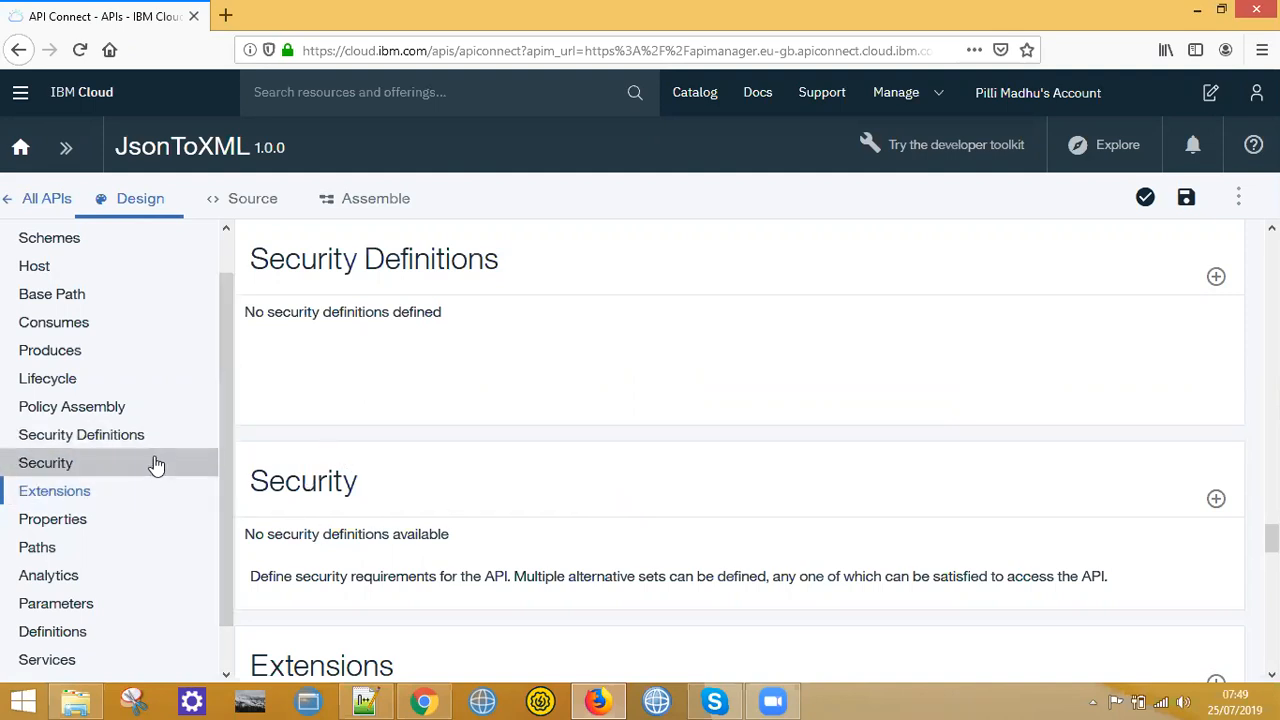
Step: Add a path to the JsonToXML API and name it /jsontoxml
{"action": "left_click", "coordinate": [26, 545]}
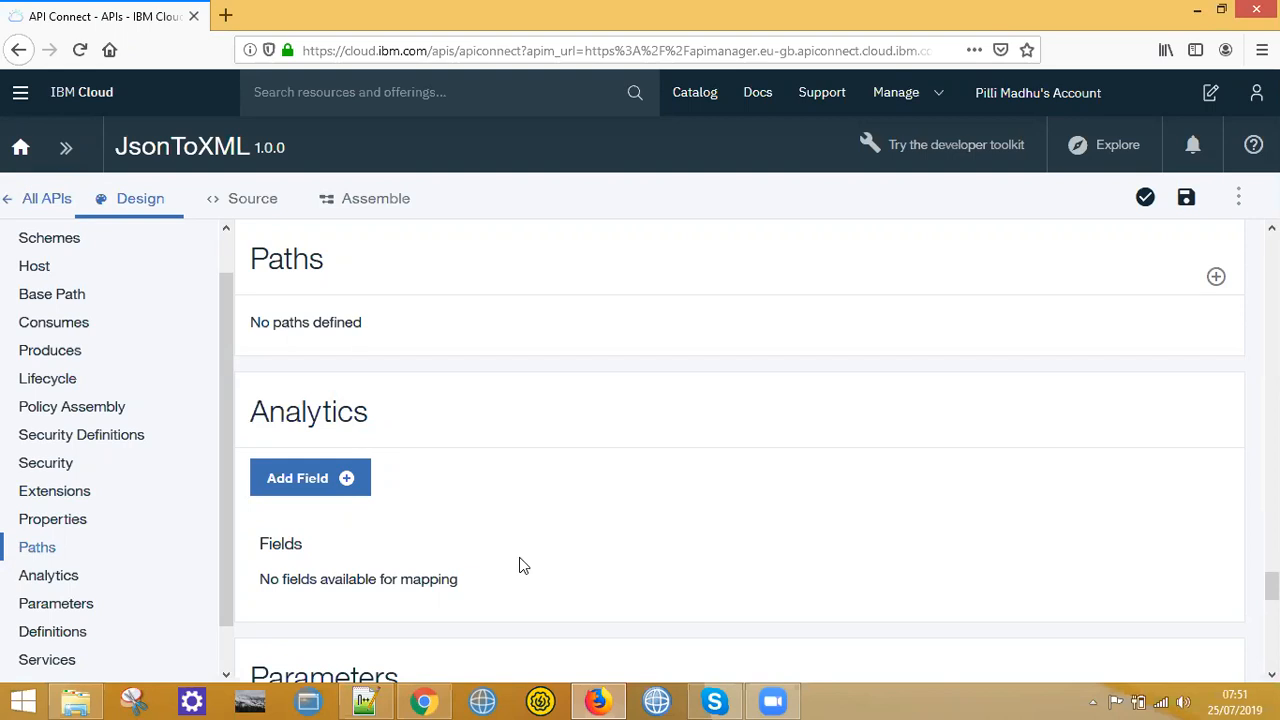
{"action": "left_click", "coordinate": [1216, 279]}
{"action": "left_click", "coordinate": [314, 342]}
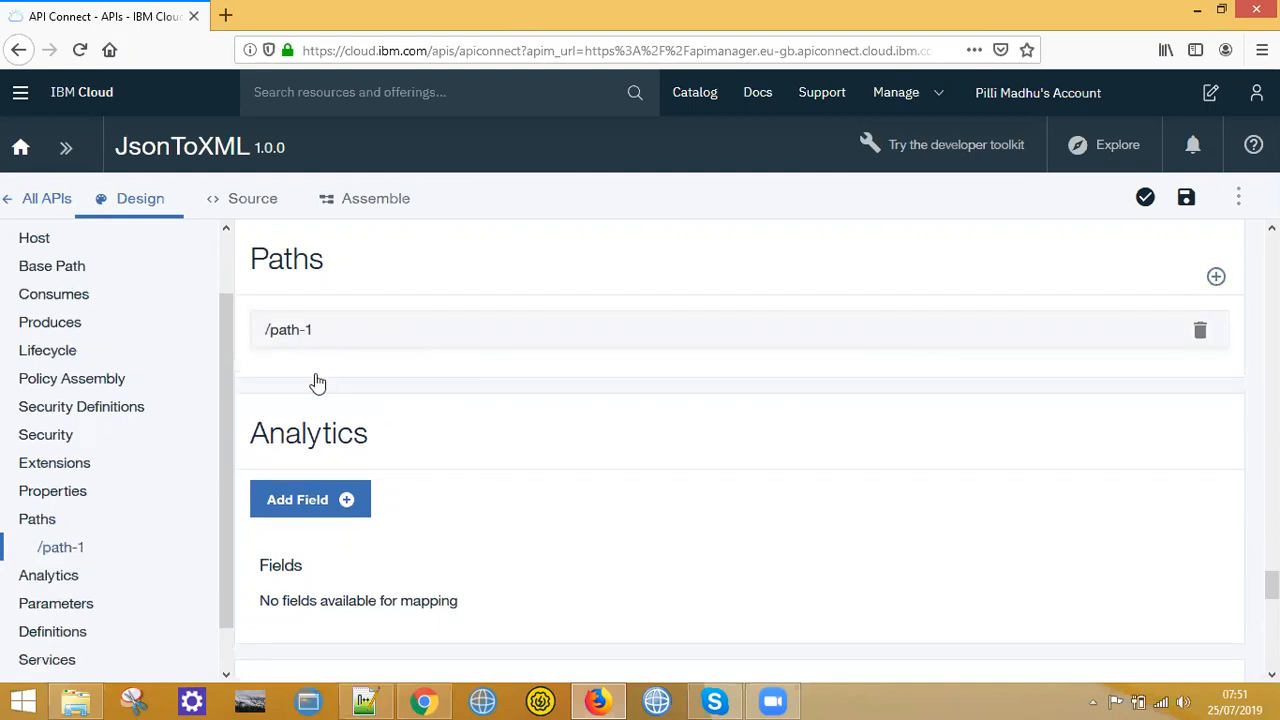
{"action": "left_click", "coordinate": [322, 399]}
{"action": "key", "text": "BackSpace"}
{"action": "key", "text": "BackSpace"}
{"action": "key", "text": "BackSpace"}
{"action": "key", "text": "BackSpace"}
{"action": "key", "text": "BackSpace"}
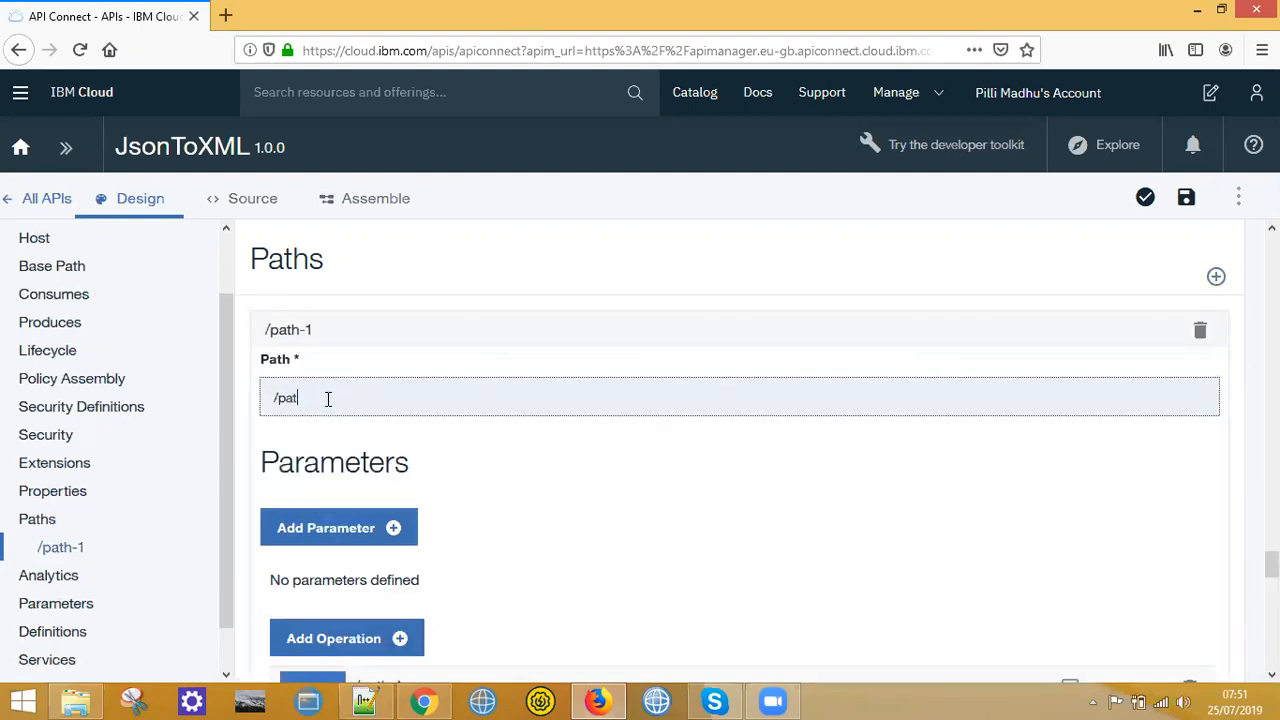
{"action": "key", "text": "BackSpace"}
{"action": "type", "text": "jsontoxml"}
Step: Delete the default GET operation from the new path
{"action": "scroll", "coordinate": [390, 460], "scroll_direction": "down", "scroll_amount": 5}
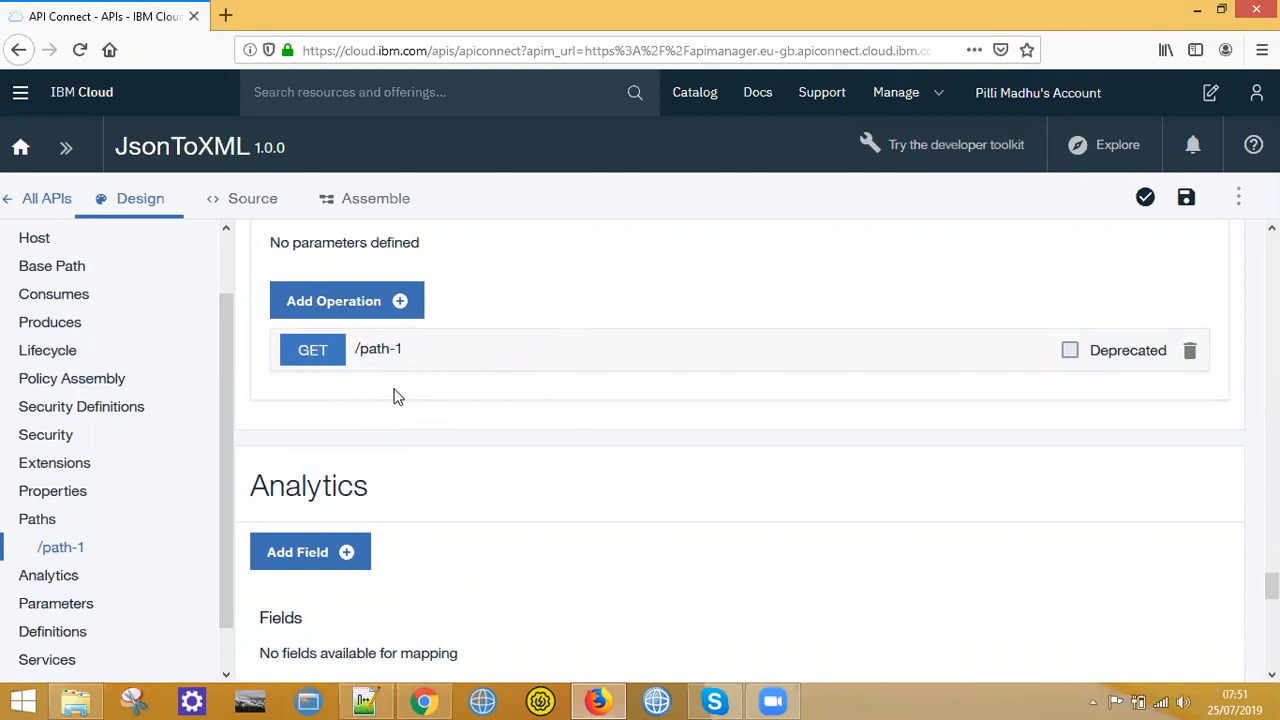
{"action": "left_click", "coordinate": [1190, 351]}
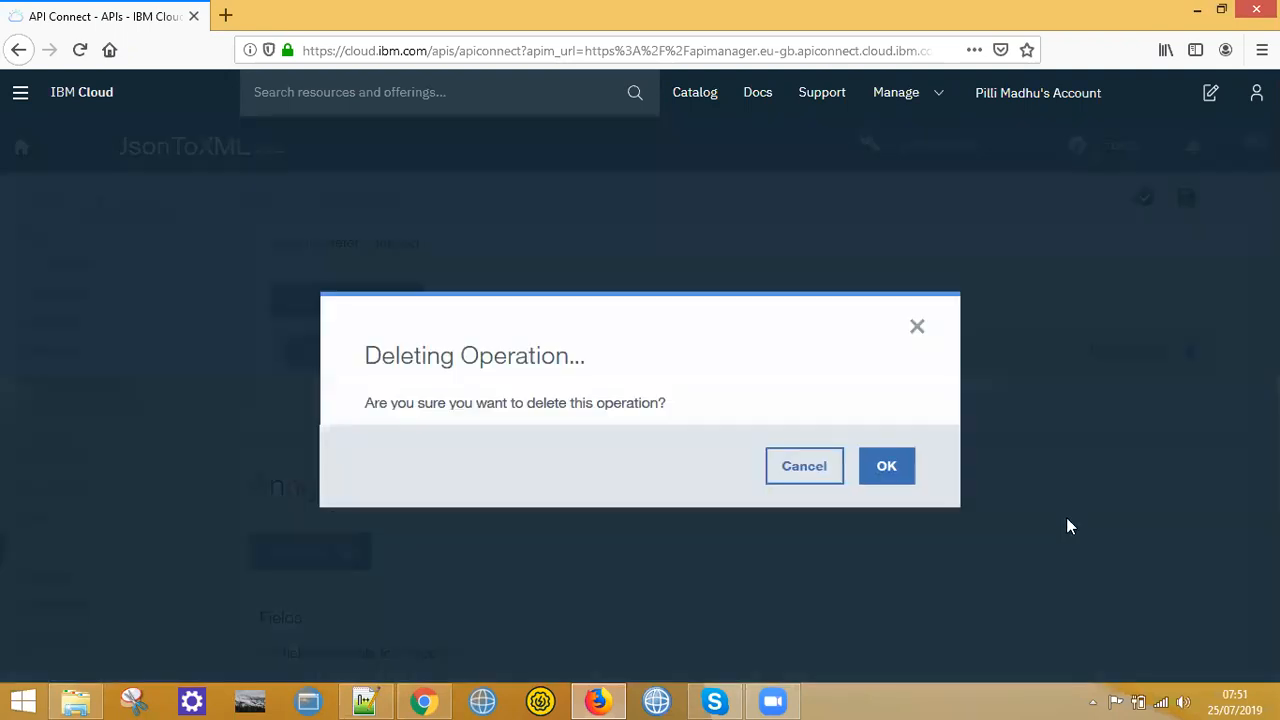
{"action": "left_click", "coordinate": [887, 478]}
{"action": "scroll", "coordinate": [440, 480], "scroll_direction": "up", "scroll_amount": 5}
{"action": "left_click", "coordinate": [288, 449]}
Step: Add a POST operation to the /jsontoxml path
{"action": "scroll", "coordinate": [420, 470], "scroll_direction": "down", "scroll_amount": 2}
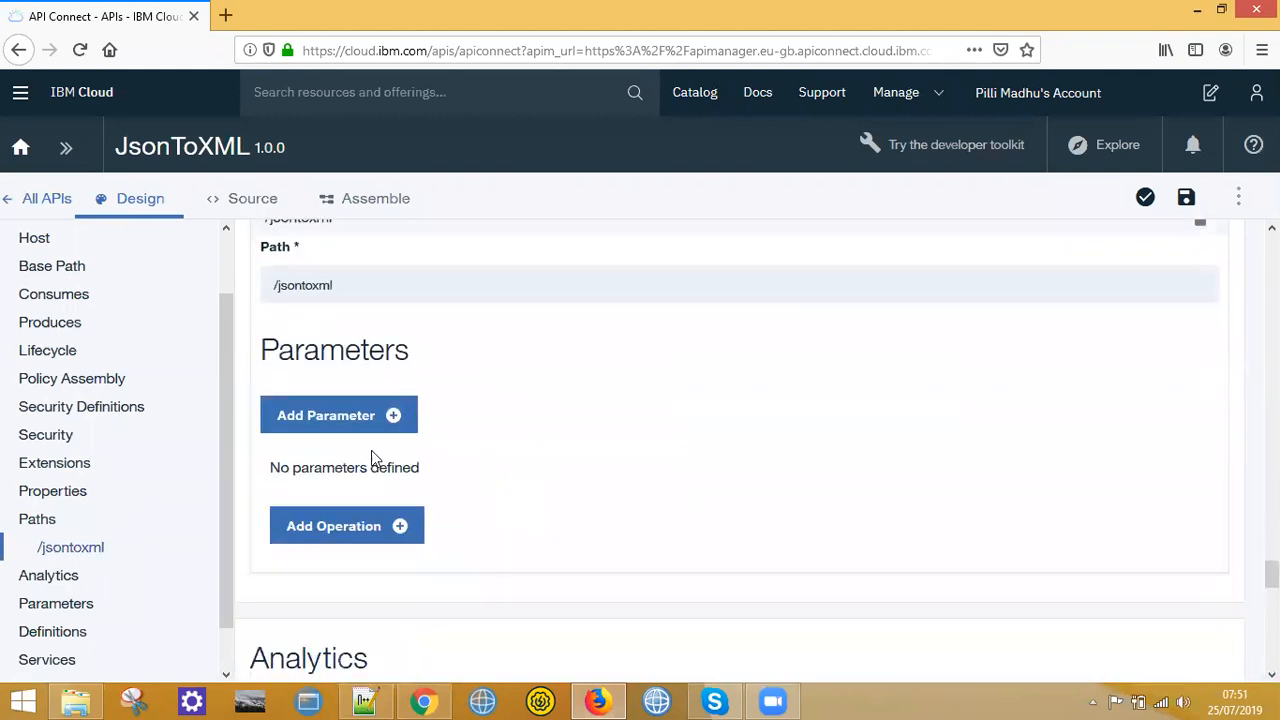
{"action": "scroll", "coordinate": [371, 440], "scroll_direction": "down", "scroll_amount": 2}
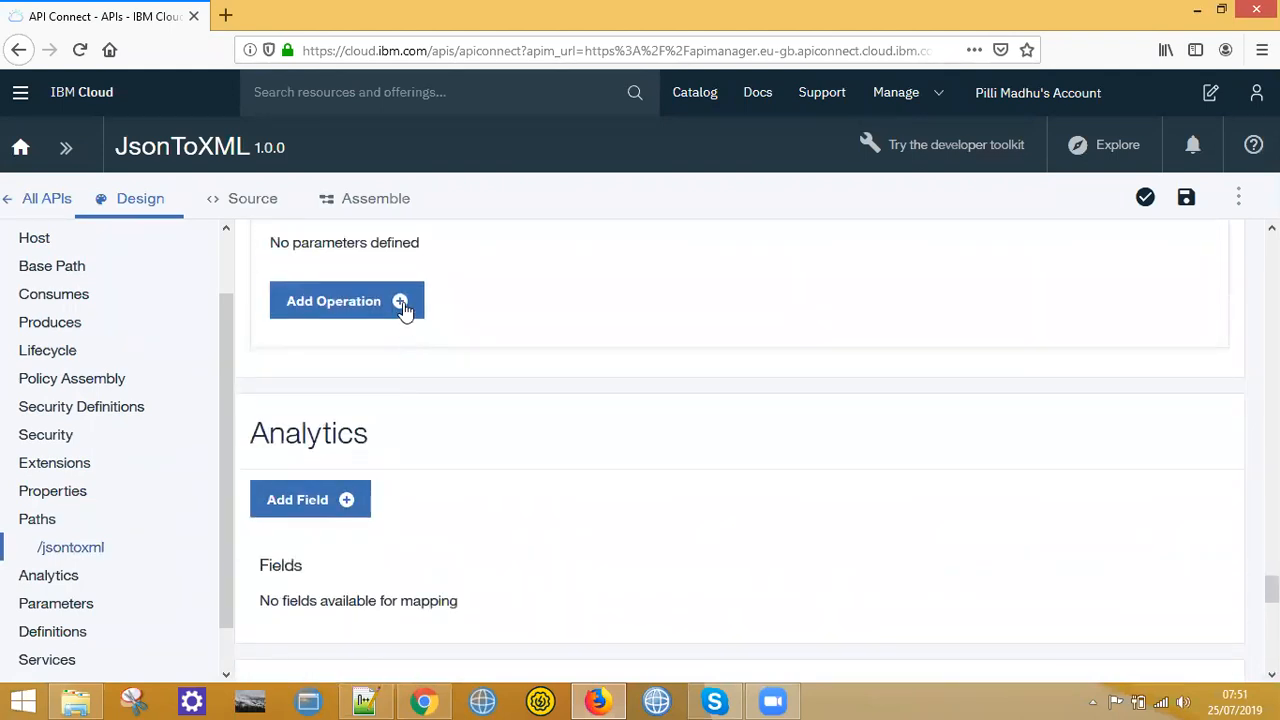
{"action": "left_click", "coordinate": [400, 303]}
{"action": "left_click", "coordinate": [346, 369]}
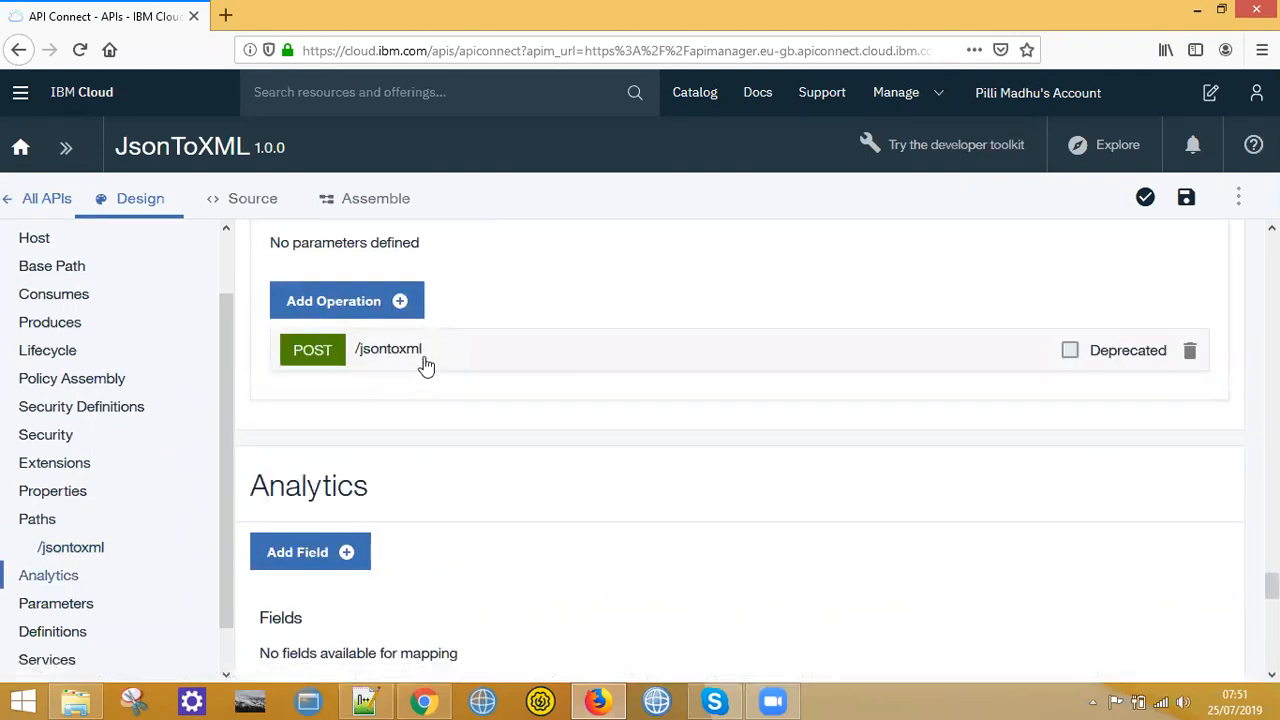
Step: Expand the POST /jsontoxml operation and examine its parameters and the response's status code, description and schema
{"action": "left_click", "coordinate": [425, 366]}
{"action": "scroll", "coordinate": [375, 394], "scroll_direction": "down", "scroll_amount": 2}
{"action": "scroll", "coordinate": [375, 375], "scroll_direction": "down", "scroll_amount": 2}
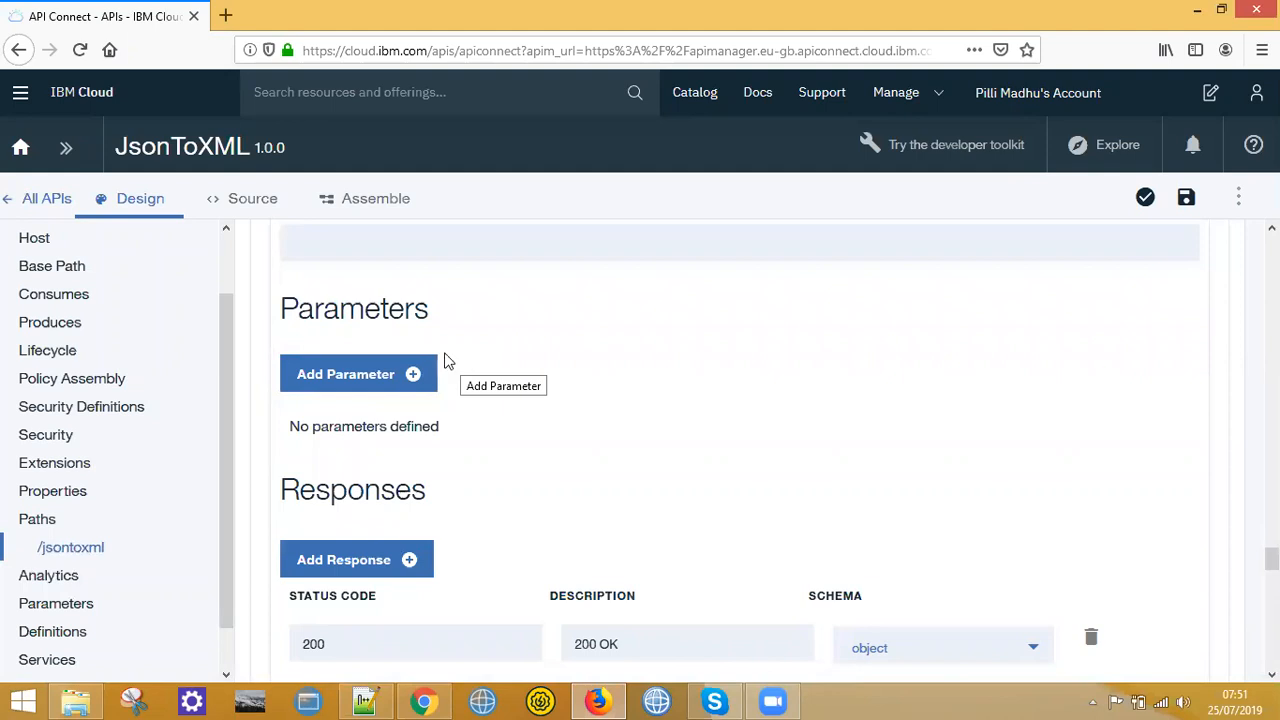
{"action": "scroll", "coordinate": [480, 473], "scroll_direction": "up", "scroll_amount": 2}
{"action": "scroll", "coordinate": [440, 440], "scroll_direction": "up", "scroll_amount": 2}
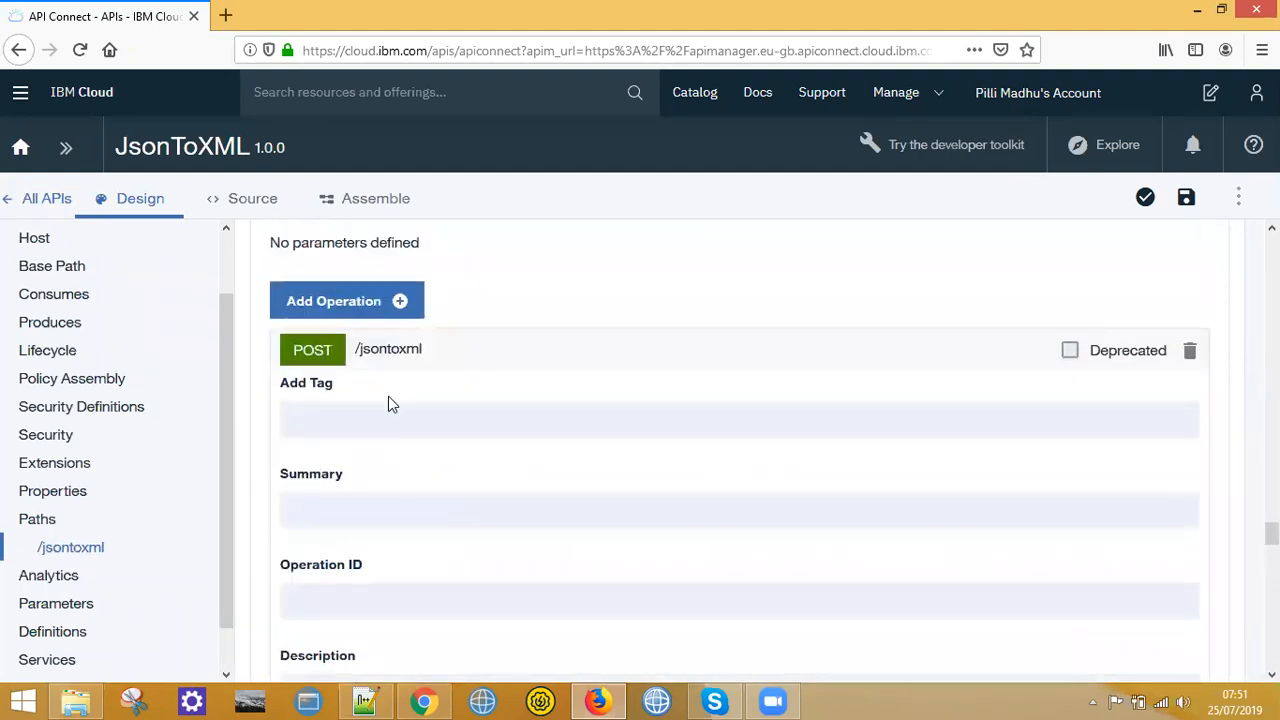
{"action": "scroll", "coordinate": [360, 510], "scroll_direction": "down", "scroll_amount": 2}
{"action": "scroll", "coordinate": [372, 485], "scroll_direction": "down", "scroll_amount": 2}
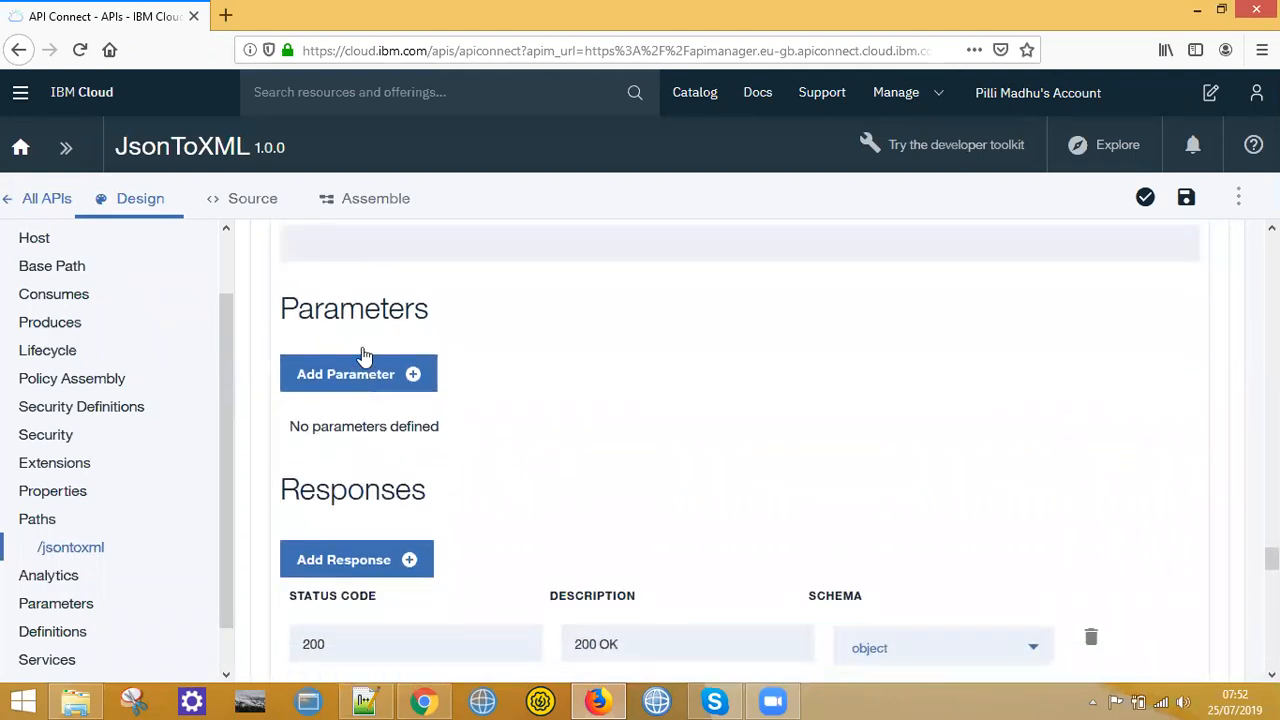
{"action": "scroll", "coordinate": [344, 540], "scroll_direction": "down", "scroll_amount": 2}
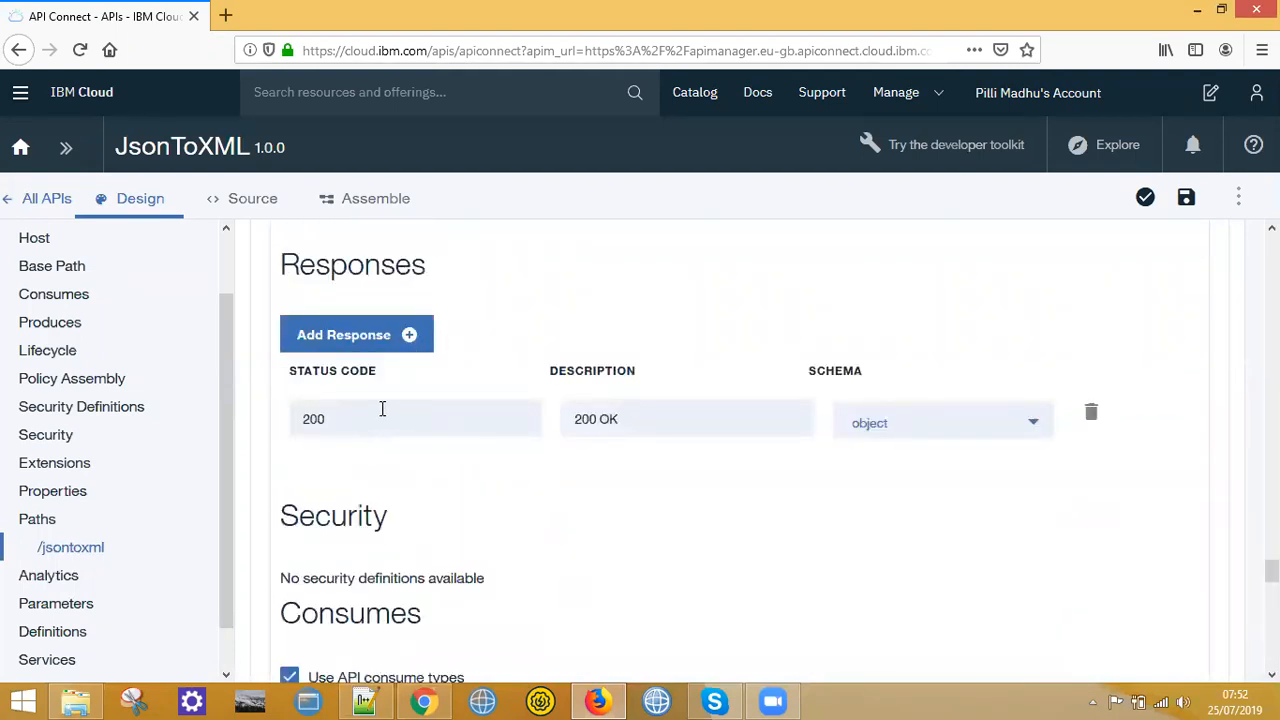
{"action": "left_click", "coordinate": [345, 420]}
{"action": "left_click", "coordinate": [731, 429]}
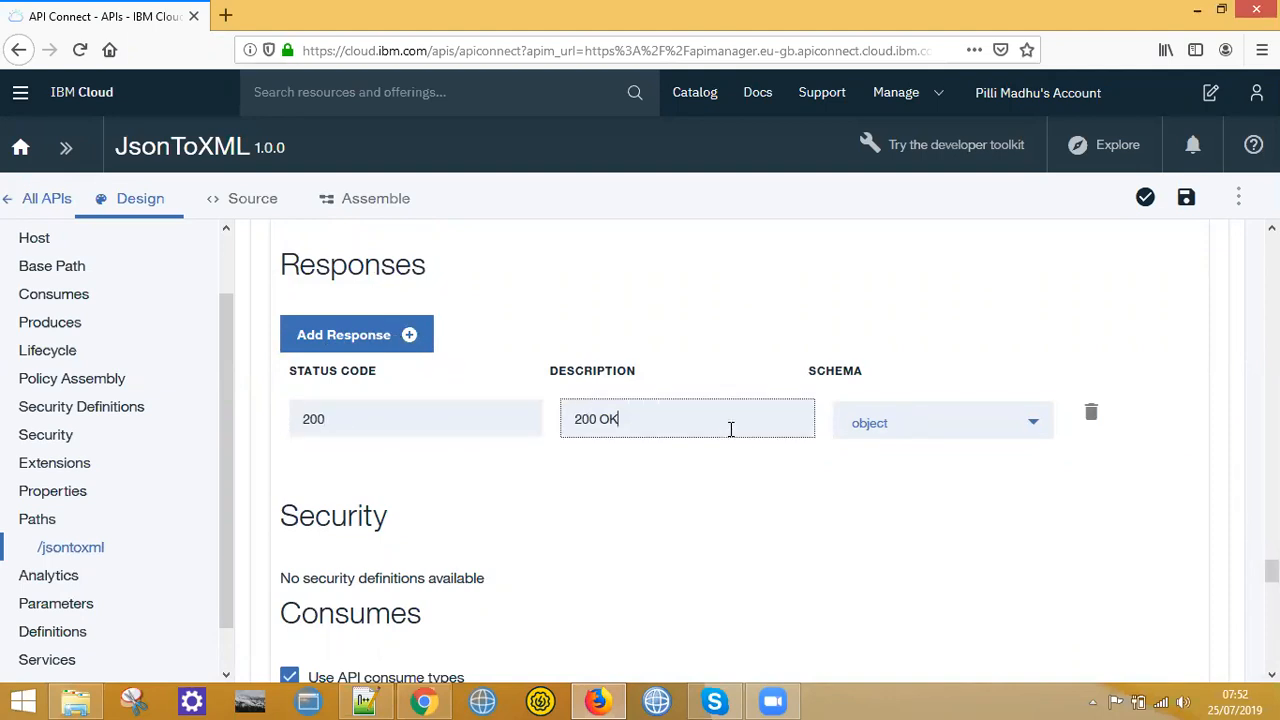
{"action": "scroll", "coordinate": [563, 420], "scroll_direction": "up", "scroll_amount": 3}
Step: Add a new parameter named payload to the POST operation and set its location to Body
{"action": "left_click", "coordinate": [413, 389]}
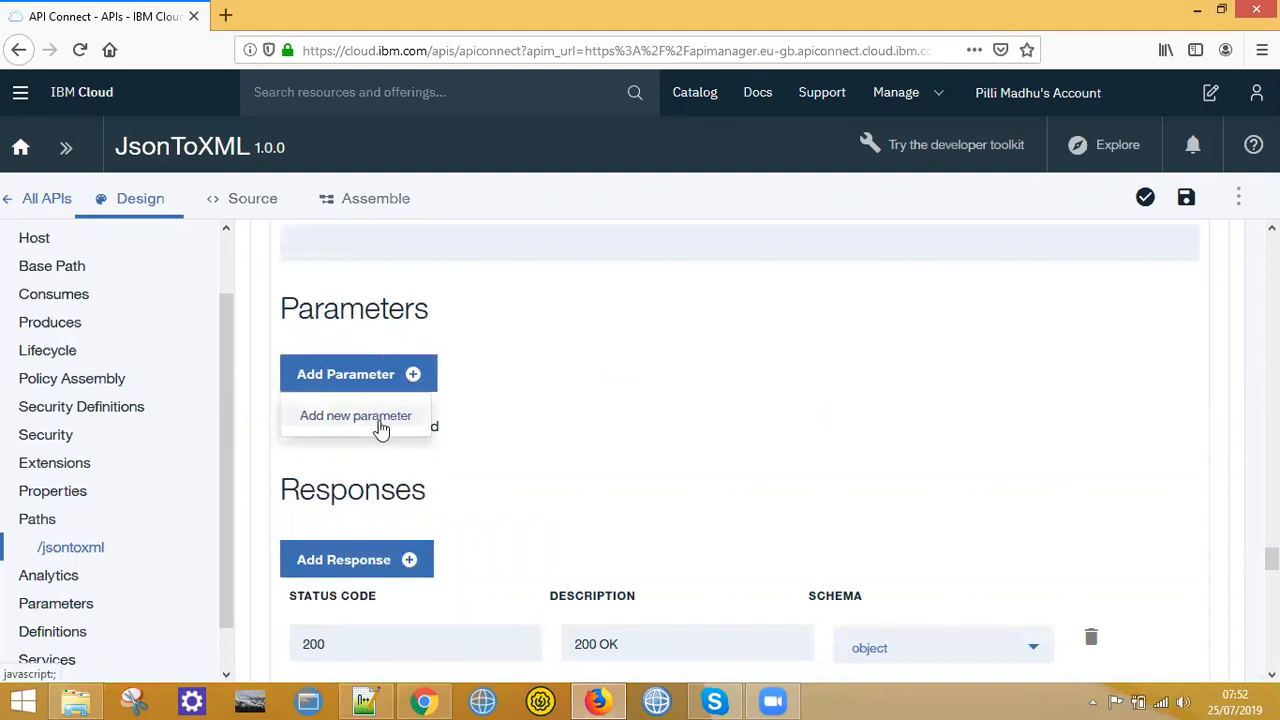
{"action": "left_click", "coordinate": [383, 422]}
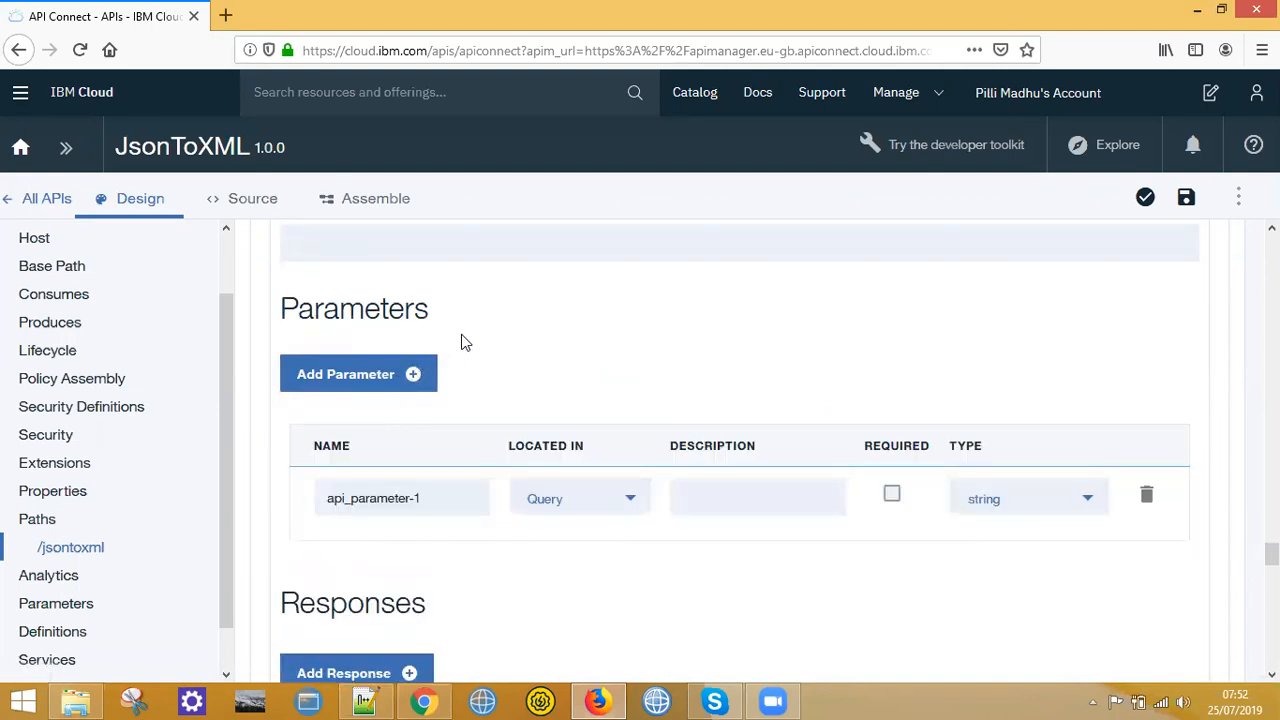
{"action": "scroll", "coordinate": [491, 608], "scroll_direction": "up", "scroll_amount": 5}
{"action": "scroll", "coordinate": [383, 346], "scroll_direction": "down", "scroll_amount": 4}
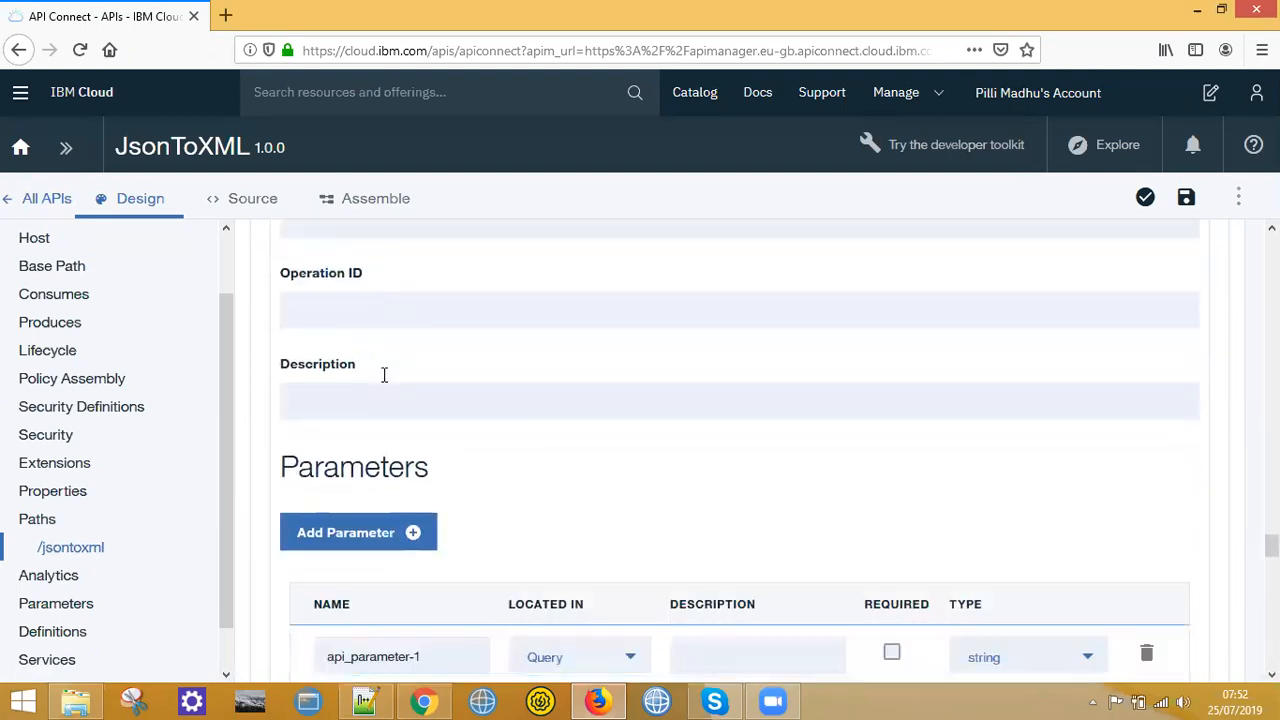
{"action": "scroll", "coordinate": [383, 375], "scroll_direction": "down", "scroll_amount": 3}
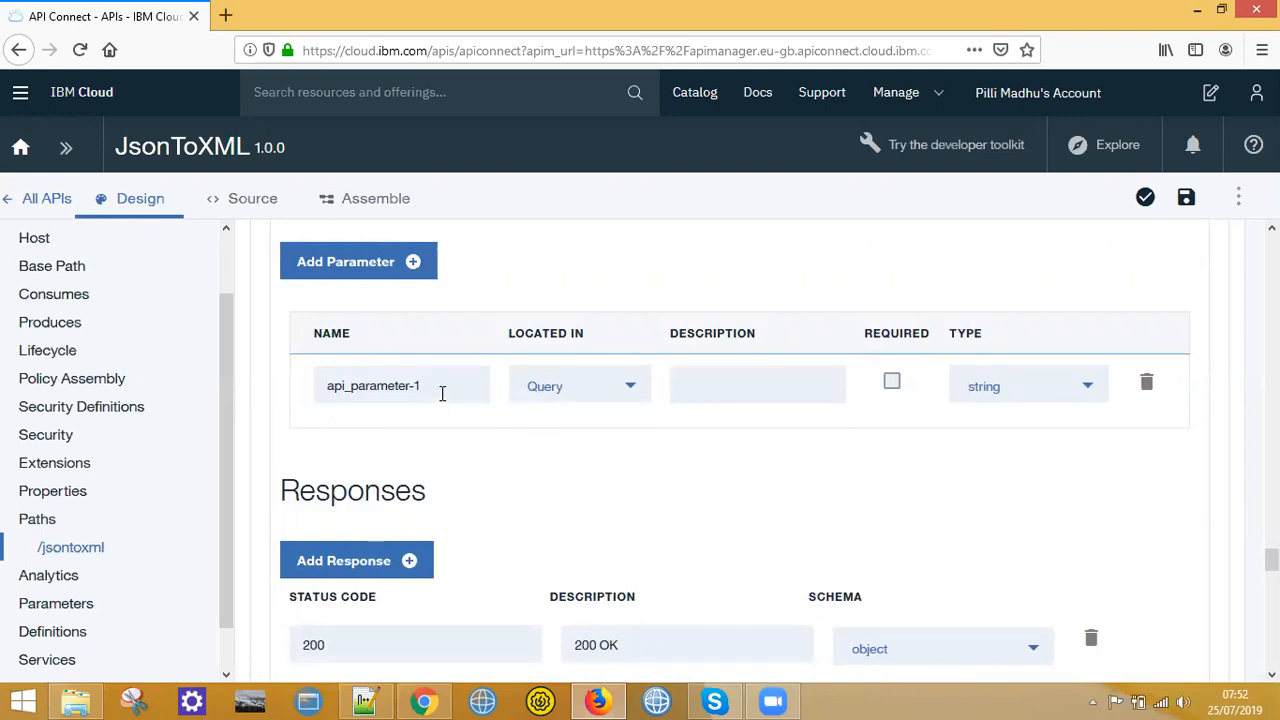
{"action": "left_click_drag", "start_coordinate": [442, 393], "coordinate": [283, 393]}
{"action": "key", "text": "BackSpace"}
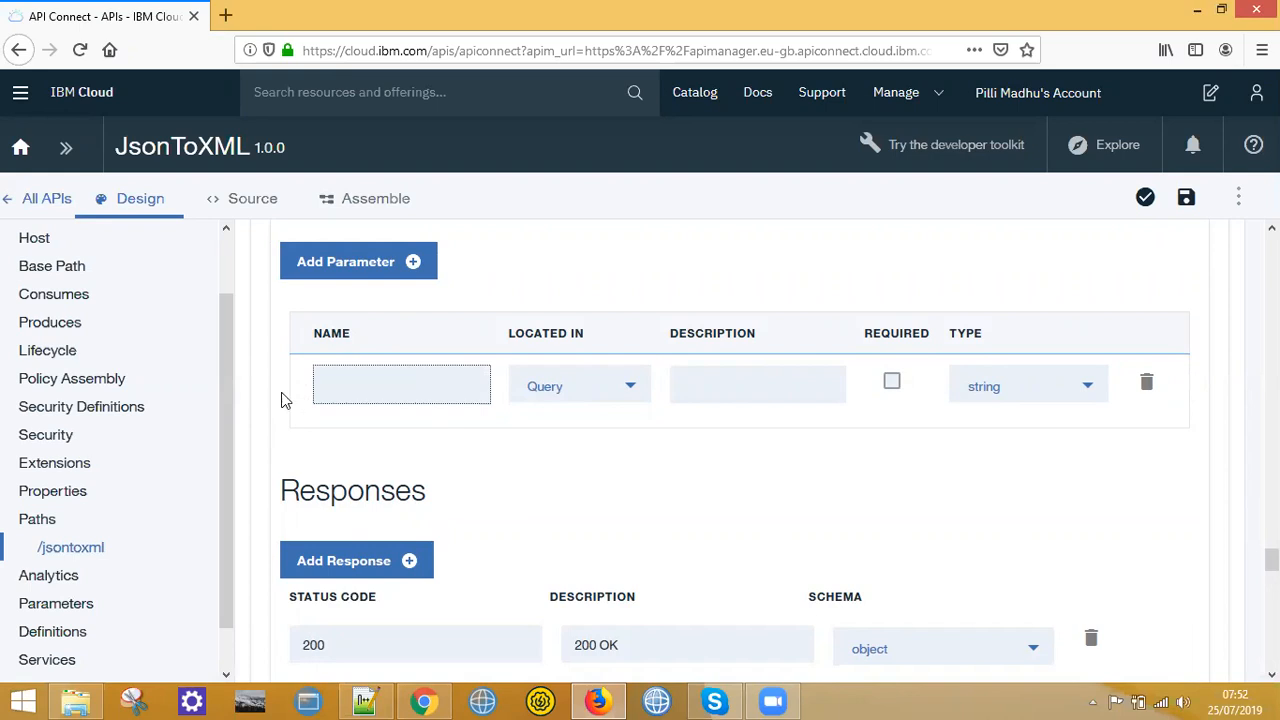
{"action": "type", "text": "payload"}
{"action": "left_click", "coordinate": [563, 394]}
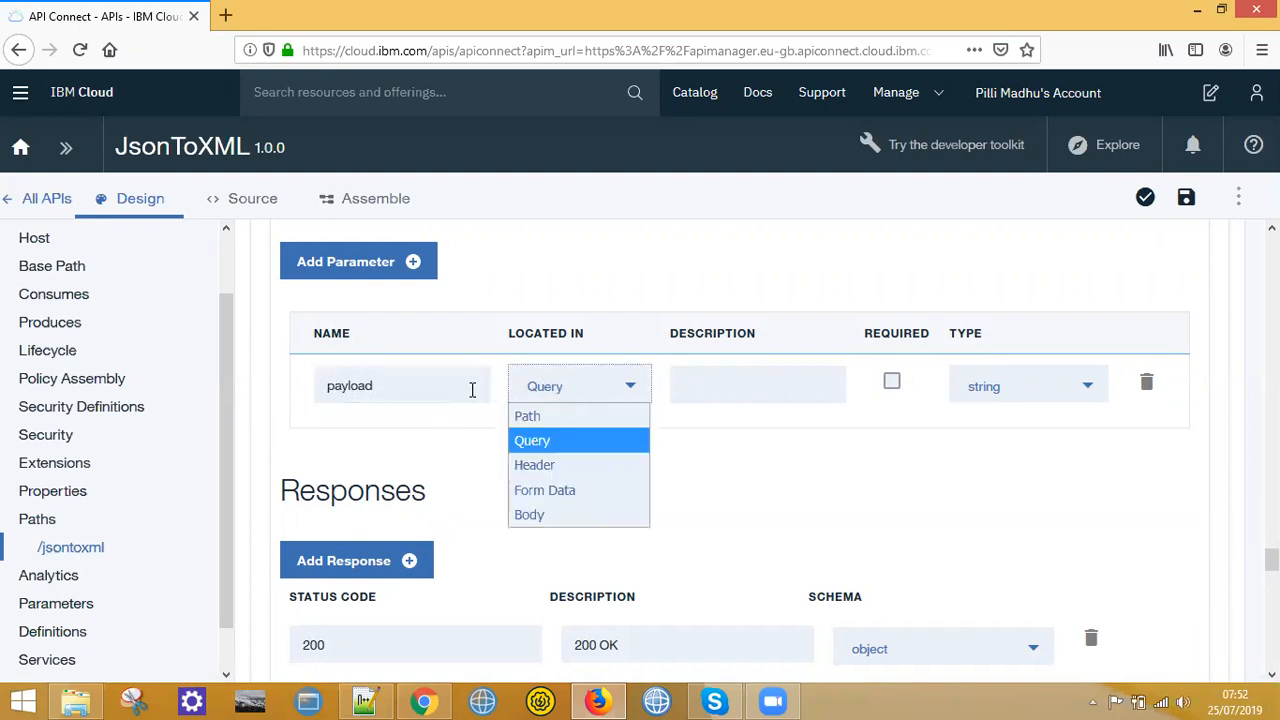
{"action": "left_click", "coordinate": [529, 514]}
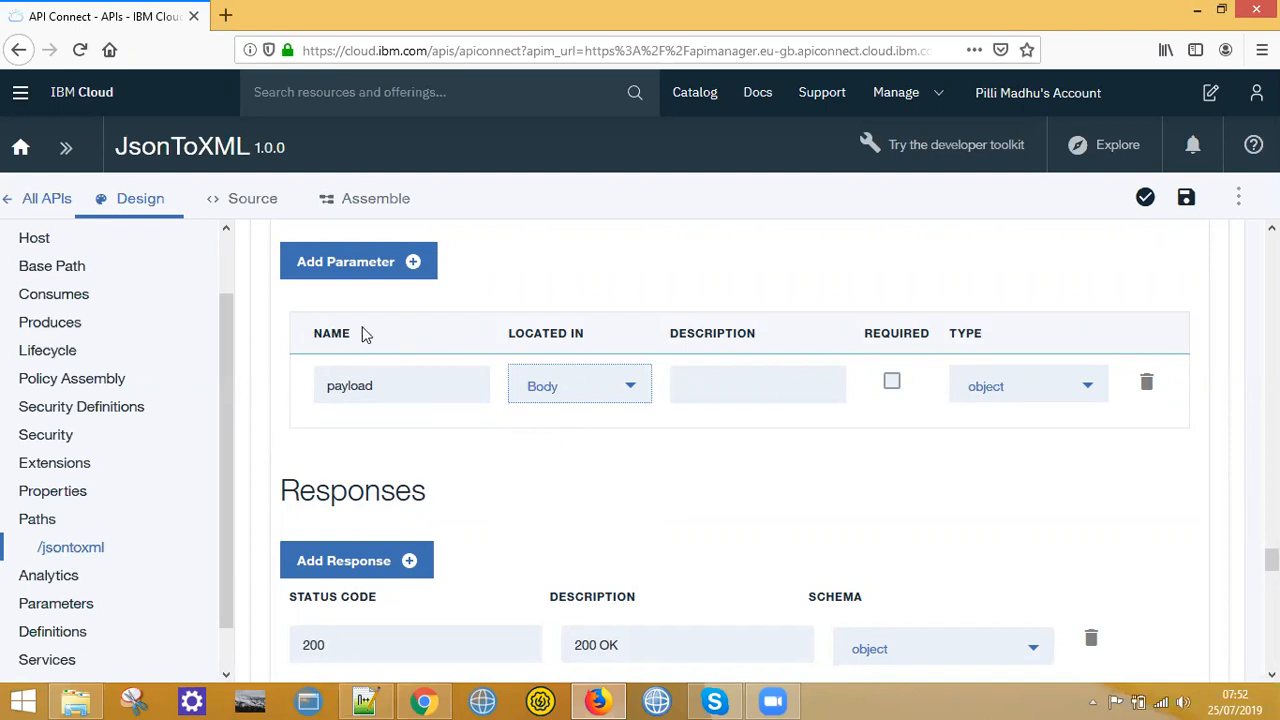
{"action": "left_click_drag", "start_coordinate": [386, 391], "coordinate": [294, 388]}
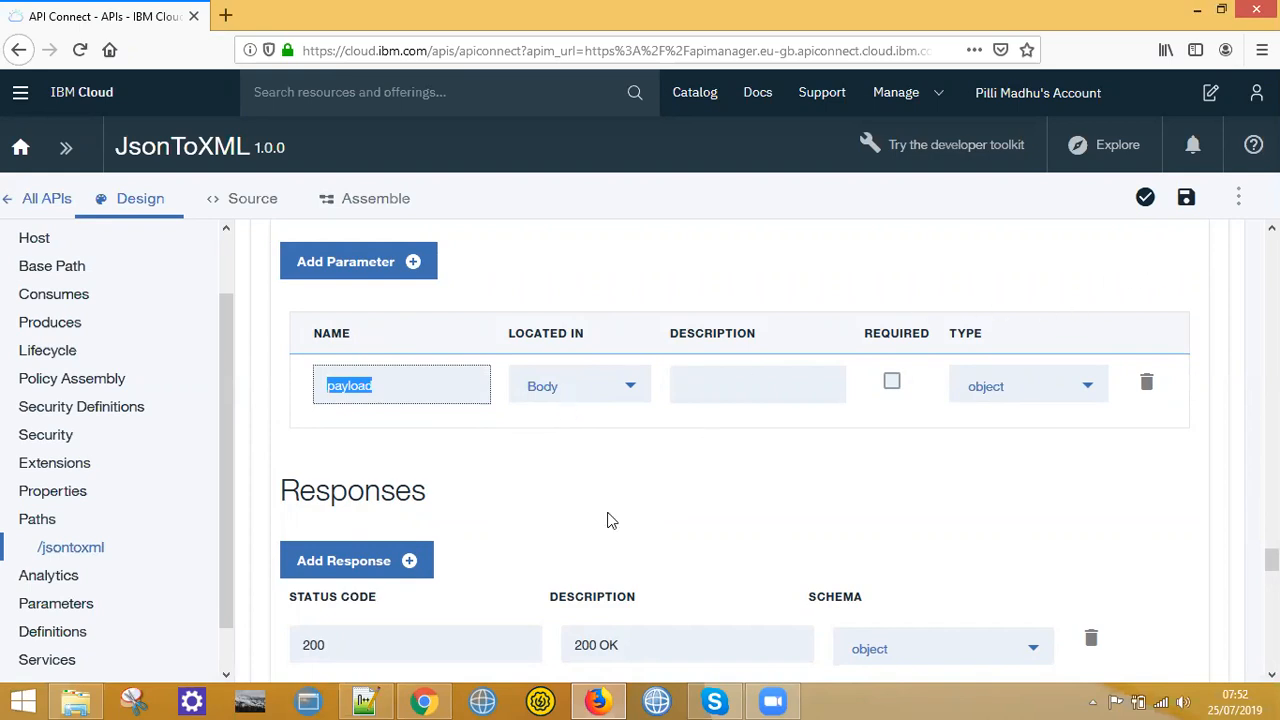
Step: Open the API's assembly flow and delete the default invoke policy from it
{"action": "left_click", "coordinate": [376, 204]}
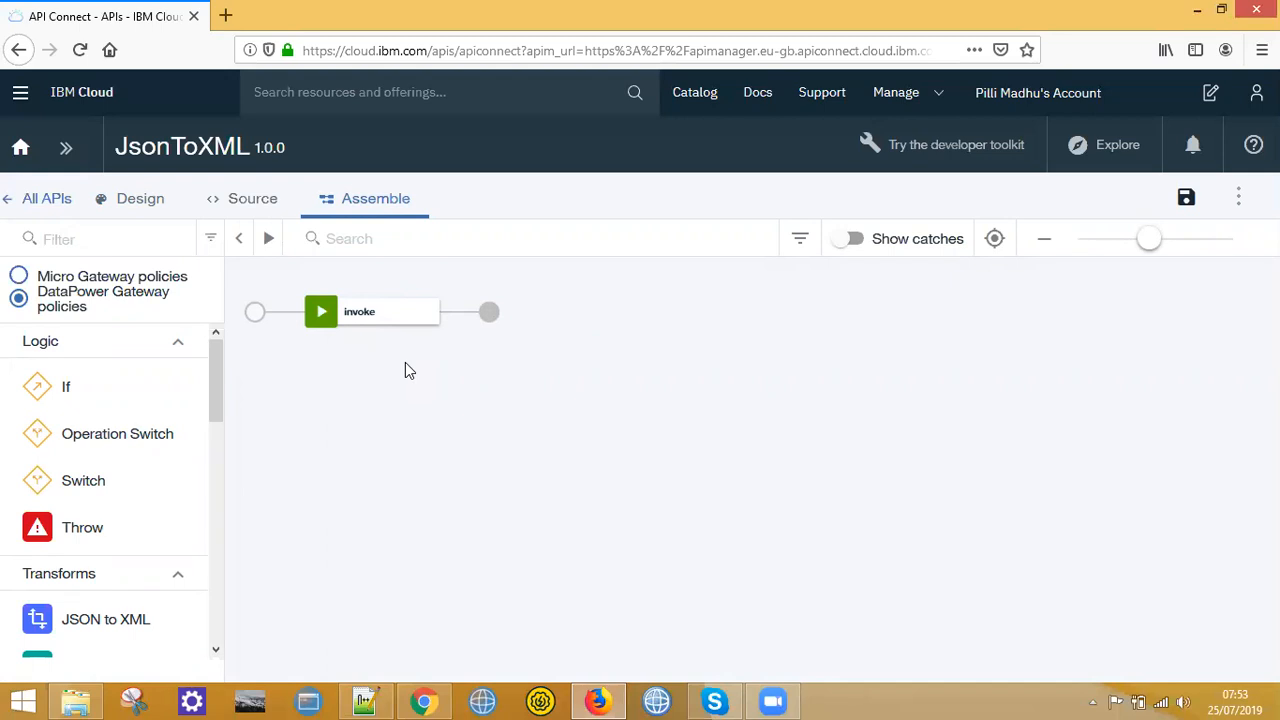
{"action": "mouse_move", "coordinate": [383, 330]}
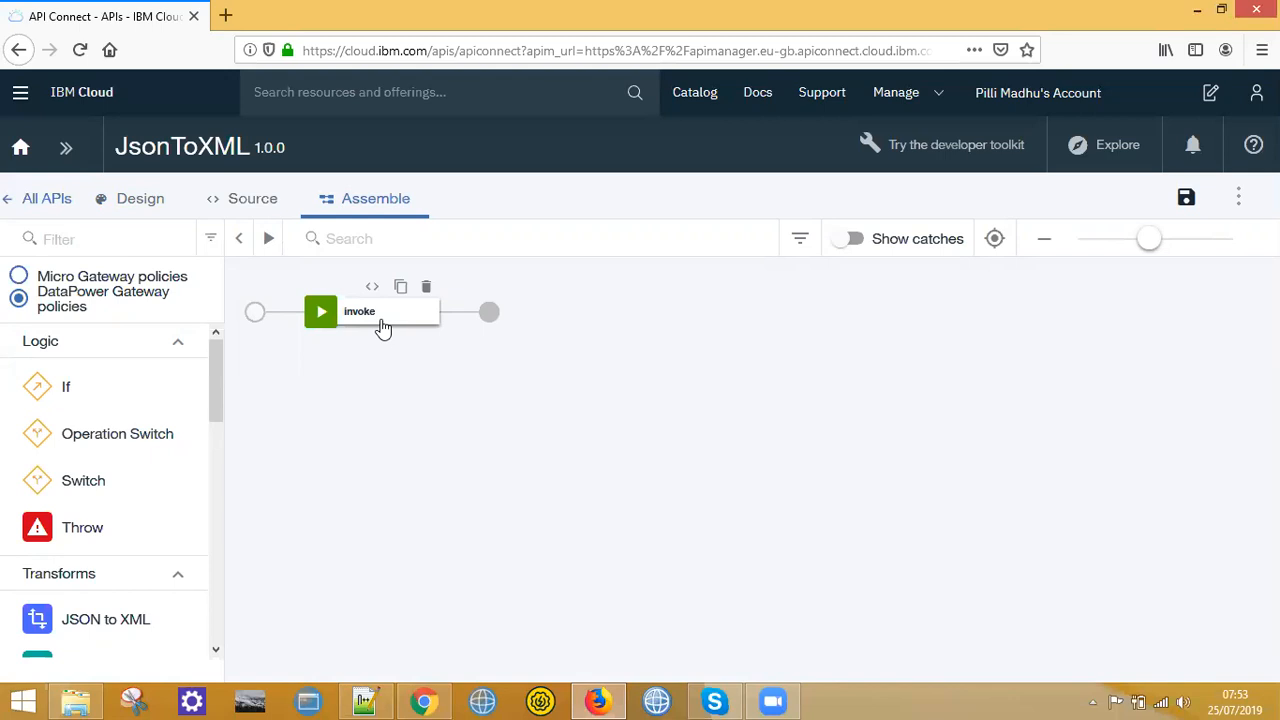
{"action": "left_click", "coordinate": [427, 289]}
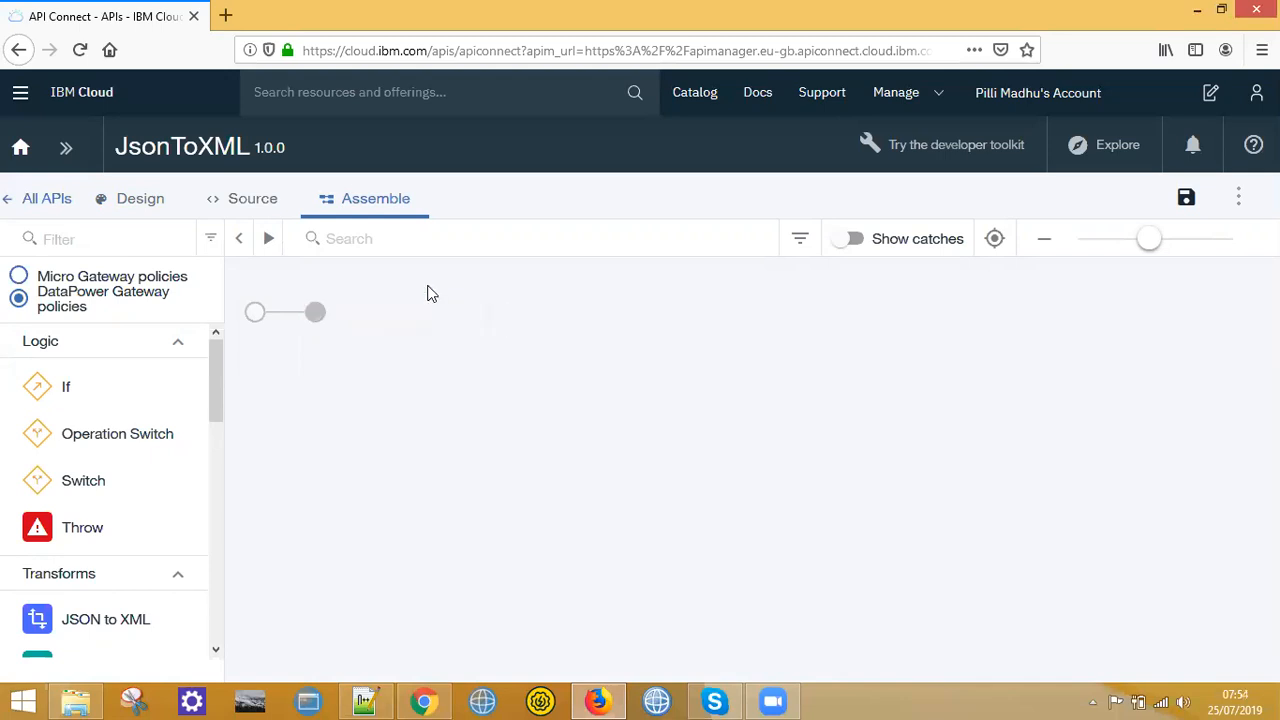
Step: Examine the available DataPower Gateway policies in the Logic, Transforms, Policies and Security categories
{"action": "left_click", "coordinate": [177, 345]}
{"action": "left_click", "coordinate": [40, 341]}
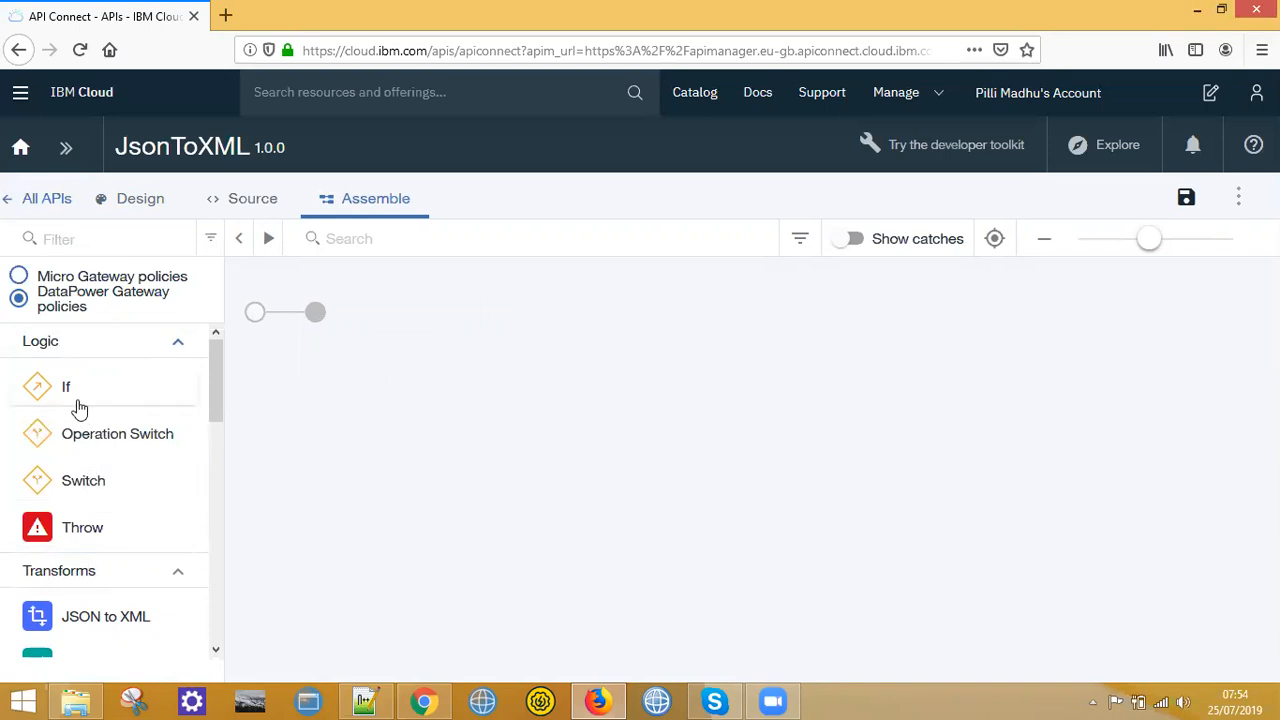
{"action": "left_click", "coordinate": [177, 343]}
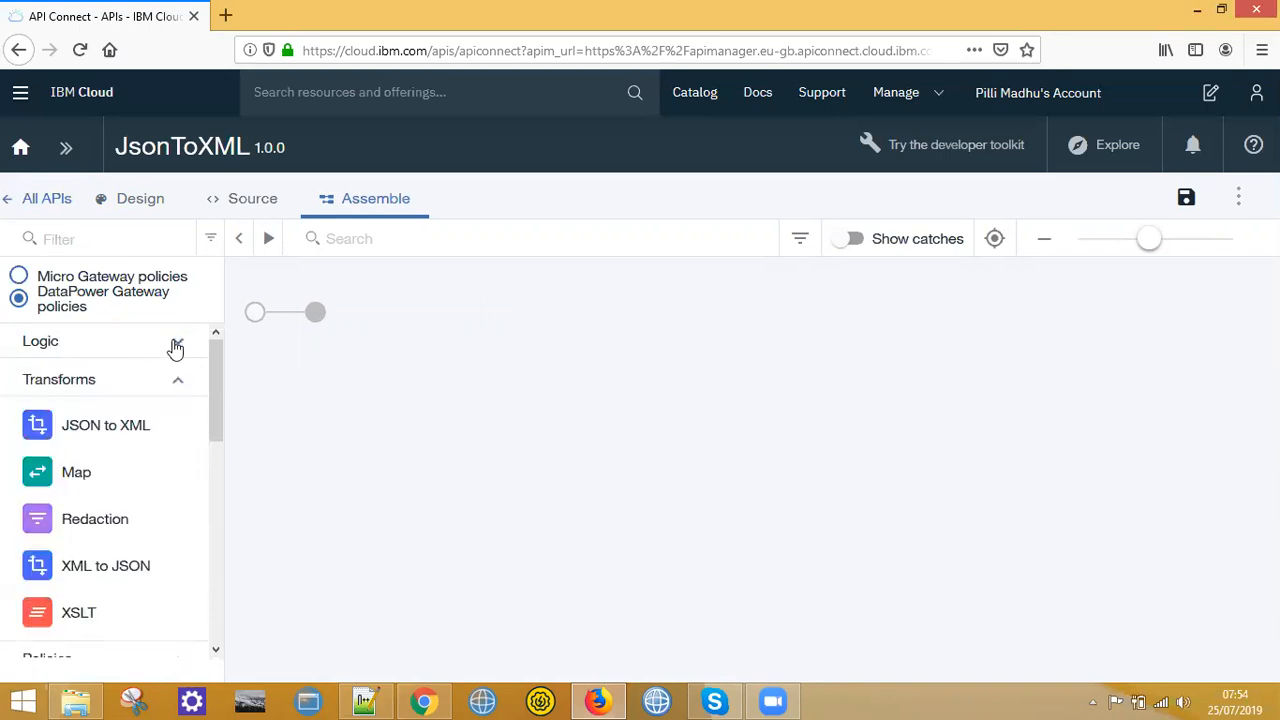
{"action": "left_click", "coordinate": [176, 345]}
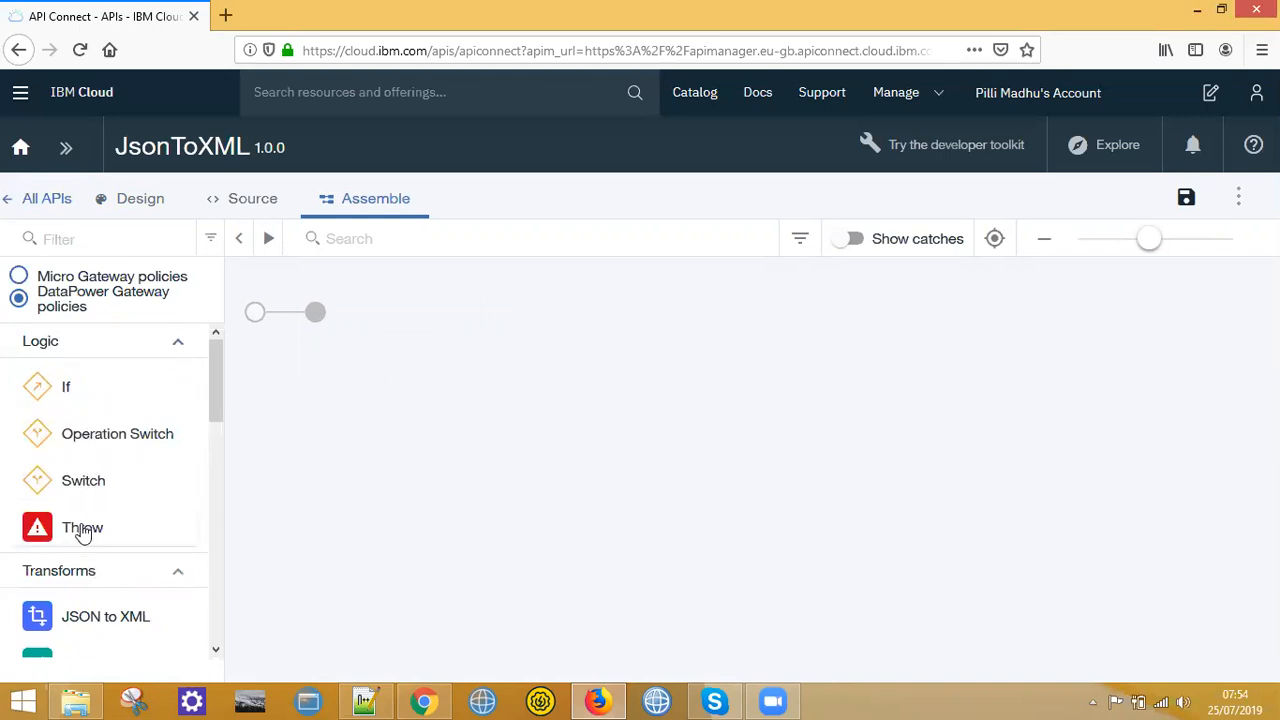
{"action": "left_click", "coordinate": [178, 344]}
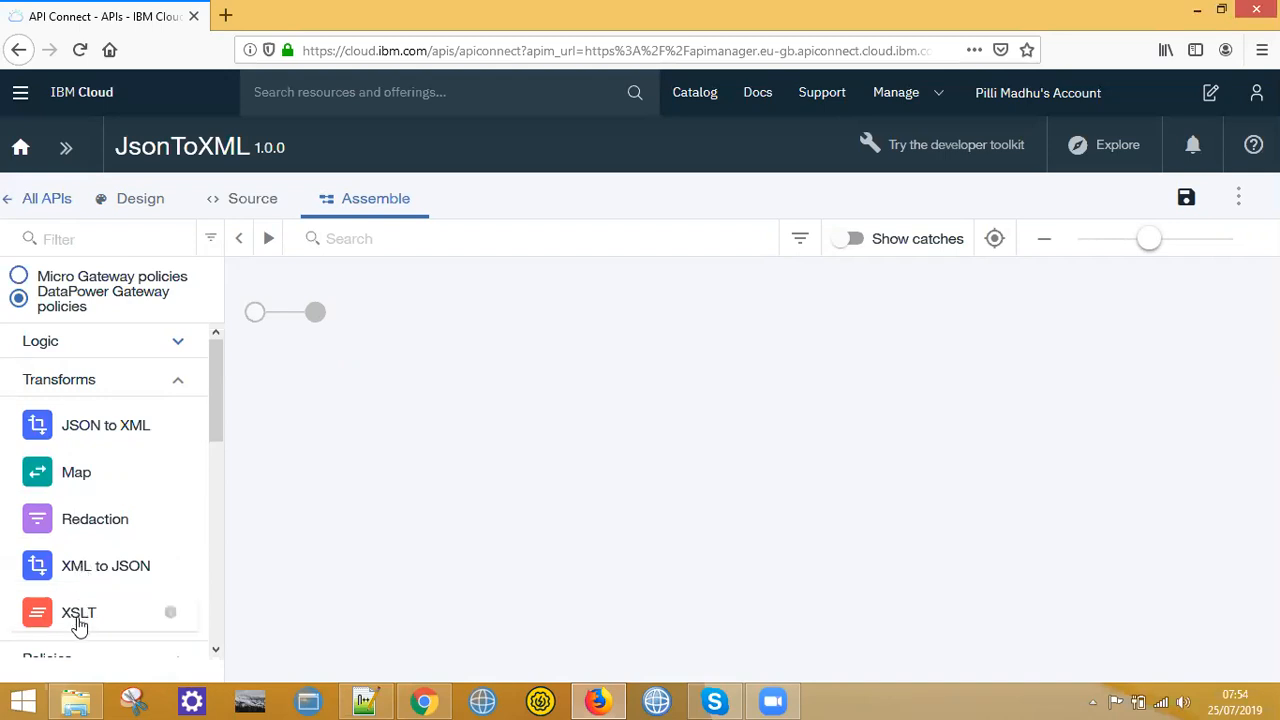
{"action": "left_click", "coordinate": [179, 382]}
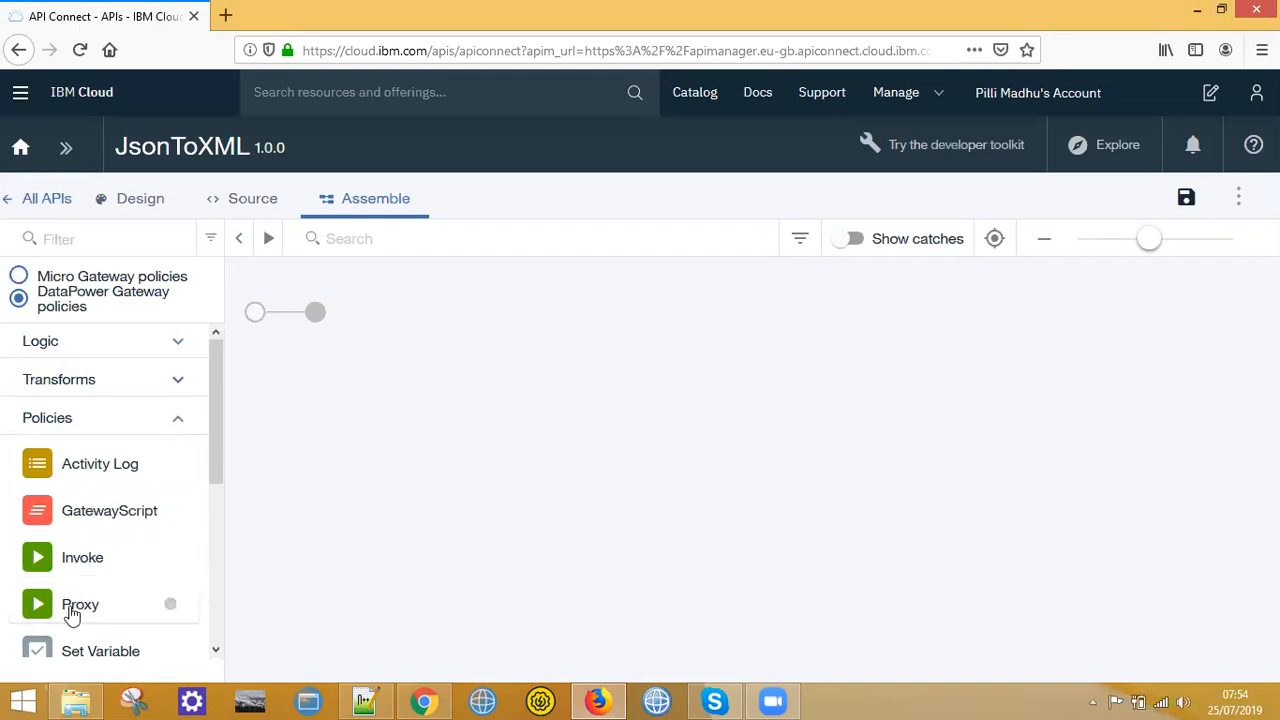
{"action": "scroll", "coordinate": [214, 499], "scroll_direction": "down", "scroll_amount": 2}
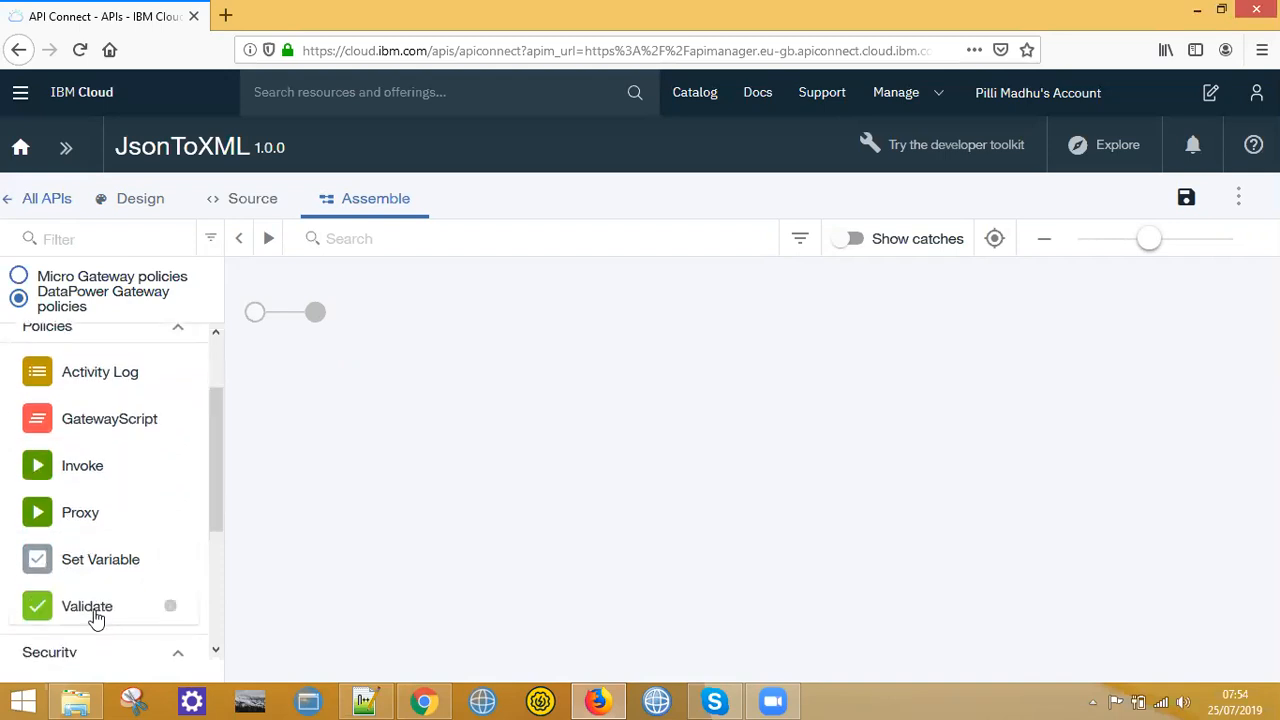
{"action": "scroll", "coordinate": [84, 478], "scroll_direction": "up", "scroll_amount": 2}
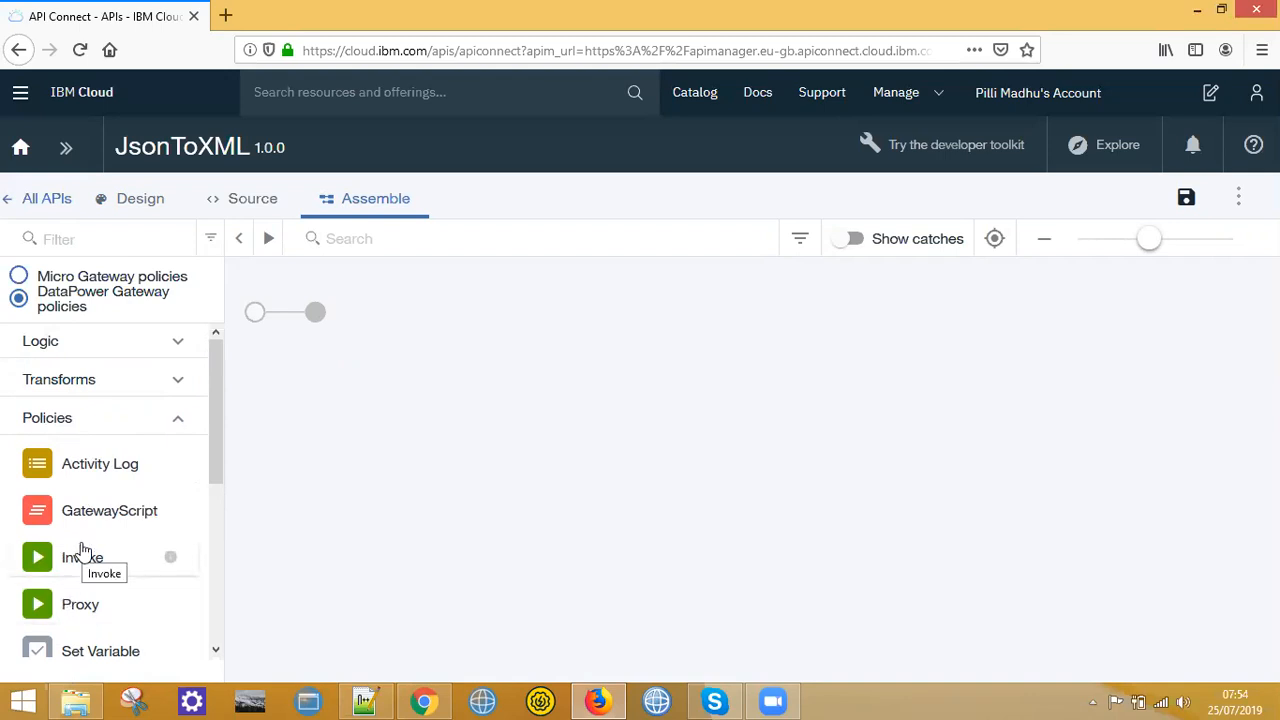
{"action": "left_click", "coordinate": [176, 422]}
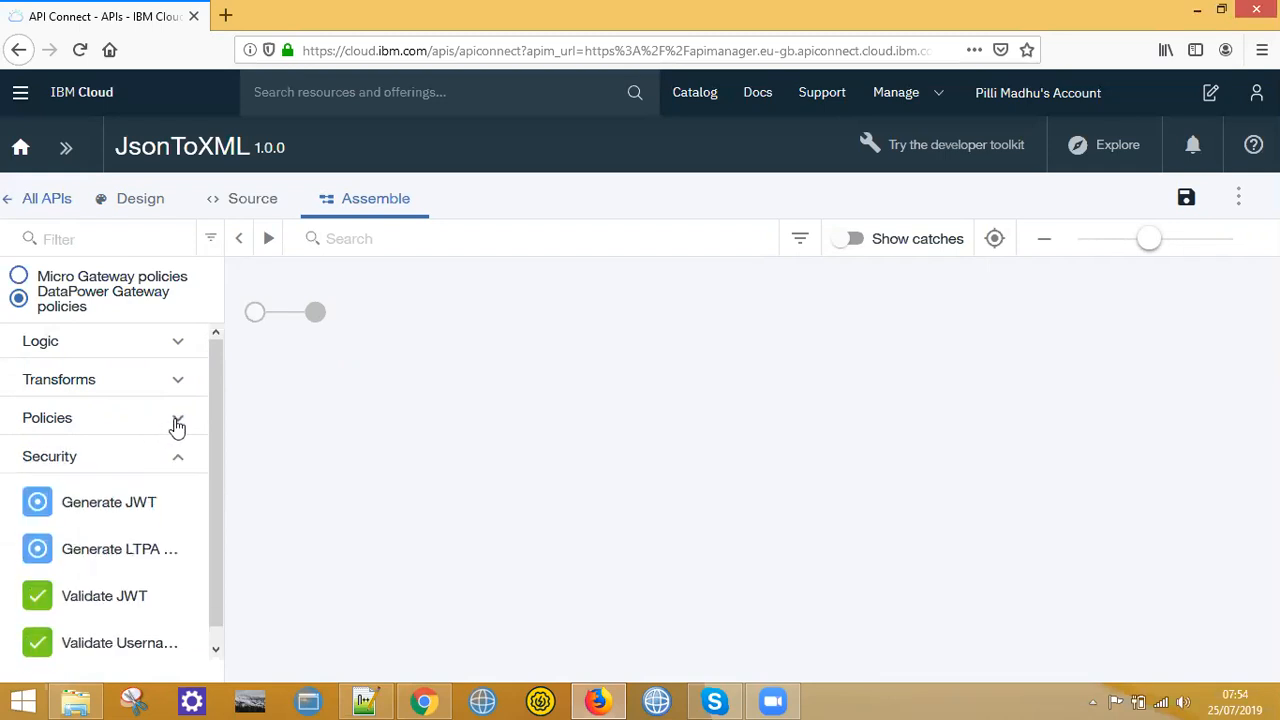
Step: Add a JSON to XML transform to the empty assembly flow and enlarge its properties editor
{"action": "left_click", "coordinate": [172, 381]}
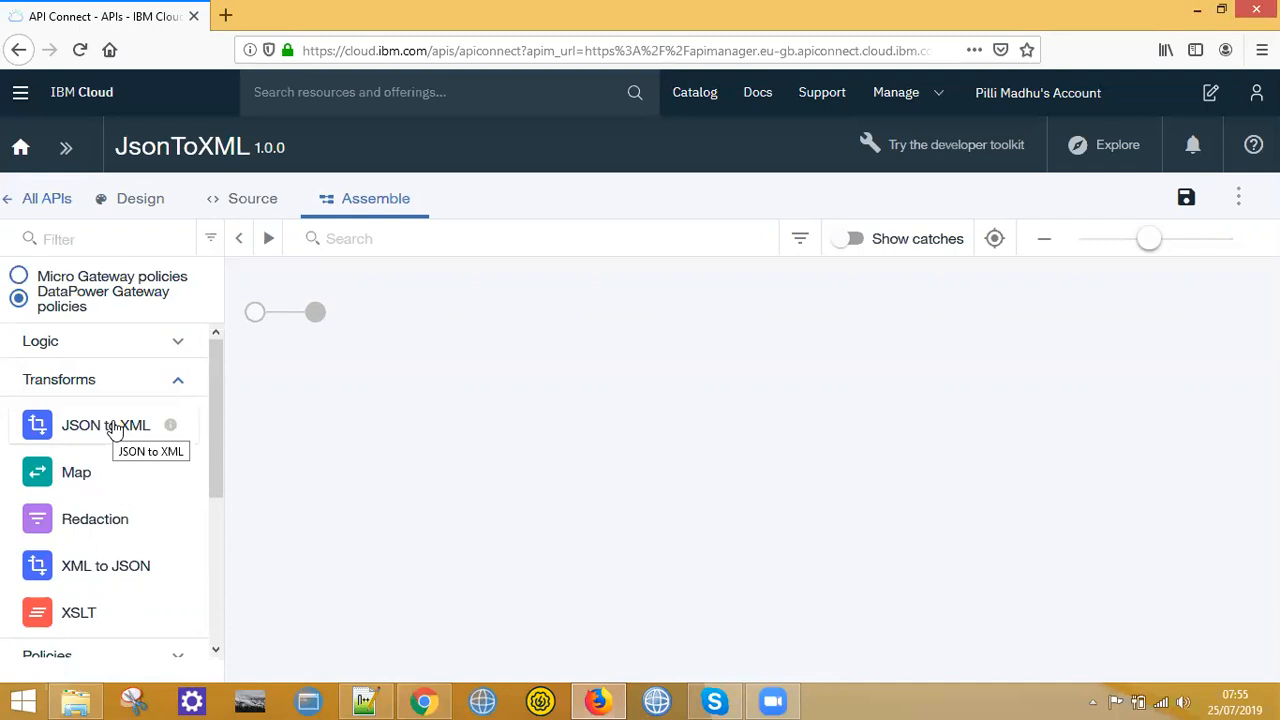
{"action": "left_click_drag", "start_coordinate": [86, 434], "coordinate": [287, 318]}
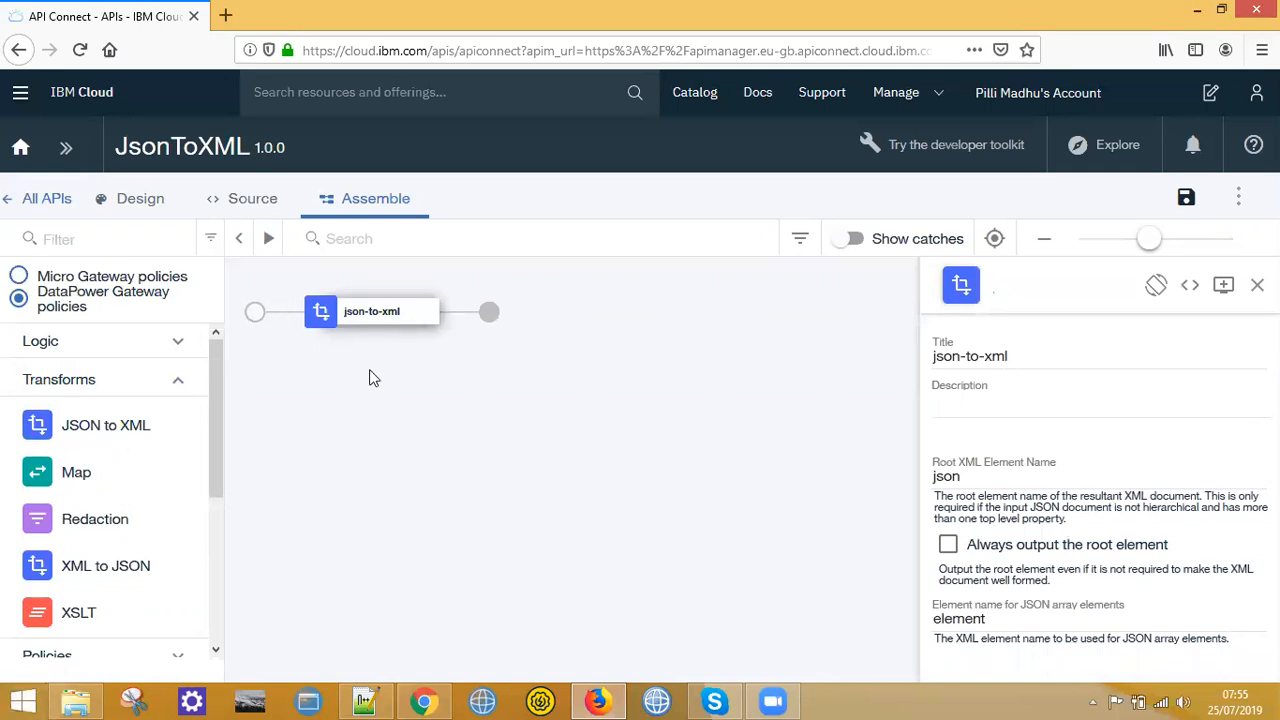
{"action": "mouse_move", "coordinate": [390, 316]}
{"action": "left_click", "coordinate": [1223, 286]}
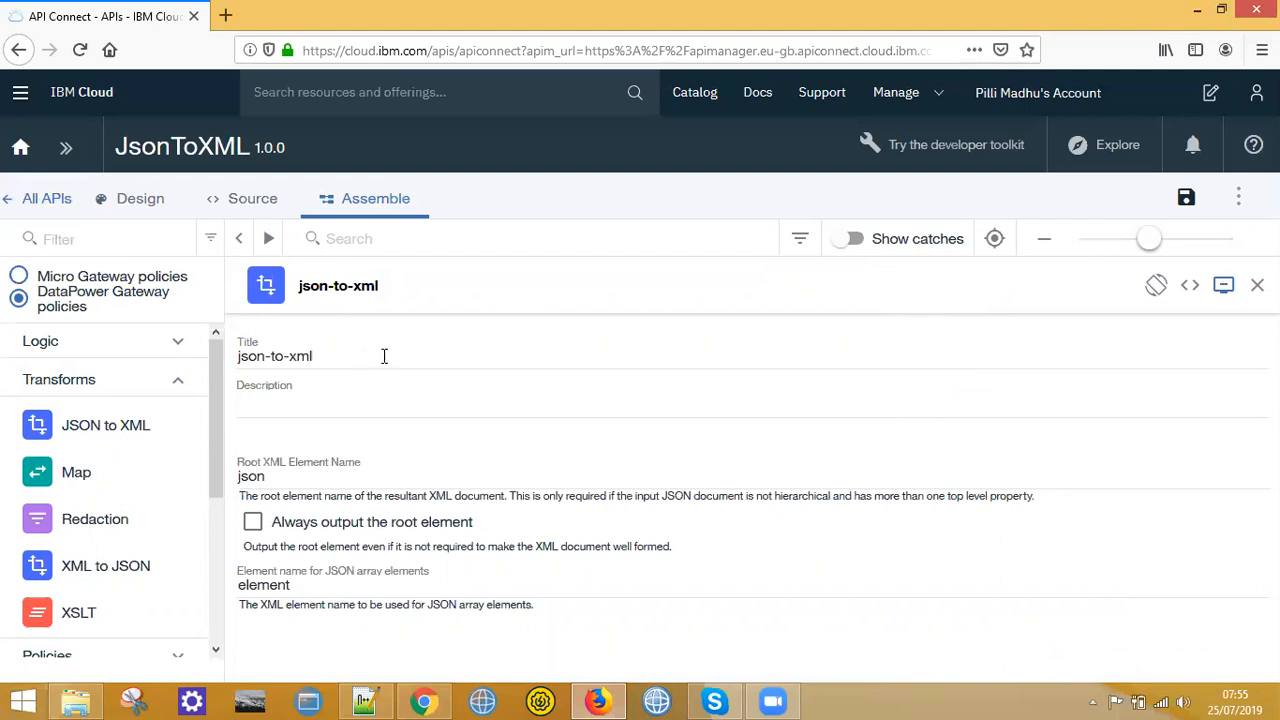
Step: Examine the json-to-xml policy's title, description, root XML element name, root element output option and array element name
{"action": "left_click", "coordinate": [384, 360]}
{"action": "left_click", "coordinate": [330, 410]}
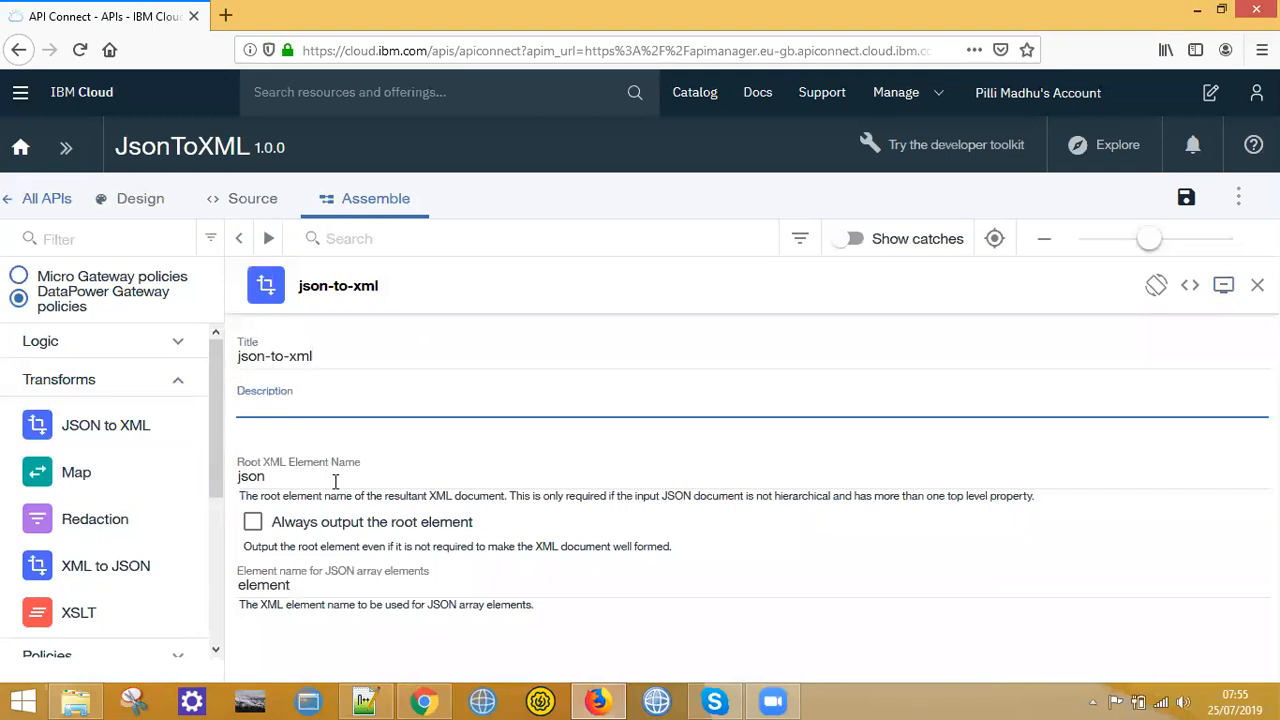
{"action": "left_click", "coordinate": [335, 481]}
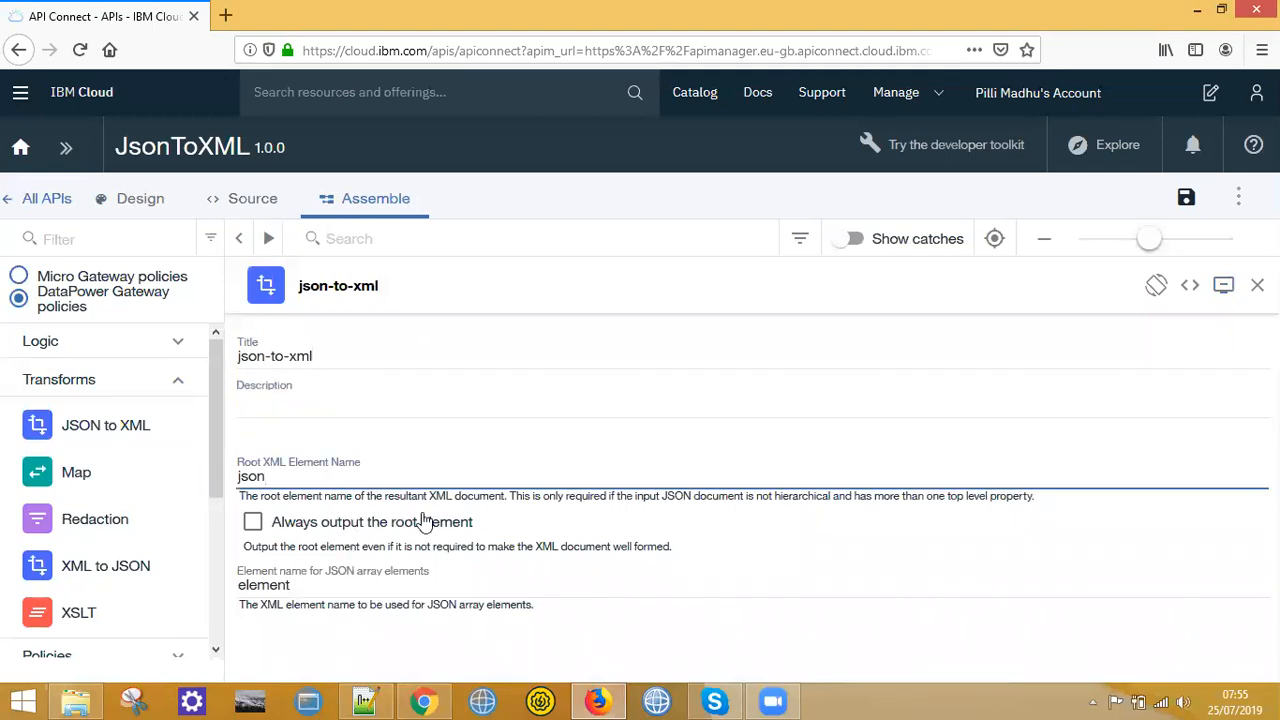
{"action": "left_click_drag", "start_coordinate": [325, 604], "coordinate": [444, 566]}
{"action": "left_click", "coordinate": [444, 566]}
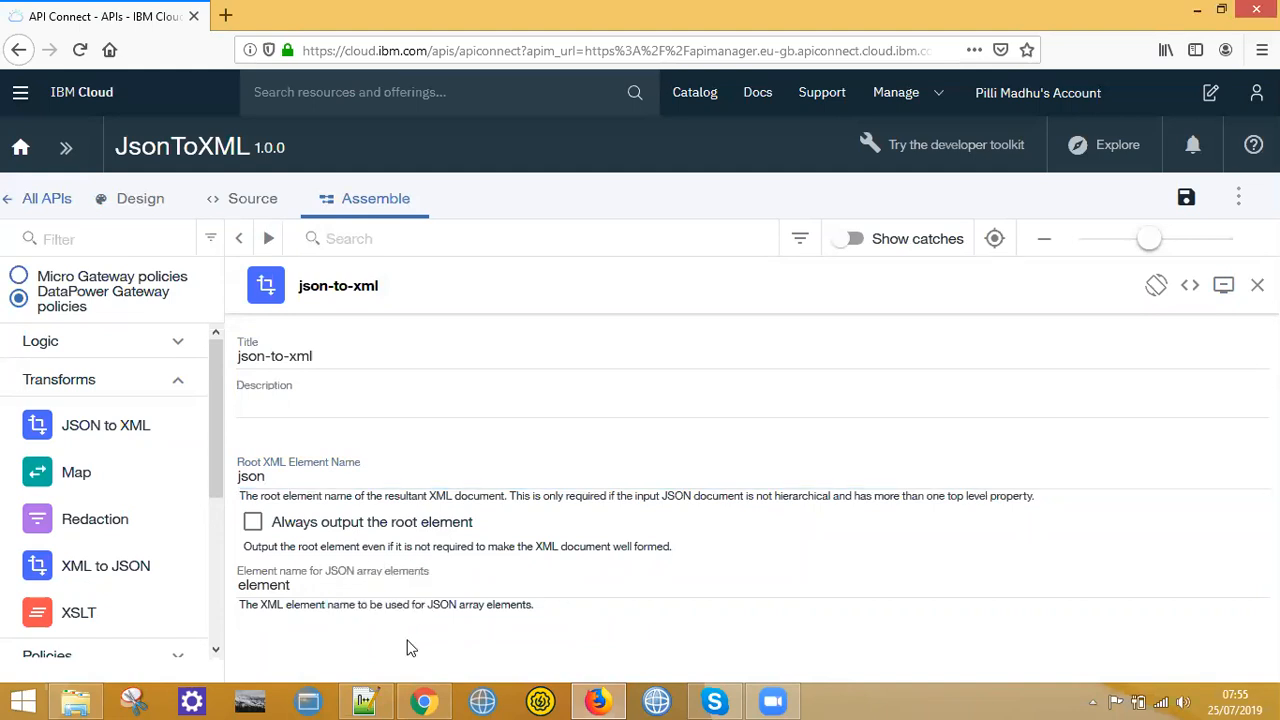
{"action": "left_click", "coordinate": [346, 360]}
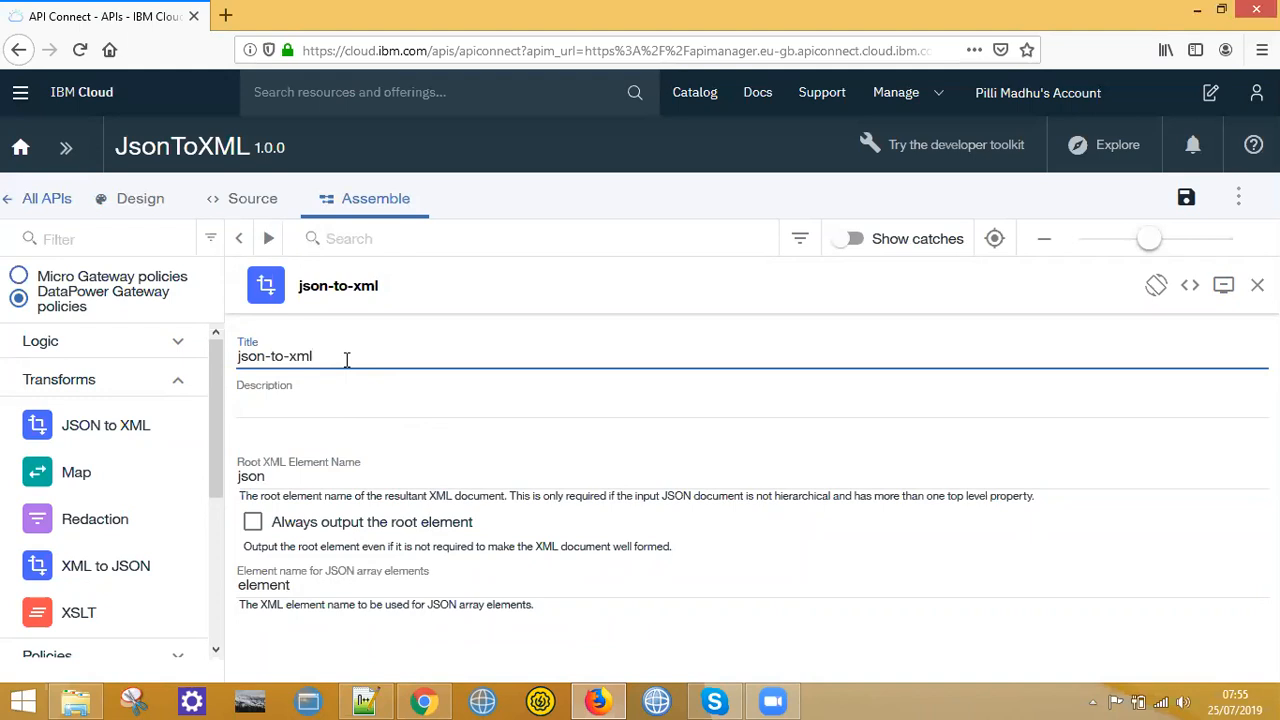
Step: Begin the json-to-xml policy's description with the text "This policy"
{"action": "left_click", "coordinate": [321, 412]}
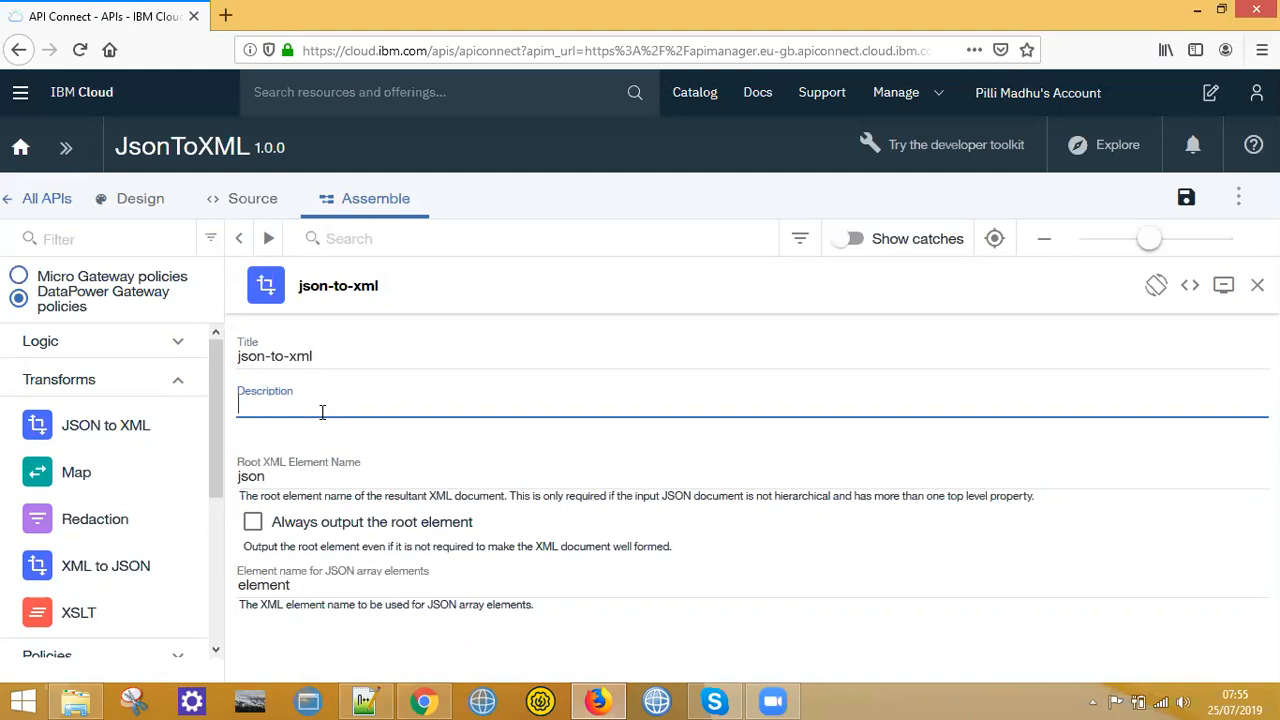
{"action": "type", "text": "Tis"}
{"action": "key", "text": "BackSpace"}
{"action": "key", "text": "BackSpace"}
{"action": "type", "text": "his"}
{"action": "key", "text": "BackSpace"}
{"action": "key", "text": "BackSpace"}
{"action": "key", "text": "BackSpace"}
{"action": "key", "text": "BackSpace"}
{"action": "key", "text": "BackSpace"}
{"action": "type", "text": "his policy"}
Step: Switch to File Explorer and browse Desktop > Batches > Artifacts > APIC for a sample JSON file
{"action": "left_click", "coordinate": [76, 700]}
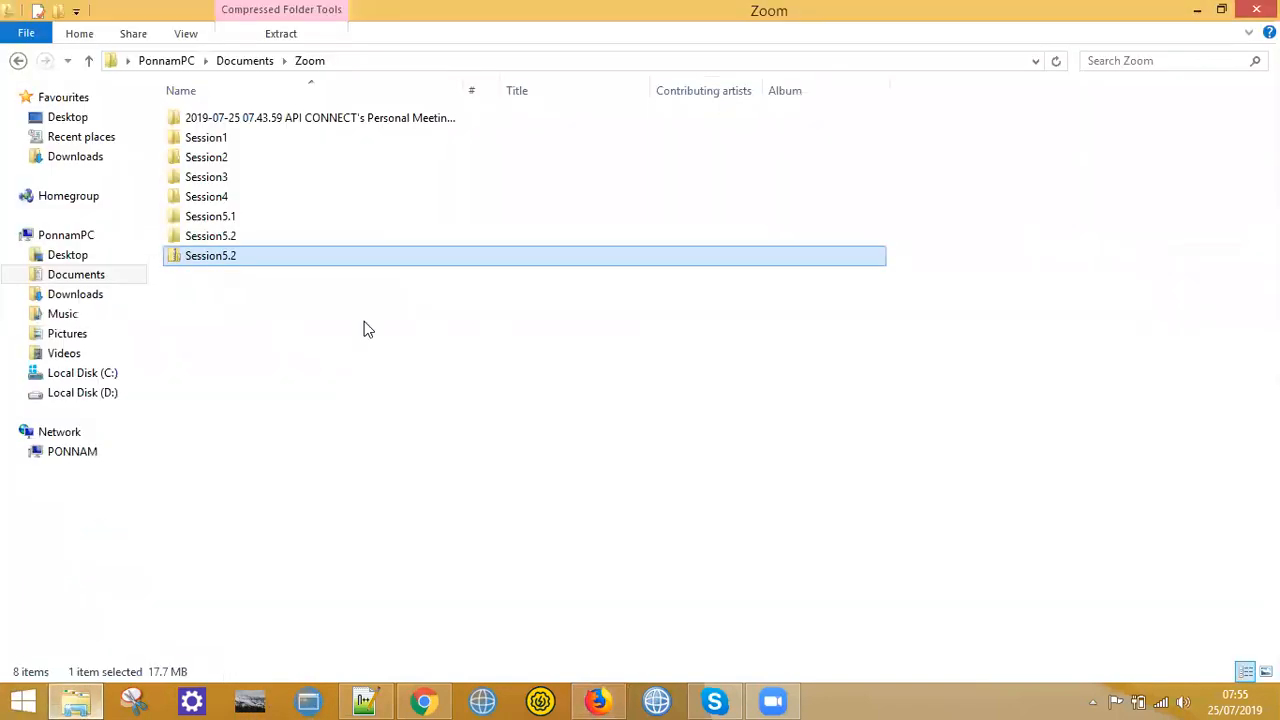
{"action": "left_click", "coordinate": [157, 57]}
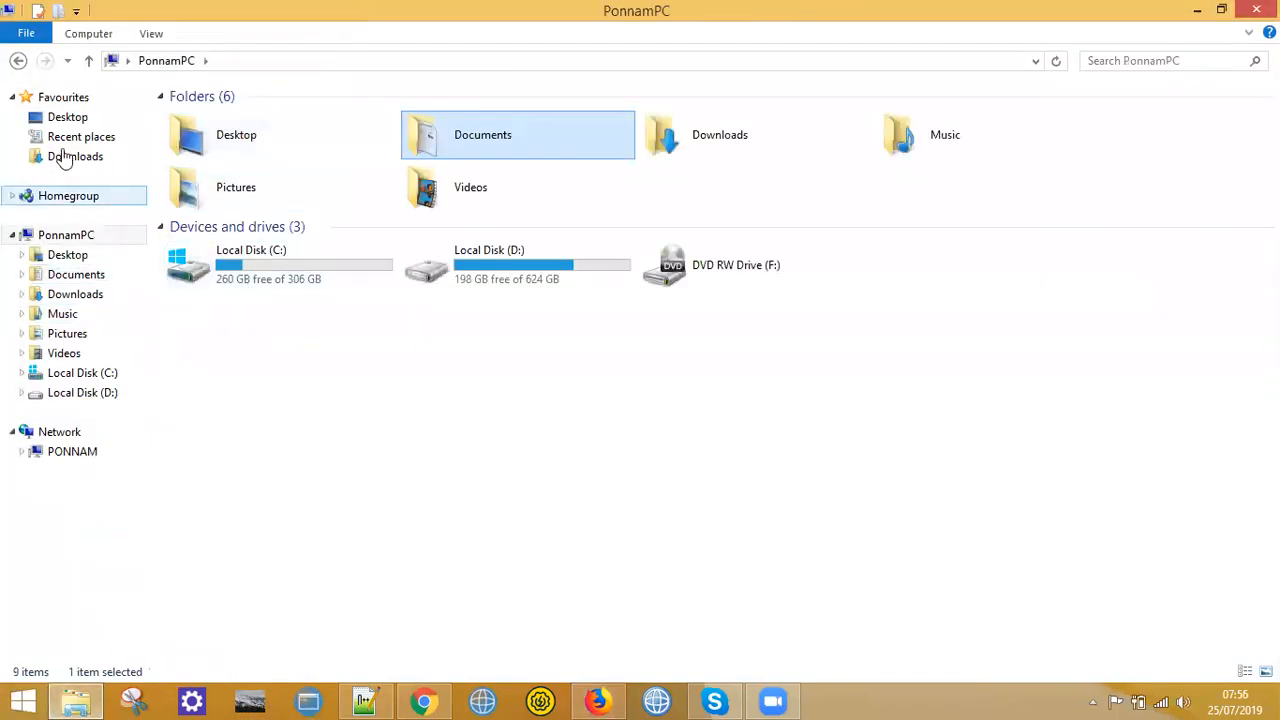
{"action": "left_click", "coordinate": [72, 119]}
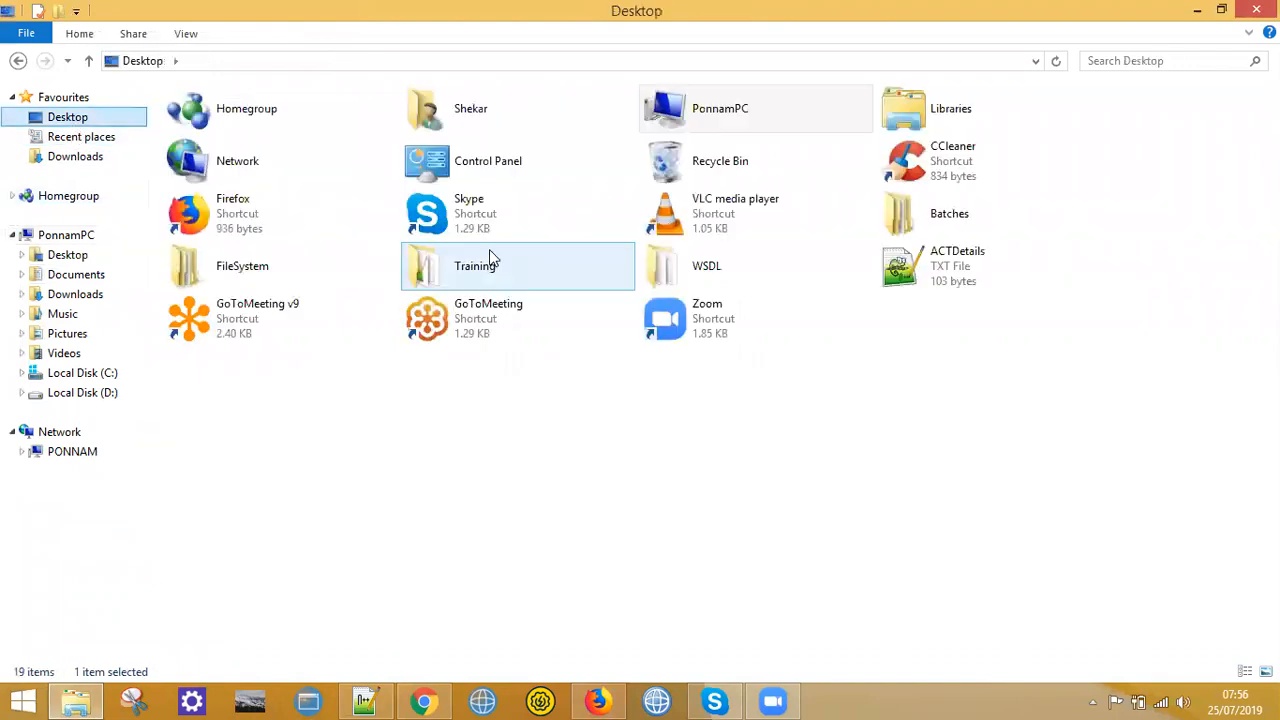
{"action": "double_click", "coordinate": [980, 214]}
{"action": "double_click", "coordinate": [200, 120]}
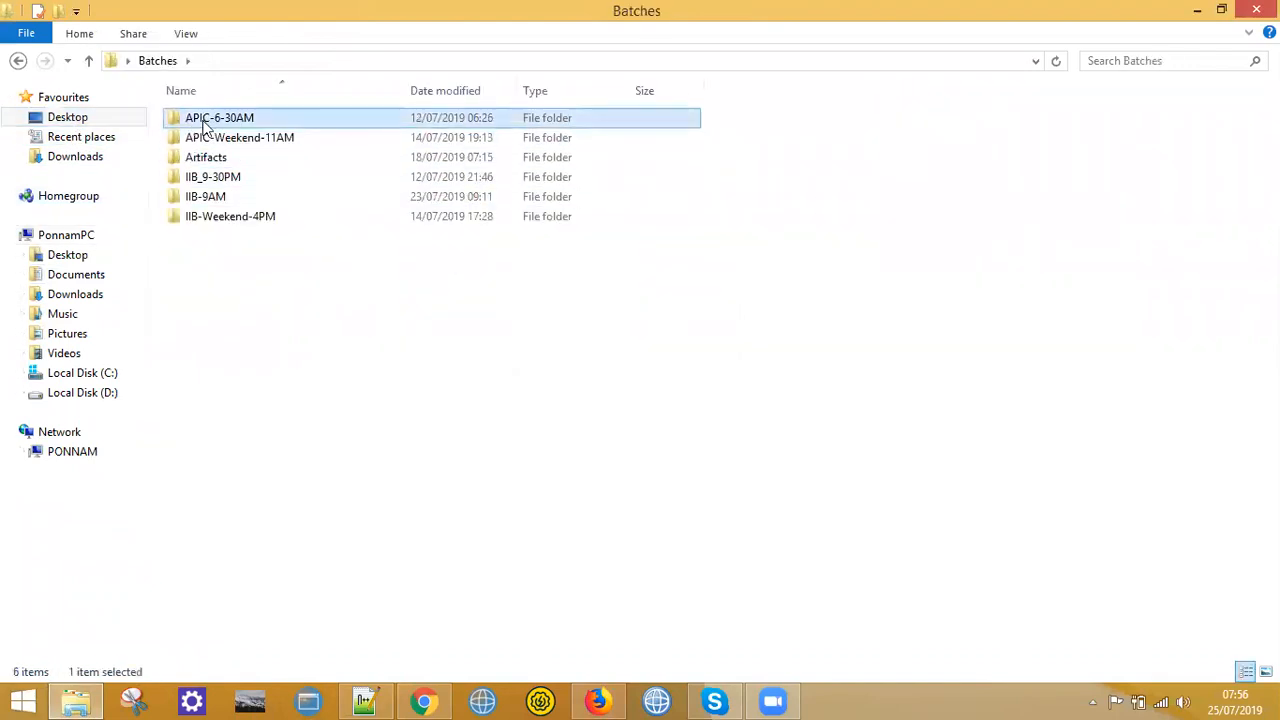
{"action": "left_click", "coordinate": [155, 61]}
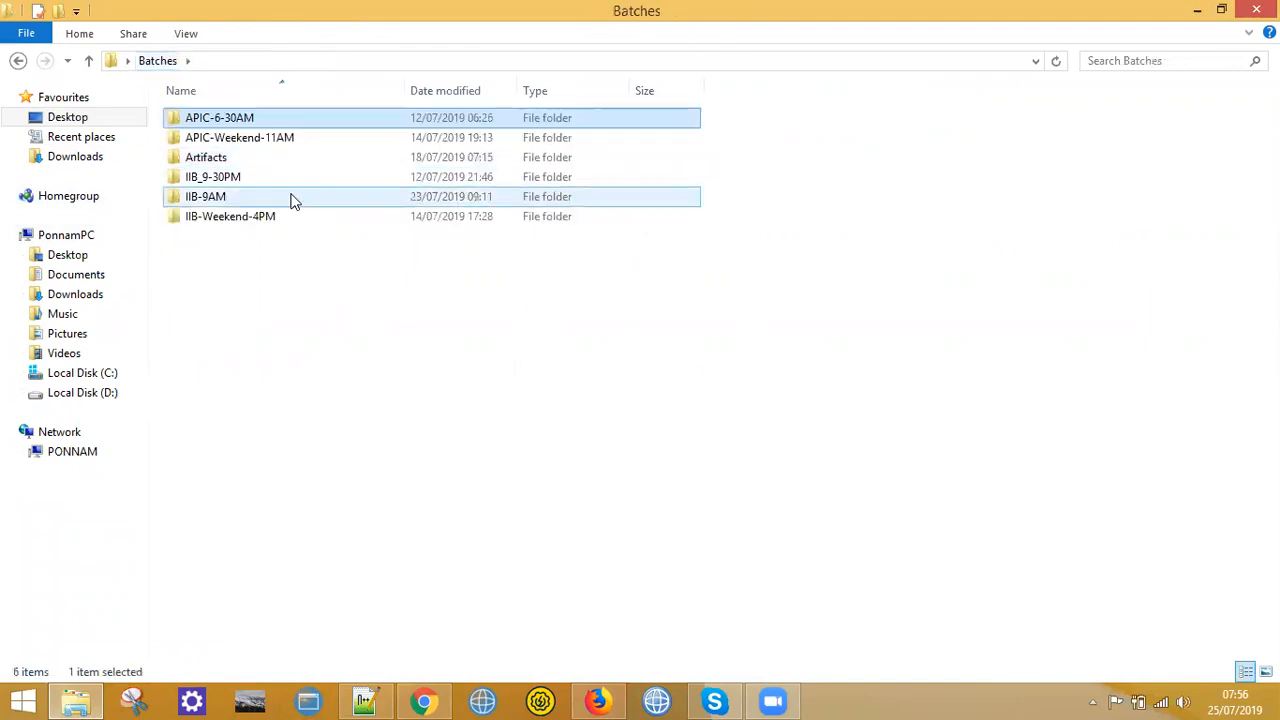
{"action": "double_click", "coordinate": [194, 157]}
{"action": "left_click", "coordinate": [200, 120]}
{"action": "double_click", "coordinate": [200, 120]}
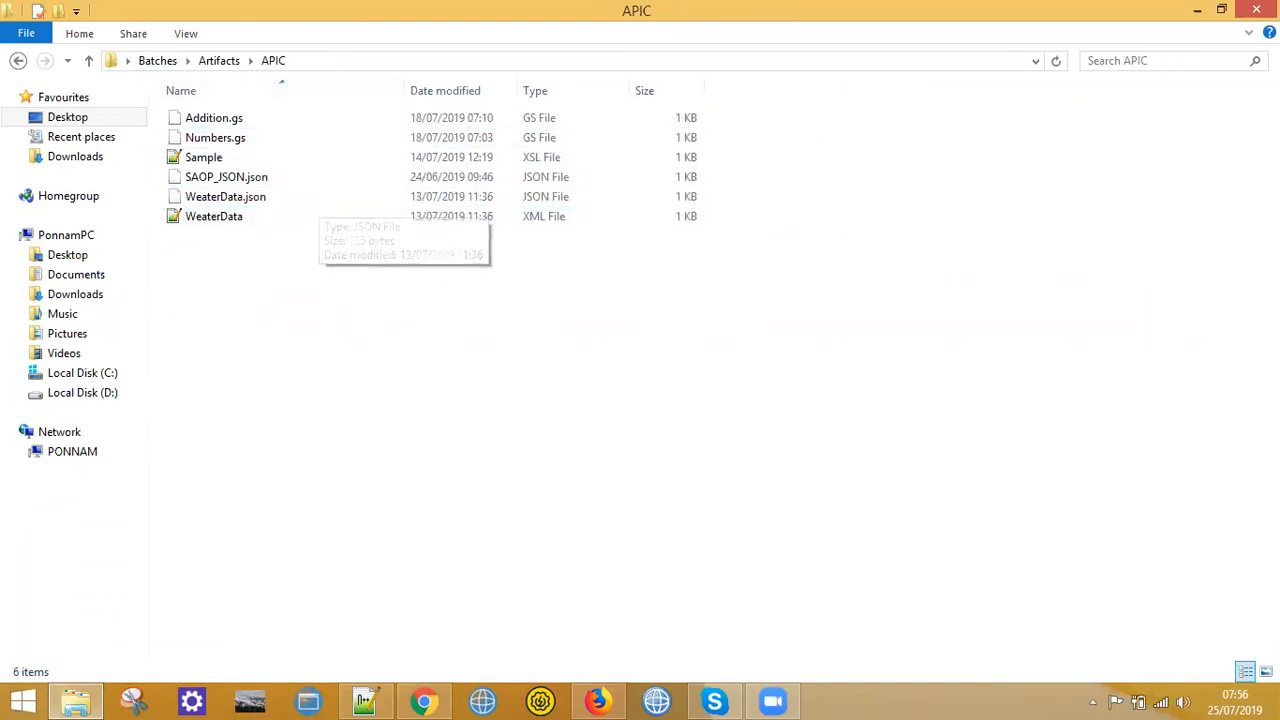
Step: Open Employee.json from the Artifacts > IIB folder in Notepad++ to examine its JSON structure
{"action": "key", "text": "alt+Up"}
{"action": "double_click", "coordinate": [200, 137]}
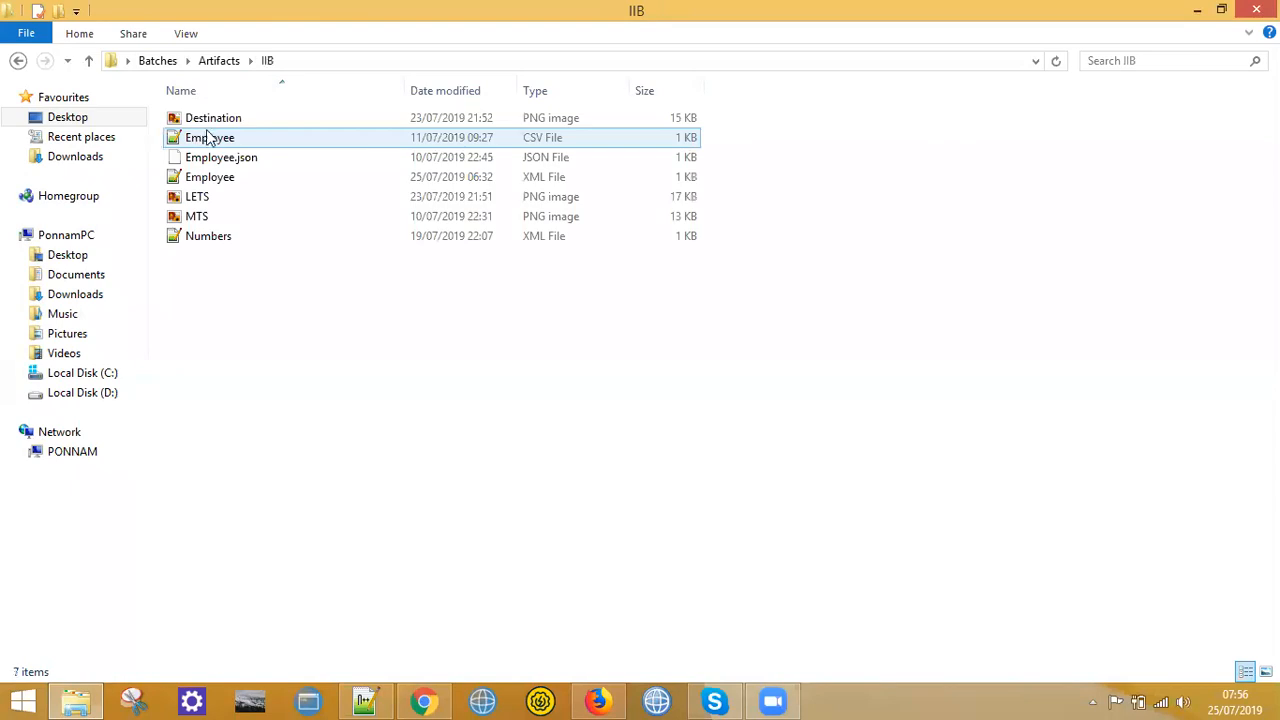
{"action": "right_click", "coordinate": [242, 160]}
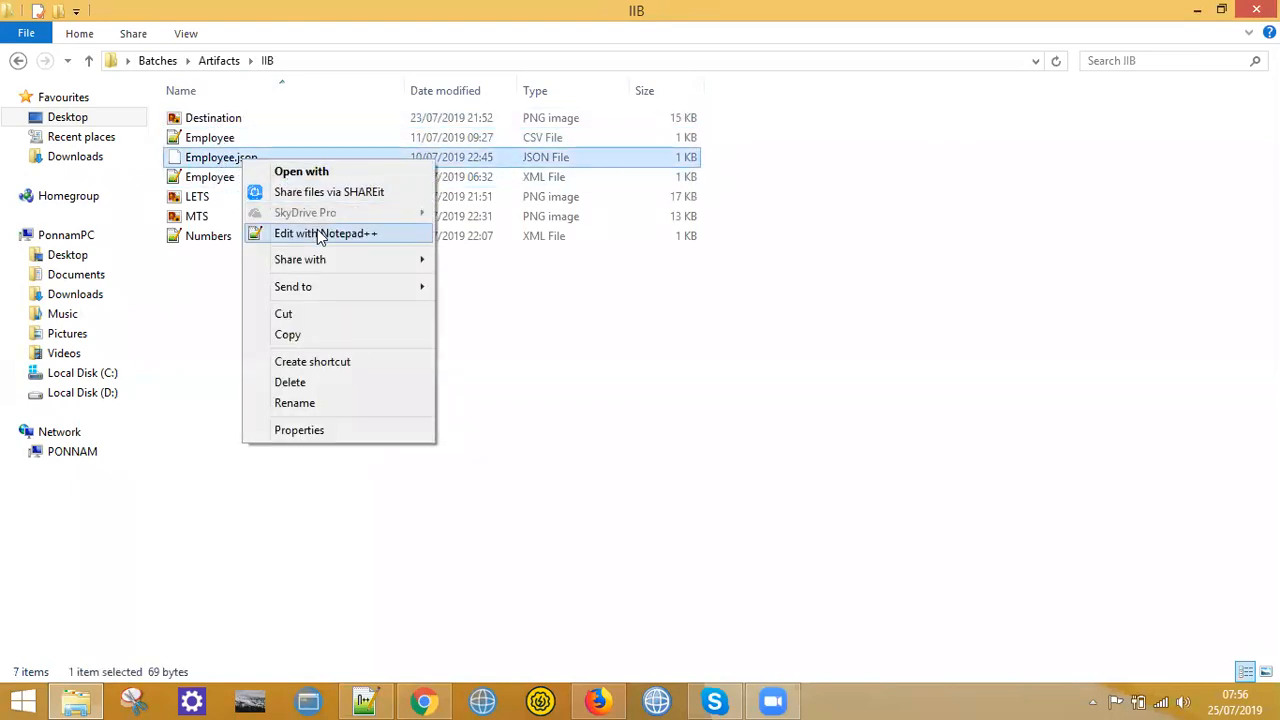
{"action": "left_click", "coordinate": [335, 234]}
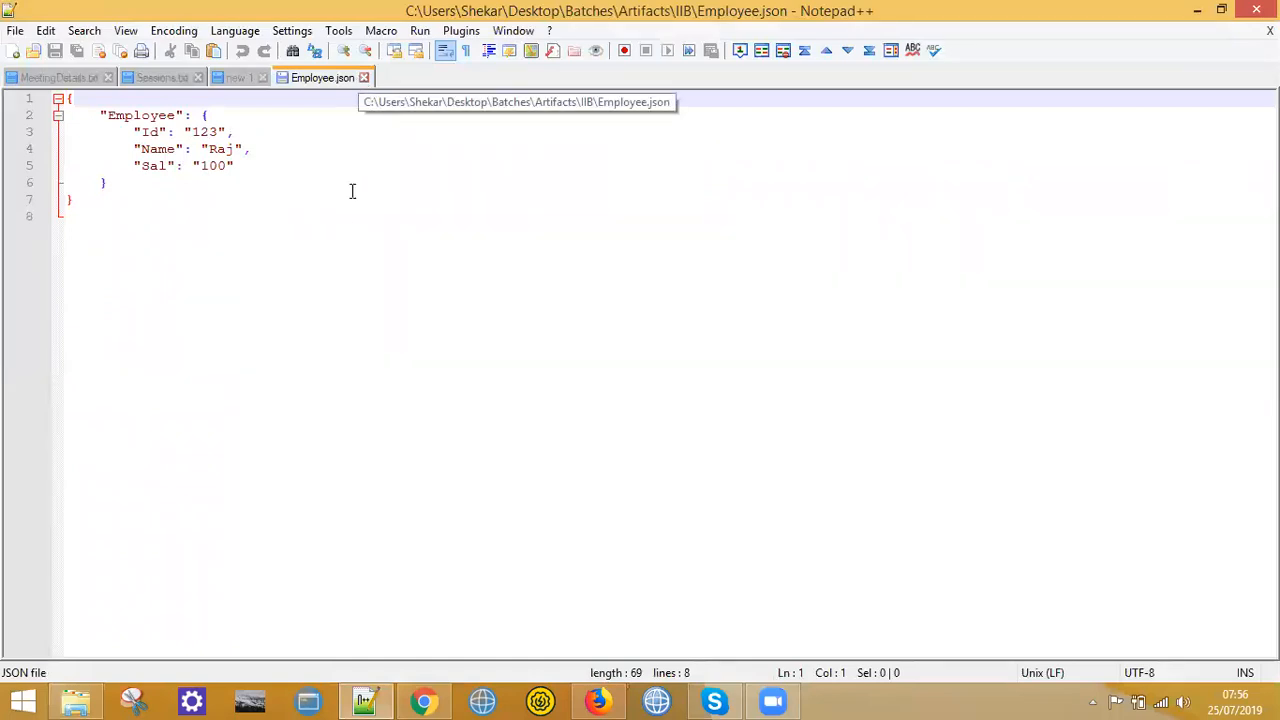
Step: Switch back to API Connect in Firefox and complete the policy description as "This policy will trasform json message to xml message"
{"action": "left_click", "coordinate": [430, 700]}
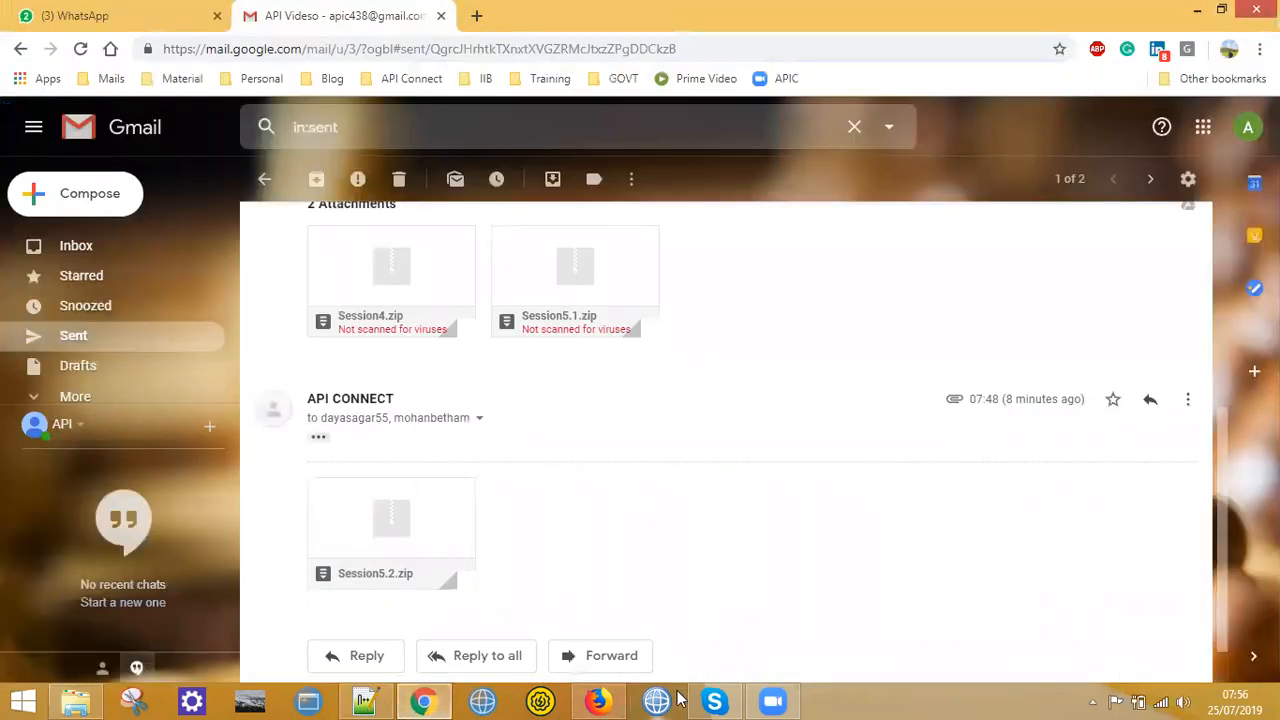
{"action": "left_click", "coordinate": [598, 700]}
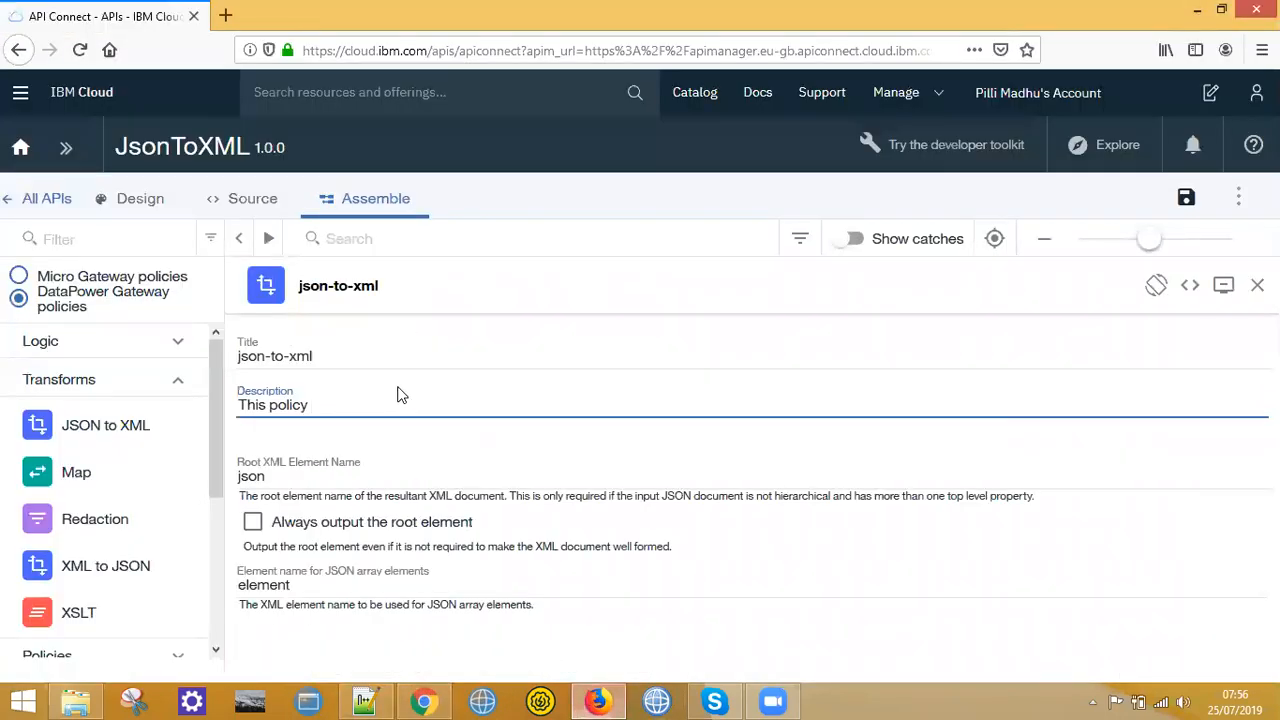
{"action": "type", "text": "will co"}
{"action": "key", "text": "BackSpace"}
{"action": "key", "text": "BackSpace"}
{"action": "type", "text": "trasform json message to "}
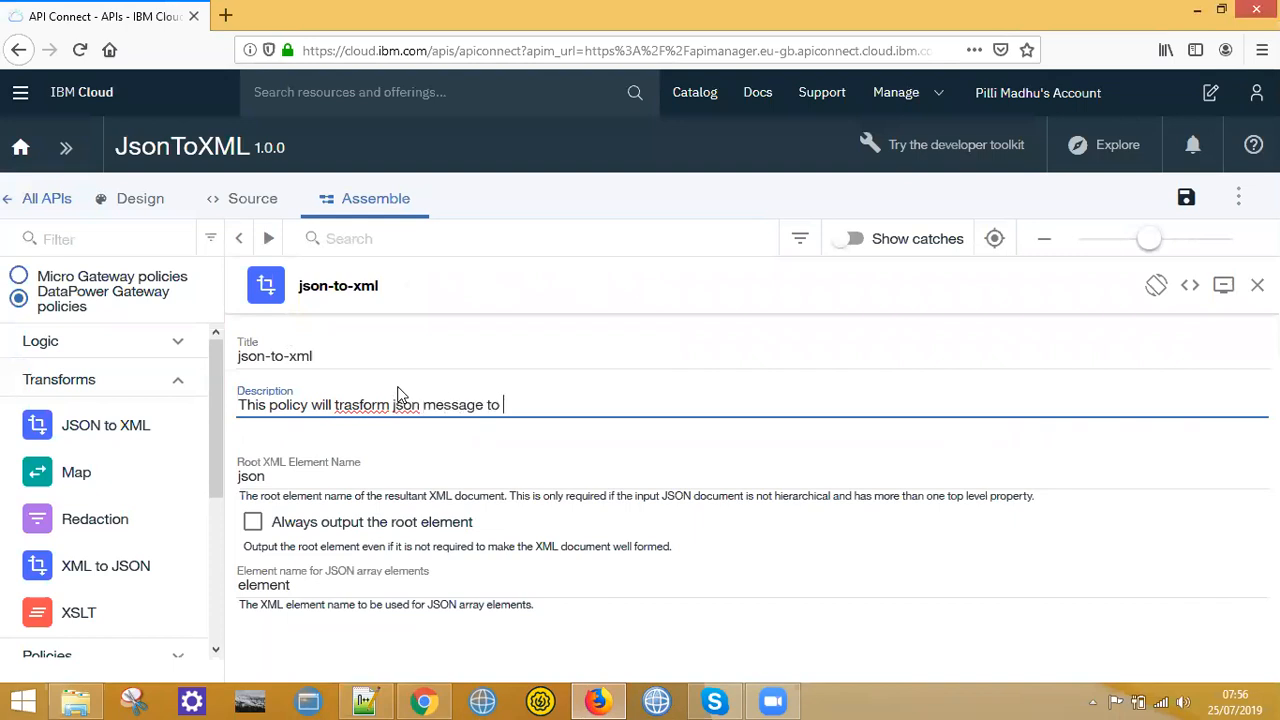
{"action": "type", "text": "xml message"}
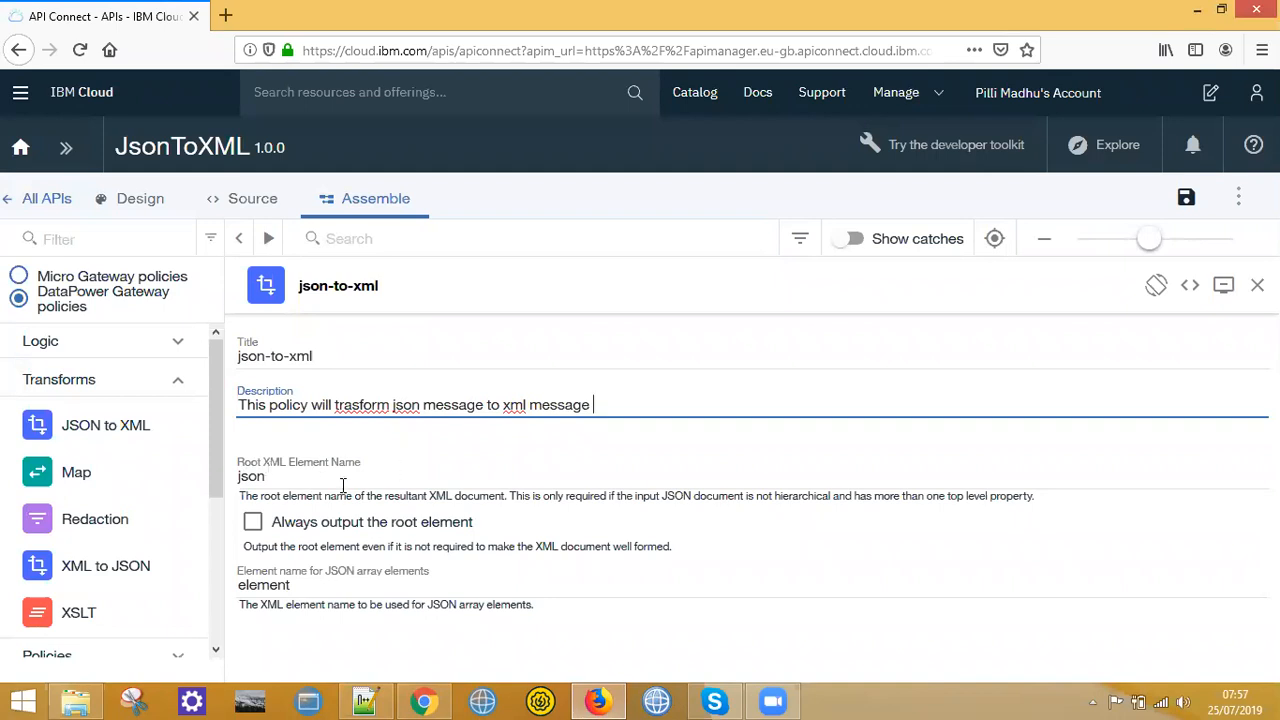
Step: Set the json-to-xml policy's root XML element name to Employee
{"action": "left_click", "coordinate": [284, 478]}
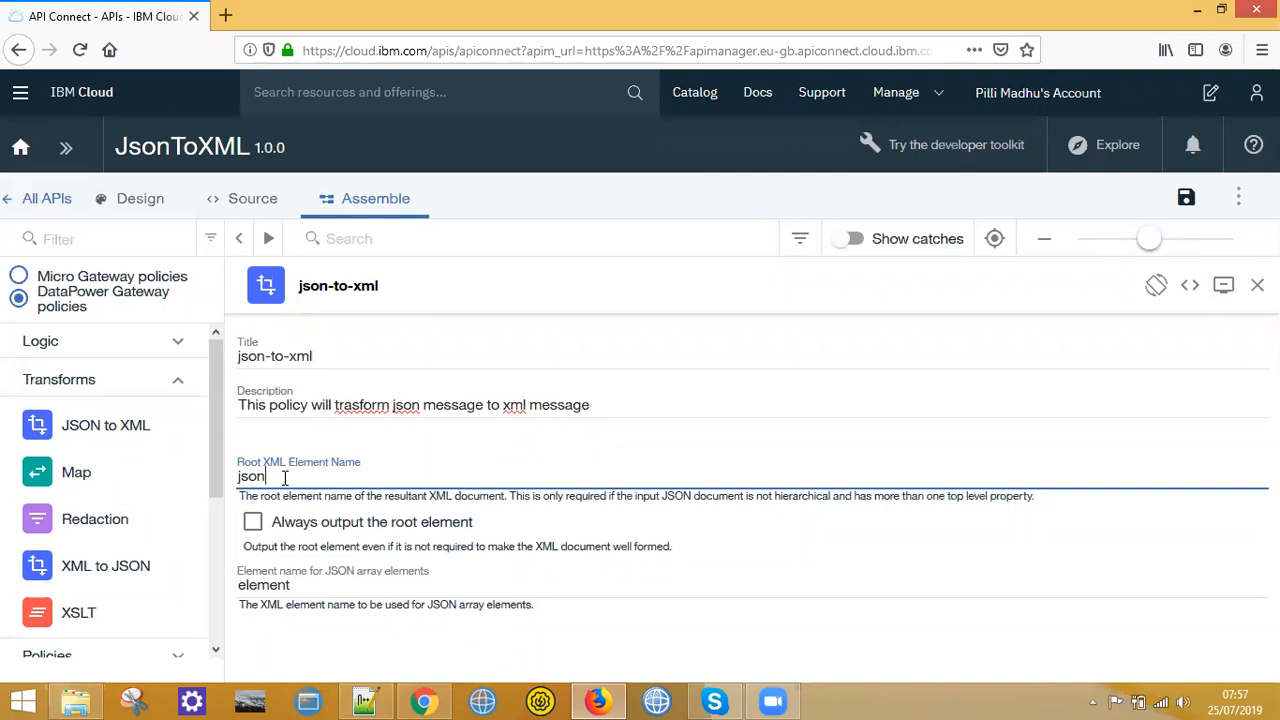
{"action": "key", "text": "BackSpace"}
{"action": "key", "text": "BackSpace"}
{"action": "key", "text": "BackSpace"}
{"action": "type", "text": "Emplo"}
{"action": "key", "text": "BackSpace"}
{"action": "type", "text": "oyee"}
Step: Correct the spelling in the json-to-xml policy description to "transform", "JSON" and "XML" using the suggested replacements
{"action": "right_click", "coordinate": [371, 408]}
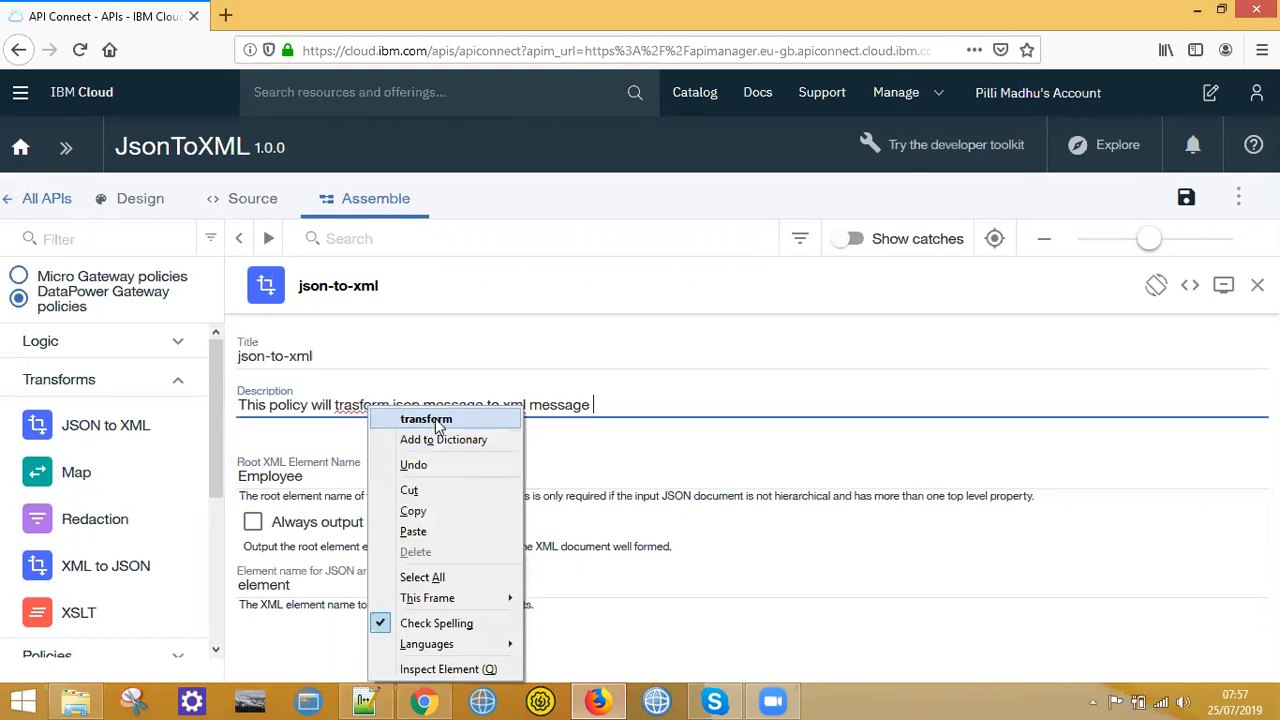
{"action": "left_click", "coordinate": [426, 419]}
{"action": "right_click", "coordinate": [414, 409]}
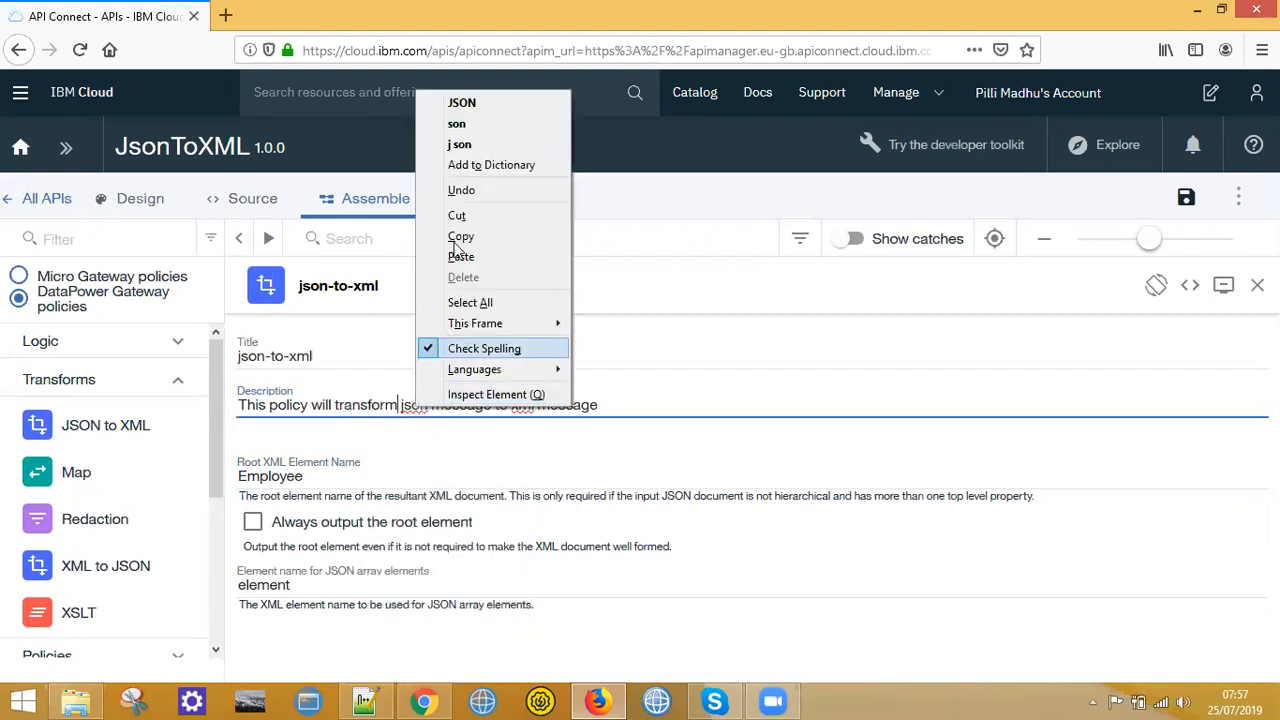
{"action": "left_click", "coordinate": [466, 103]}
{"action": "right_click", "coordinate": [531, 407]}
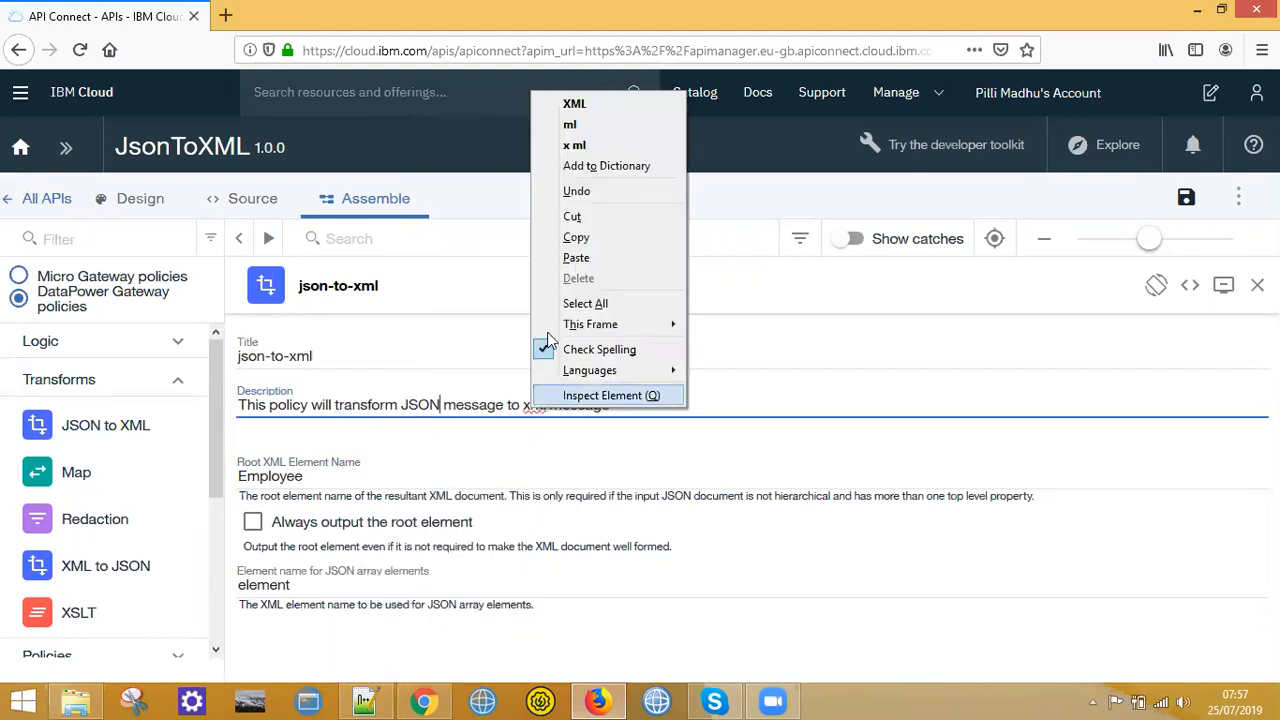
{"action": "left_click", "coordinate": [580, 103]}
Step: Extend the policy description with "with root element Employee" at its end
{"action": "left_click", "coordinate": [654, 408]}
{"action": "type", "text": "with m"}
{"action": "type", "text": "ot elee"}
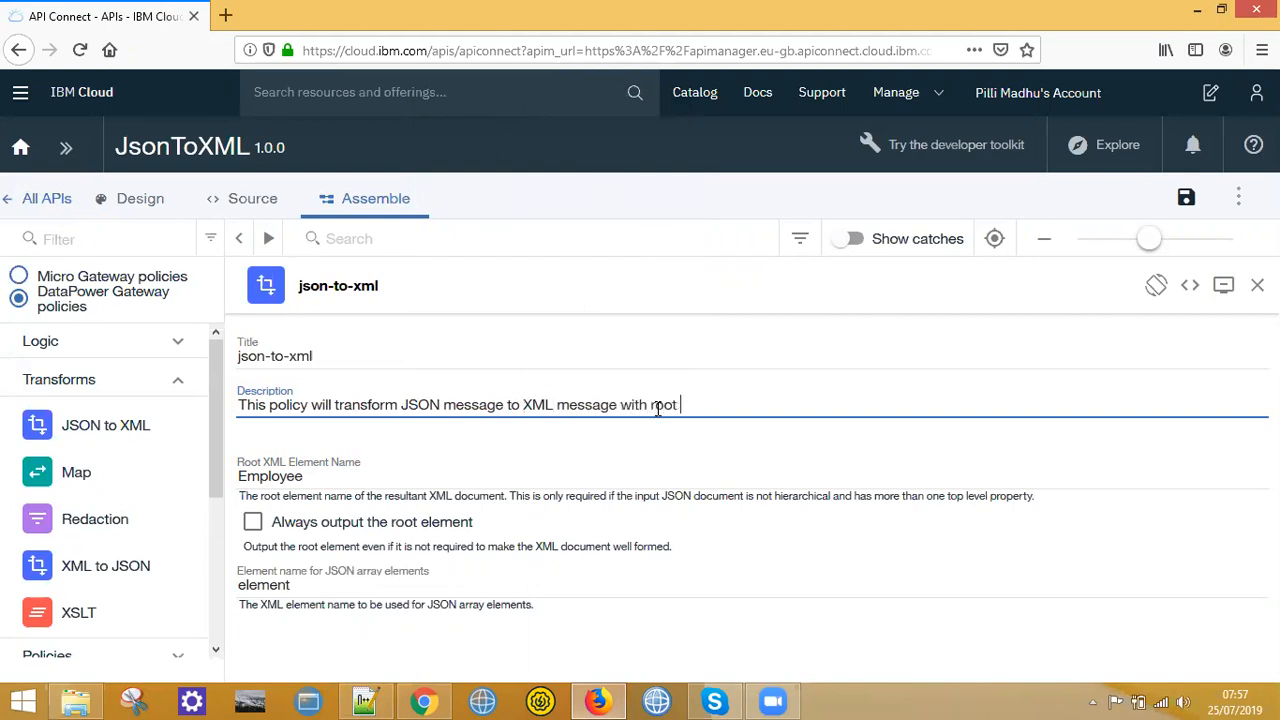
{"action": "key", "text": "BackSpace"}
{"action": "key", "text": "BackSpace"}
{"action": "type", "text": "ement Emplo"}
{"action": "type", "text": "yee"}
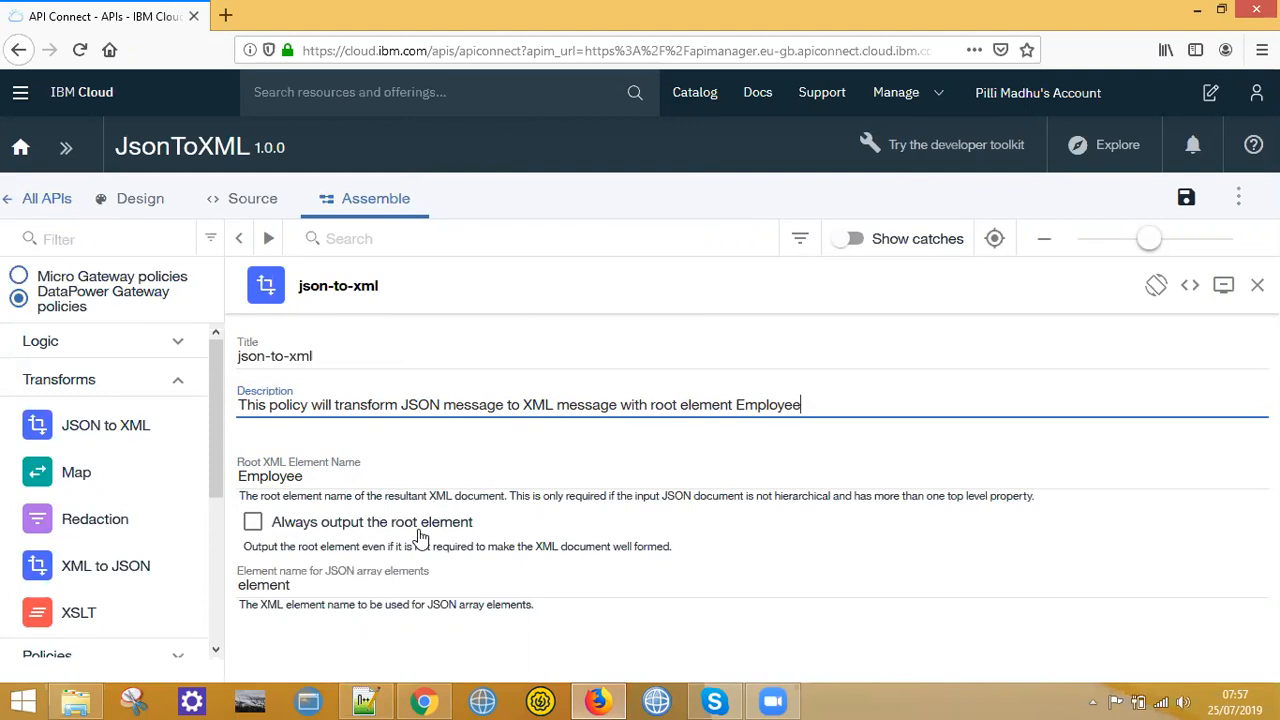
Step: Set the json-to-xml policy to always output the root element and close its properties
{"action": "left_click", "coordinate": [253, 522]}
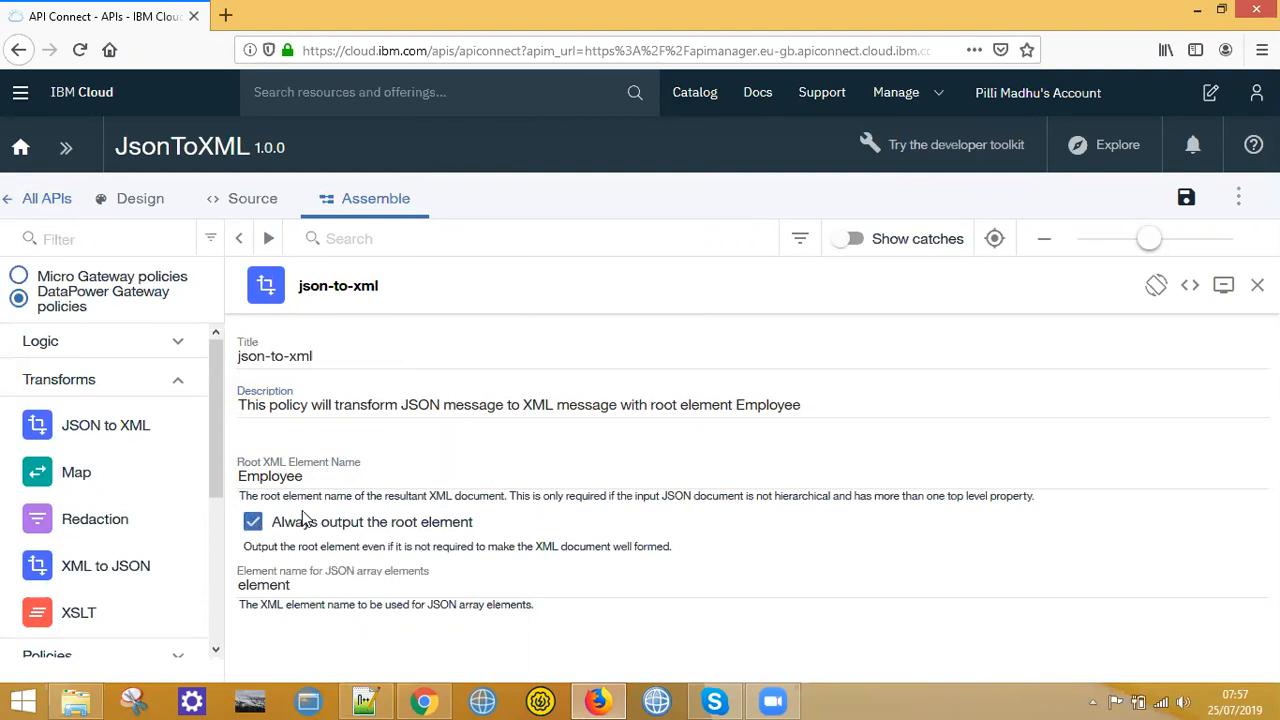
{"action": "left_click", "coordinate": [334, 474]}
{"action": "left_click_drag", "start_coordinate": [330, 476], "coordinate": [288, 477]}
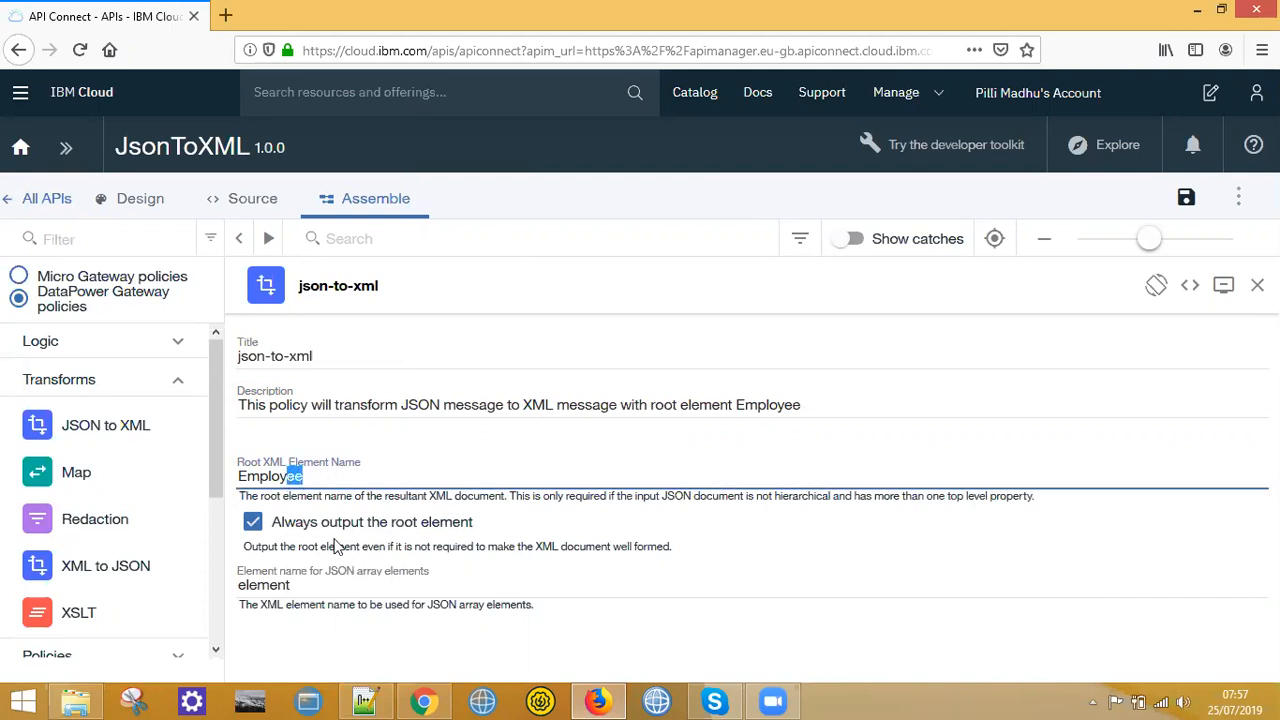
{"action": "left_click", "coordinate": [350, 484]}
{"action": "left_click", "coordinate": [1257, 285]}
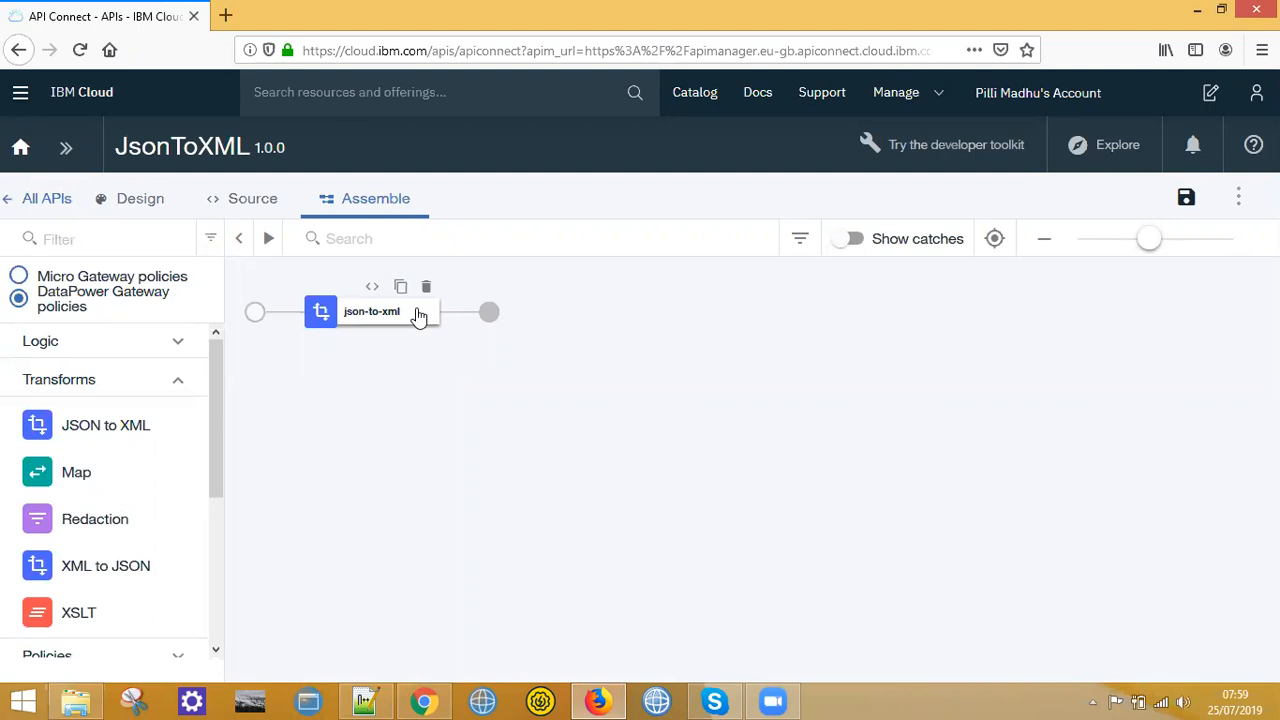
Step: Examine the info, schemes, host, basePath, consumes and produces entries in the API's Swagger source
{"action": "left_click", "coordinate": [256, 199]}
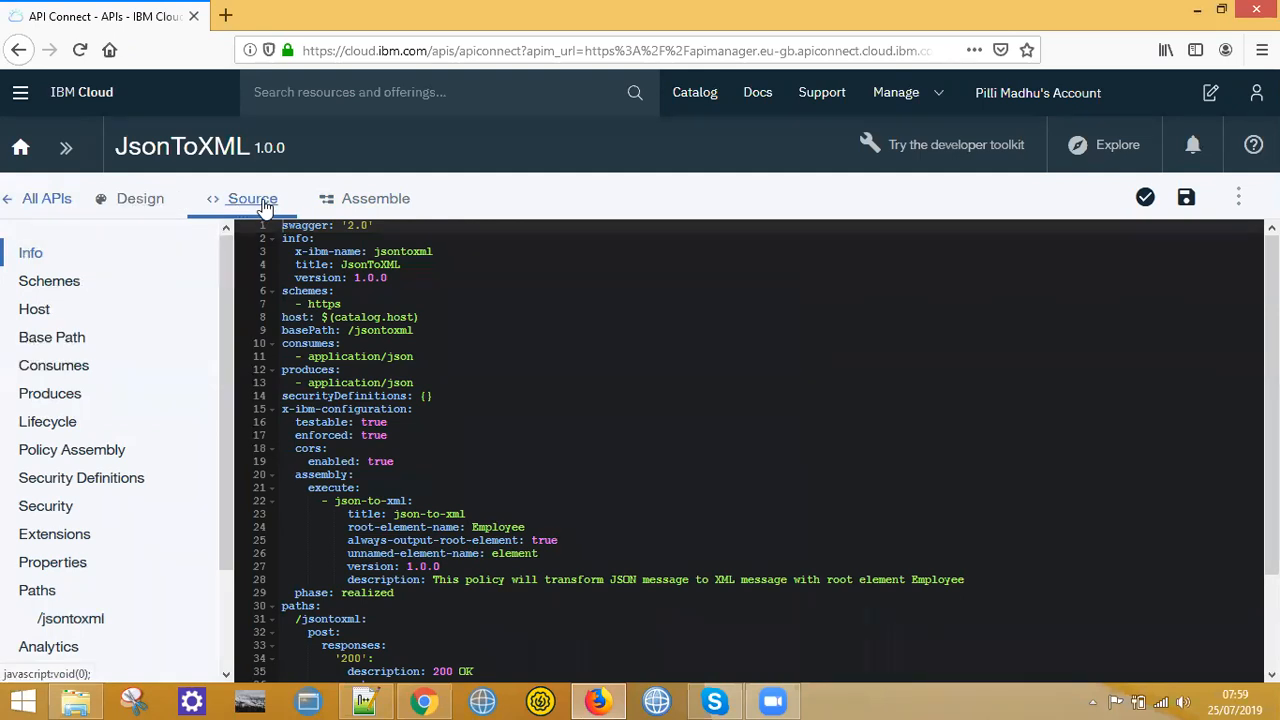
{"action": "scroll", "coordinate": [449, 292], "scroll_direction": "down", "scroll_amount": 3}
{"action": "scroll", "coordinate": [460, 442], "scroll_direction": "up", "scroll_amount": 3}
{"action": "scroll", "coordinate": [348, 288], "scroll_direction": "down", "scroll_amount": 3}
{"action": "scroll", "coordinate": [402, 426], "scroll_direction": "up", "scroll_amount": 3}
{"action": "left_click", "coordinate": [296, 251]}
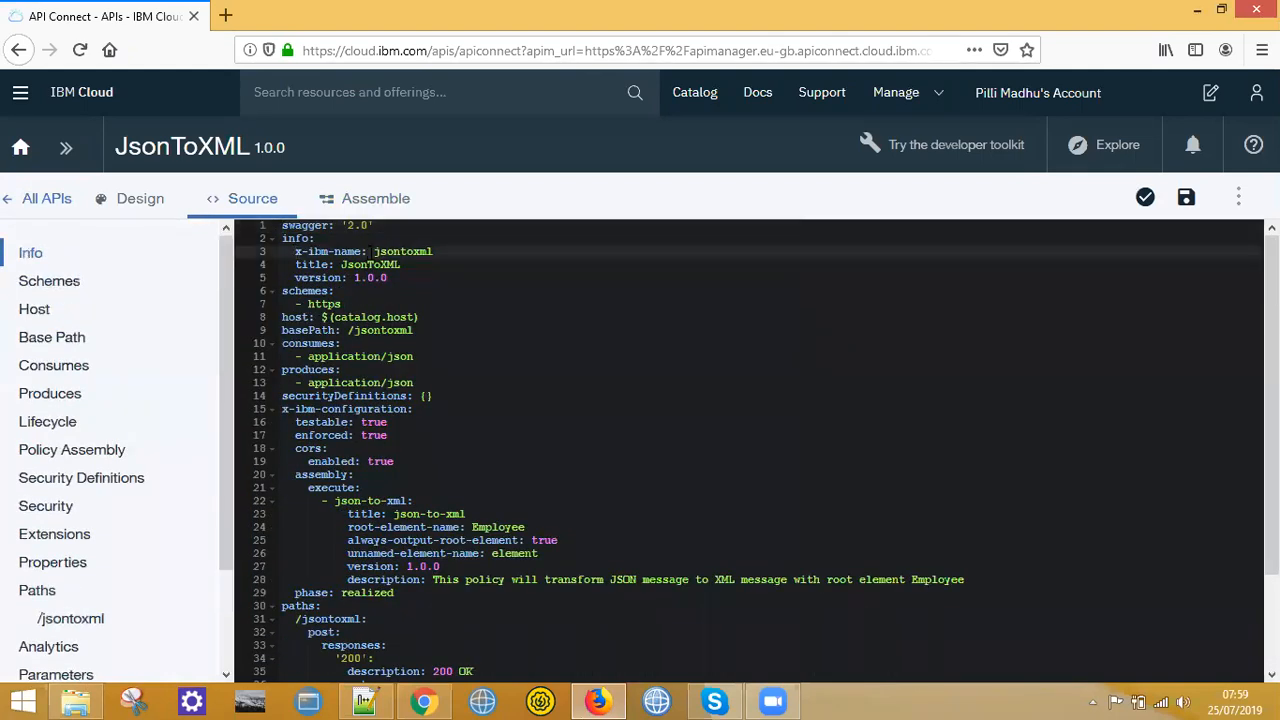
{"action": "left_click_drag", "start_coordinate": [376, 251], "coordinate": [432, 251]}
{"action": "left_click_drag", "start_coordinate": [341, 264], "coordinate": [387, 277]}
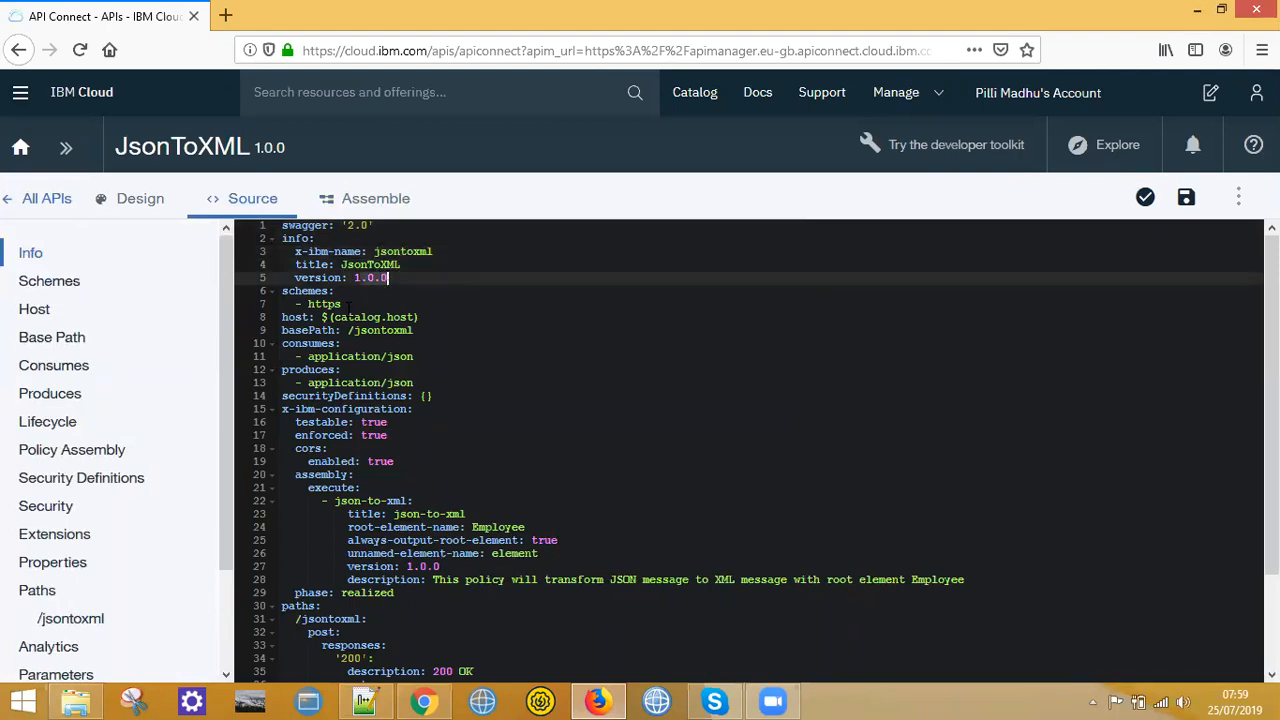
{"action": "left_click_drag", "start_coordinate": [308, 303], "coordinate": [408, 328]}
{"action": "left_click", "coordinate": [455, 342]}
{"action": "left_click", "coordinate": [328, 356]}
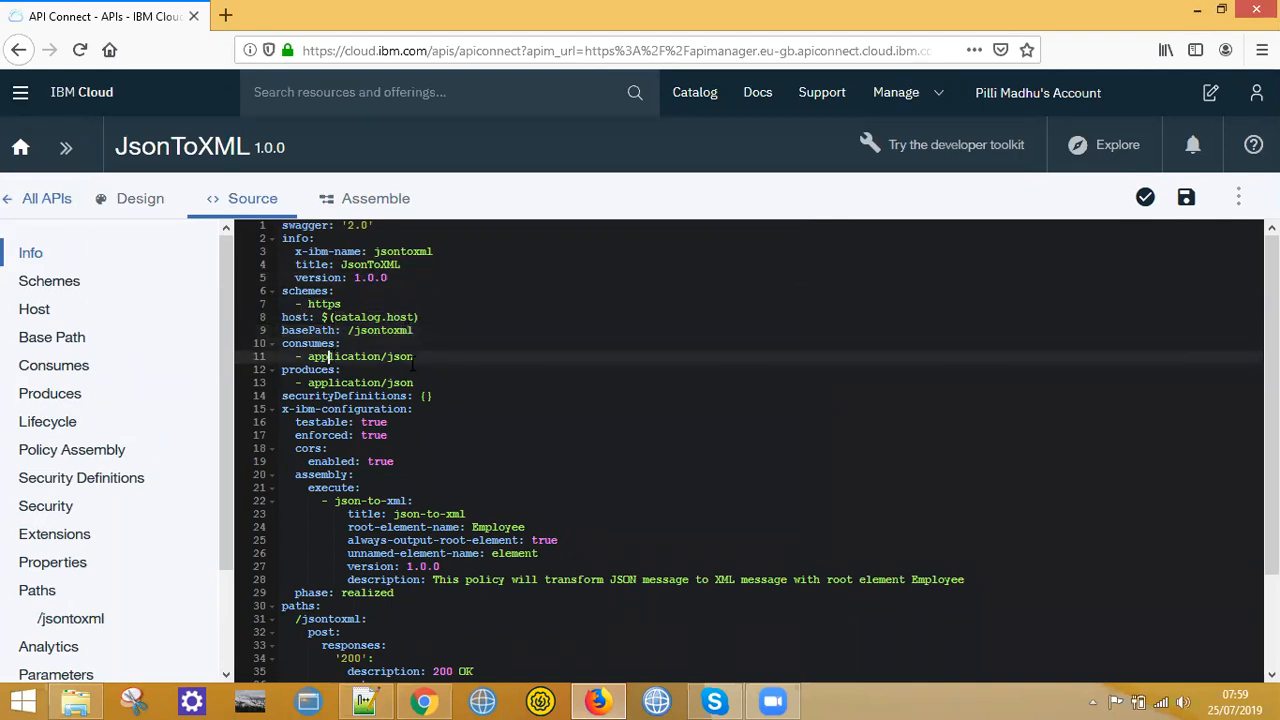
{"action": "left_click", "coordinate": [414, 357]}
{"action": "left_click", "coordinate": [396, 383]}
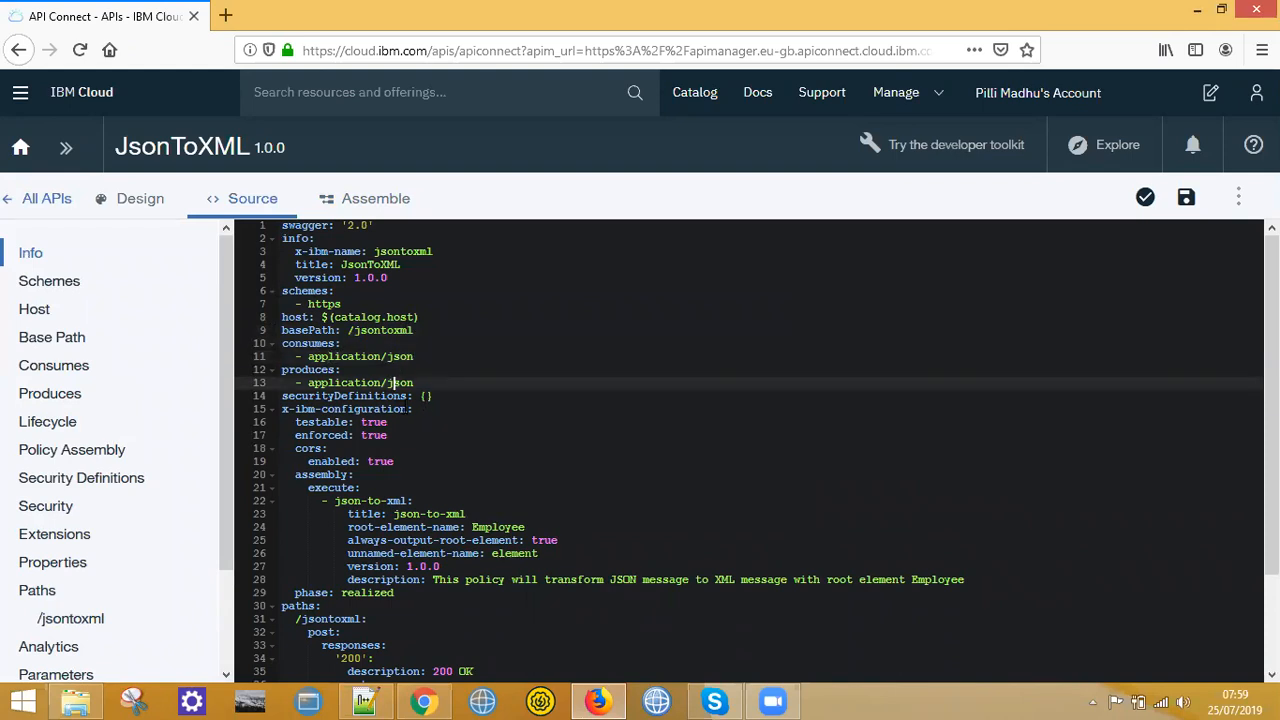
Step: Examine the security definitions and the json-to-xml policy settings under the assembly section of the source
{"action": "scroll", "coordinate": [422, 400], "scroll_direction": "down", "scroll_amount": 3}
{"action": "left_click", "coordinate": [425, 282]}
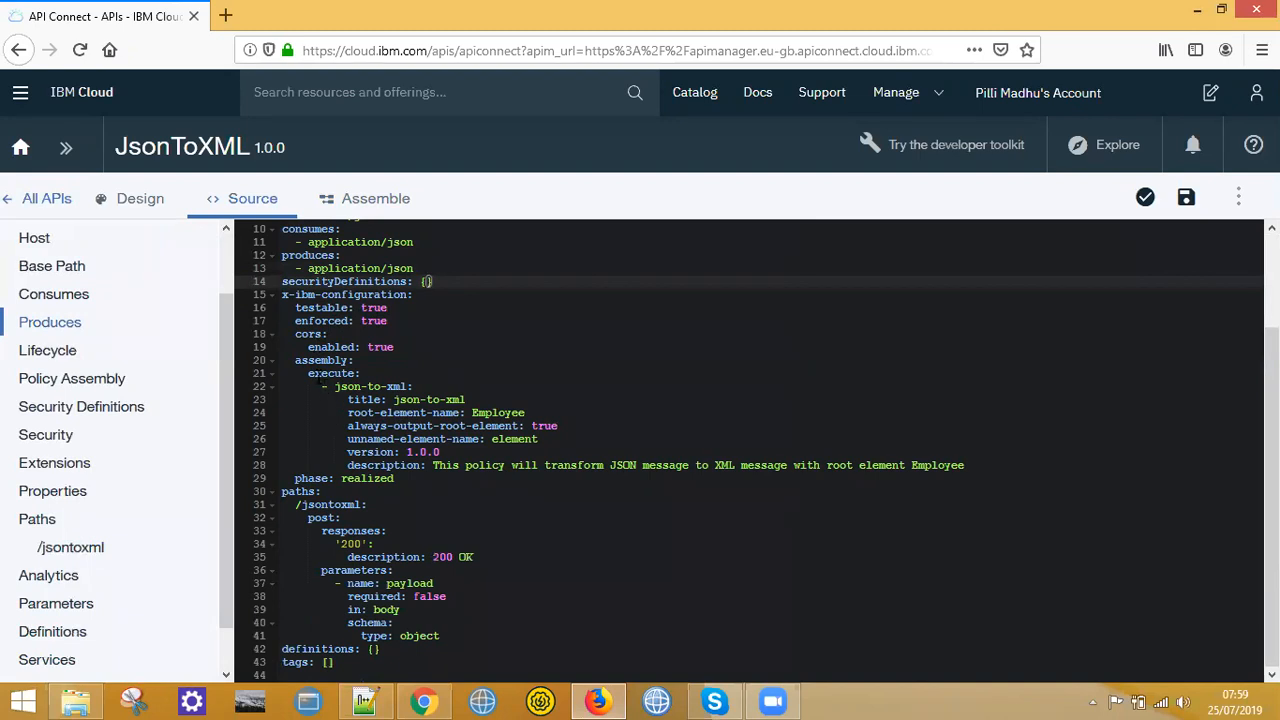
{"action": "left_click", "coordinate": [316, 360]}
{"action": "left_click", "coordinate": [321, 373]}
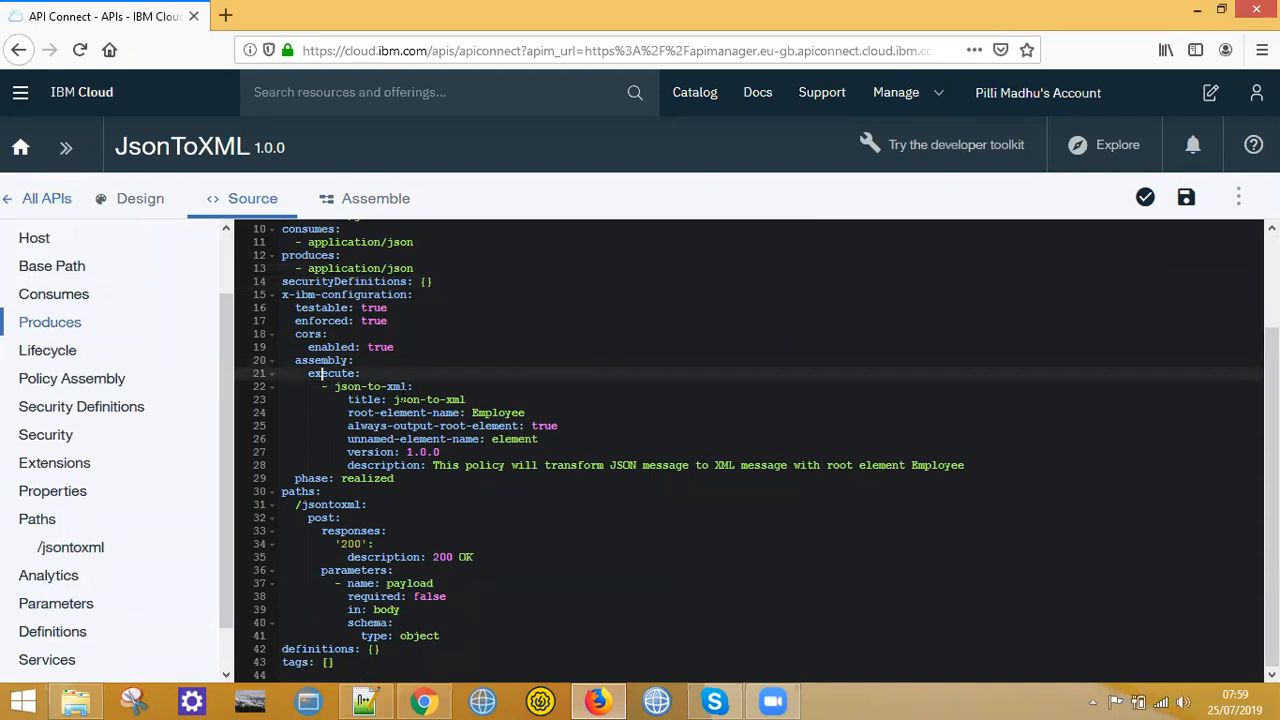
{"action": "left_click", "coordinate": [402, 386]}
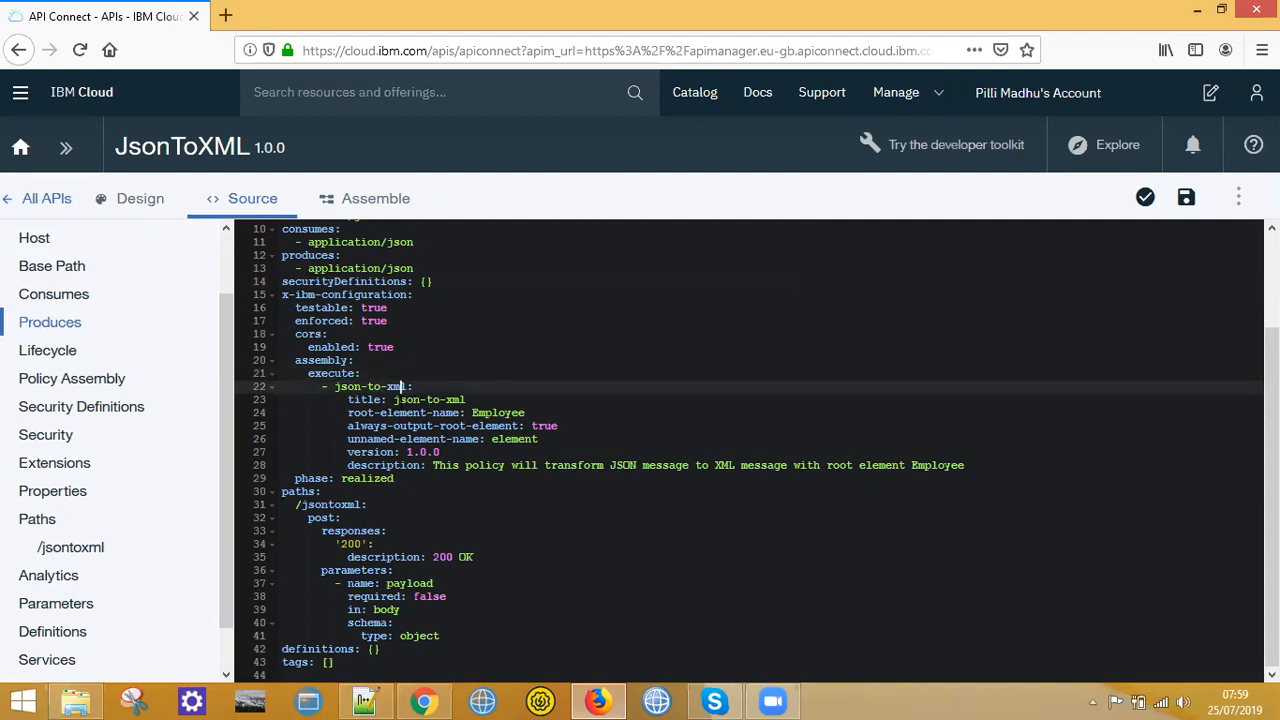
{"action": "left_click", "coordinate": [403, 399]}
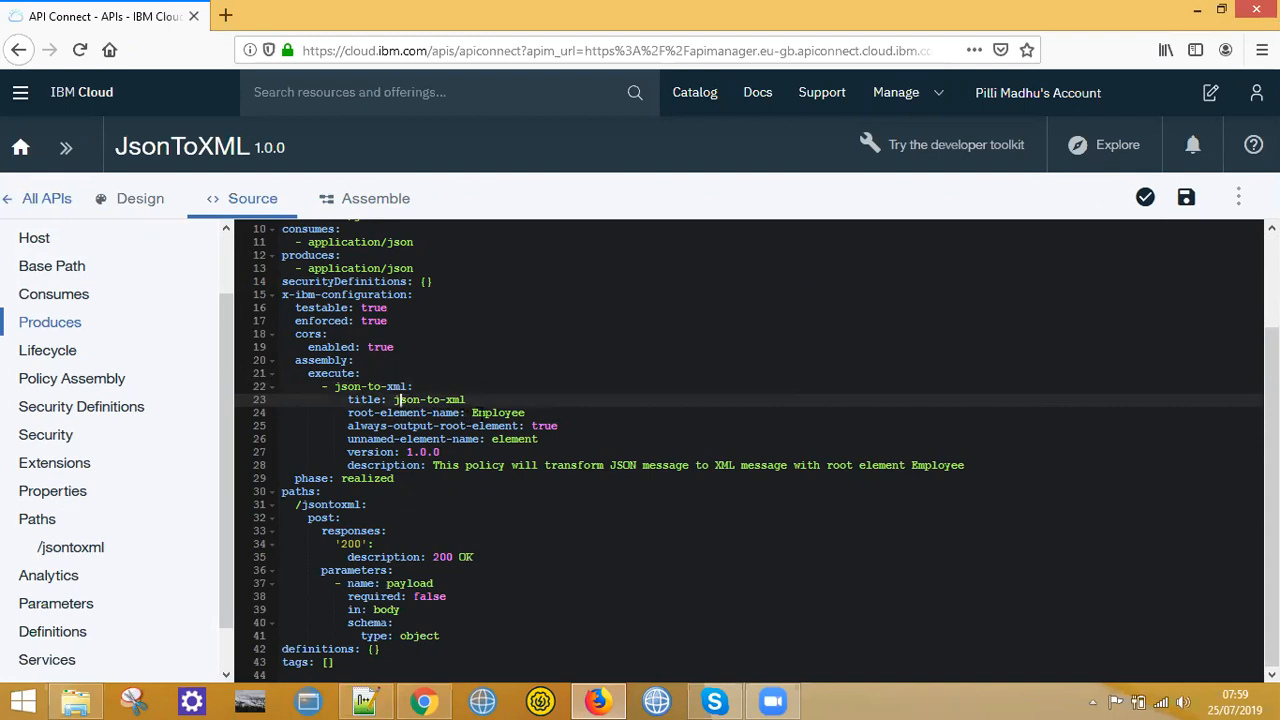
{"action": "left_click", "coordinate": [500, 412]}
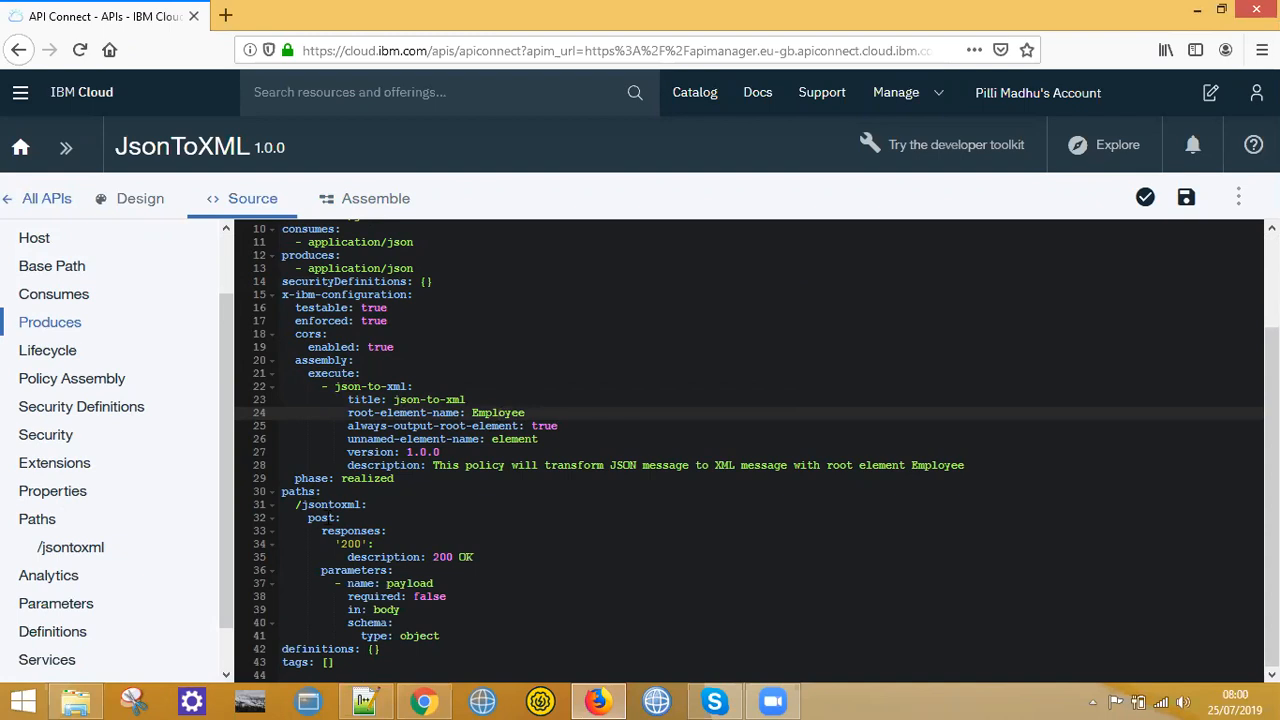
Step: Examine the /jsontoxml path's POST responses and payload parameter, plus the definitions entry, in the source
{"action": "left_click", "coordinate": [311, 491]}
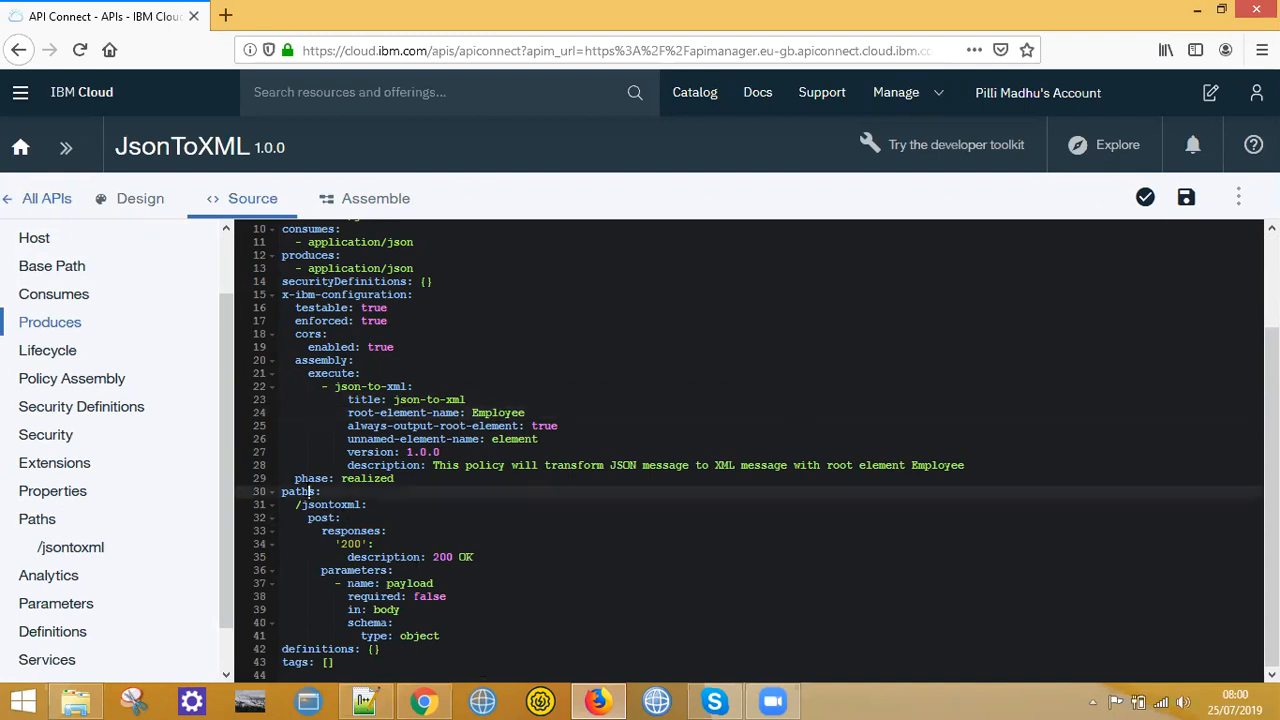
{"action": "left_click", "coordinate": [335, 505]}
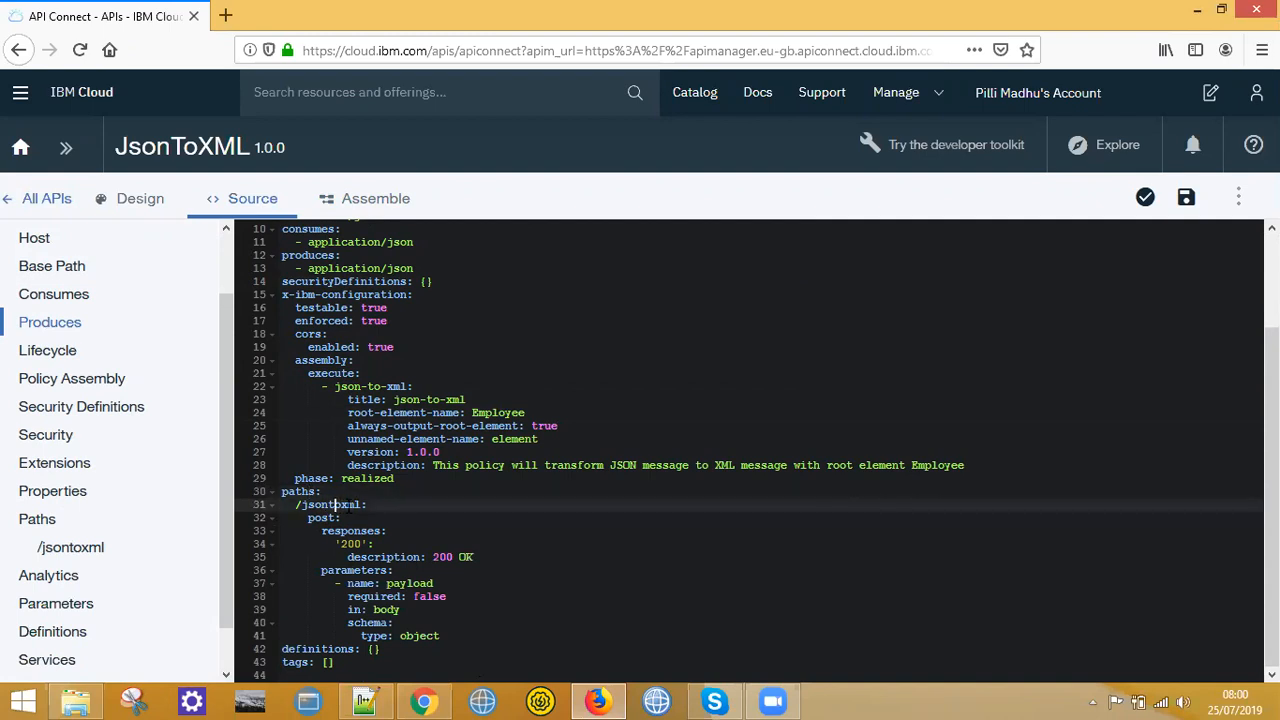
{"action": "left_click", "coordinate": [330, 518]}
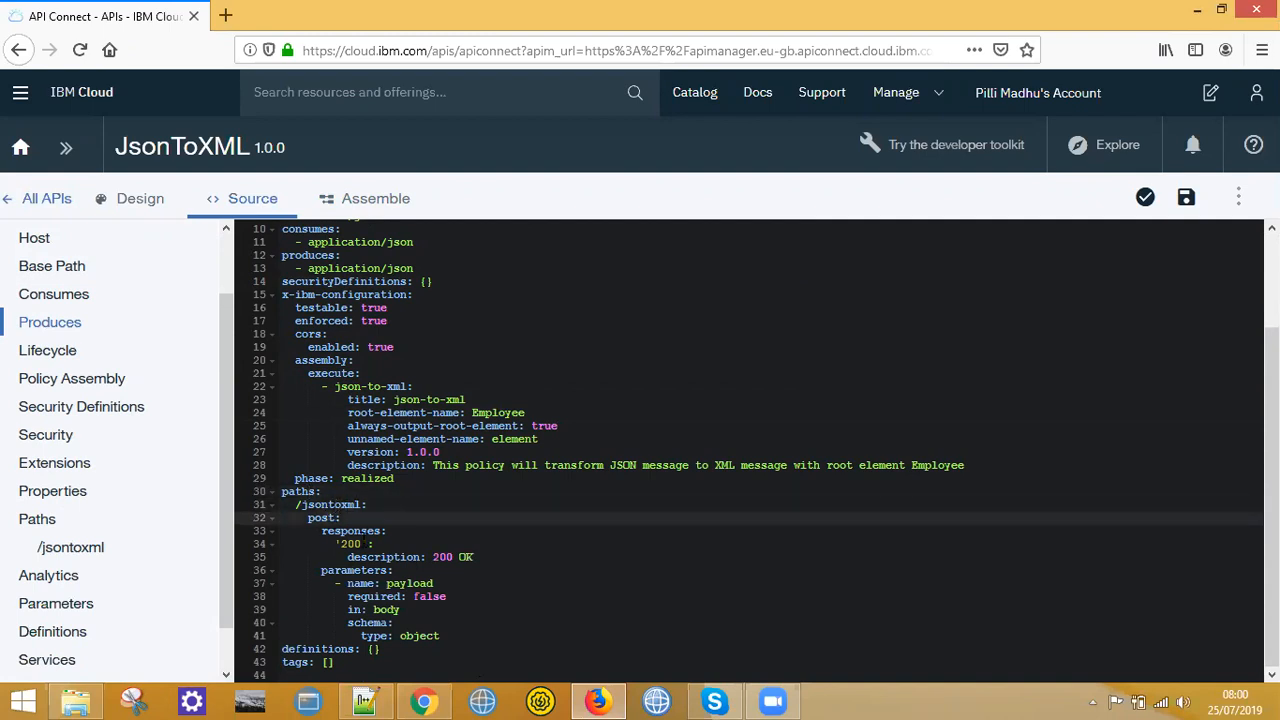
{"action": "left_click", "coordinate": [368, 531]}
{"action": "left_click", "coordinate": [364, 542]}
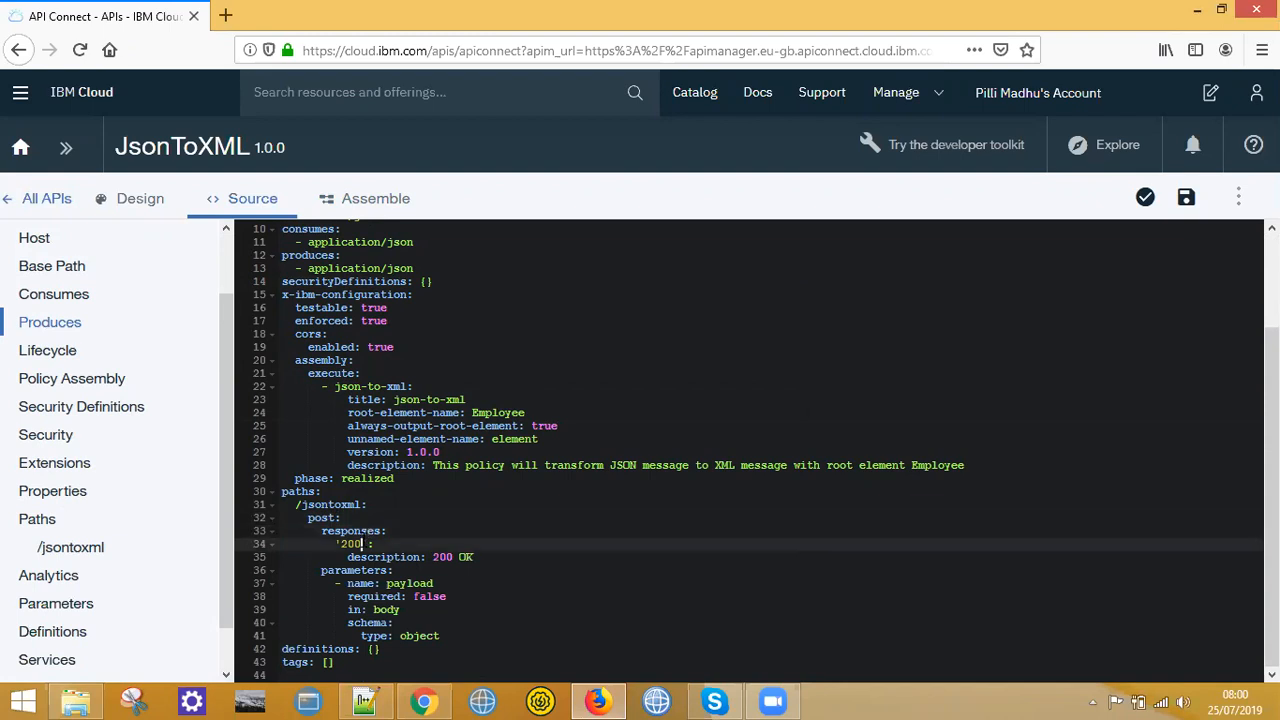
{"action": "left_click", "coordinate": [465, 569]}
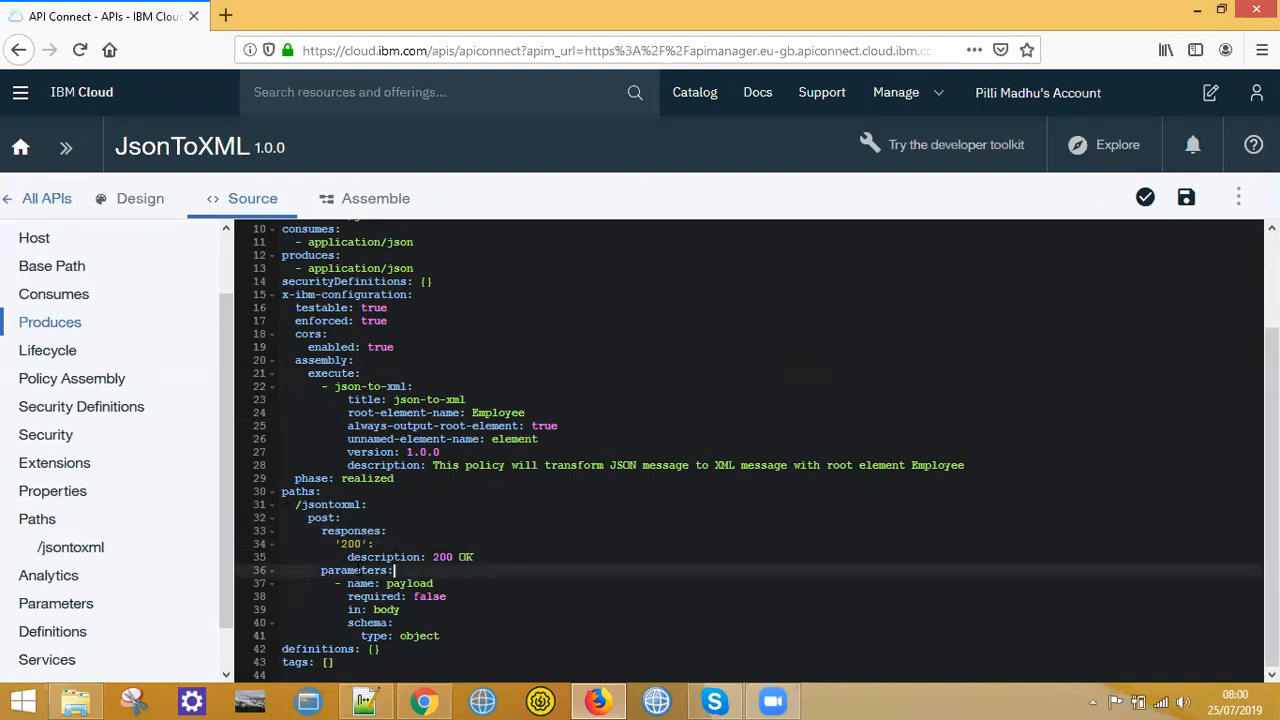
{"action": "left_click", "coordinate": [400, 584]}
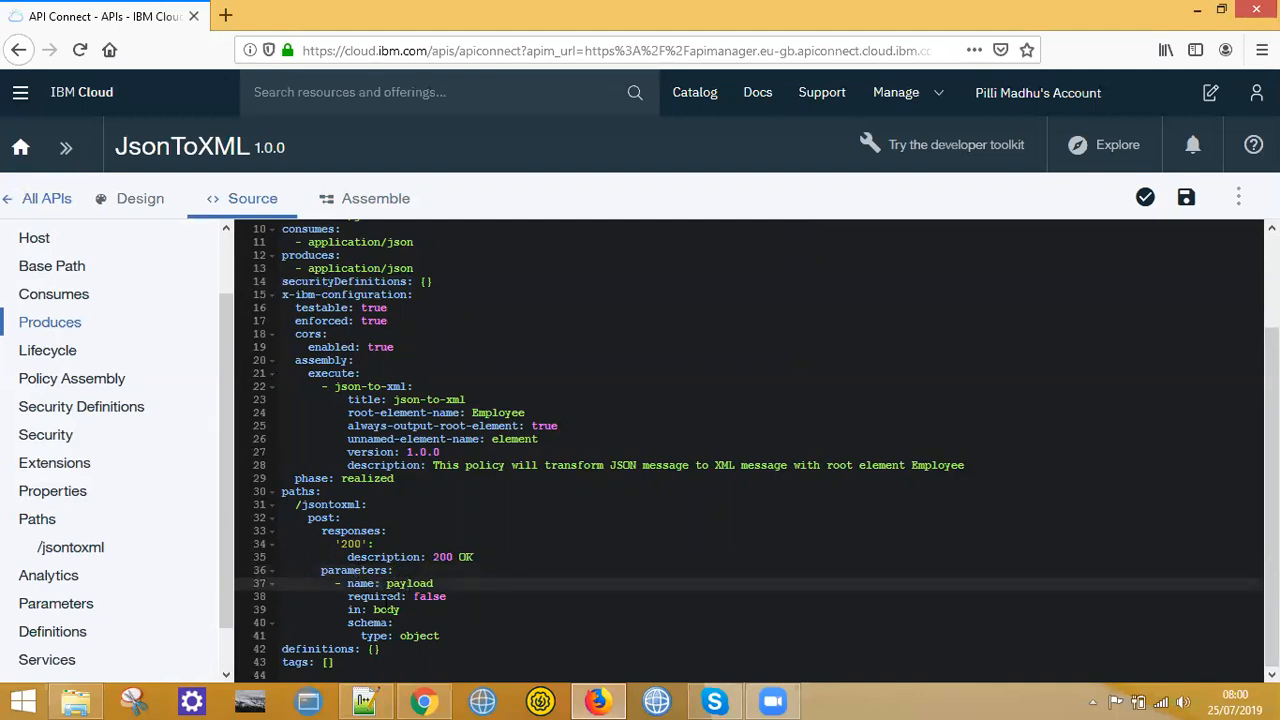
{"action": "left_click", "coordinate": [386, 609]}
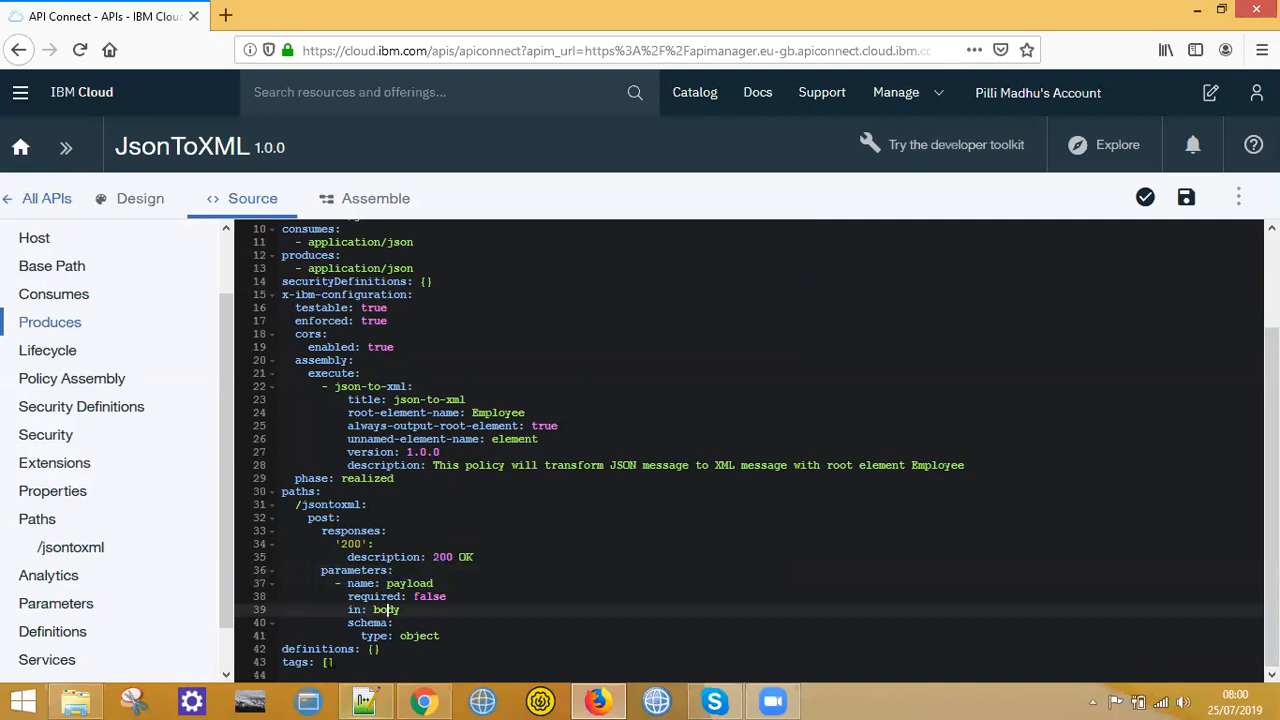
{"action": "scroll", "coordinate": [365, 590], "scroll_direction": "up", "scroll_amount": 3}
{"action": "scroll", "coordinate": [365, 585], "scroll_direction": "down", "scroll_amount": 3}
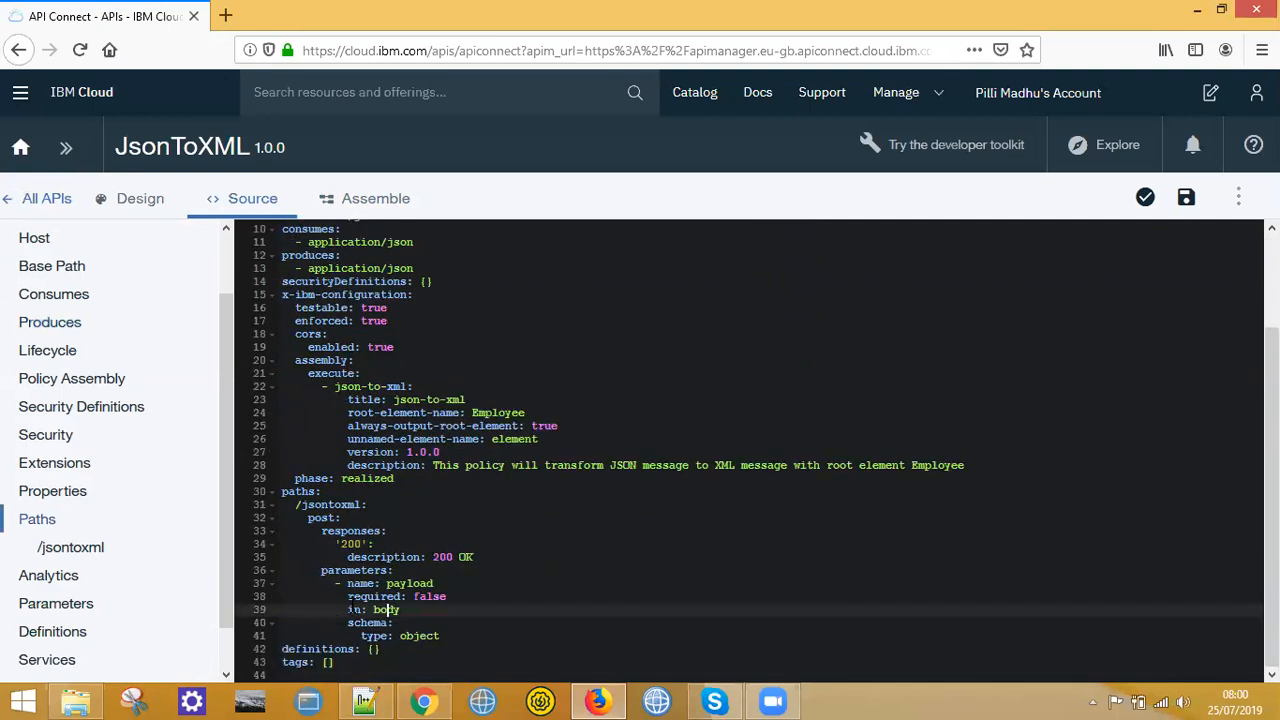
{"action": "left_click", "coordinate": [314, 649]}
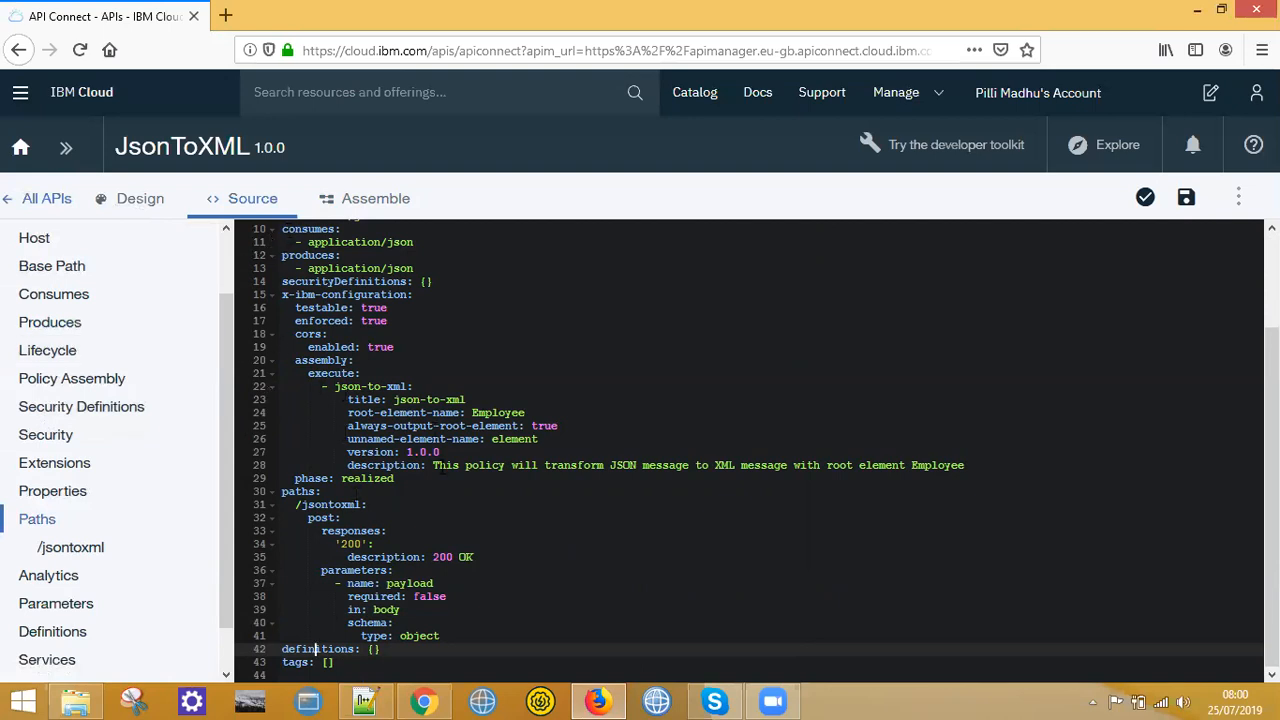
Step: Return to the policy assembly, save the JsonToXML API and dismiss the save notification
{"action": "left_click", "coordinate": [393, 201]}
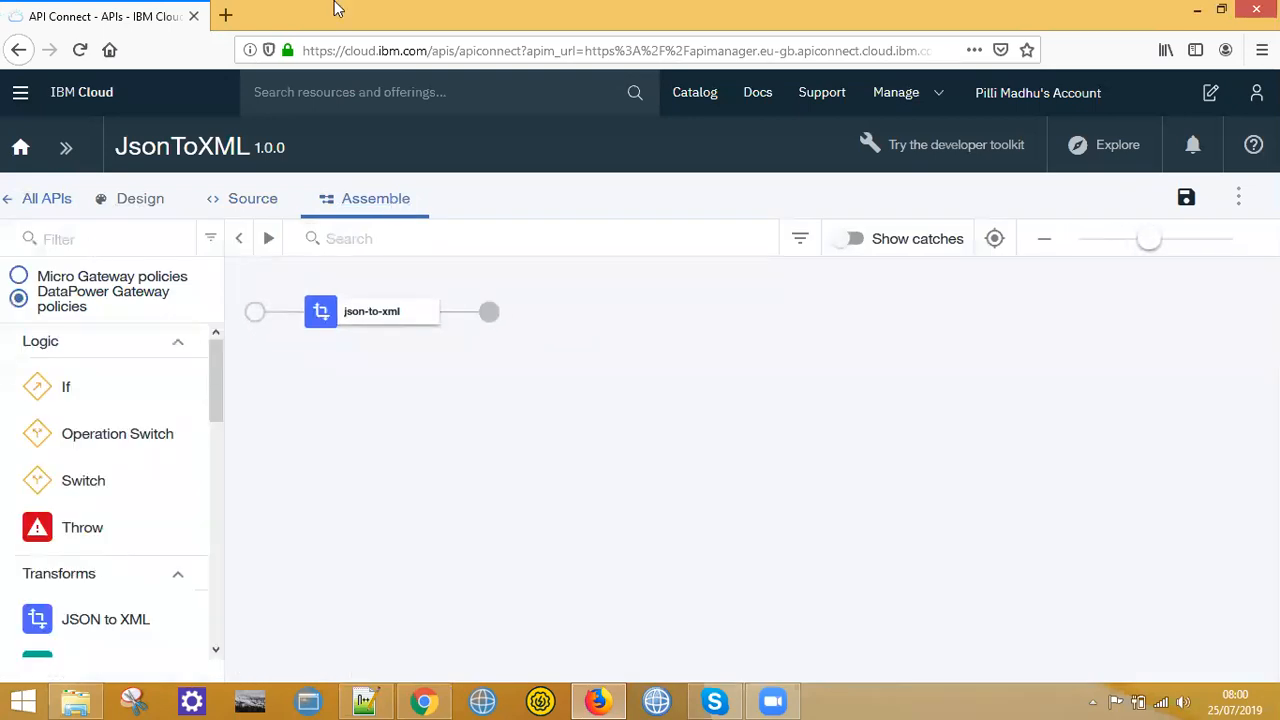
{"action": "left_click", "coordinate": [1188, 199]}
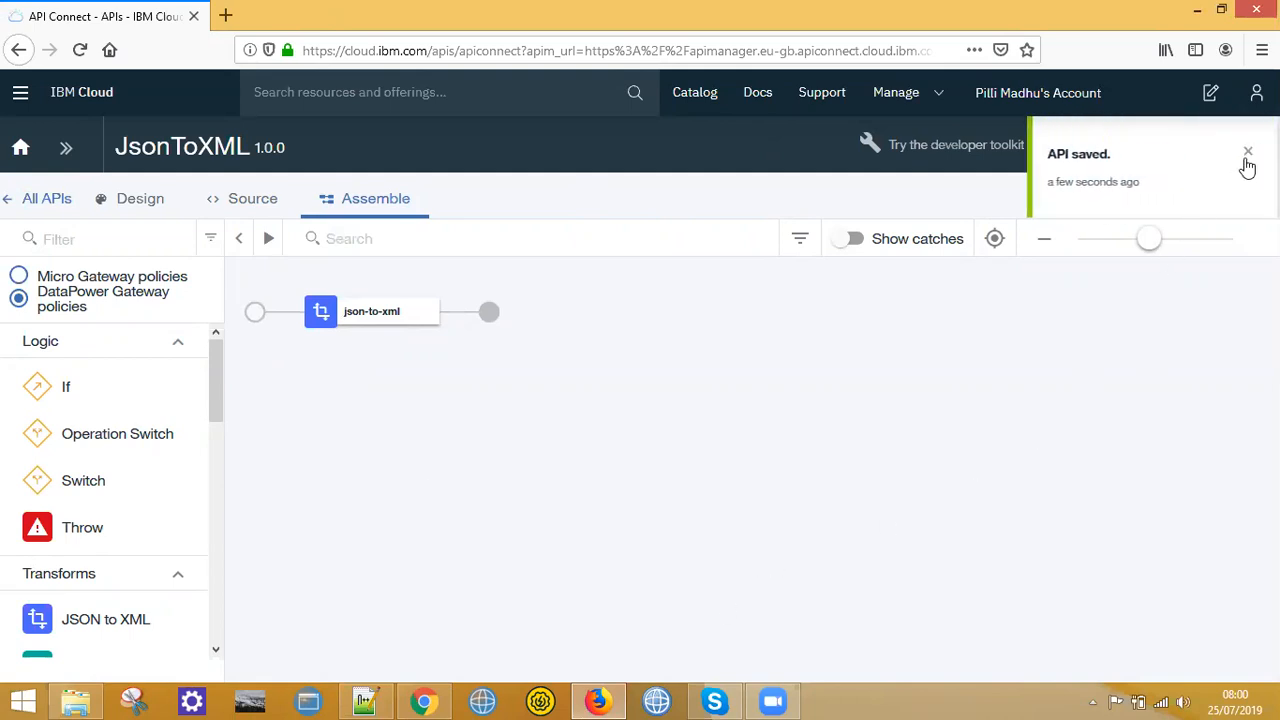
{"action": "left_click", "coordinate": [1246, 155]}
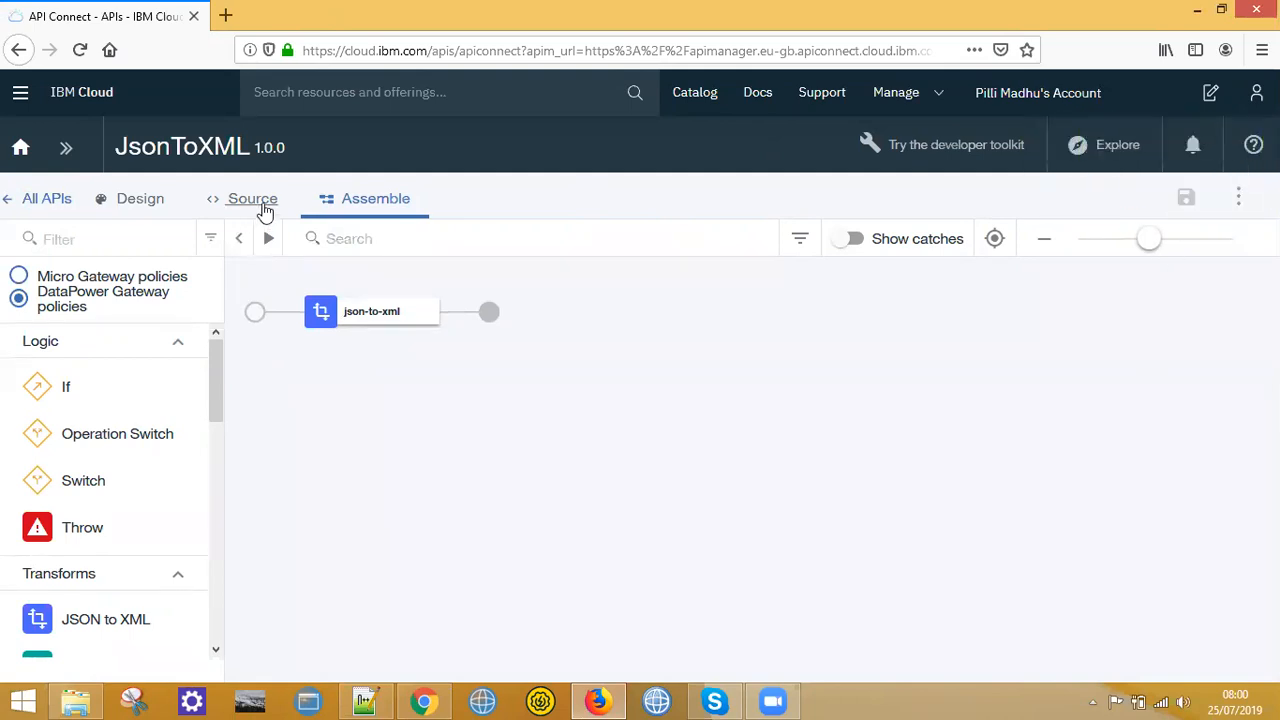
Step: Open the assembly test setup for the Sandbox catalog, choose JsonToXML product 1.0.0 and republish it
{"action": "left_click", "coordinate": [270, 239]}
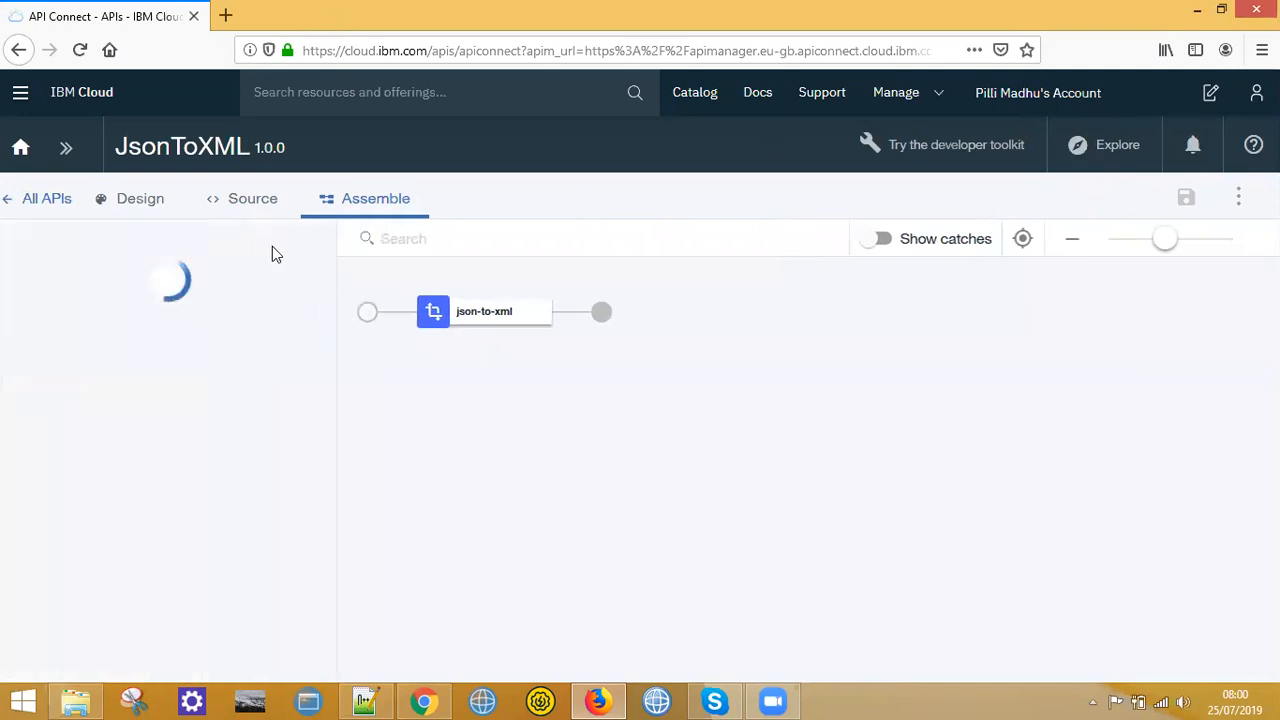
{"action": "left_click", "coordinate": [257, 370]}
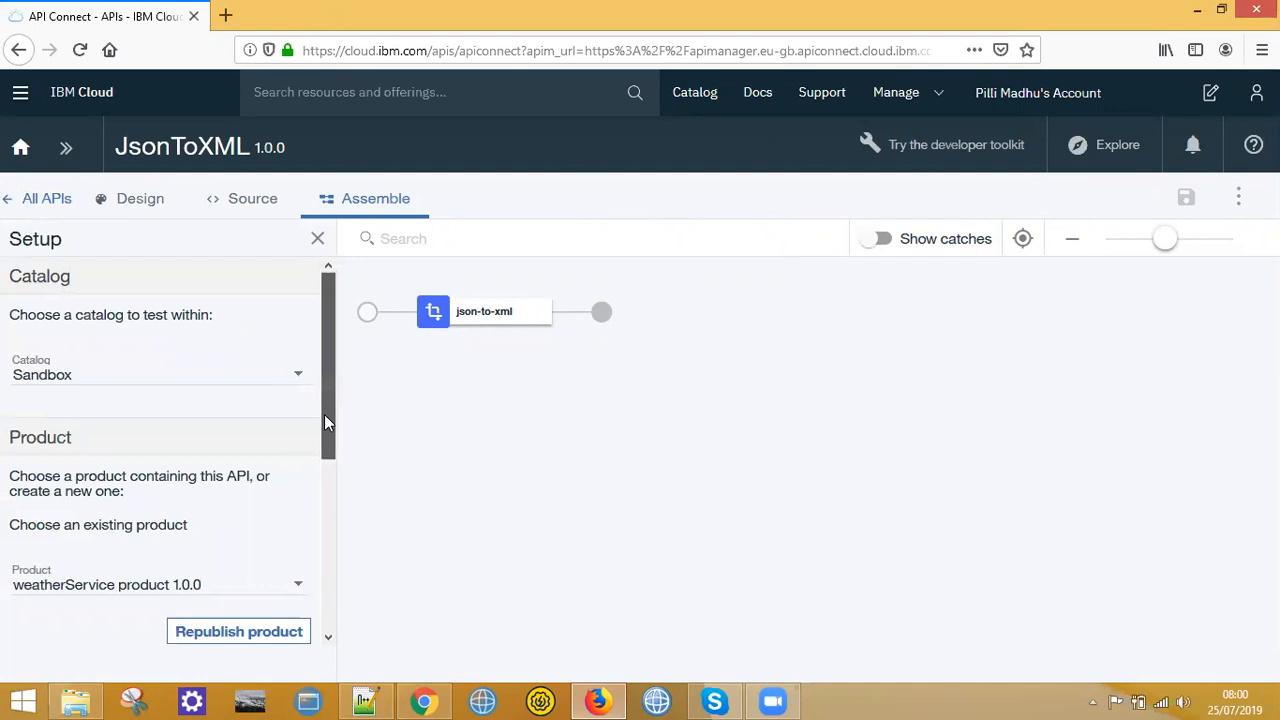
{"action": "scroll", "coordinate": [324, 414], "scroll_direction": "down", "scroll_amount": 3}
{"action": "left_click", "coordinate": [290, 432]}
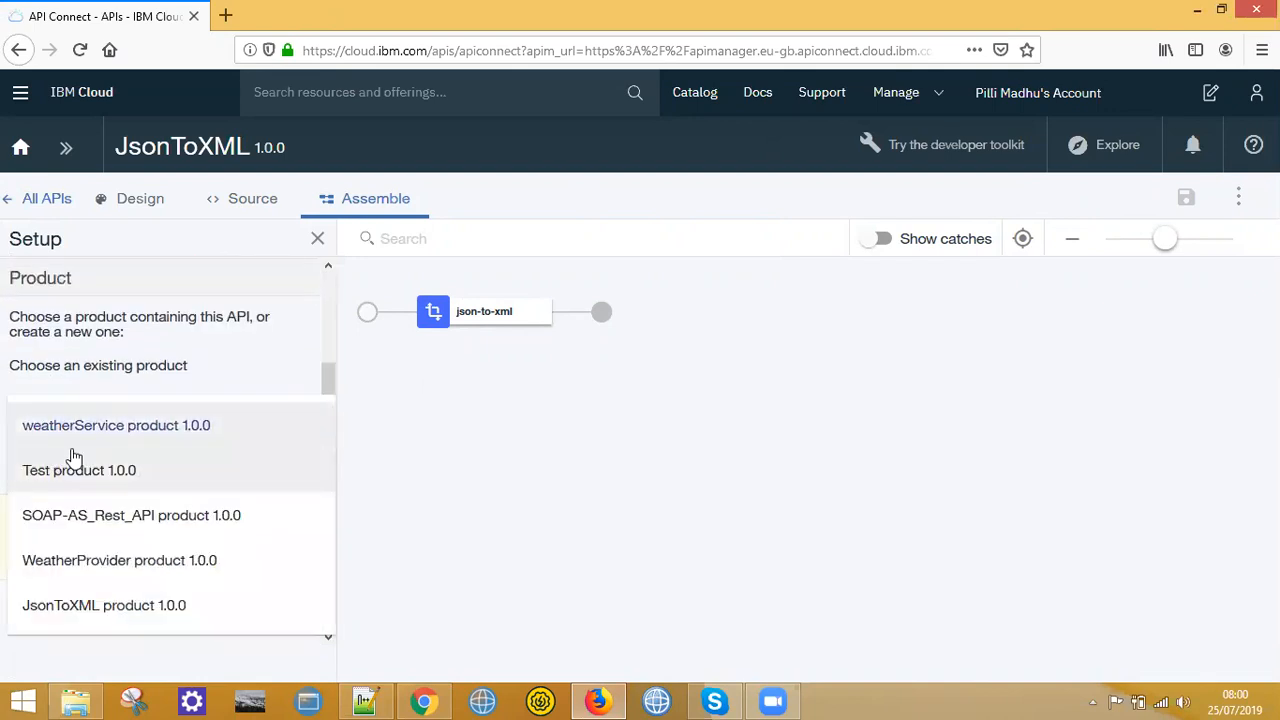
{"action": "left_click", "coordinate": [136, 615]}
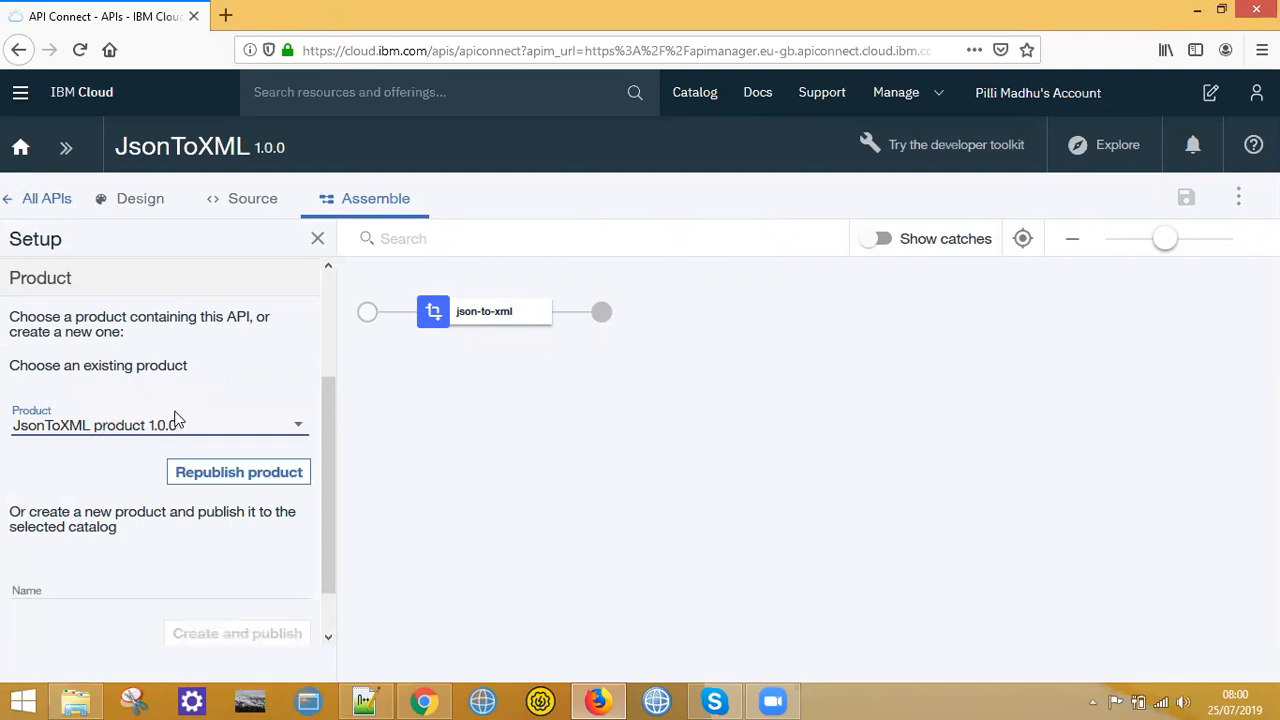
{"action": "left_click", "coordinate": [198, 468]}
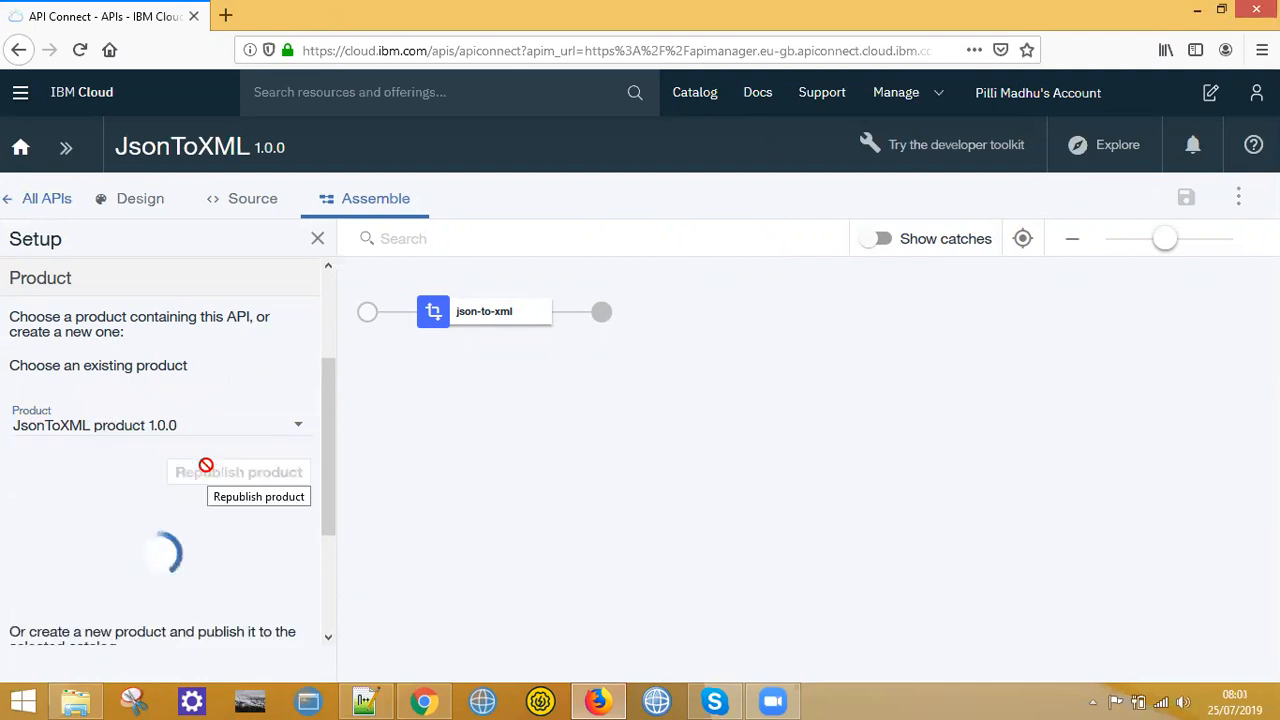
Step: Proceed to the test, choose the post /jsontoxml operation and generate a sample JSON payload
{"action": "left_click_drag", "start_coordinate": [326, 391], "coordinate": [326, 439]}
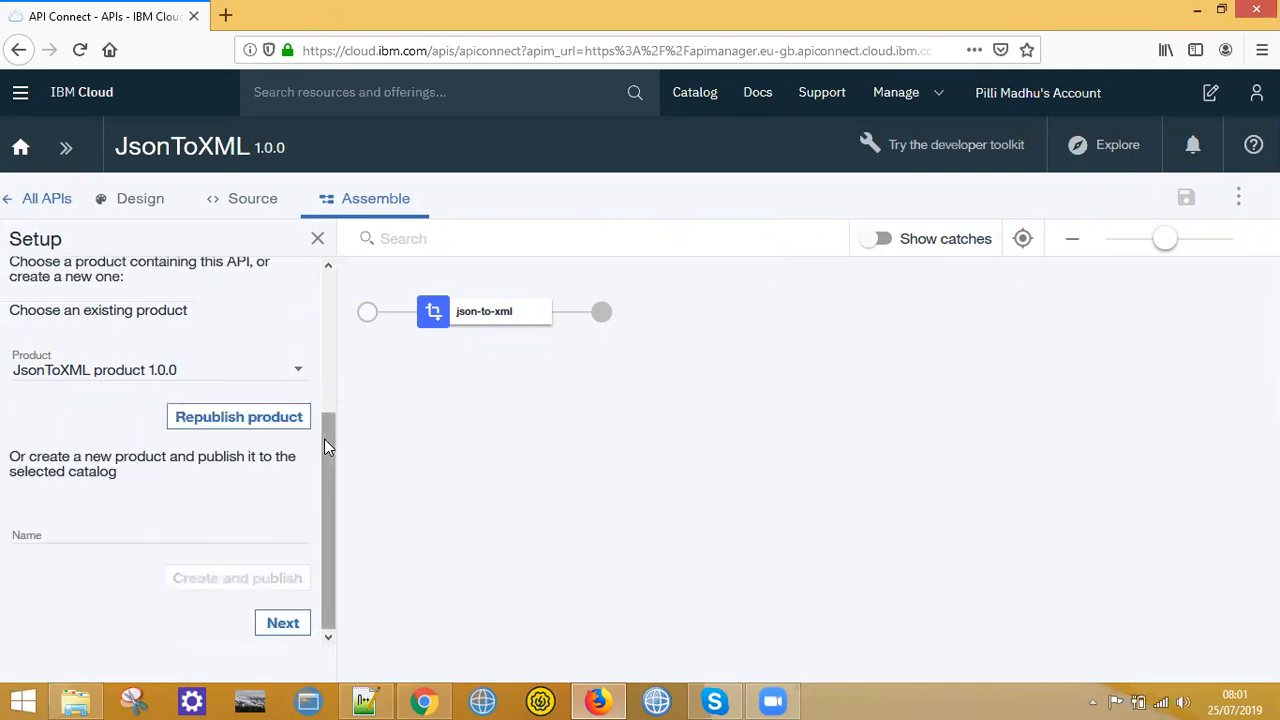
{"action": "left_click", "coordinate": [277, 628]}
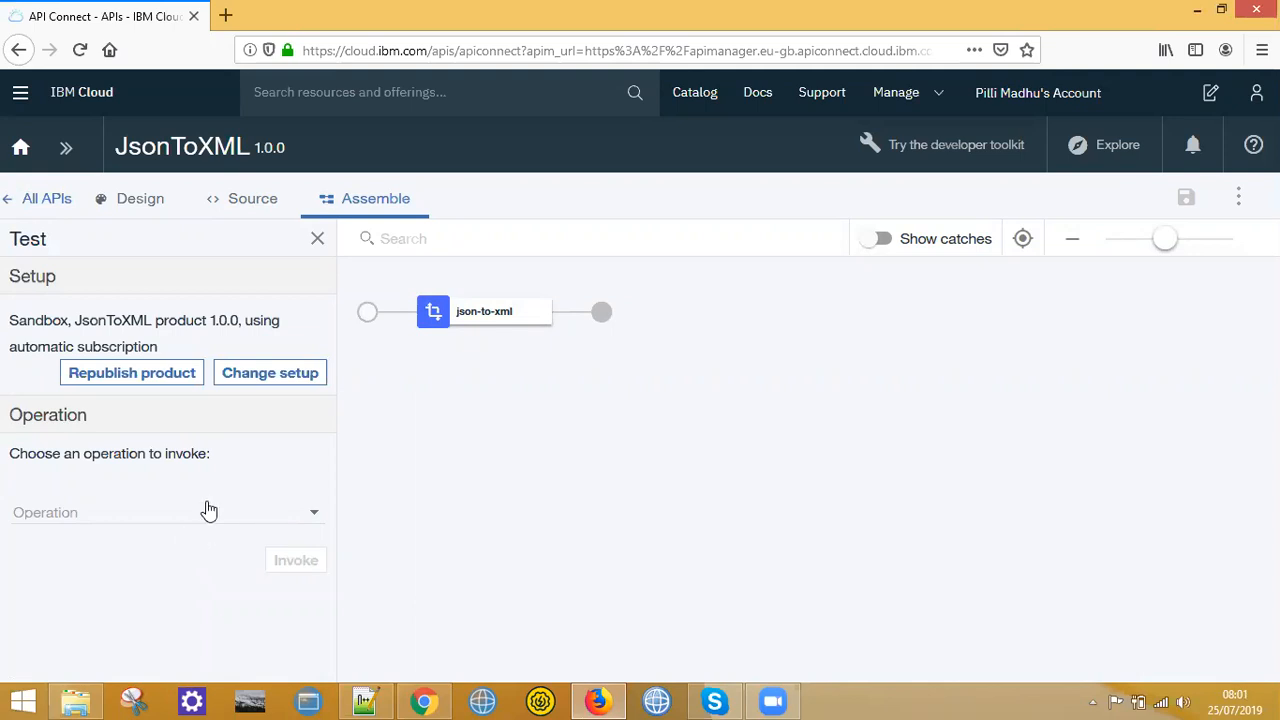
{"action": "left_click", "coordinate": [311, 512]}
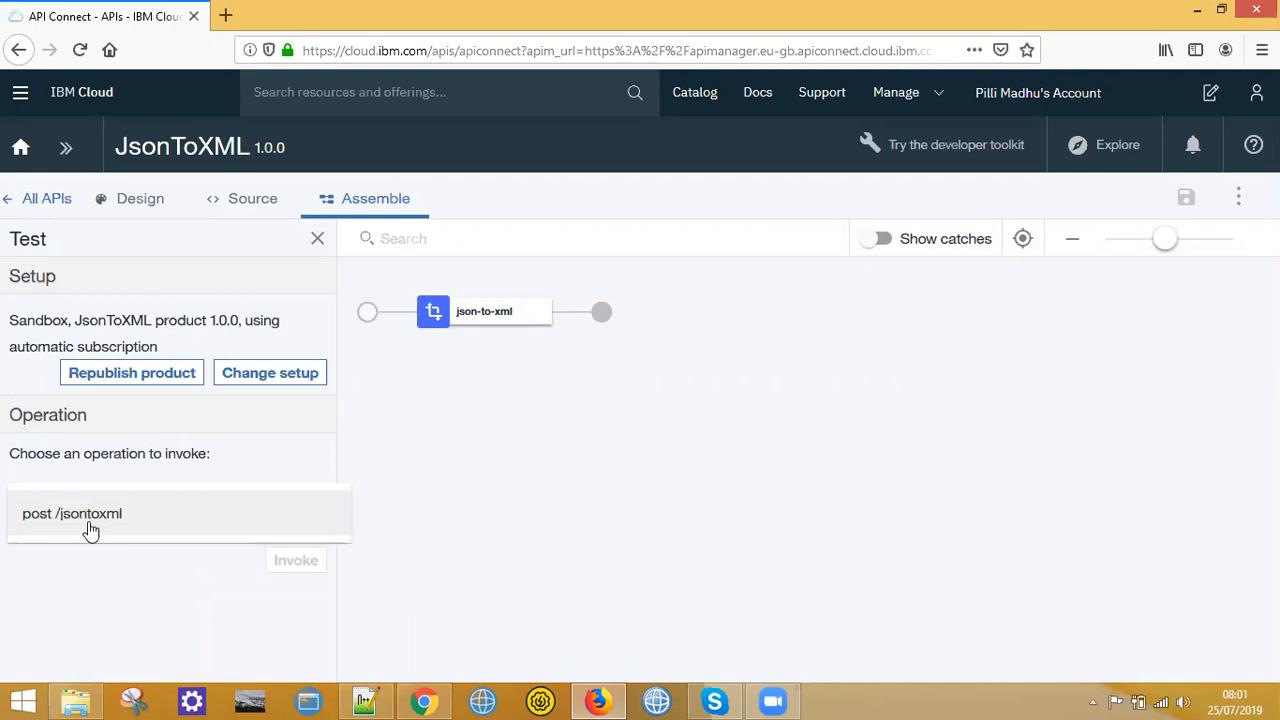
{"action": "left_click", "coordinate": [79, 525]}
{"action": "scroll", "coordinate": [77, 530], "scroll_direction": "down", "scroll_amount": 5}
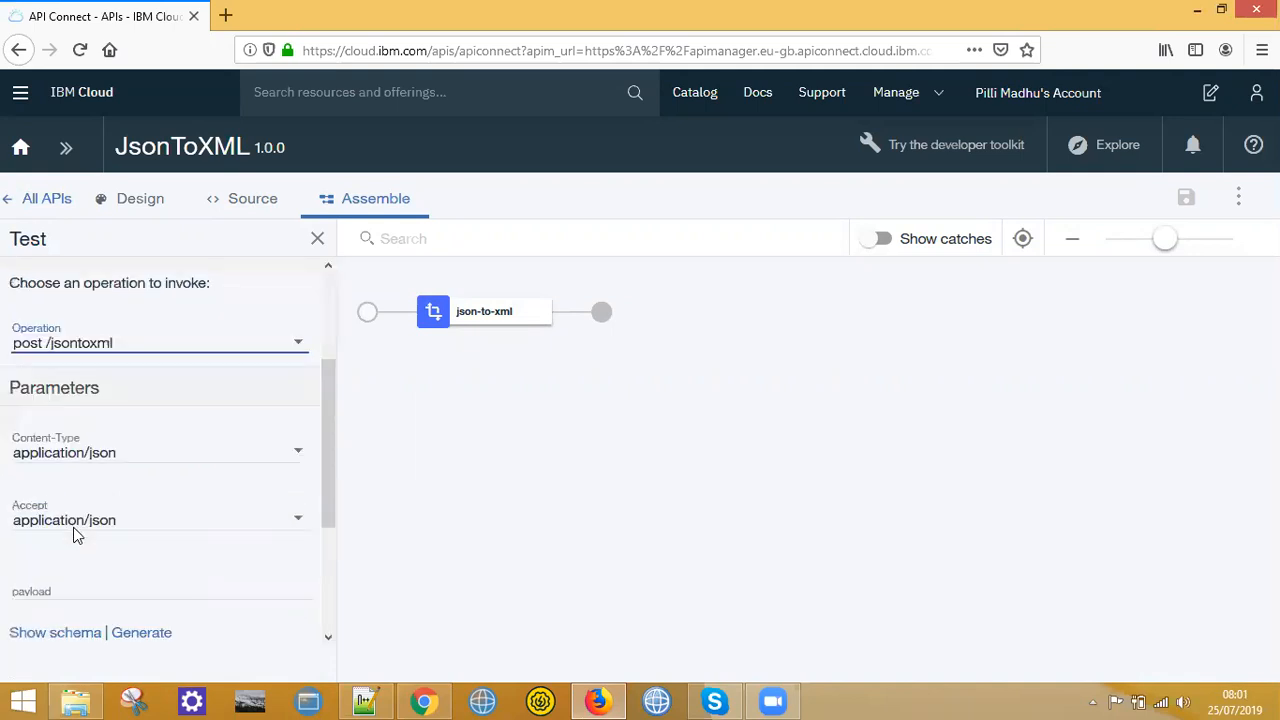
{"action": "left_click", "coordinate": [50, 425]}
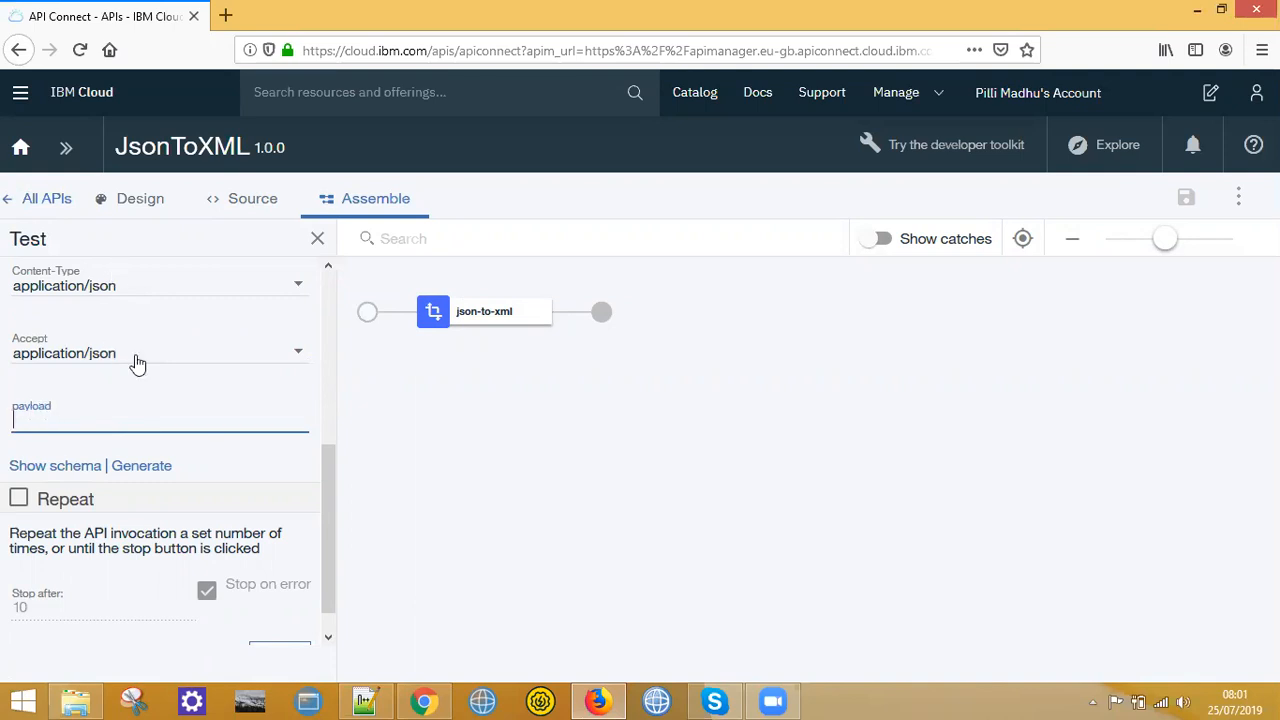
{"action": "left_click", "coordinate": [155, 468]}
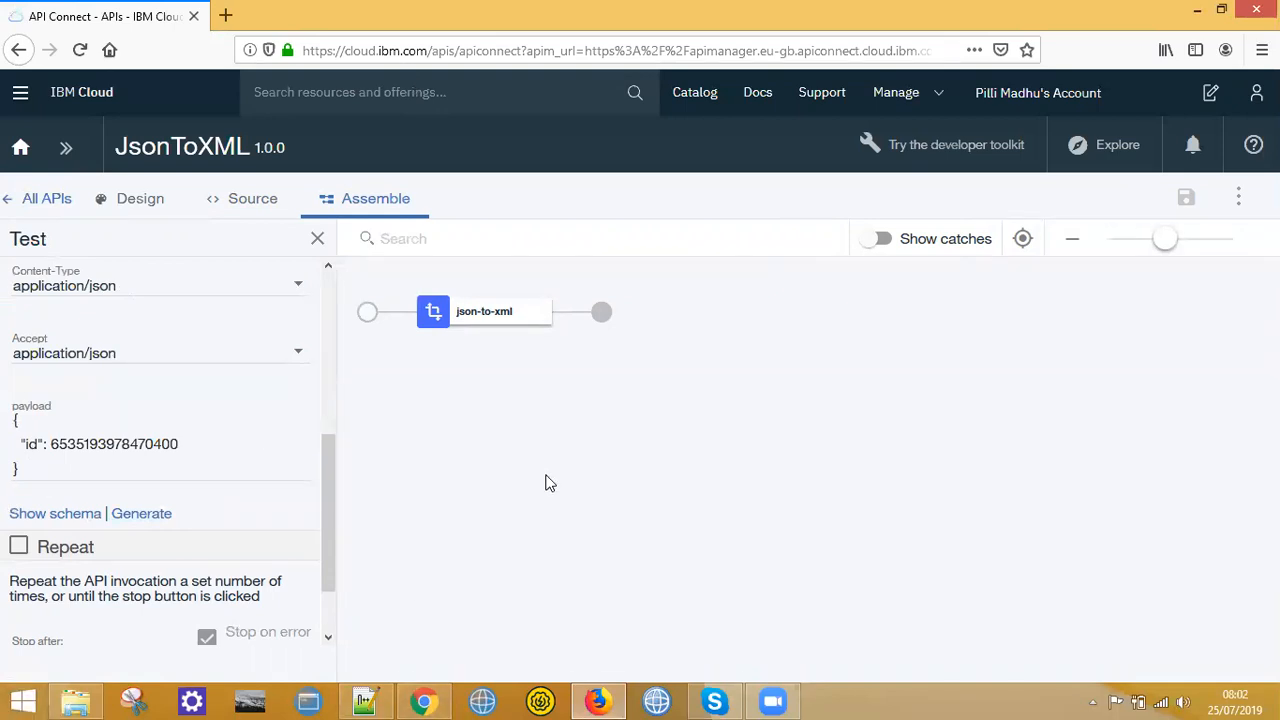
Step: Examine the id key and its value in the generated payload
{"action": "left_click", "coordinate": [59, 444]}
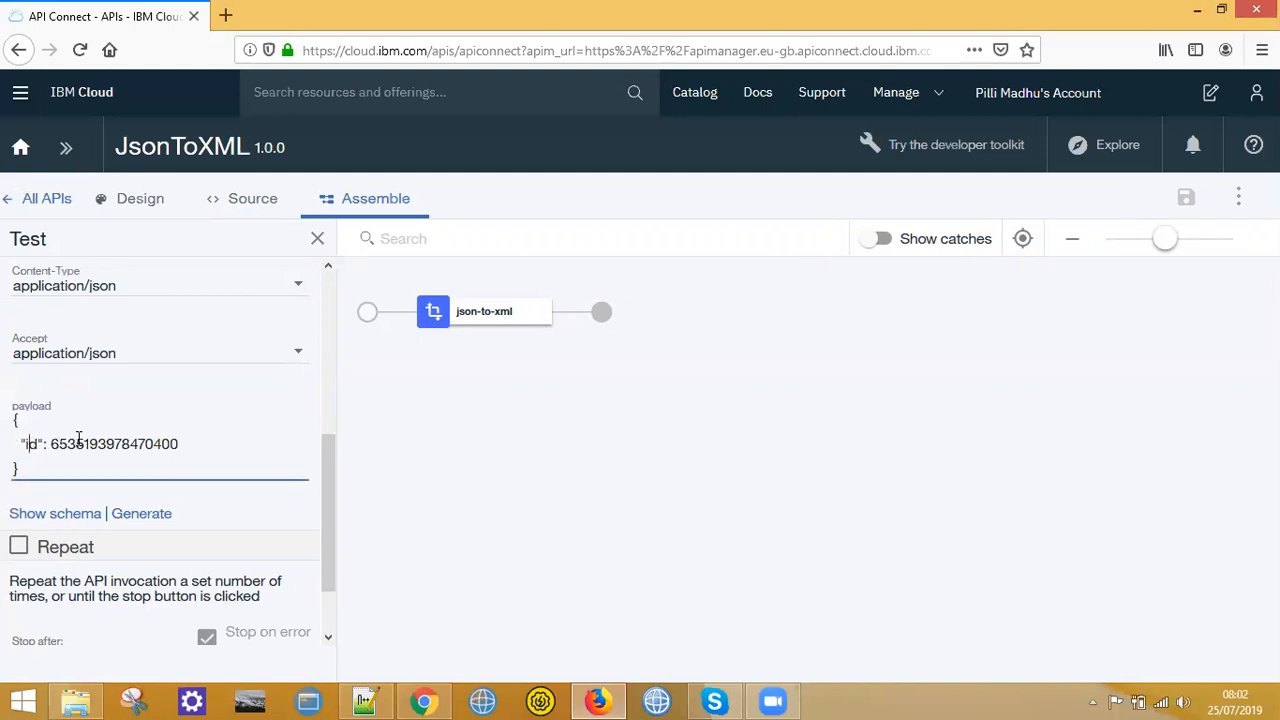
{"action": "left_click", "coordinate": [98, 444]}
{"action": "left_click", "coordinate": [35, 444]}
{"action": "left_click_drag", "start_coordinate": [48, 443], "coordinate": [193, 453]}
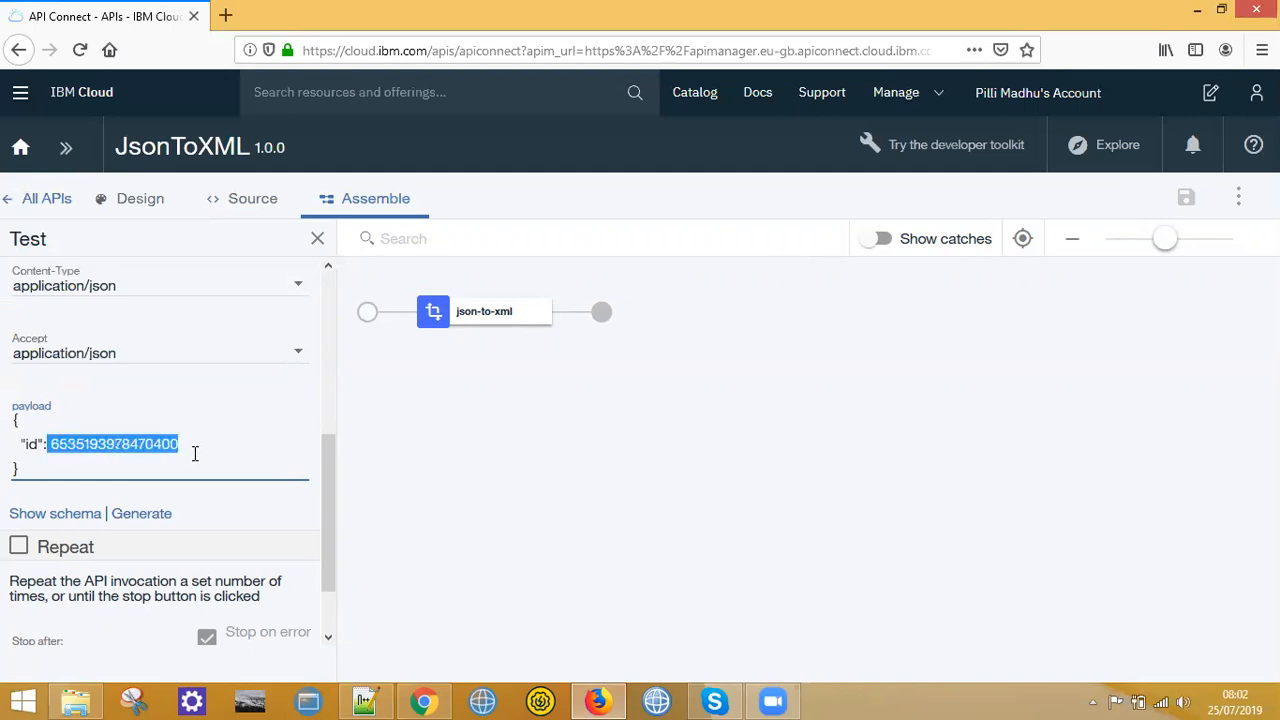
{"action": "left_click", "coordinate": [195, 452]}
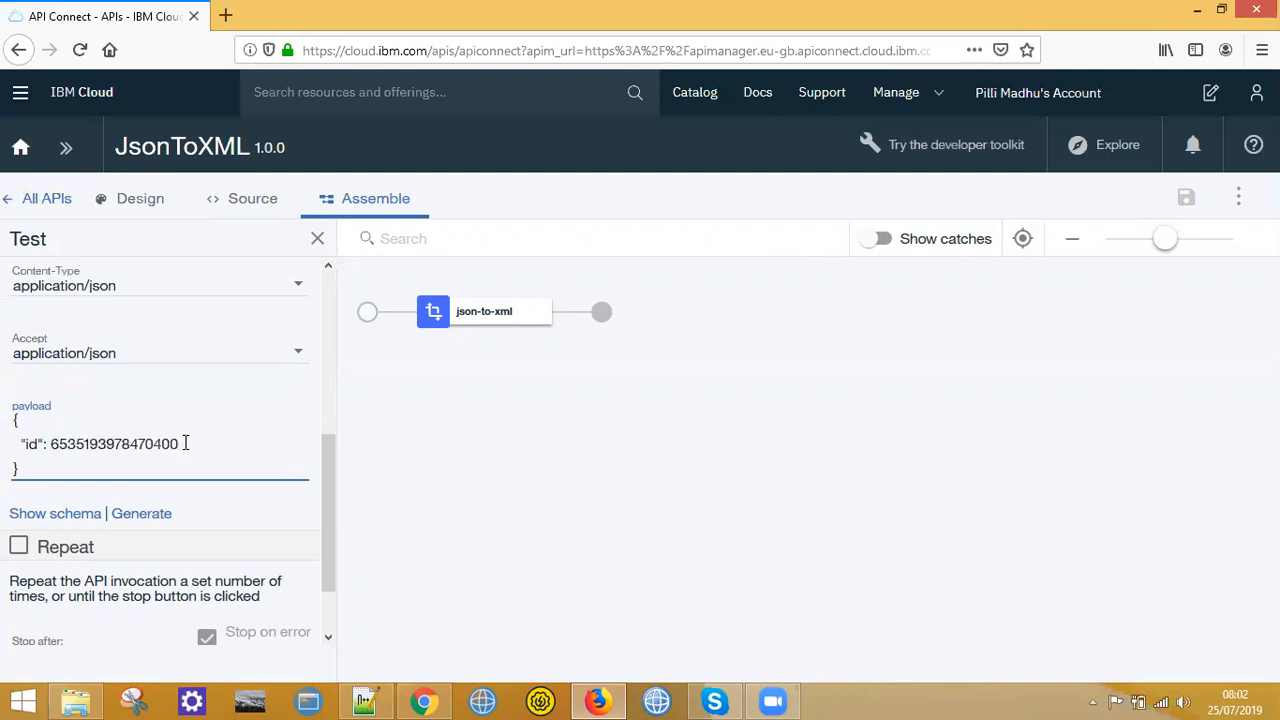
{"action": "mouse_move", "coordinate": [44, 443]}
{"action": "left_mouse_down"}
{"action": "mouse_move", "coordinate": [189, 443]}
{"action": "mouse_move", "coordinate": [53, 449]}
{"action": "left_mouse_up"}
{"action": "left_click", "coordinate": [189, 447]}
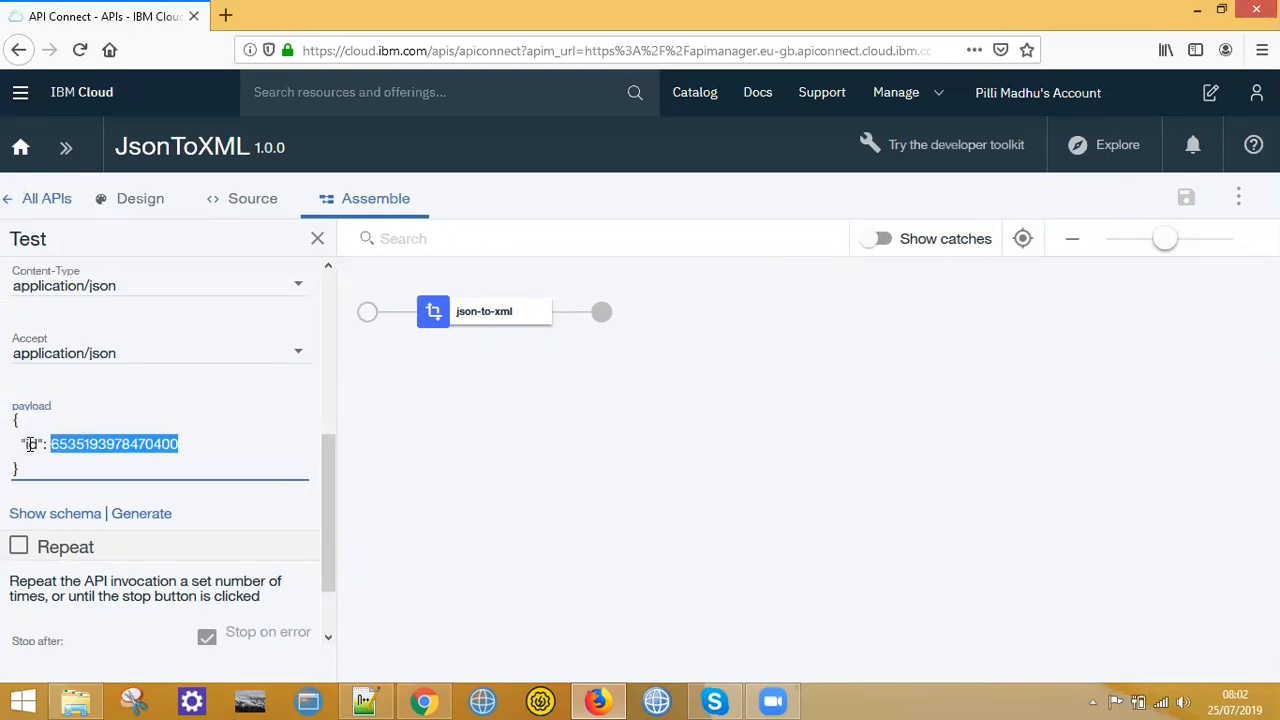
{"action": "left_click", "coordinate": [155, 447]}
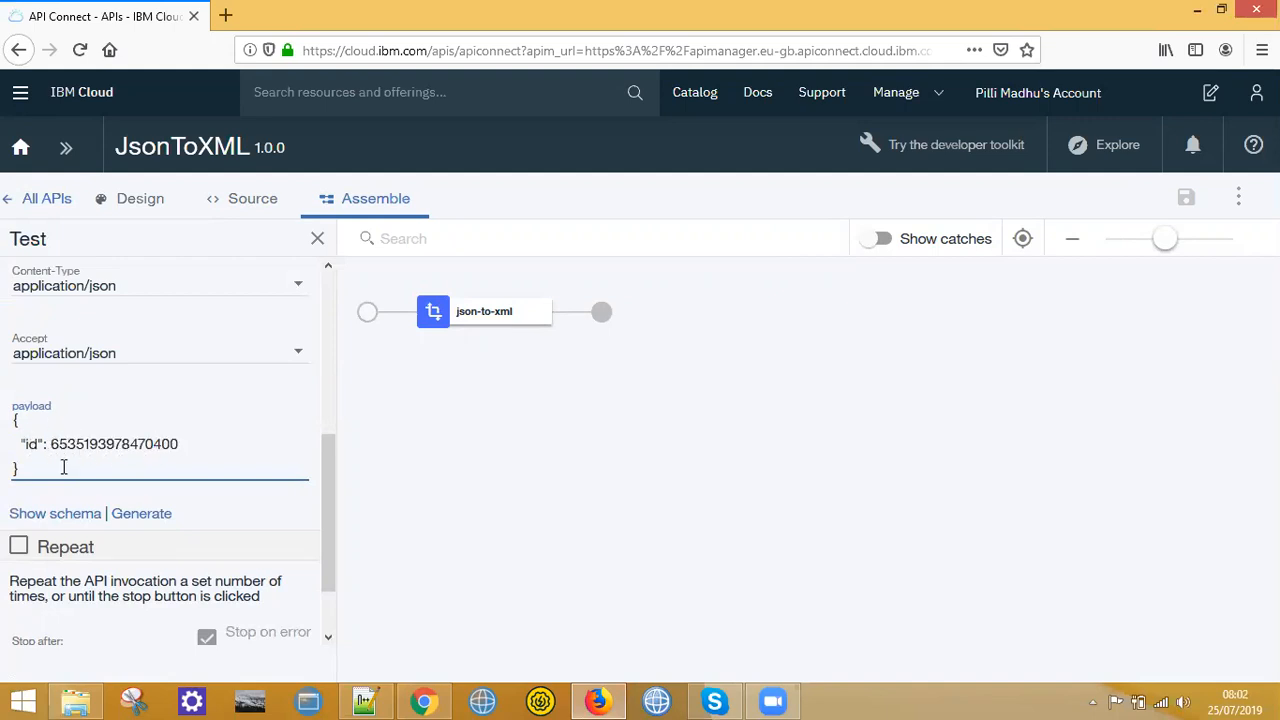
Step: Invoke the post /jsontoxml operation with the generated payload and go to its response
{"action": "scroll", "coordinate": [140, 460], "scroll_direction": "down", "scroll_amount": 1}
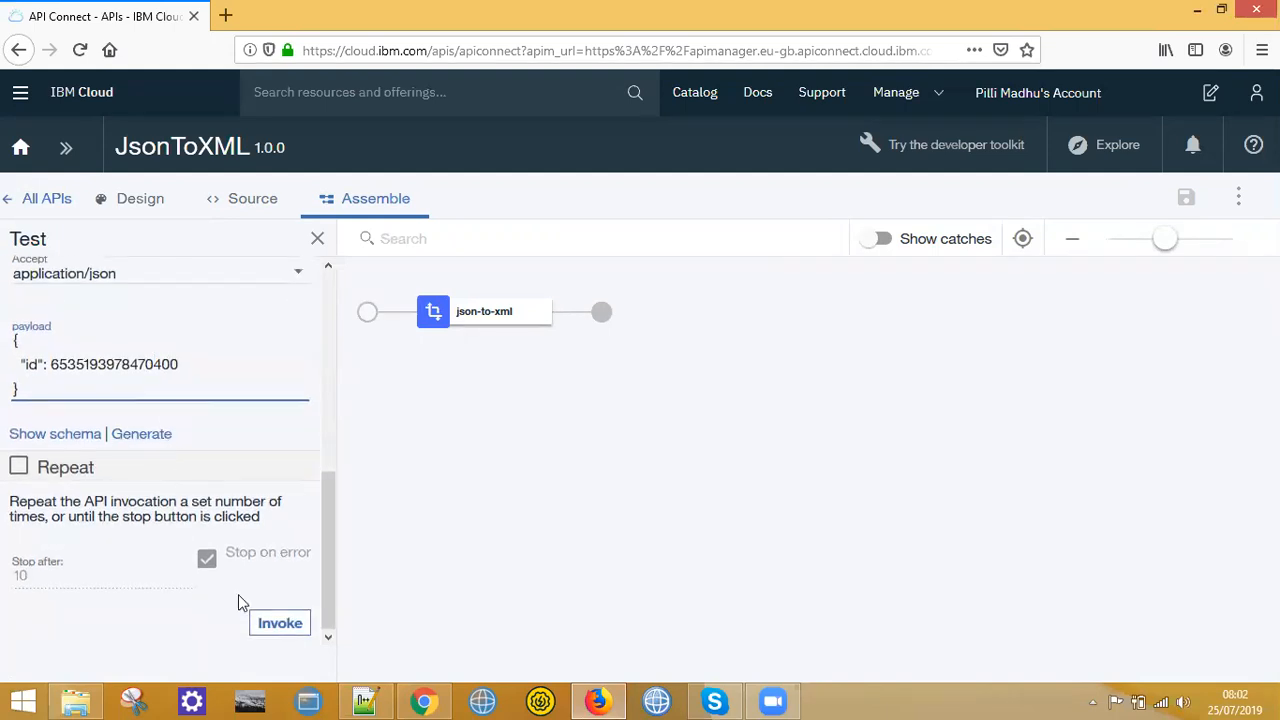
{"action": "left_click", "coordinate": [270, 630]}
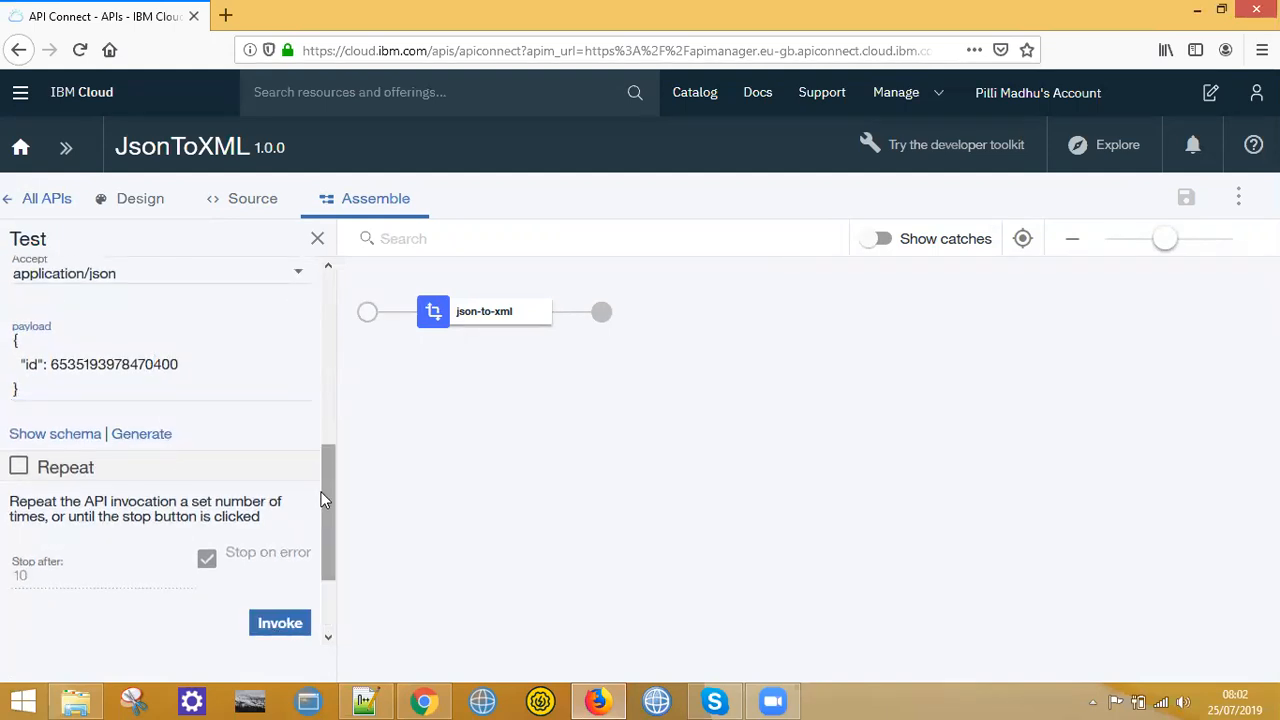
{"action": "left_click_drag", "start_coordinate": [330, 480], "coordinate": [338, 602]}
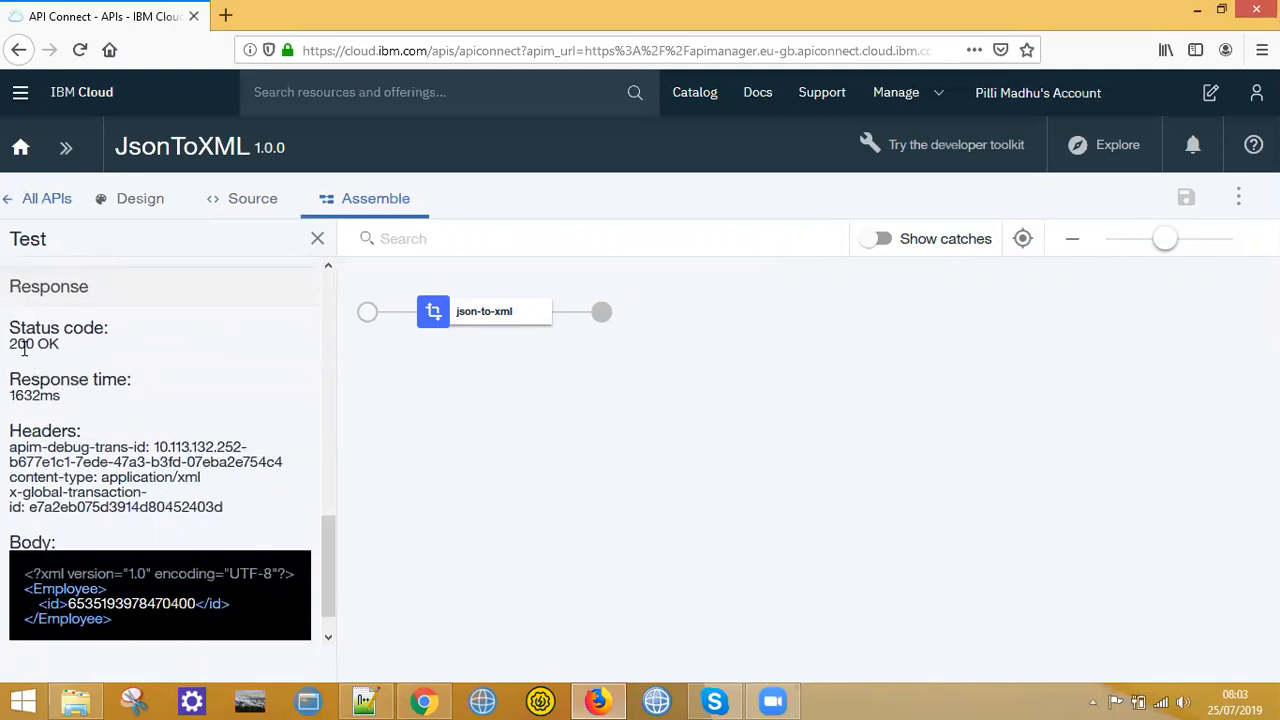
Step: Examine the response's status code, response time, headers and XML body
{"action": "left_click_drag", "start_coordinate": [69, 352], "coordinate": [62, 396]}
{"action": "left_click", "coordinate": [75, 356]}
{"action": "left_click_drag", "start_coordinate": [9, 447], "coordinate": [223, 514]}
{"action": "left_click", "coordinate": [225, 512]}
{"action": "scroll", "coordinate": [32, 500], "scroll_direction": "down", "scroll_amount": 1}
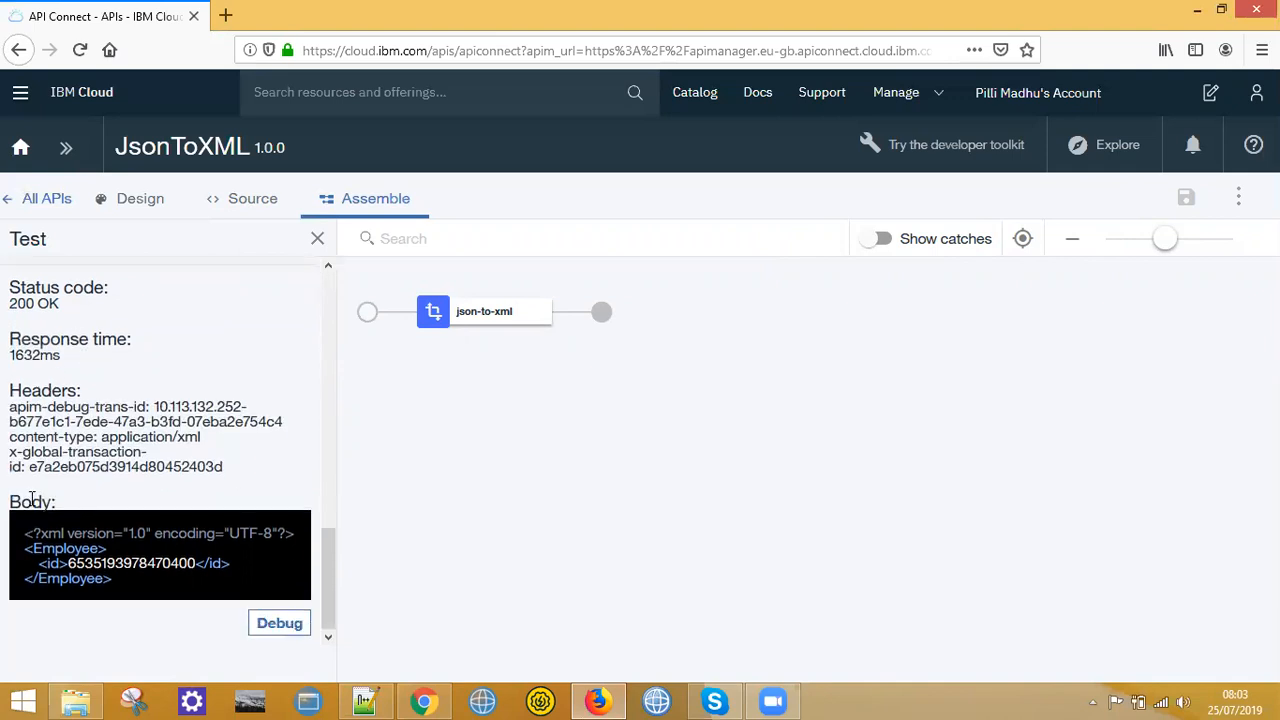
{"action": "left_click_drag", "start_coordinate": [26, 533], "coordinate": [79, 581]}
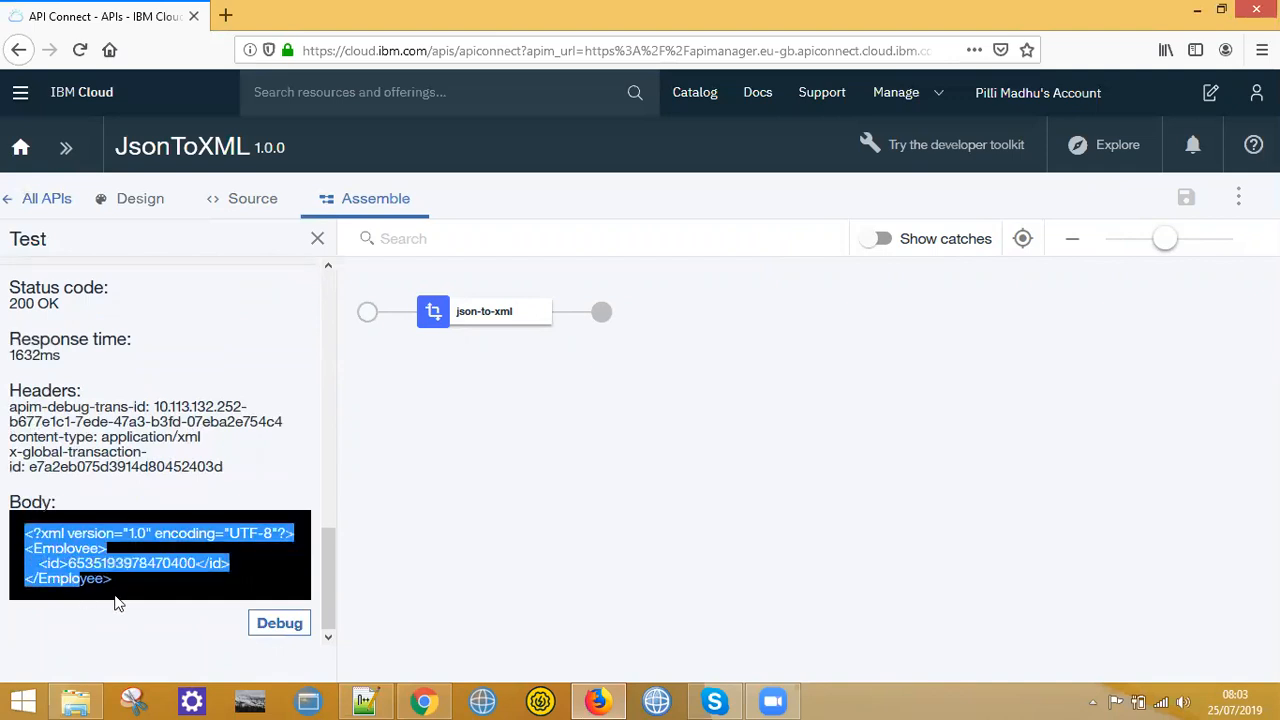
{"action": "left_click", "coordinate": [120, 604]}
Step: Open the json-to-xml policy settings and compare the root XML element name with the test payload and response
{"action": "left_click", "coordinate": [453, 320]}
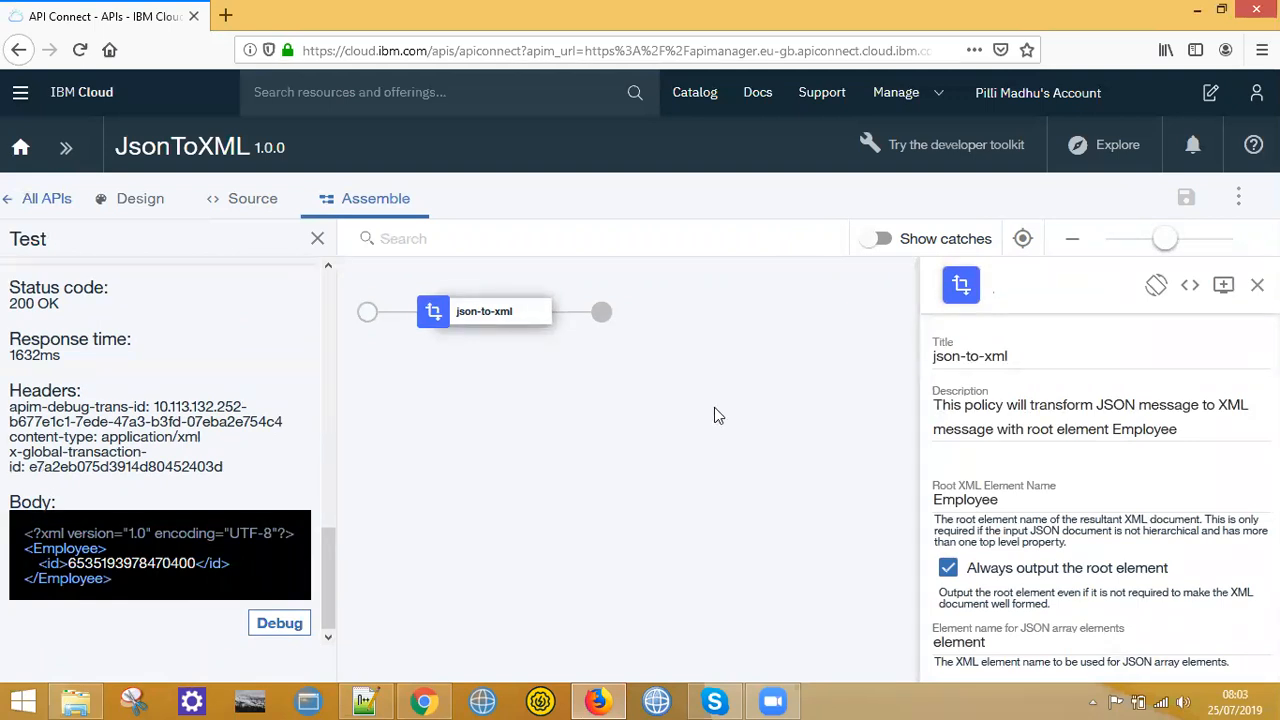
{"action": "scroll", "coordinate": [194, 457], "scroll_direction": "up", "scroll_amount": 4}
{"action": "left_click_drag", "start_coordinate": [30, 307], "coordinate": [12, 263]}
{"action": "left_click", "coordinate": [82, 304]}
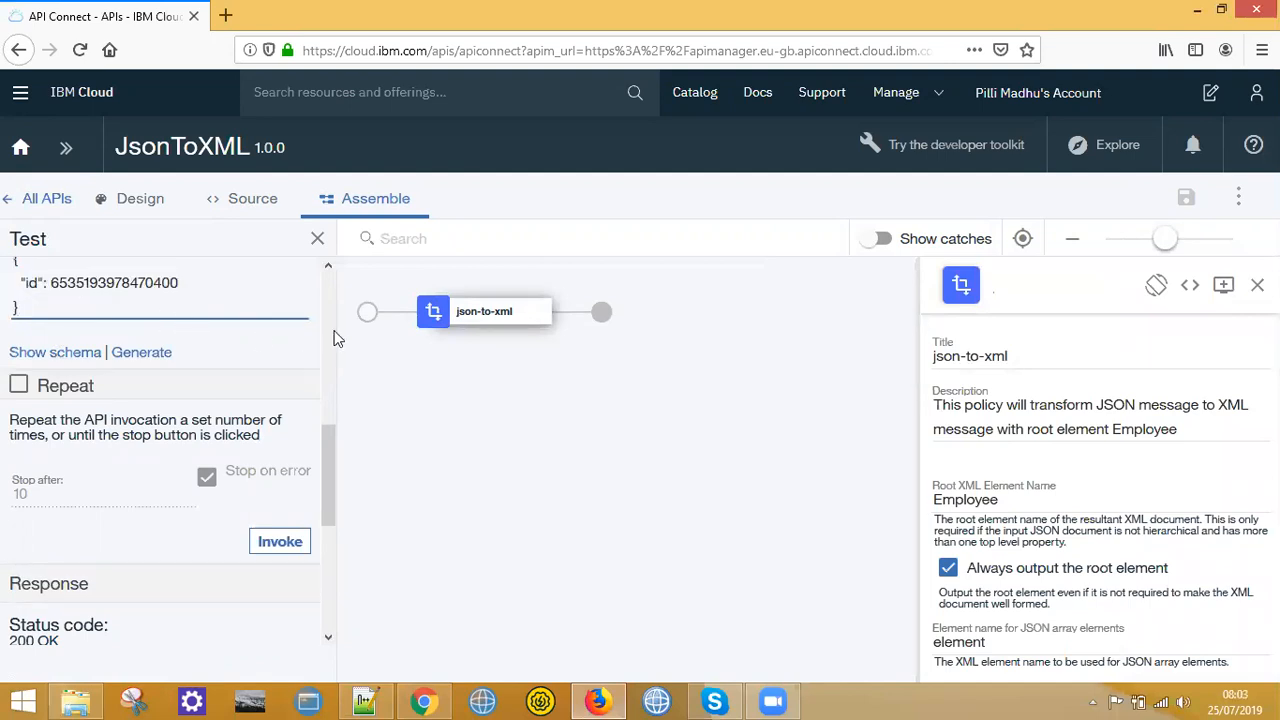
{"action": "mouse_move", "coordinate": [452, 318]}
{"action": "left_click_drag", "start_coordinate": [1020, 510], "coordinate": [928, 505]}
{"action": "left_click_drag", "start_coordinate": [1016, 501], "coordinate": [929, 504]}
{"action": "left_click_drag", "start_coordinate": [20, 306], "coordinate": [12, 262]}
{"action": "scroll", "coordinate": [66, 420], "scroll_direction": "down", "scroll_amount": 3}
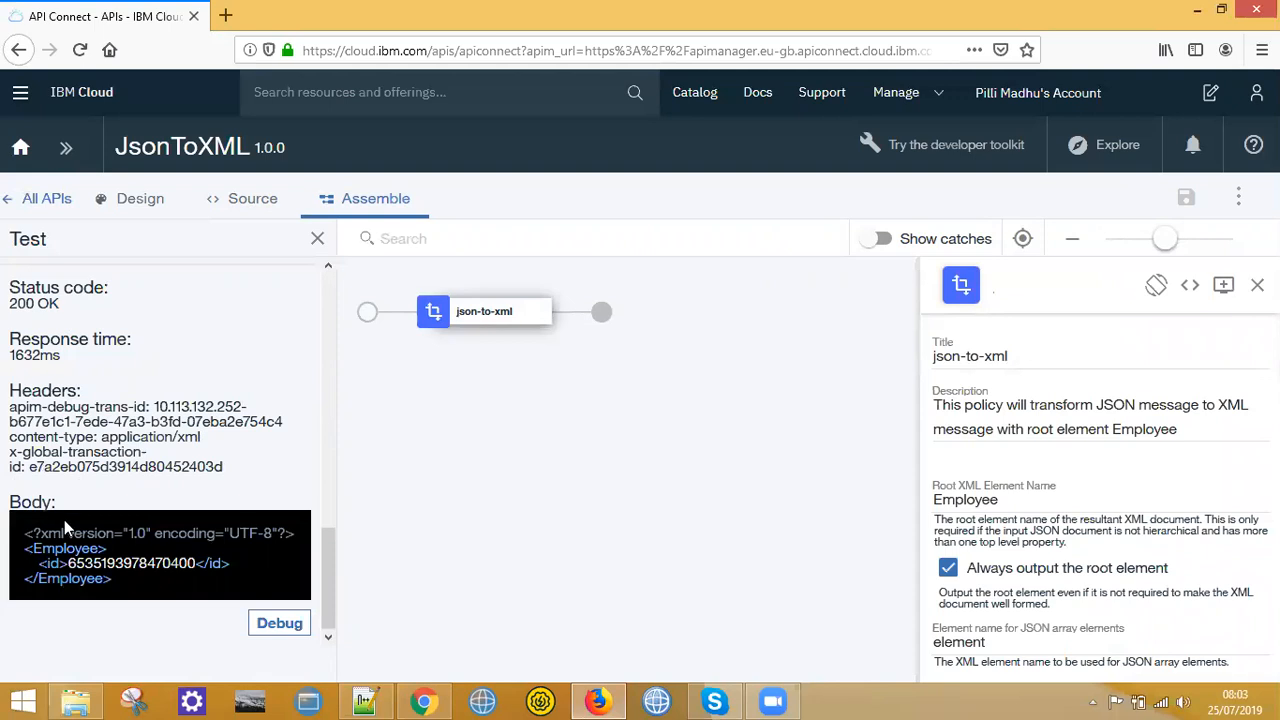
Step: Examine the XML declaration, root element and id element in the response body
{"action": "left_click_drag", "start_coordinate": [24, 533], "coordinate": [286, 533]}
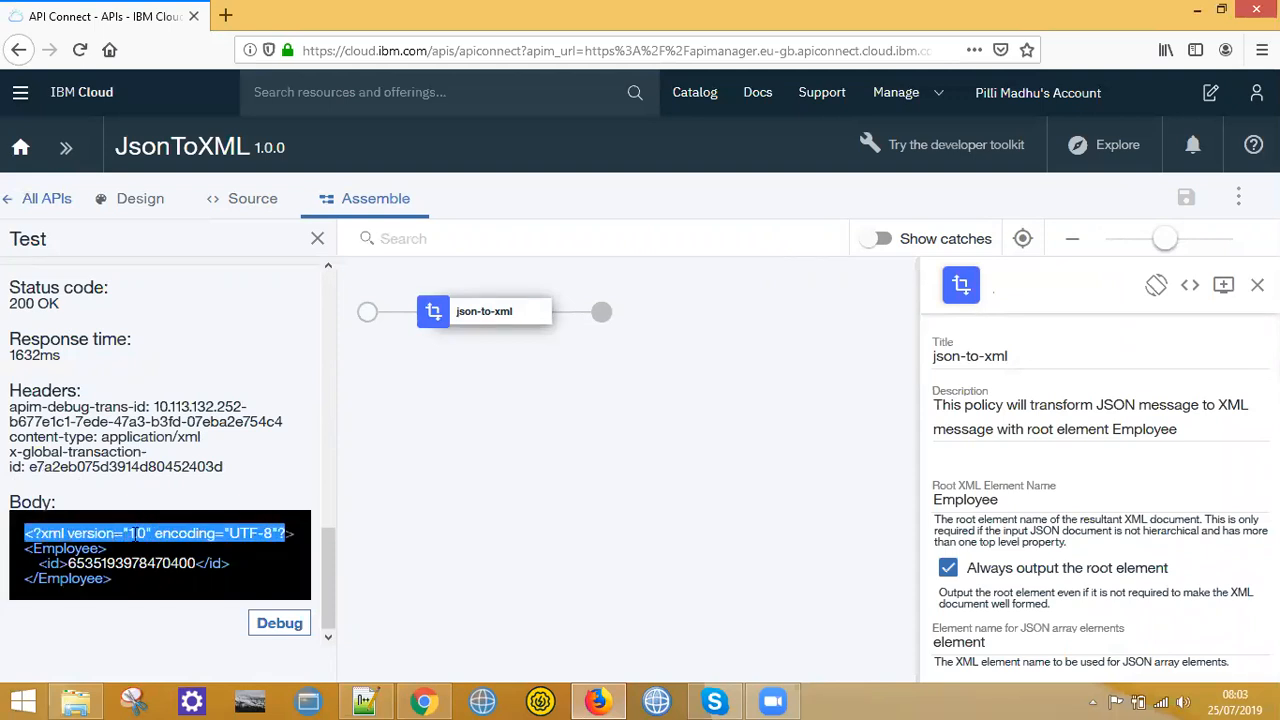
{"action": "left_click", "coordinate": [87, 549]}
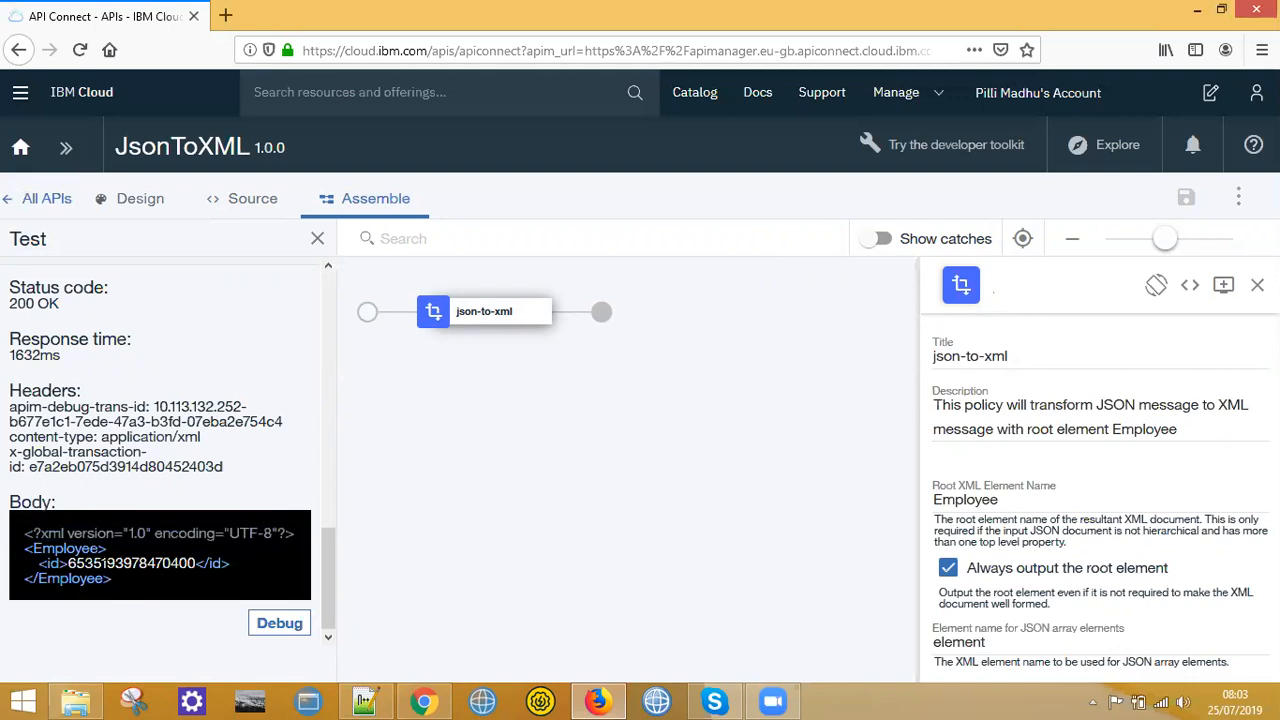
{"action": "left_click_drag", "start_coordinate": [100, 549], "coordinate": [229, 566]}
{"action": "left_click", "coordinate": [231, 567]}
{"action": "scroll", "coordinate": [132, 433], "scroll_direction": "up", "scroll_amount": 5}
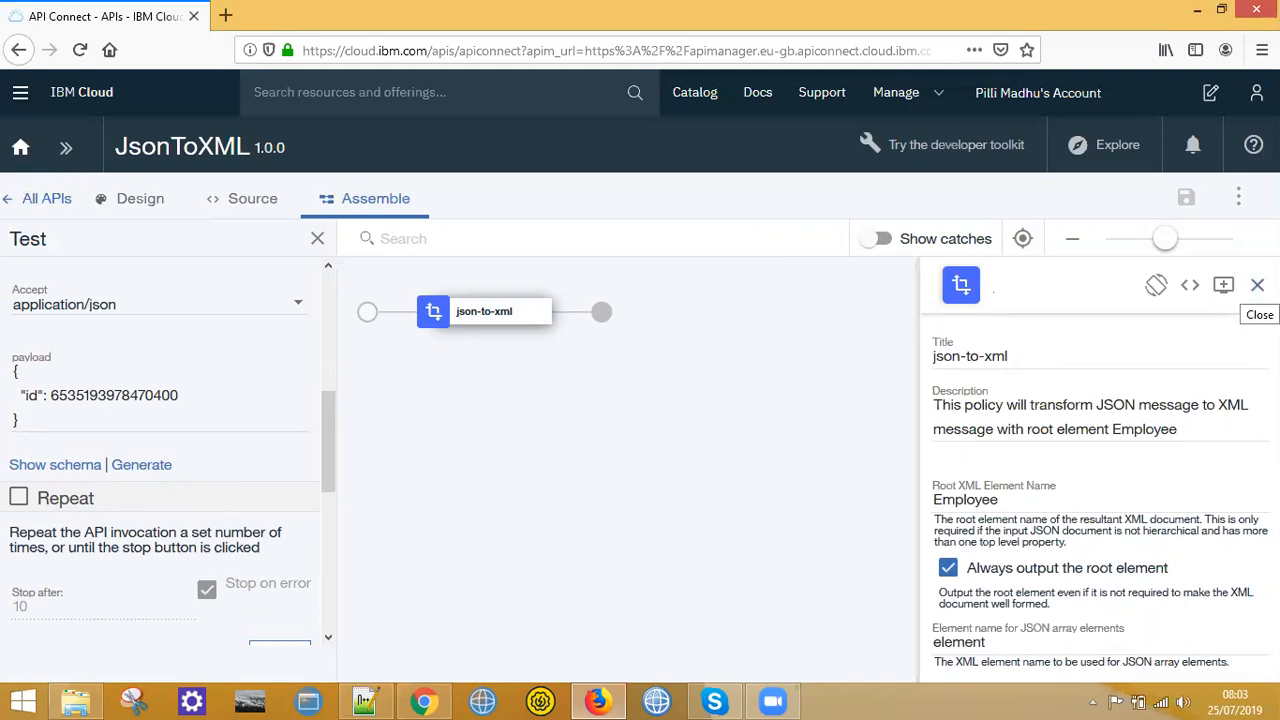
Step: Close the policy settings and the test, then check the API design's paths and Employee.json in Notepad++
{"action": "left_click", "coordinate": [1257, 285]}
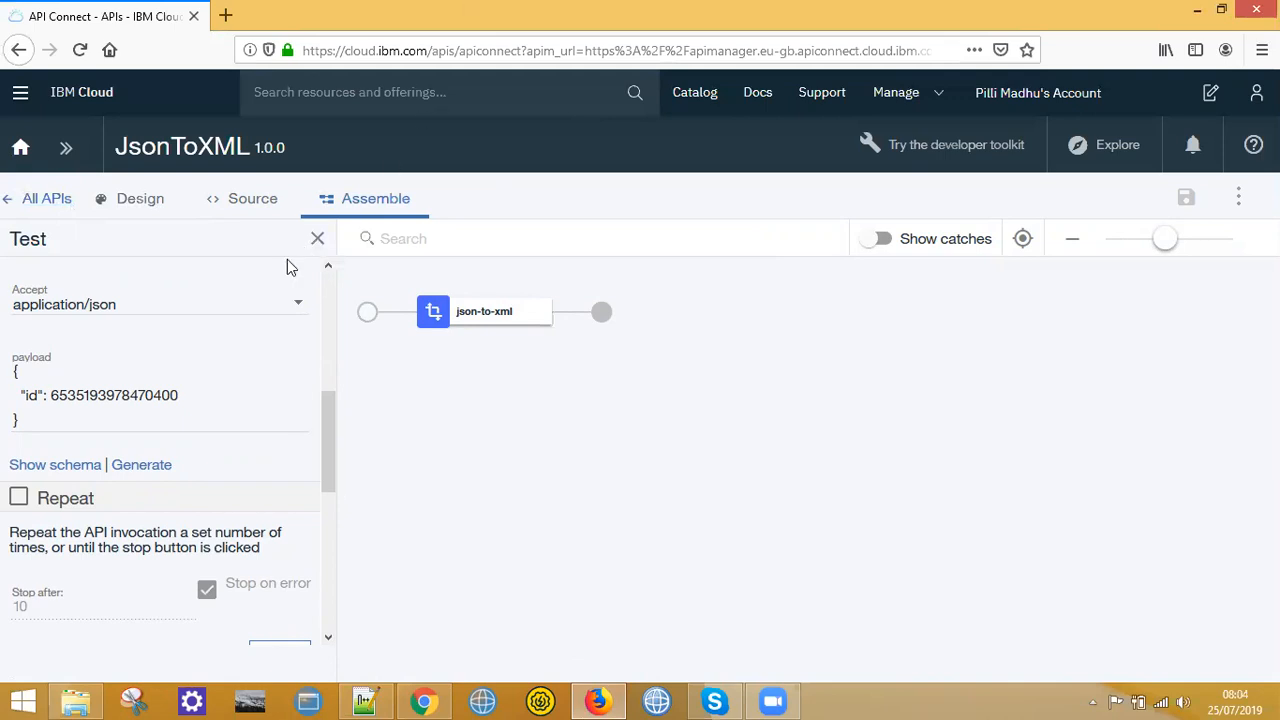
{"action": "left_click", "coordinate": [317, 238]}
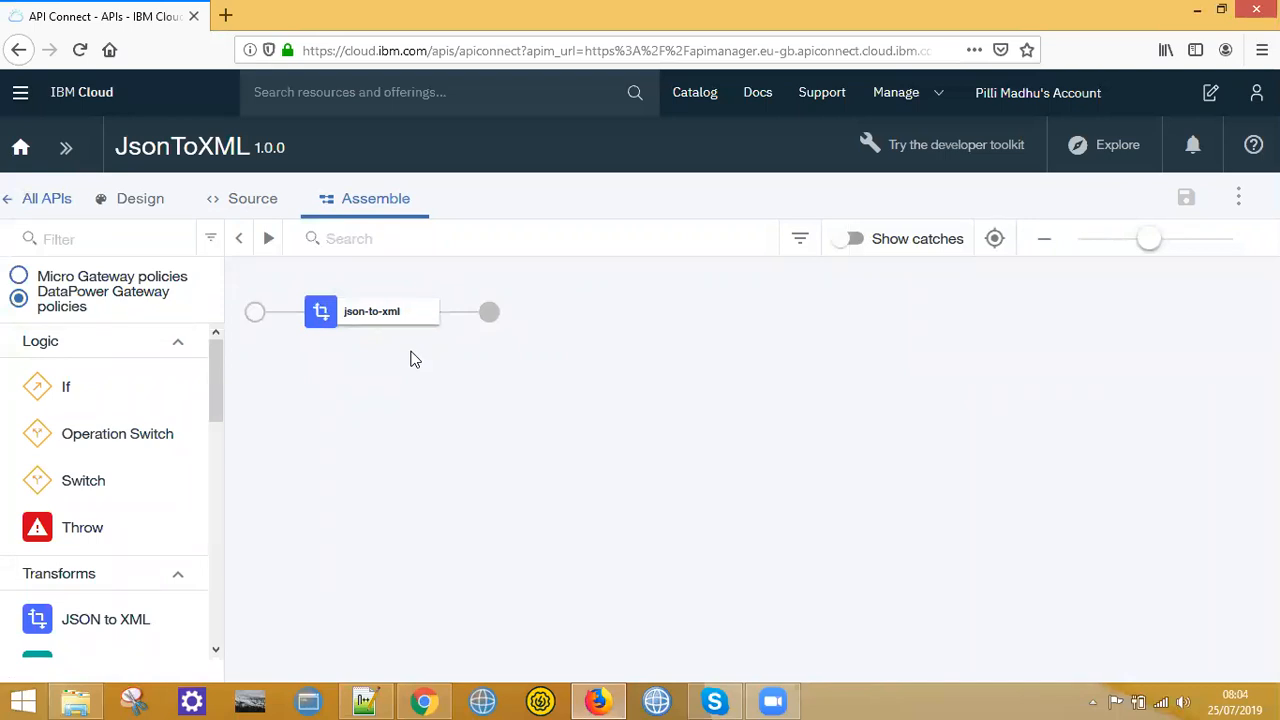
{"action": "left_click", "coordinate": [128, 204]}
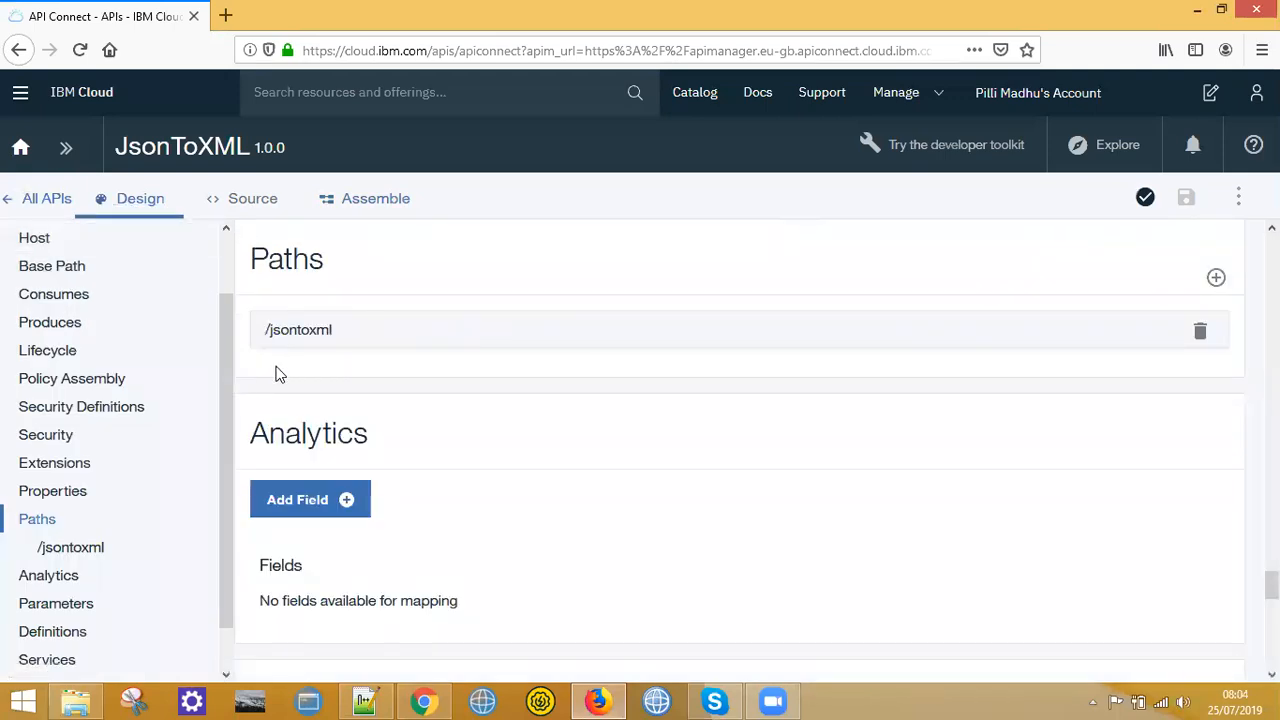
{"action": "left_click", "coordinate": [366, 700]}
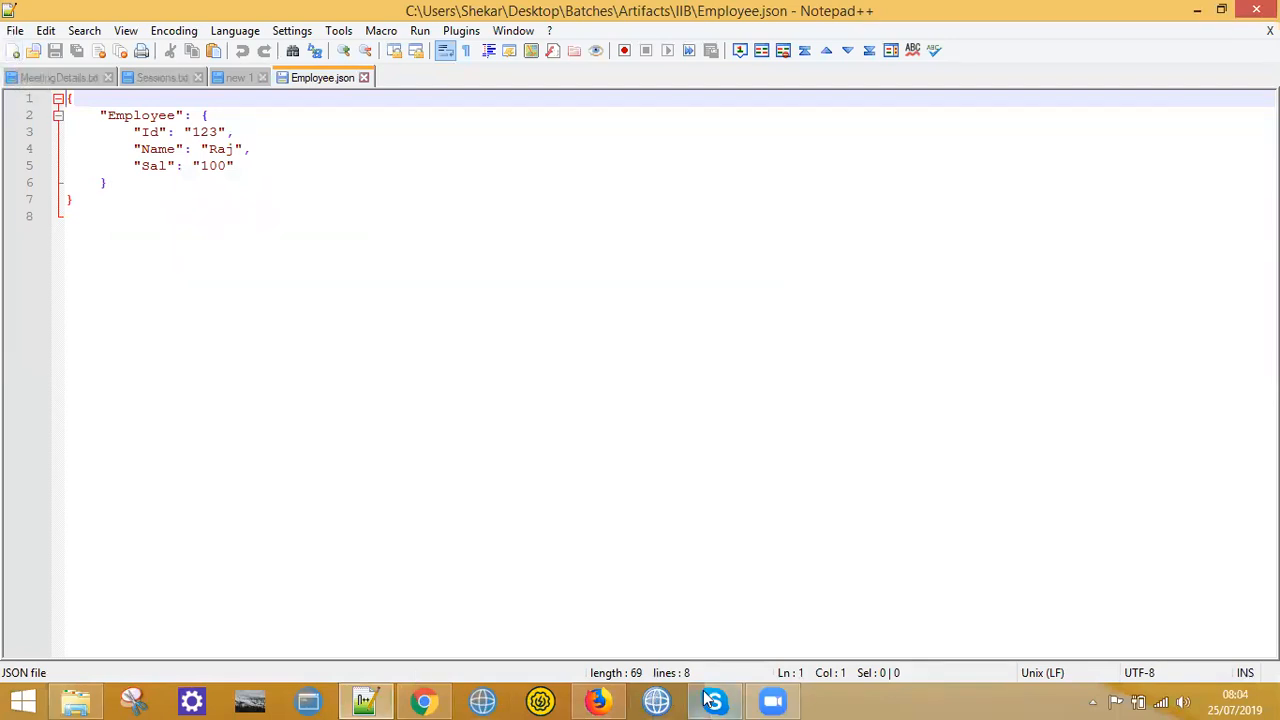
Step: Return to Firefox, reopen the assembly test, choose post /jsontoxml and generate a new payload
{"action": "left_click", "coordinate": [597, 700]}
{"action": "left_click", "coordinate": [360, 198]}
{"action": "left_click", "coordinate": [268, 240]}
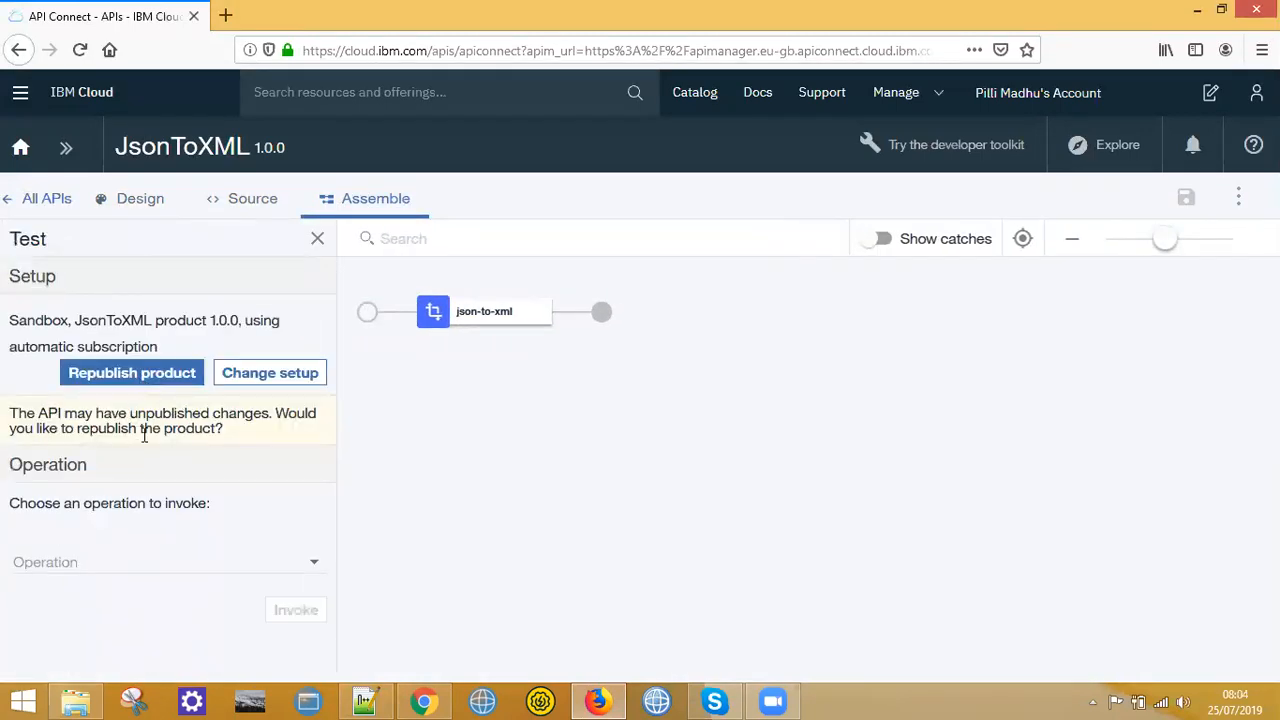
{"action": "left_click", "coordinate": [130, 561]}
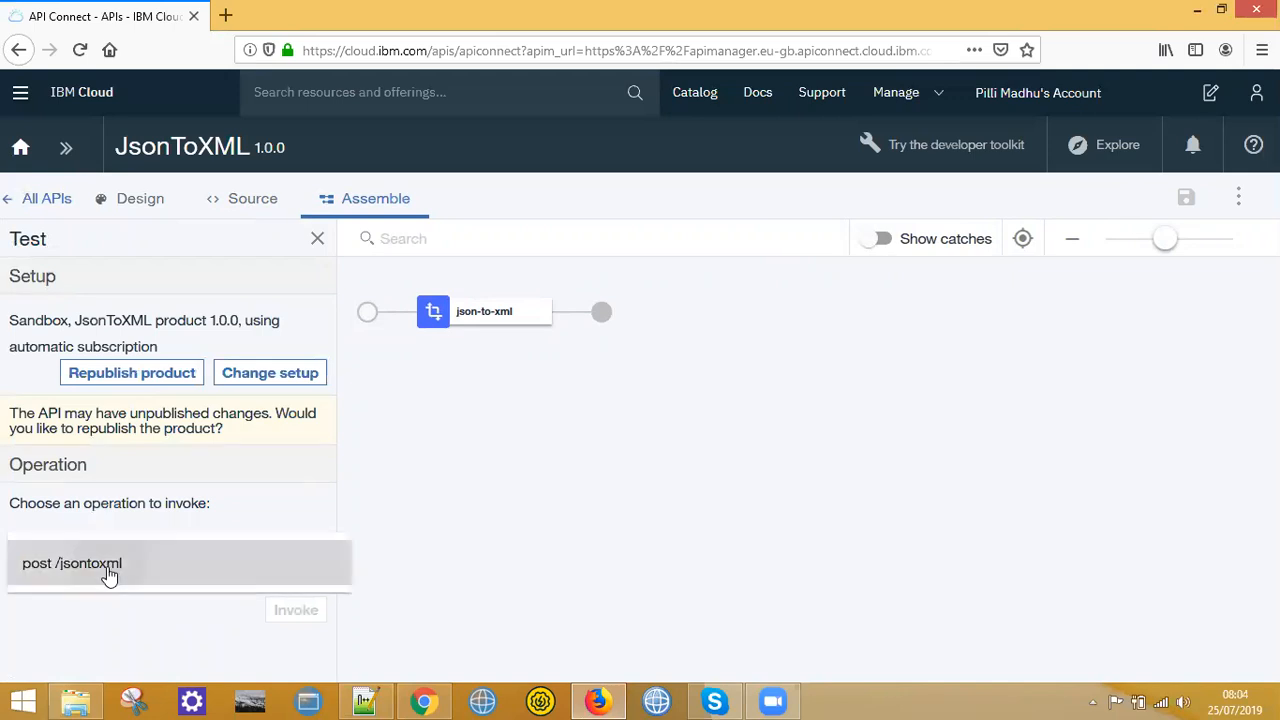
{"action": "scroll", "coordinate": [130, 560], "scroll_direction": "down", "scroll_amount": 3}
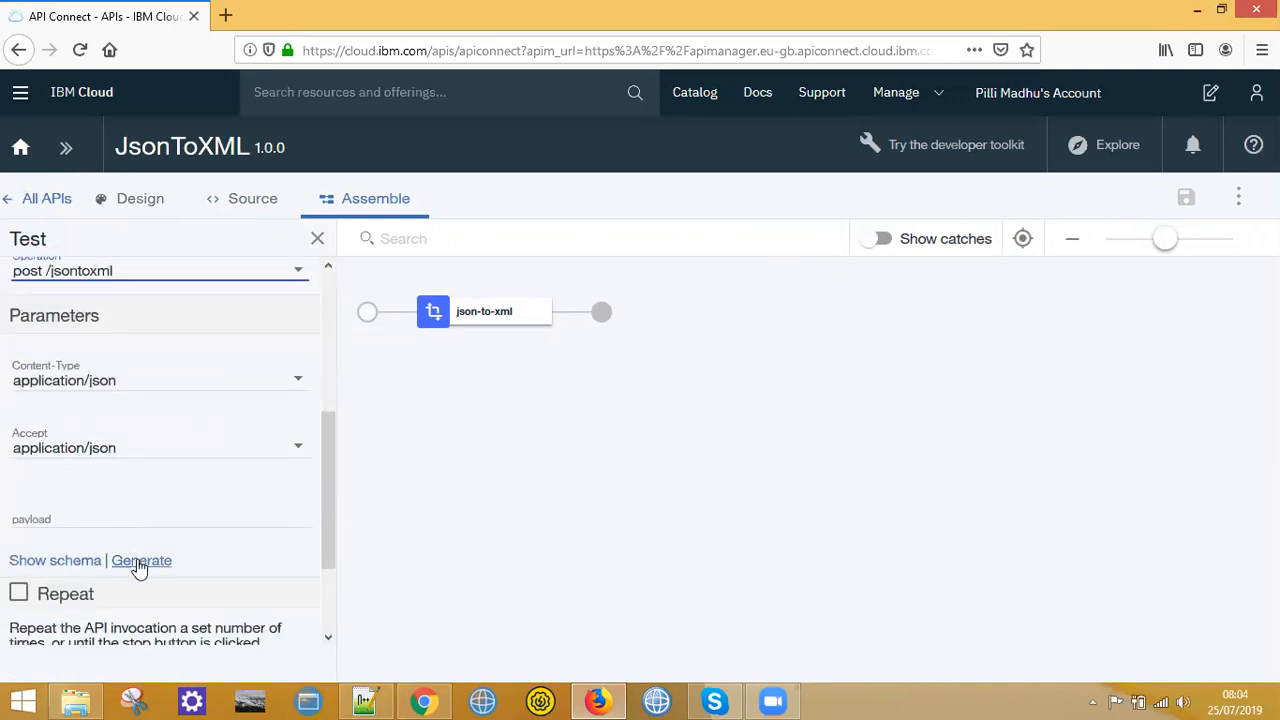
{"action": "left_click", "coordinate": [139, 561]}
Step: Invoke the operation again with the newly generated payload
{"action": "scroll", "coordinate": [140, 565], "scroll_direction": "down", "scroll_amount": 2}
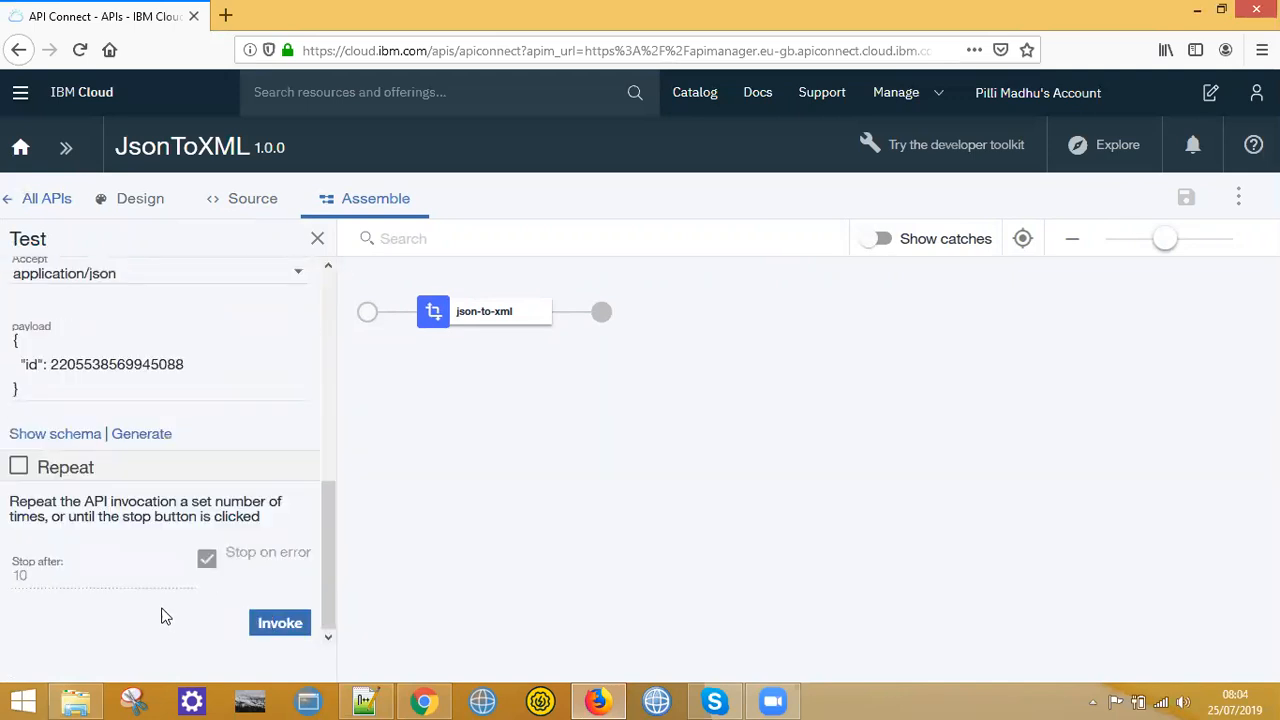
{"action": "left_click", "coordinate": [267, 624]}
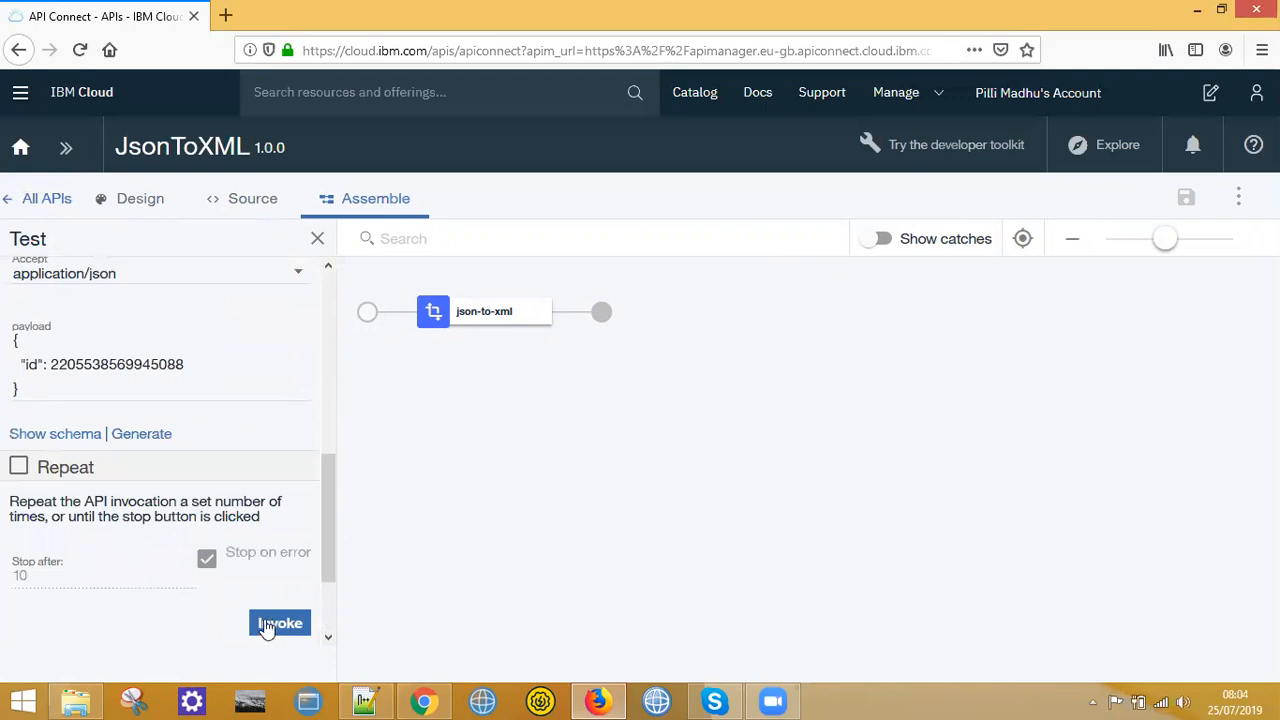
{"action": "left_click_drag", "start_coordinate": [327, 490], "coordinate": [357, 480]}
Step: Copy the entire generated JSON payload from the test's payload field
{"action": "left_click", "coordinate": [14, 345]}
{"action": "left_click", "coordinate": [97, 360]}
{"action": "left_click", "coordinate": [137, 343]}
{"action": "left_click", "coordinate": [140, 413]}
{"action": "left_click", "coordinate": [42, 381]}
{"action": "key", "text": "ctrl+a"}
{"action": "key", "text": "ctrl+c"}
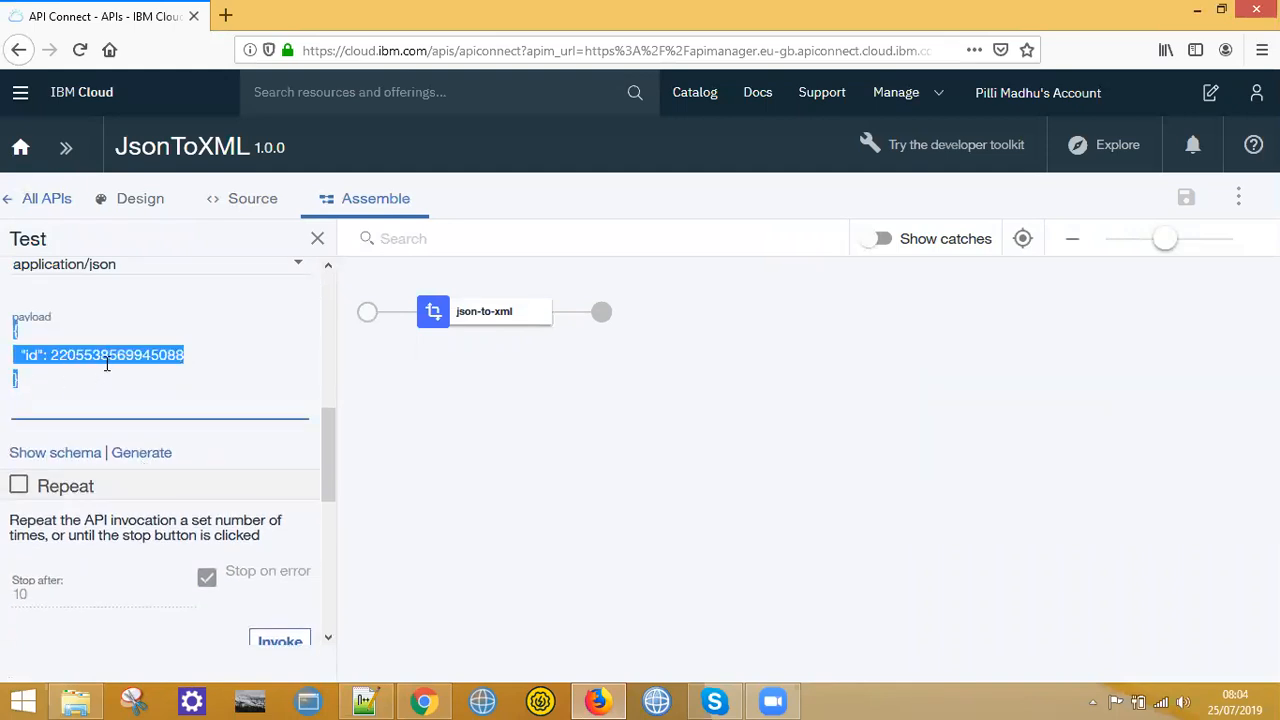
Step: Show the API's design, switch to Notepad++, and paste the copied payload into a new document with JSON highlighting
{"action": "left_click", "coordinate": [142, 206]}
{"action": "left_click", "coordinate": [362, 700]}
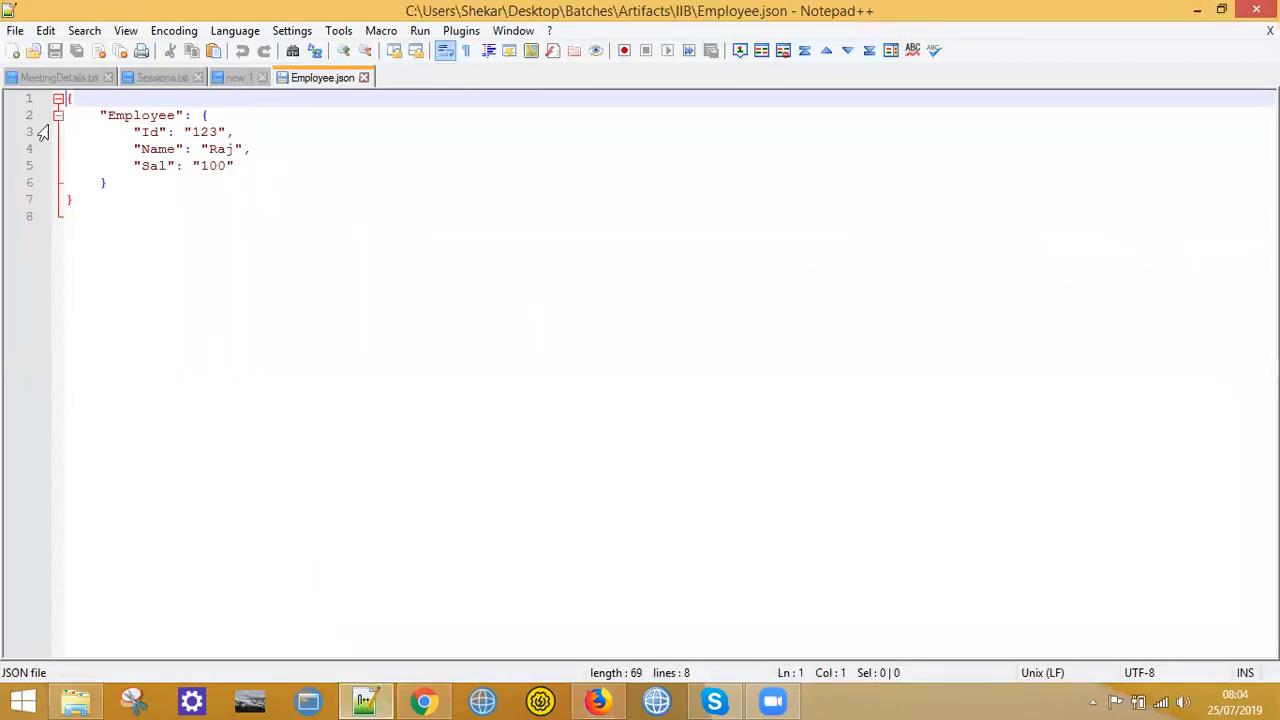
{"action": "left_click", "coordinate": [13, 50]}
{"action": "key", "text": "ctrl+v"}
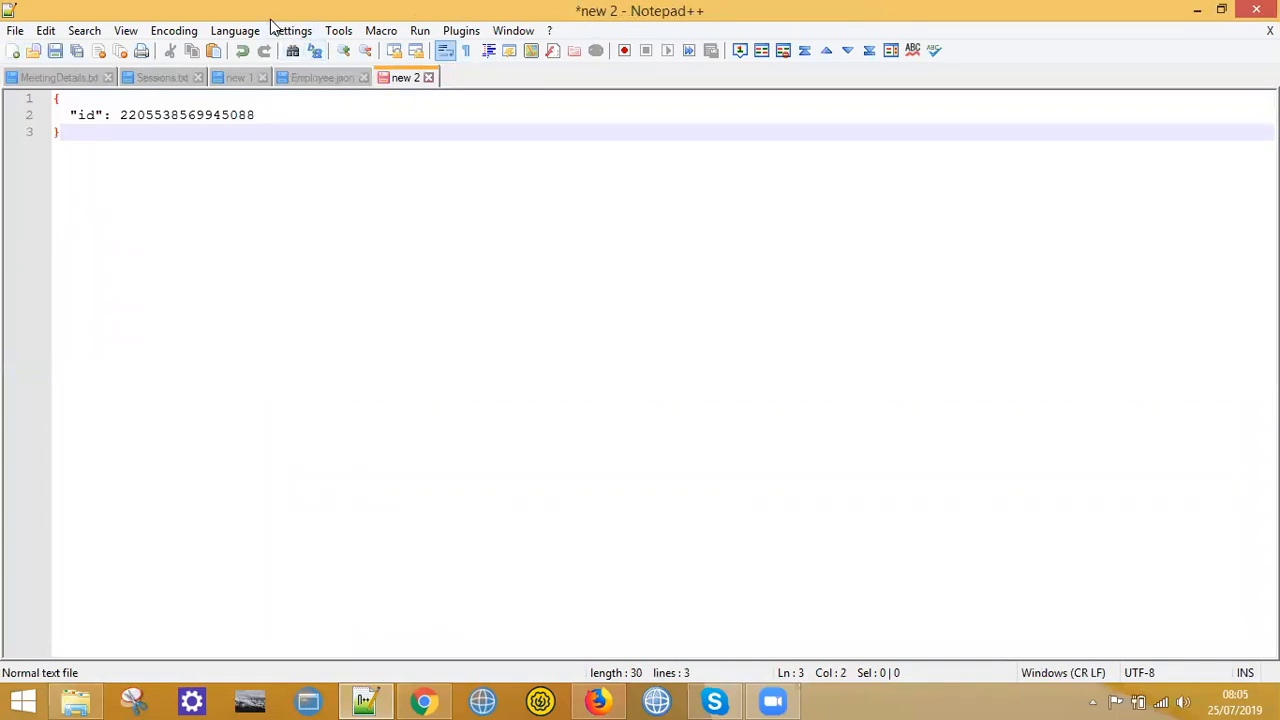
{"action": "left_click", "coordinate": [245, 30]}
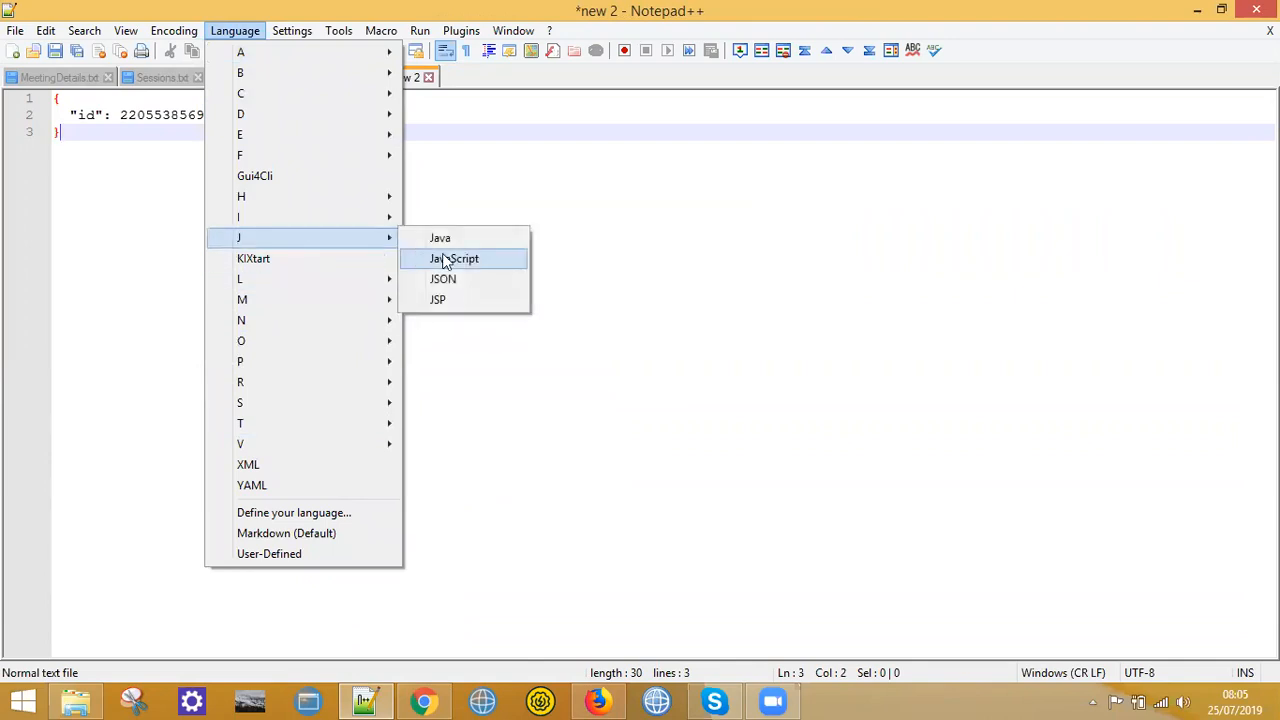
{"action": "left_click", "coordinate": [453, 277]}
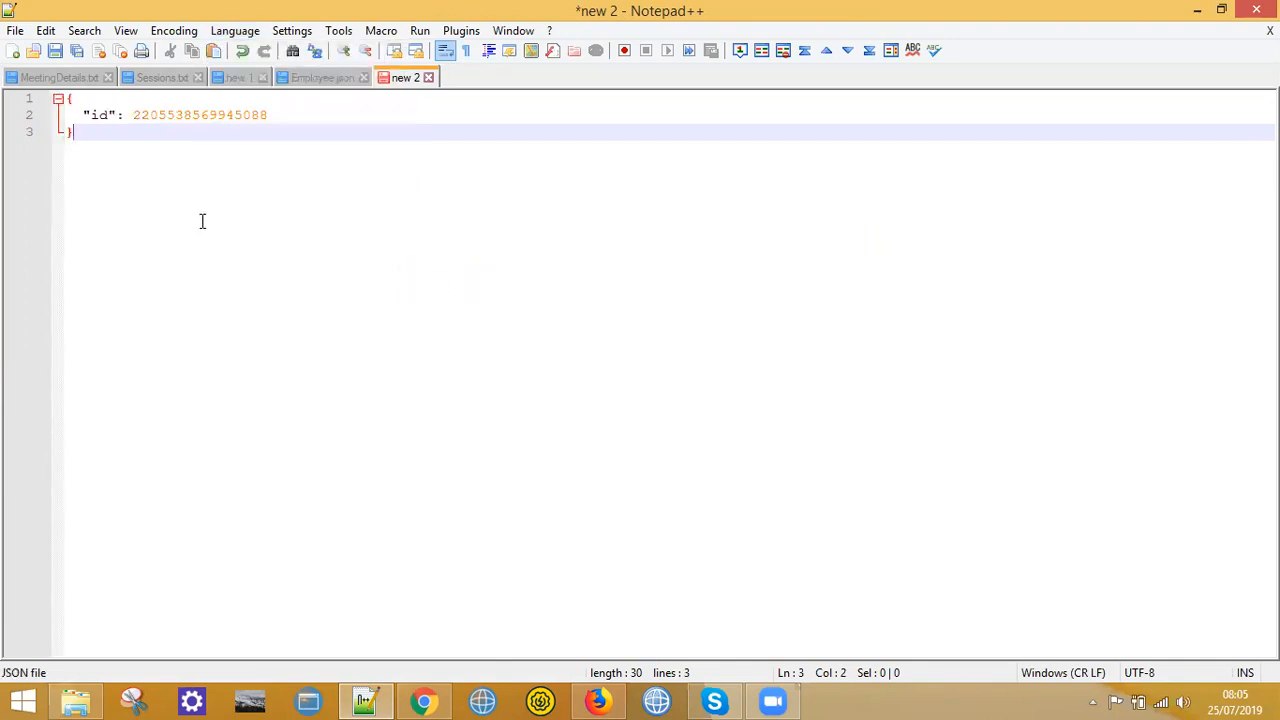
Step: Replace the id value in the pasted JSON with 123 and leave an empty line before the closing brace
{"action": "left_click_drag", "start_coordinate": [271, 114], "coordinate": [137, 118]}
{"action": "key", "text": "Delete"}
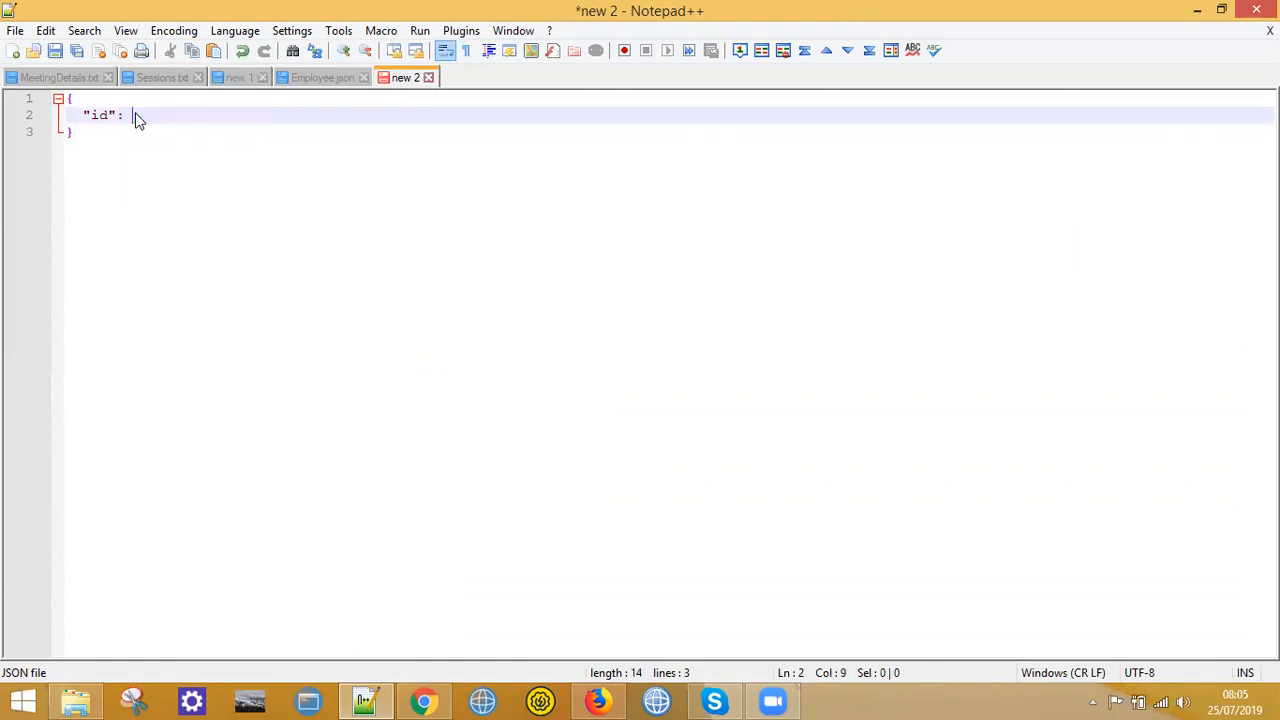
{"action": "type", "text": "122"}
{"action": "key", "text": "Return"}
{"action": "key", "text": "BackSpace"}
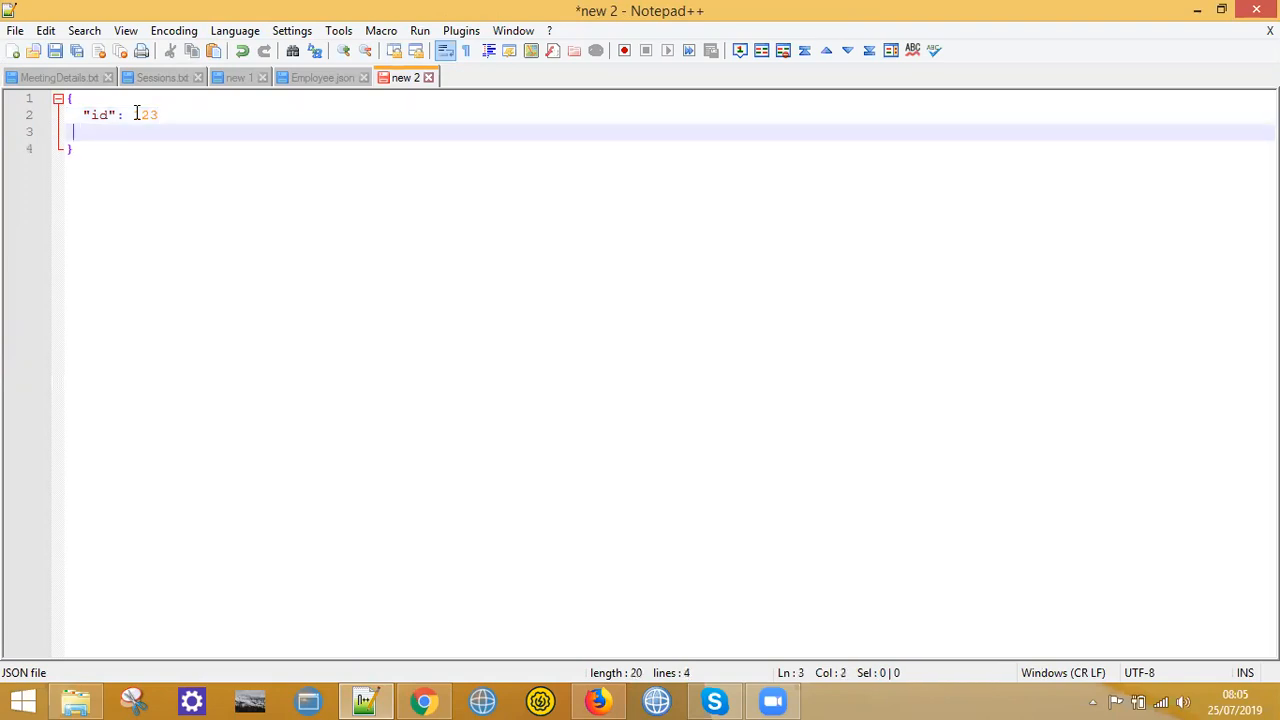
{"action": "key", "text": "BackSpace"}
Step: Below the JSON, add the note "If id=123 in need to convert it into axml message with thre root elleemtn Employee"
{"action": "left_click", "coordinate": [119, 157]}
{"action": "key", "text": "Return"}
{"action": "key", "text": "Return"}
{"action": "key", "text": "Return"}
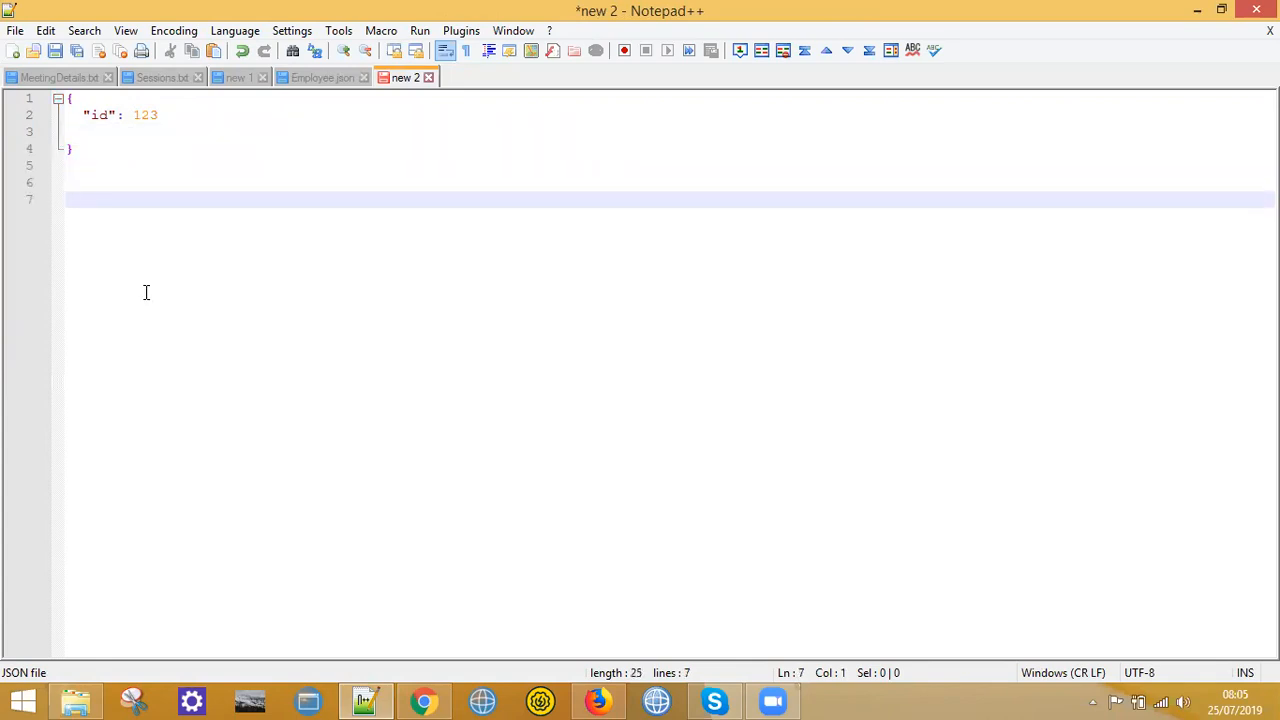
{"action": "type", "text": "If id"}
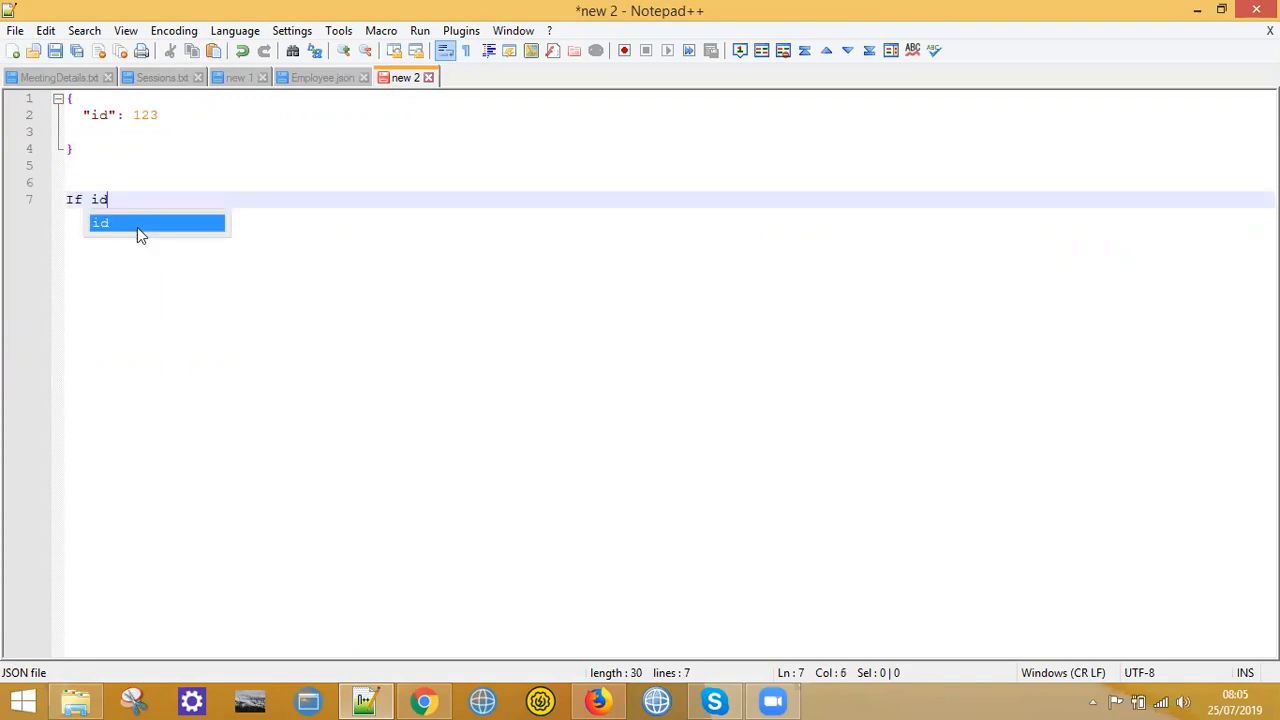
{"action": "type", "text": "=123 in n"}
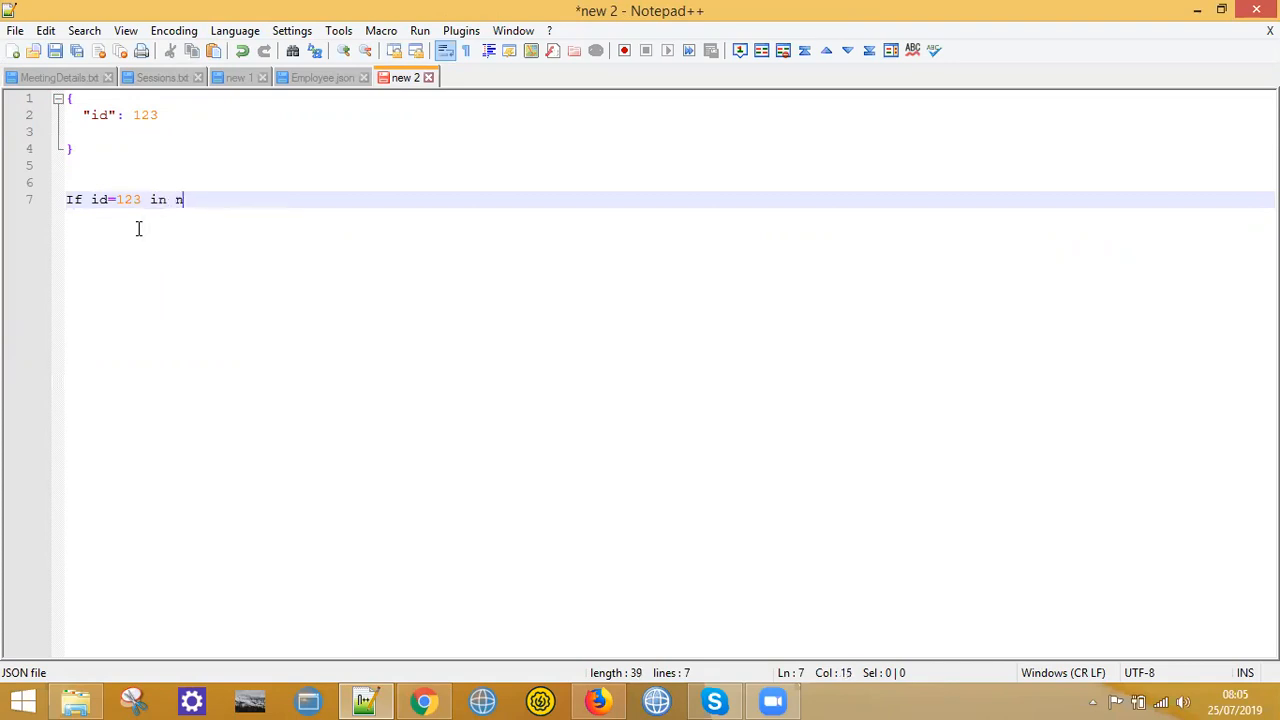
{"action": "key", "text": "BackSpace"}
{"action": "type", "text": "need to convert it"}
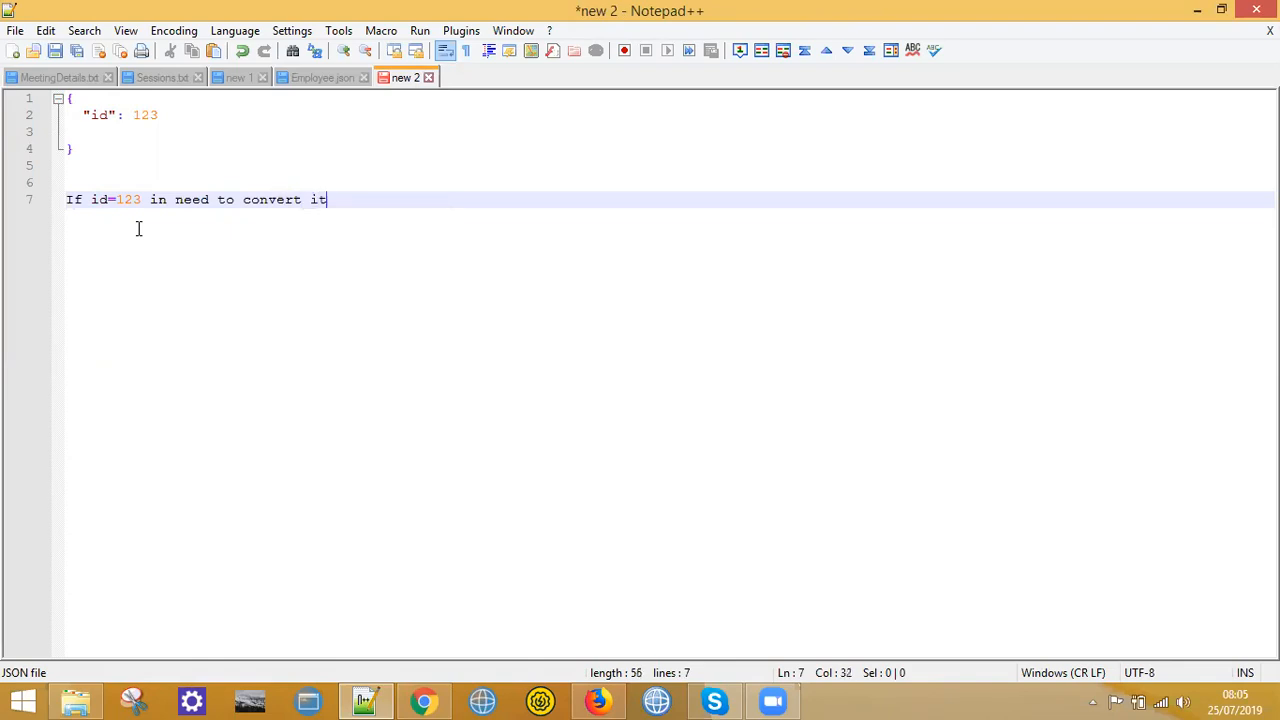
{"action": "type", "text": " into axml messa"}
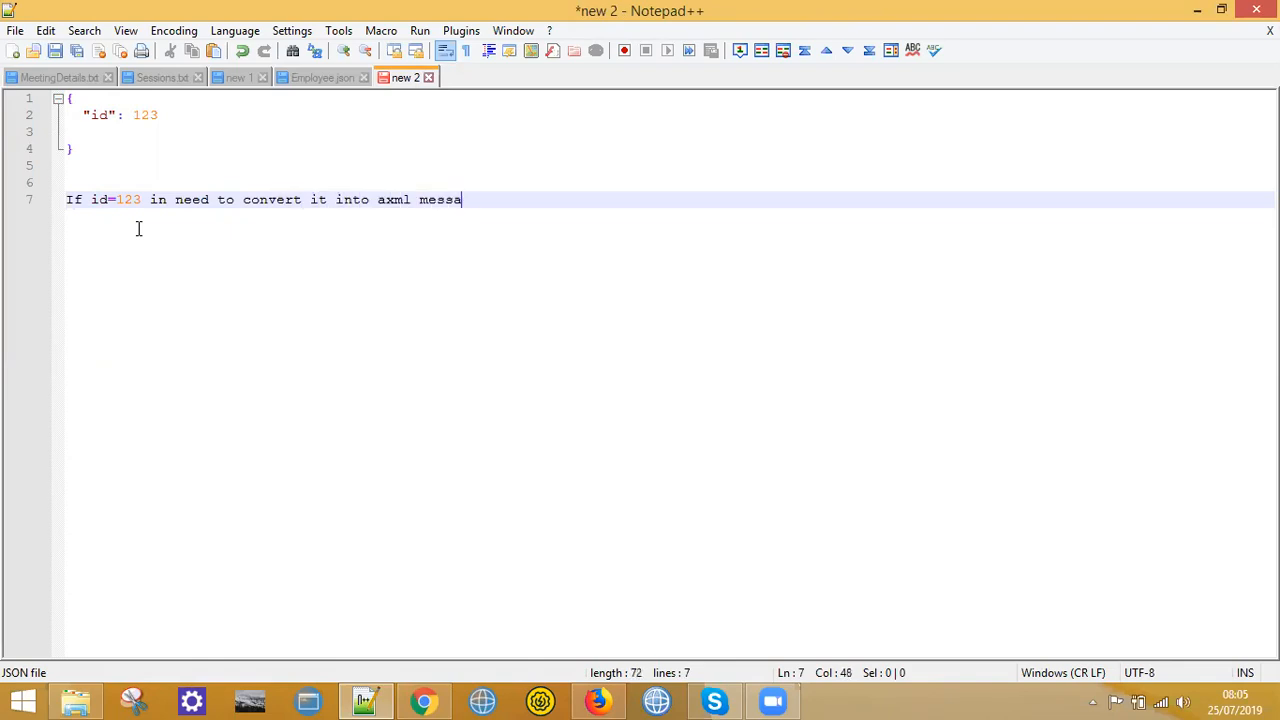
{"action": "type", "text": "ge with thre r"}
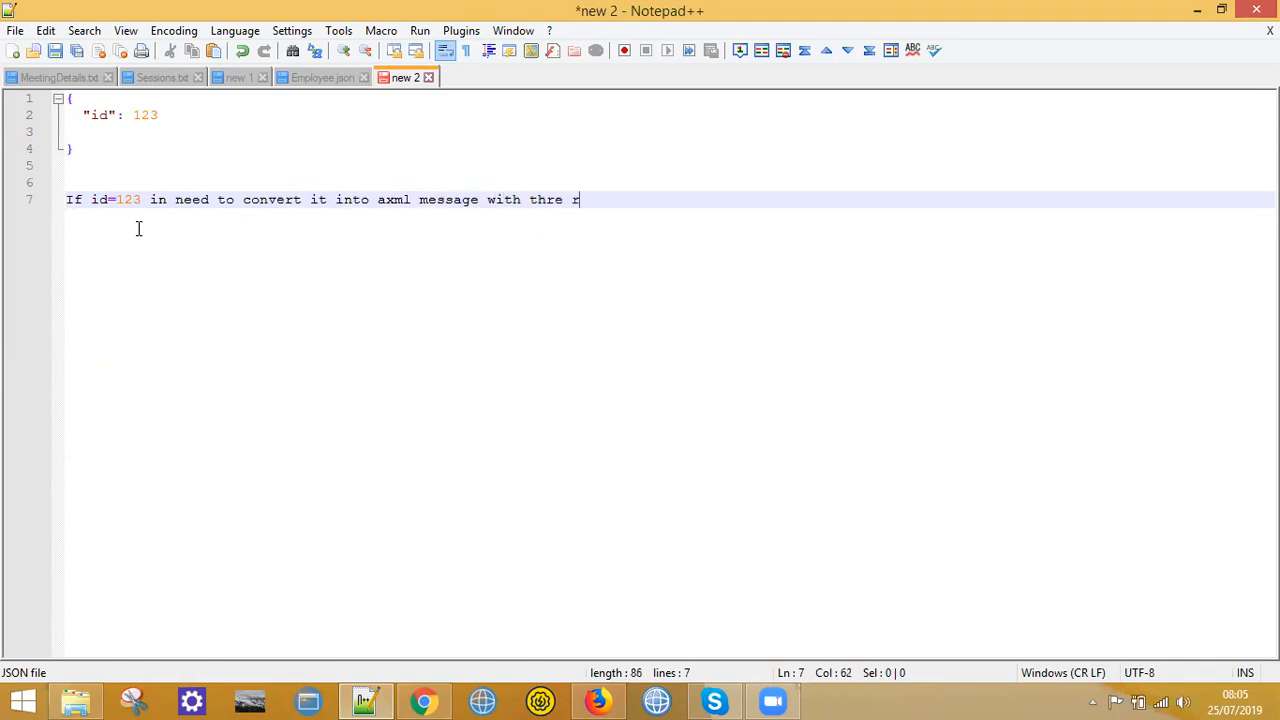
{"action": "type", "text": "oot elleemtn Employee"}
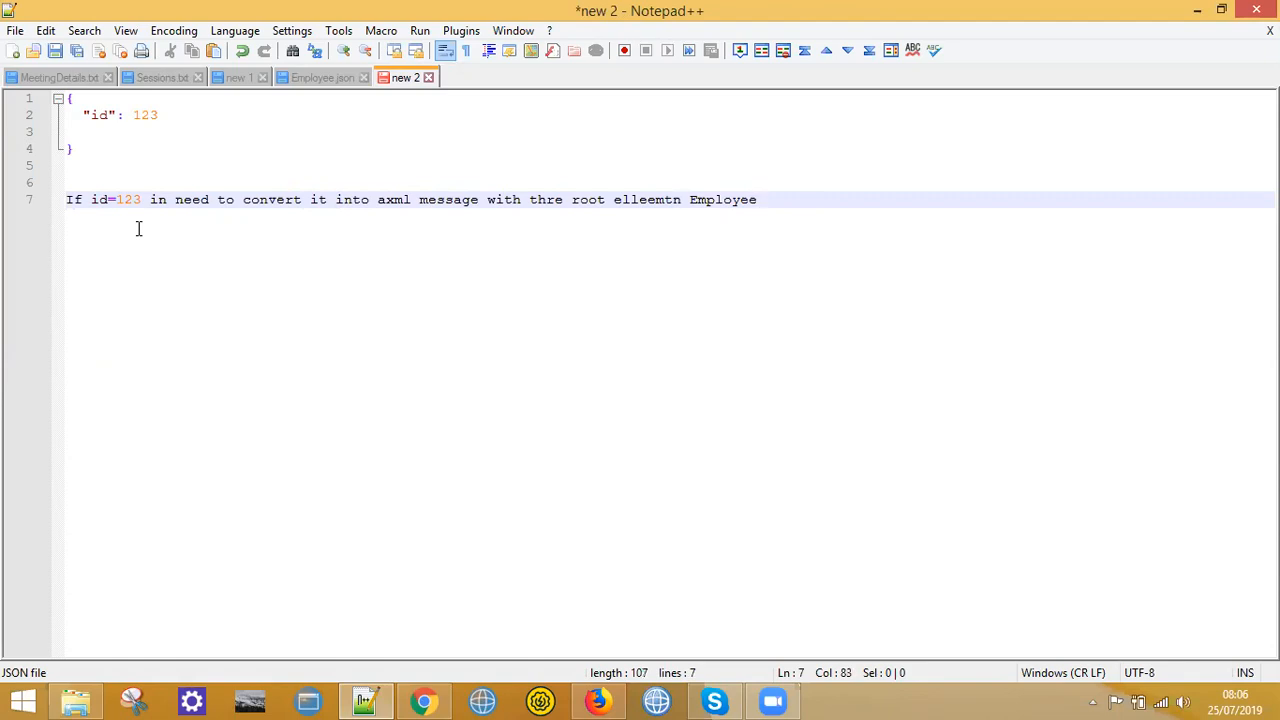
Step: Add a second condition line reading "Id not - 123" below the note, separated by an empty line
{"action": "key", "text": "Return"}
{"action": "key", "text": "Return"}
{"action": "type", "text": "Id="}
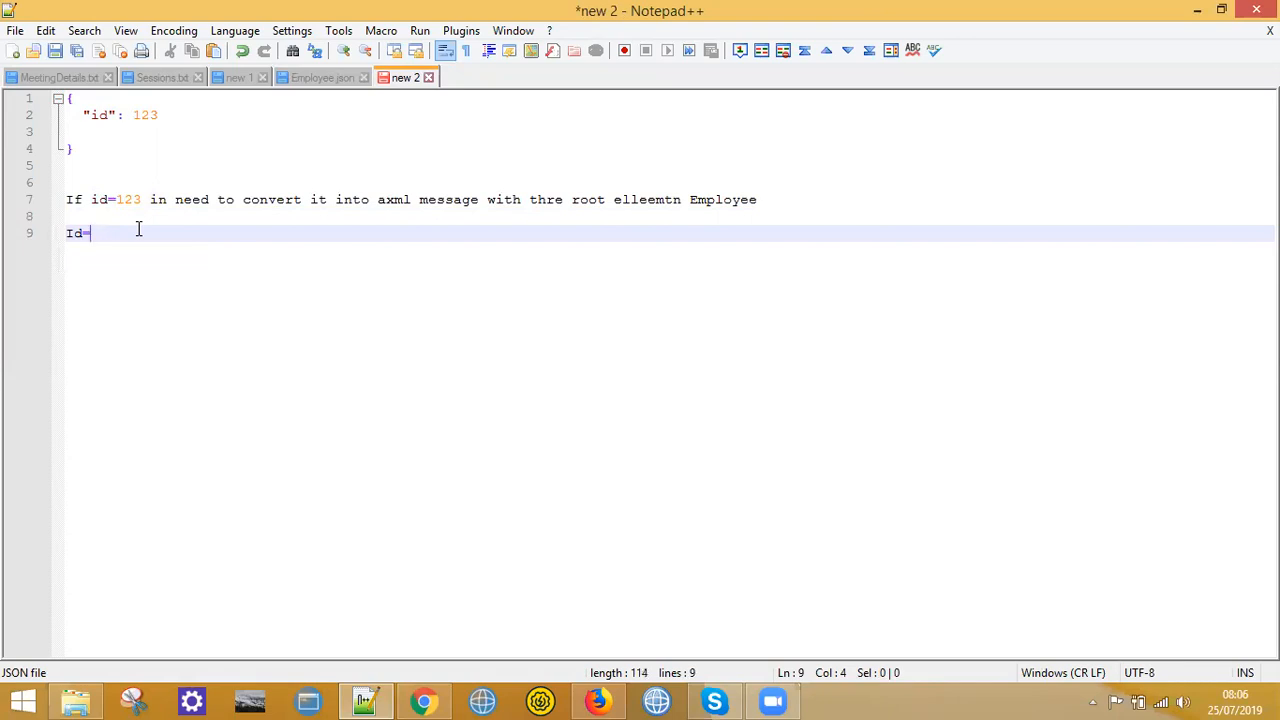
{"action": "key", "text": "BackSpace"}
{"action": "type", "text": "not = 123"}
{"action": "left_click_drag", "start_coordinate": [74, 149], "coordinate": [65, 100]}
{"action": "left_click_drag", "start_coordinate": [88, 166], "coordinate": [62, 98]}
{"action": "left_click", "coordinate": [193, 236]}
{"action": "left_click_drag", "start_coordinate": [74, 152], "coordinate": [58, 98]}
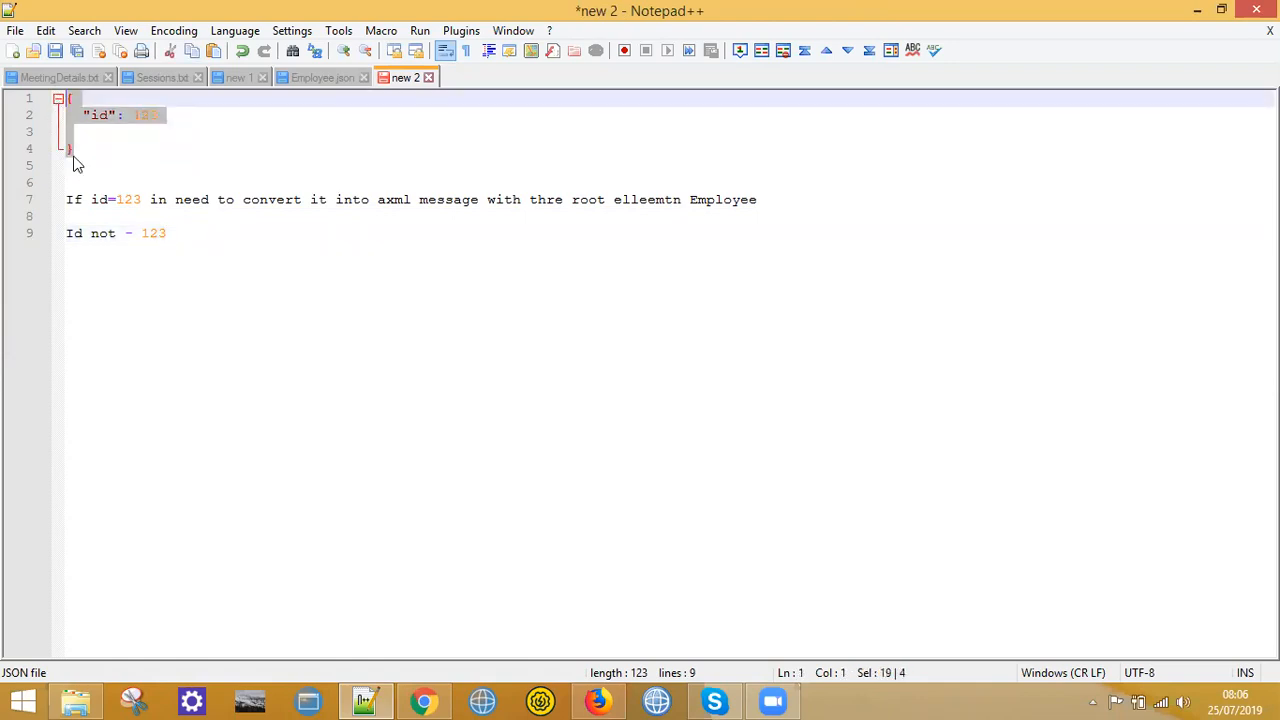
{"action": "left_click_drag", "start_coordinate": [74, 152], "coordinate": [62, 100]}
Step: Switch to Firefox, return to the list of all APIs, and start a new API titled If
{"action": "left_click", "coordinate": [597, 701]}
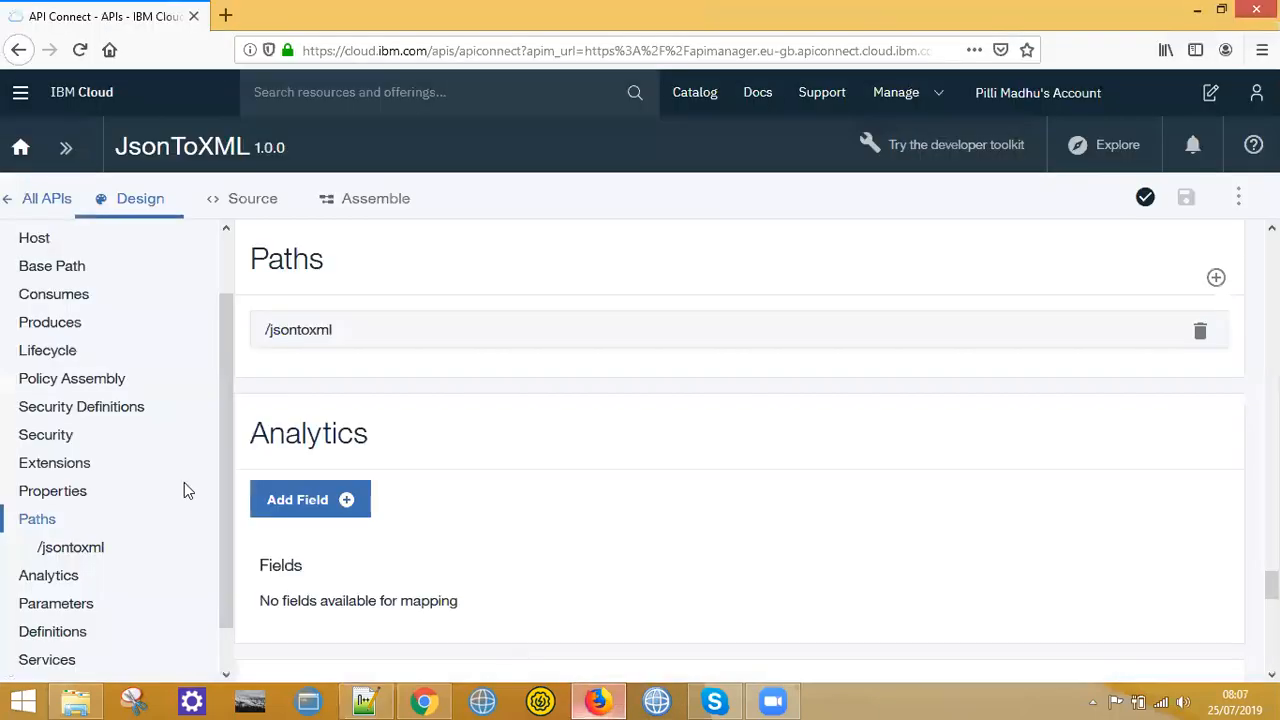
{"action": "left_click", "coordinate": [70, 200]}
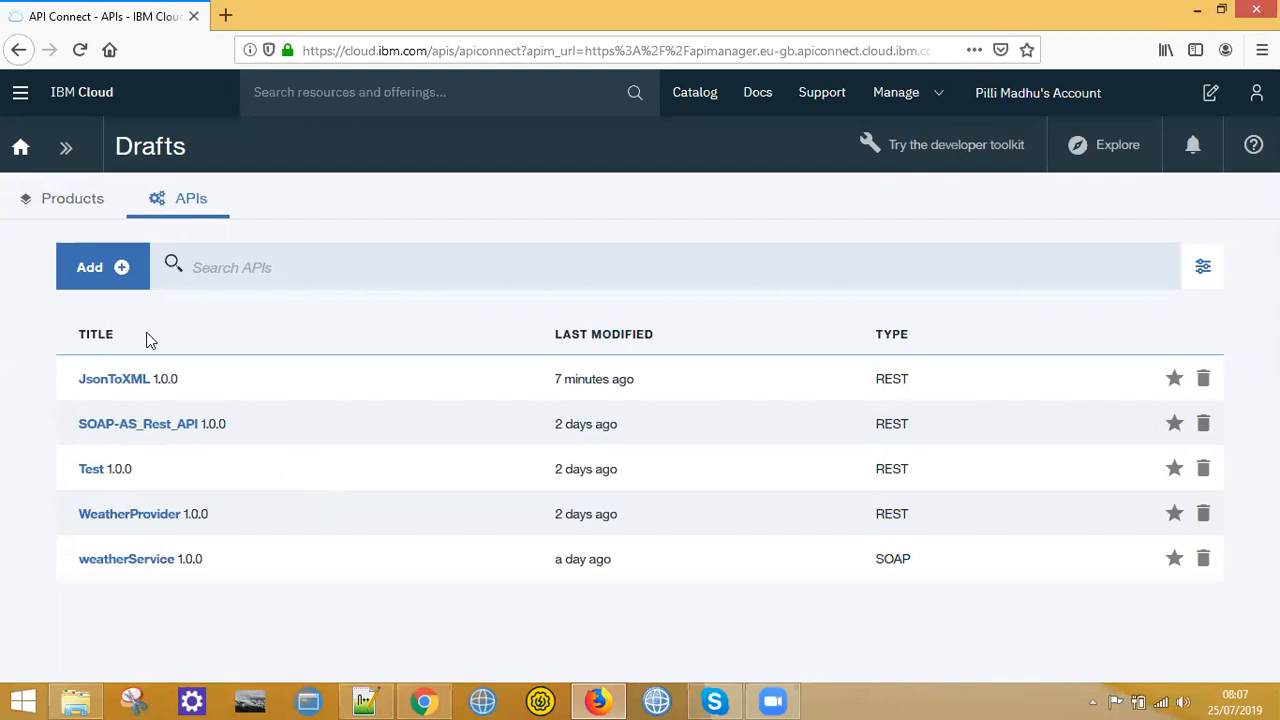
{"action": "left_click", "coordinate": [121, 272]}
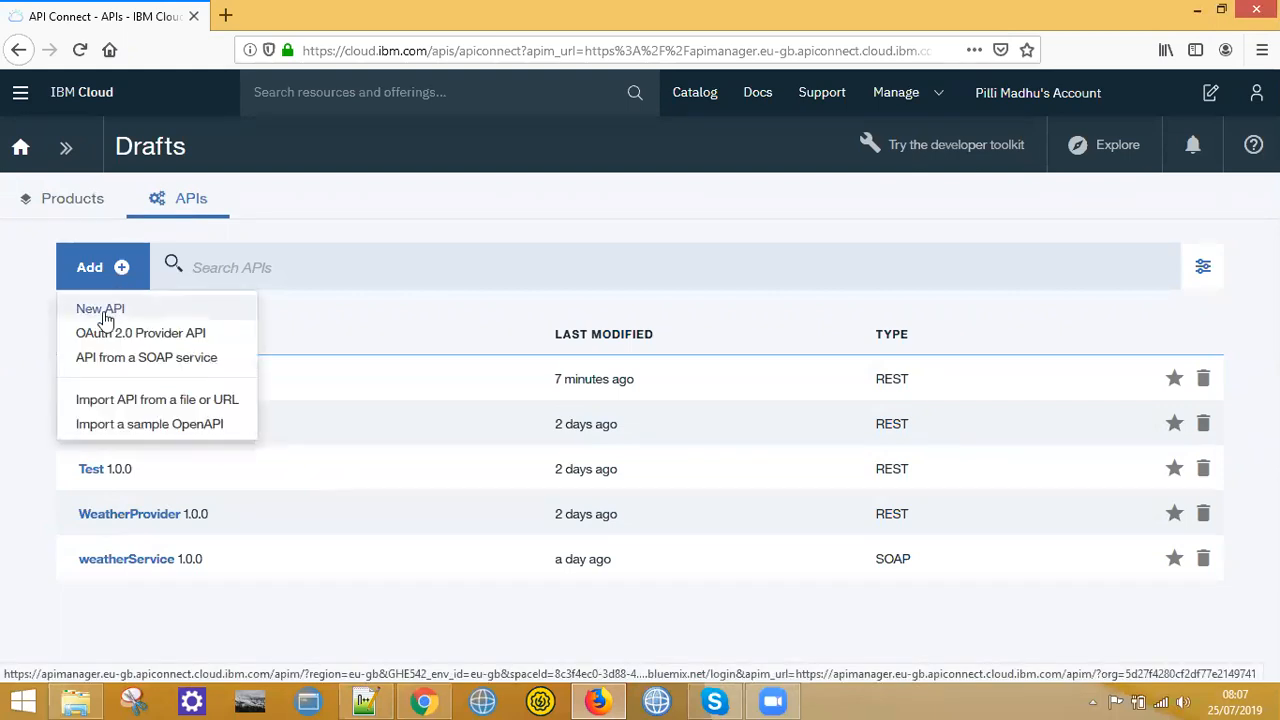
{"action": "left_click", "coordinate": [102, 312]}
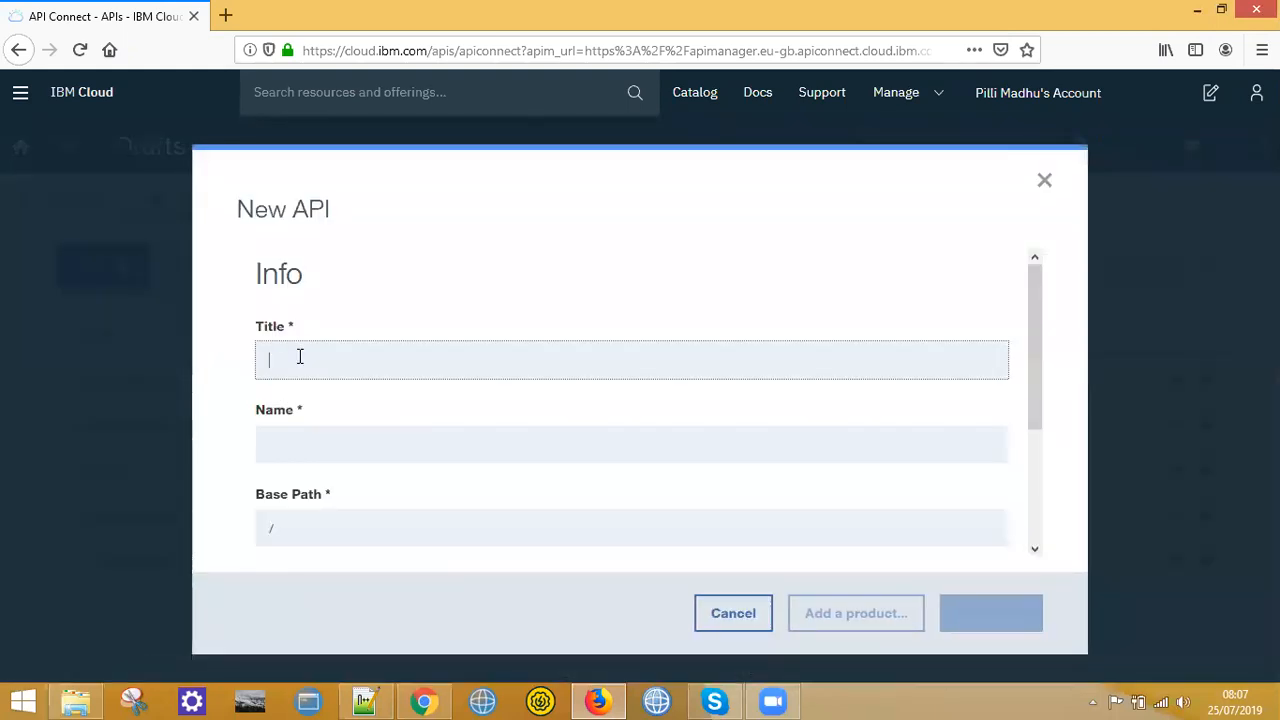
{"action": "type", "text": "If"}
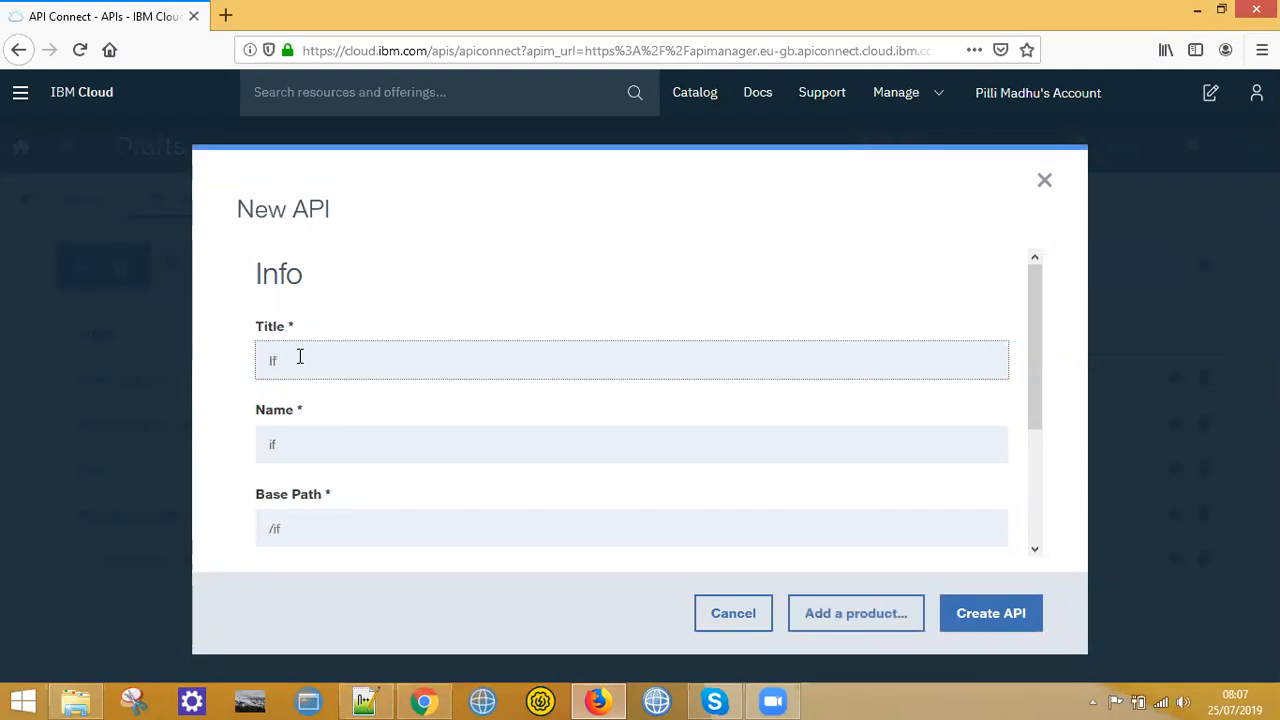
{"action": "key", "text": "BackSpace"}
{"action": "type", "text": "If"}
Step: Add the product "If product" version 1.0.0 with catalog publishing enabled, create the API, and dismiss the notification
{"action": "scroll", "coordinate": [488, 545], "scroll_direction": "down", "scroll_amount": 3}
{"action": "left_click", "coordinate": [853, 615]}
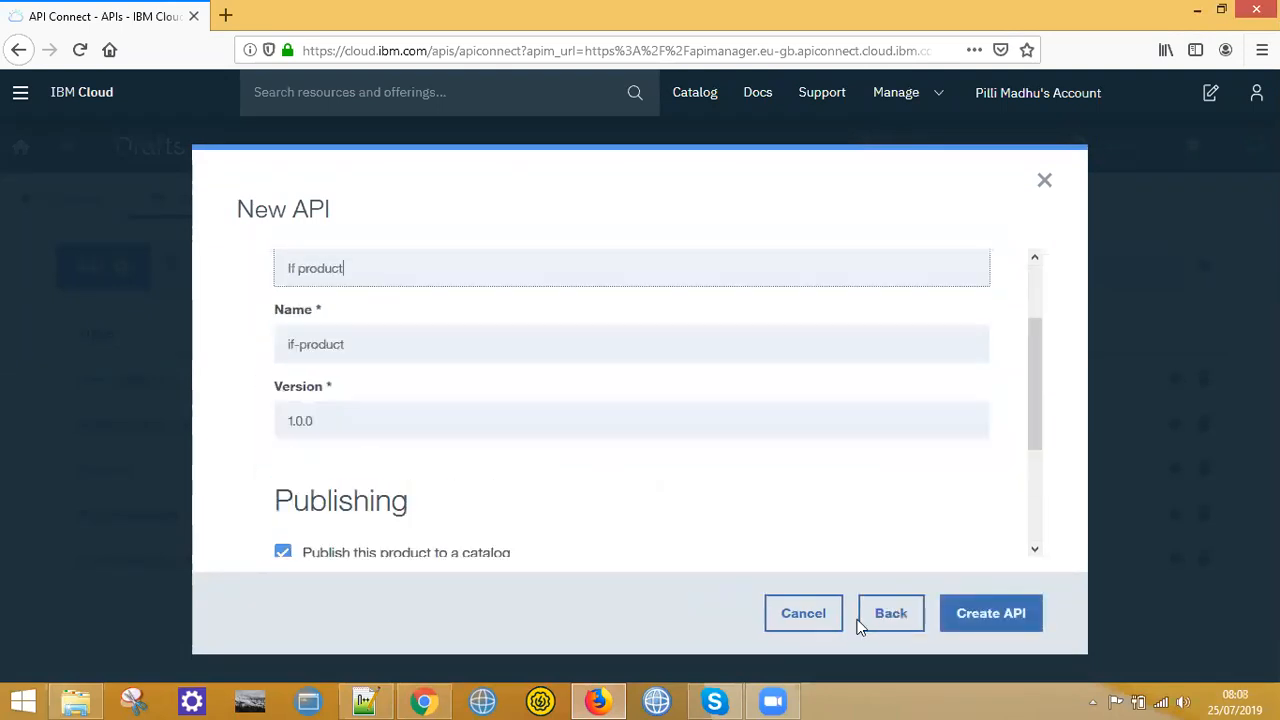
{"action": "left_click", "coordinate": [1016, 620]}
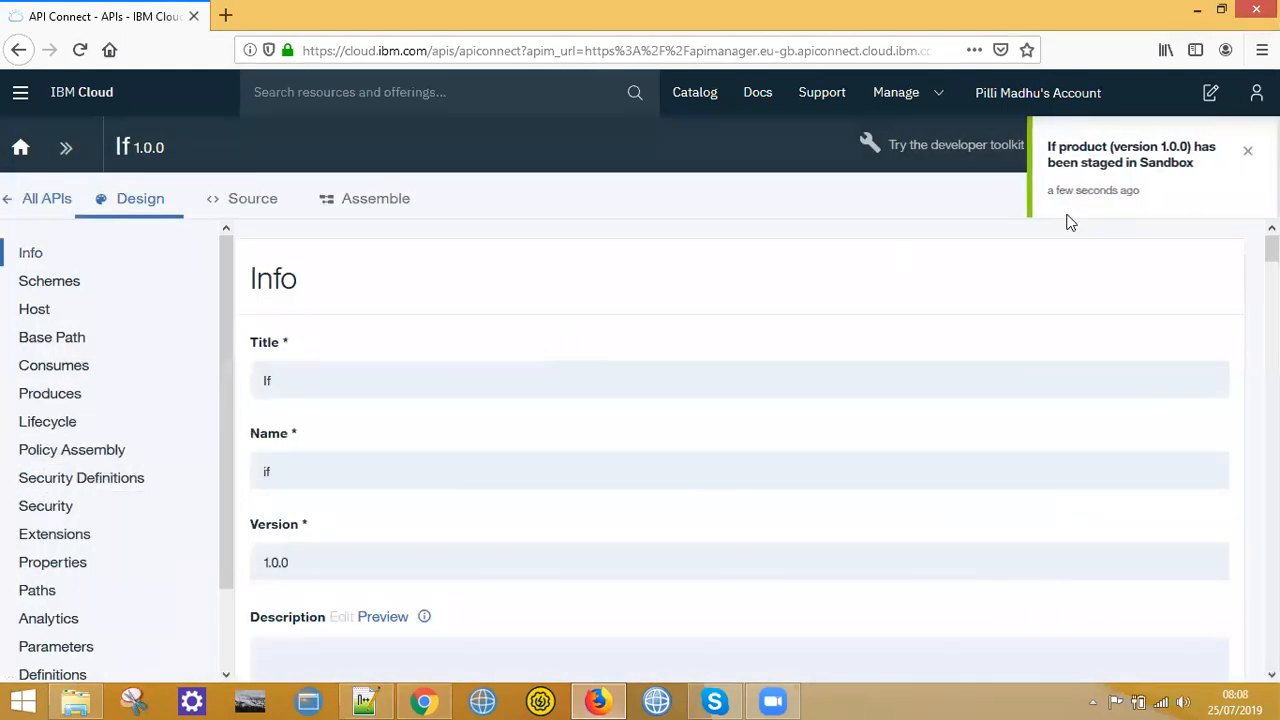
{"action": "left_click", "coordinate": [1248, 155]}
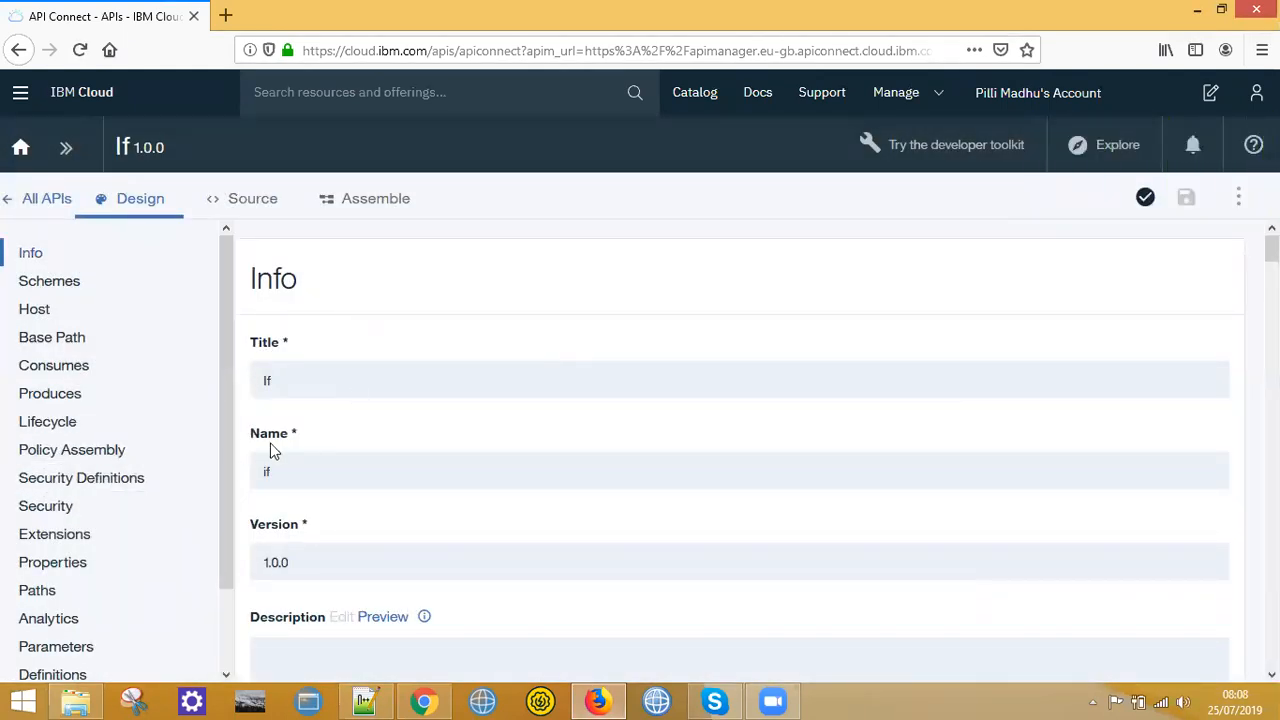
Step: Delete the clientIdHeader security definition from the If API and check its Security section
{"action": "left_click", "coordinate": [77, 477]}
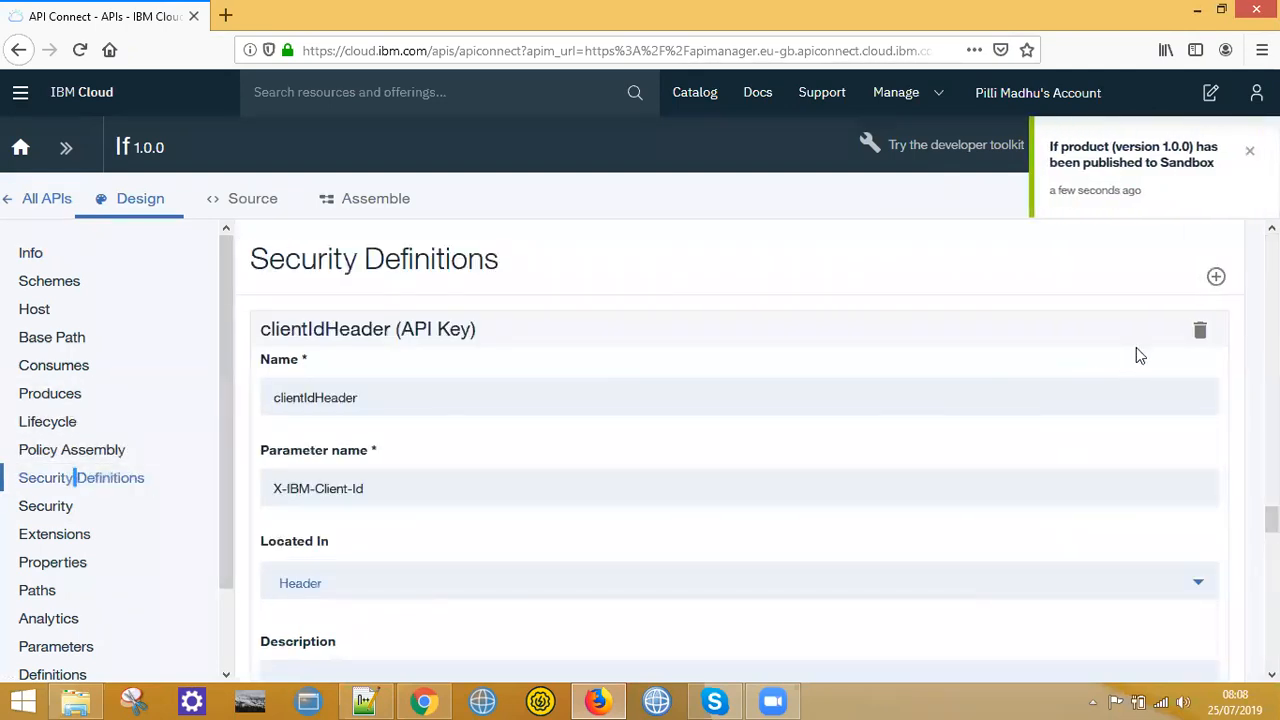
{"action": "left_click", "coordinate": [1203, 331]}
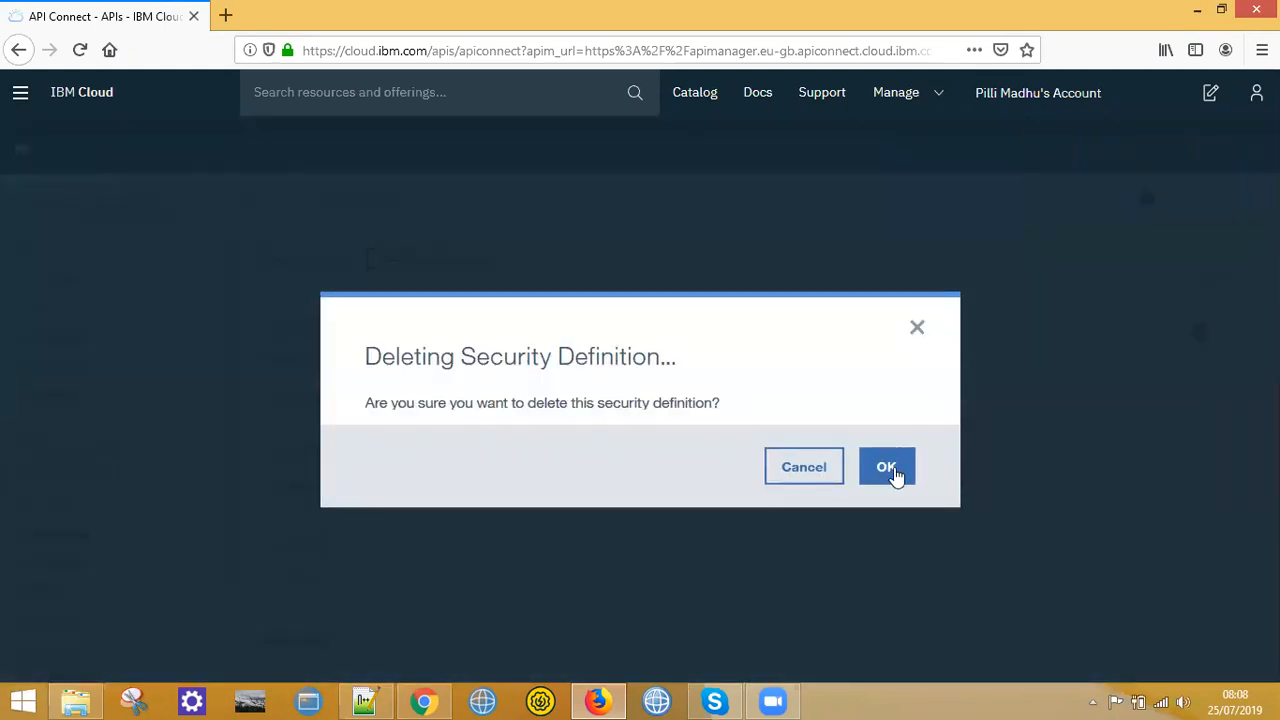
{"action": "left_click", "coordinate": [888, 470]}
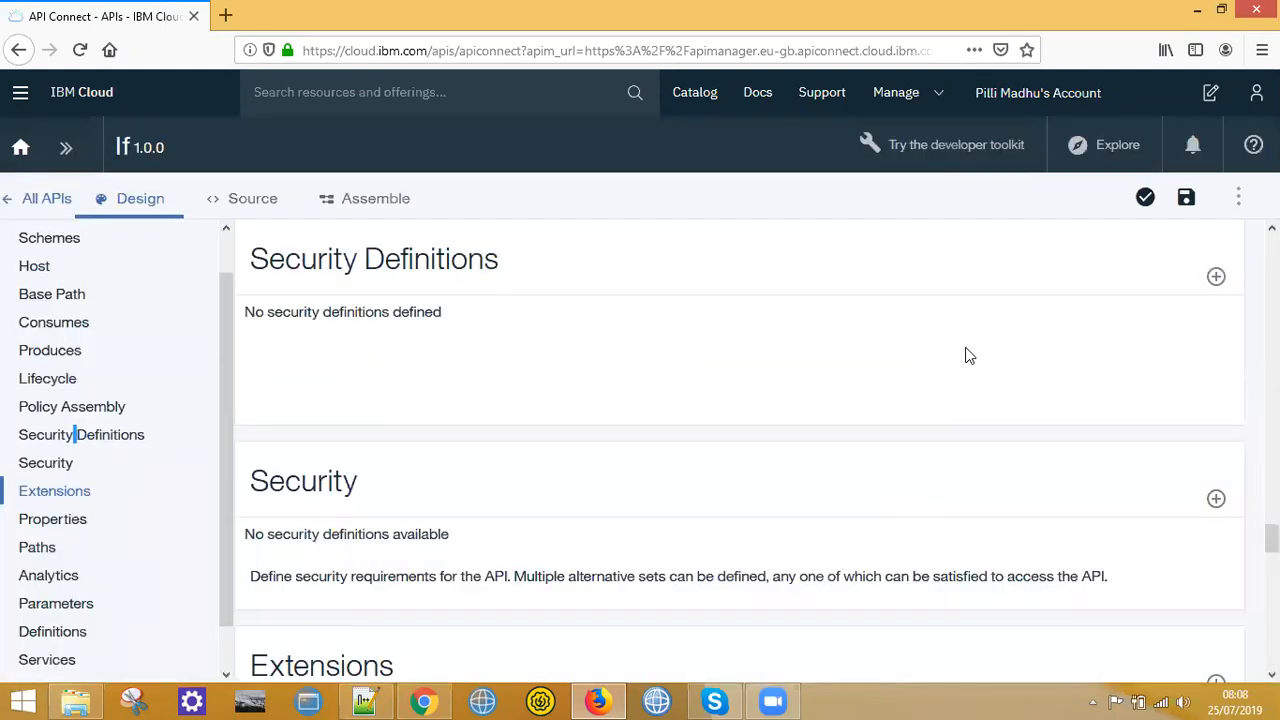
{"action": "left_click", "coordinate": [45, 466]}
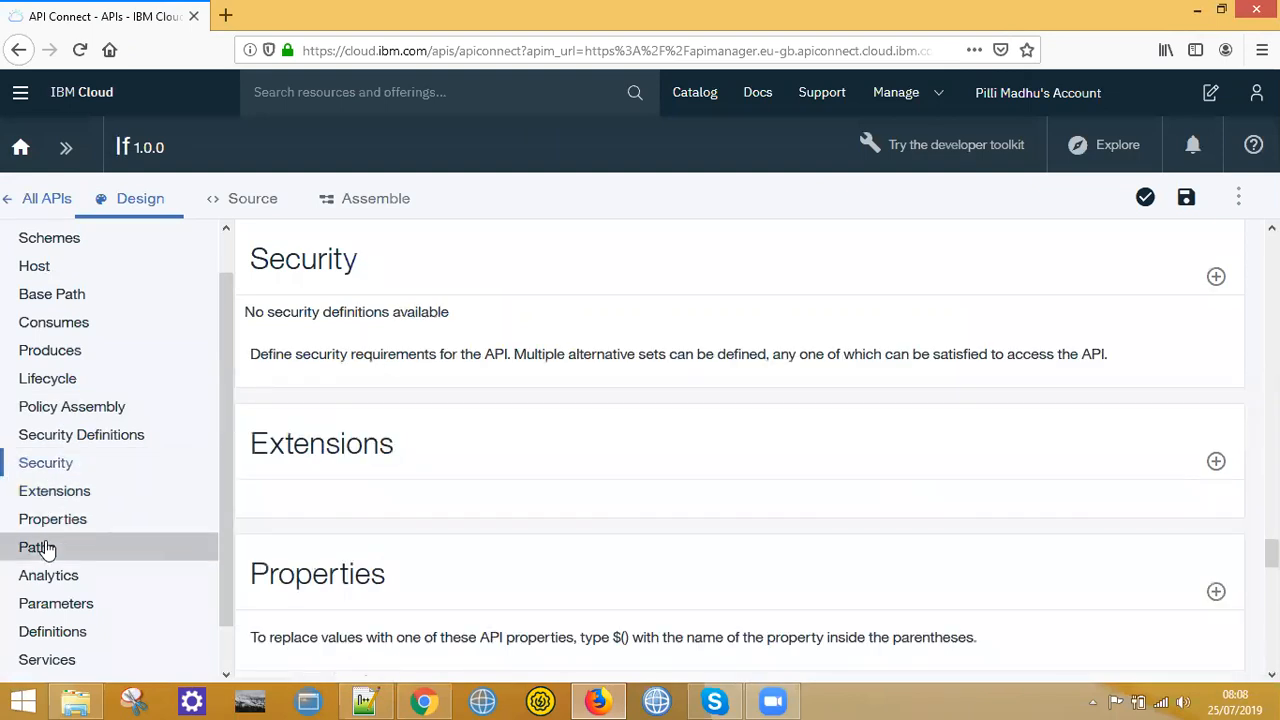
Step: Add a path to the If API and name it /if
{"action": "scroll", "coordinate": [45, 514], "scroll_direction": "down", "scroll_amount": 1}
{"action": "left_click", "coordinate": [43, 508]}
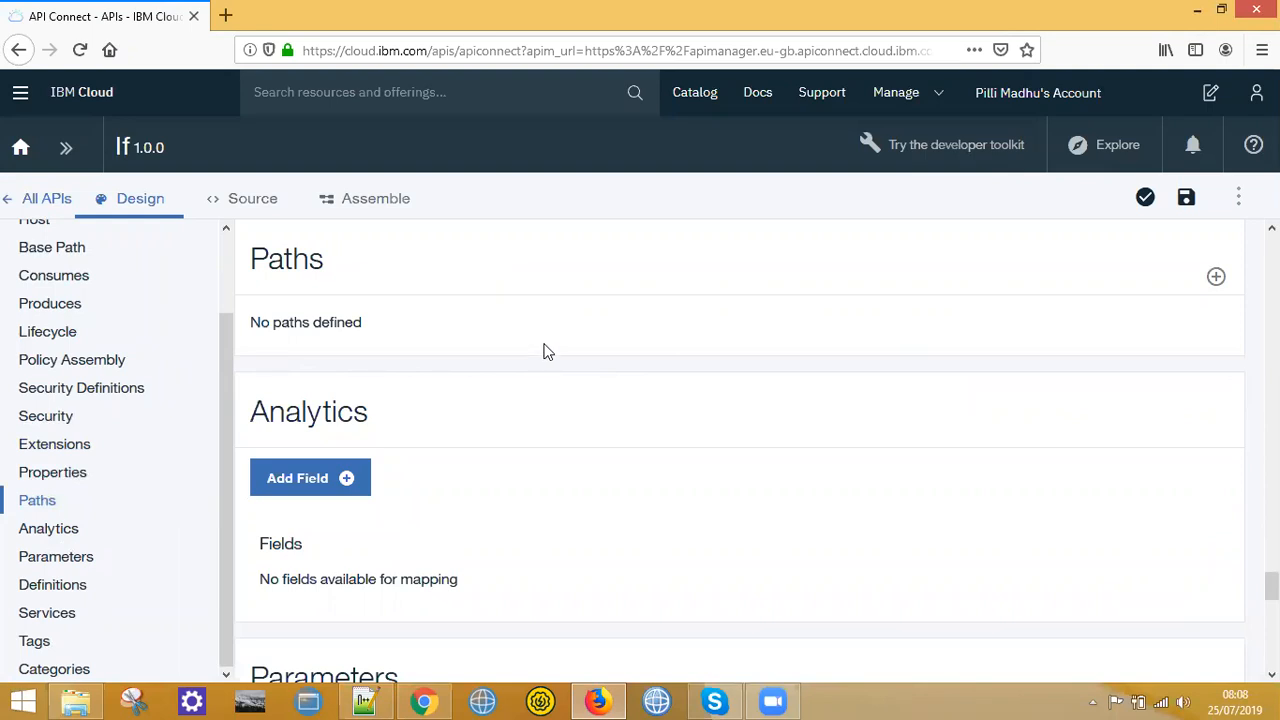
{"action": "left_click", "coordinate": [1217, 278]}
{"action": "left_click", "coordinate": [391, 322]}
{"action": "left_click", "coordinate": [342, 392]}
{"action": "key", "text": "BackSpace"}
{"action": "key", "text": "BackSpace"}
{"action": "key", "text": "BackSpace"}
{"action": "key", "text": "BackSpace"}
{"action": "key", "text": "BackSpace"}
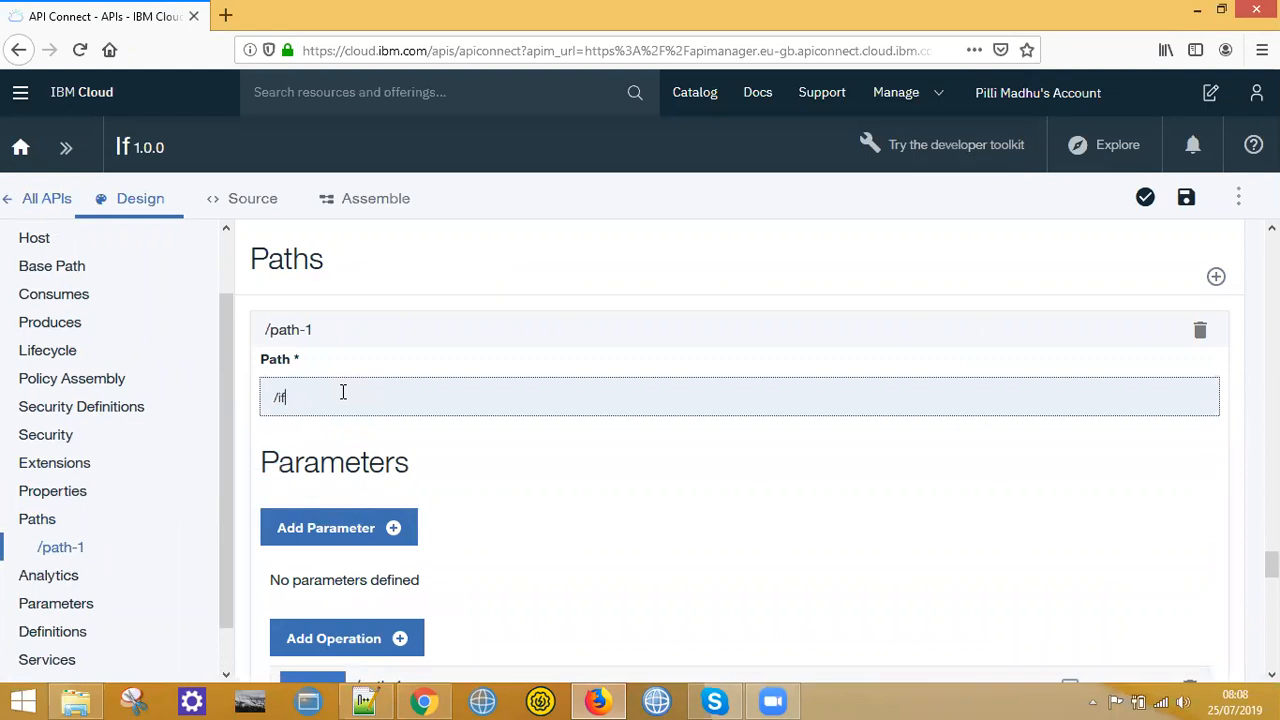
{"action": "type", "text": "lf"}
Step: Delete the default GET operation from the new path
{"action": "scroll", "coordinate": [354, 470], "scroll_direction": "down", "scroll_amount": 4}
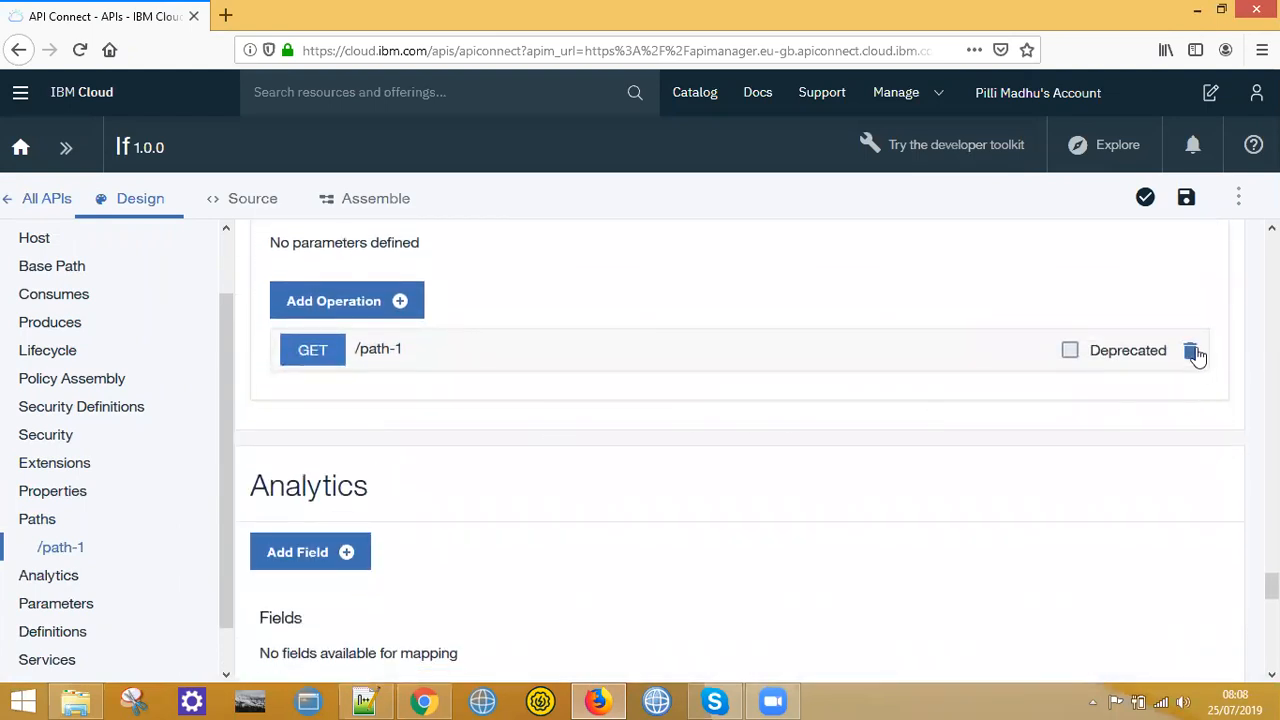
{"action": "left_click", "coordinate": [1193, 352]}
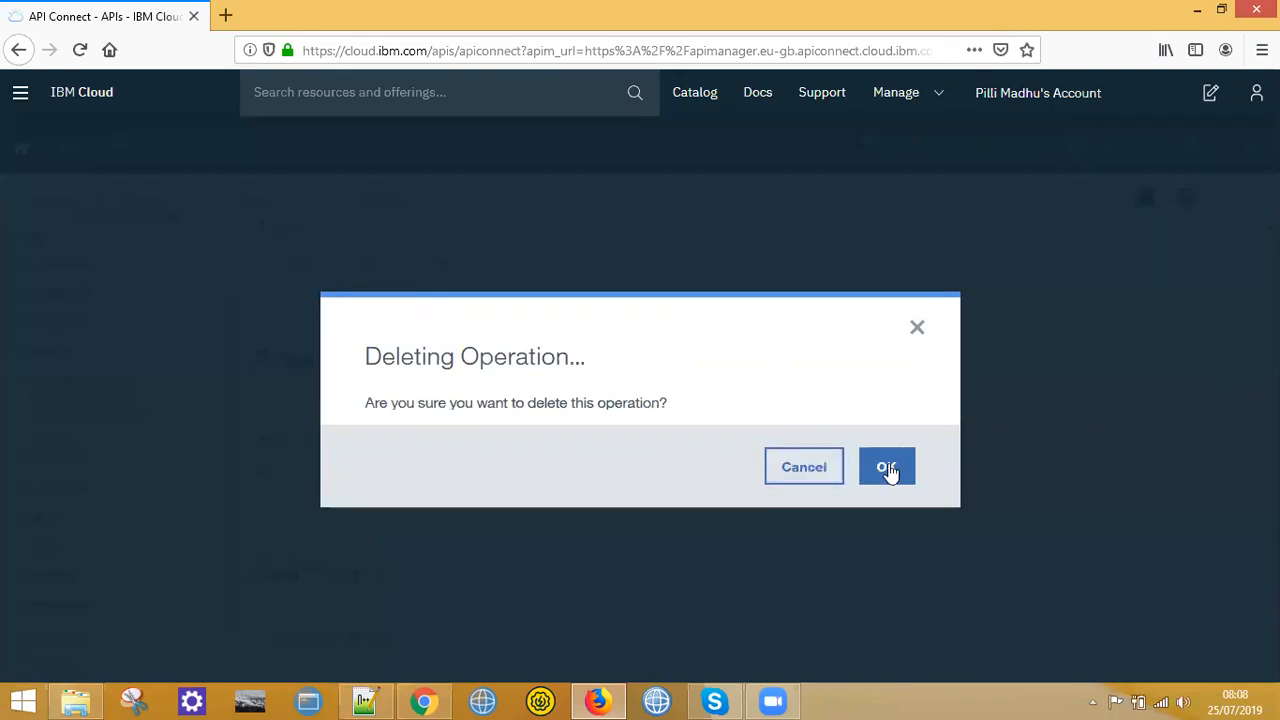
{"action": "left_click", "coordinate": [887, 467]}
Step: Add a POST operation to the /if path and expand its details
{"action": "scroll", "coordinate": [389, 481], "scroll_direction": "up", "scroll_amount": 3}
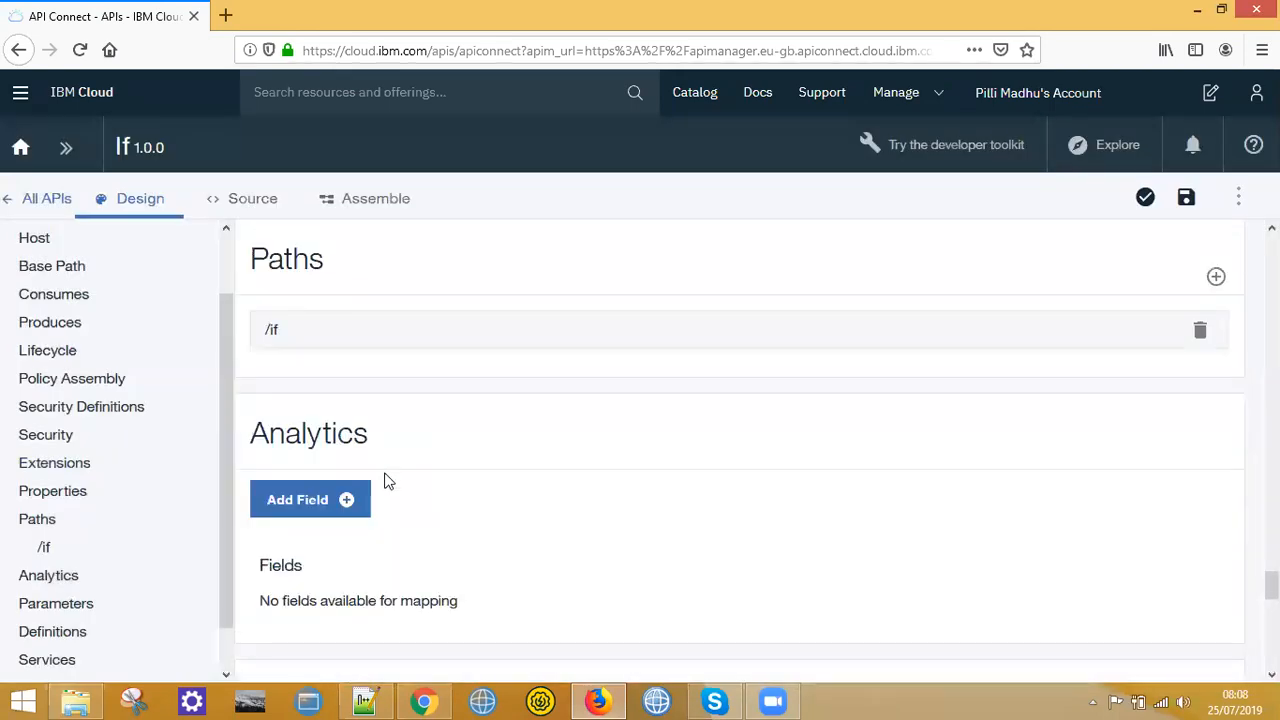
{"action": "left_click", "coordinate": [309, 331]}
{"action": "scroll", "coordinate": [340, 475], "scroll_direction": "down", "scroll_amount": 3}
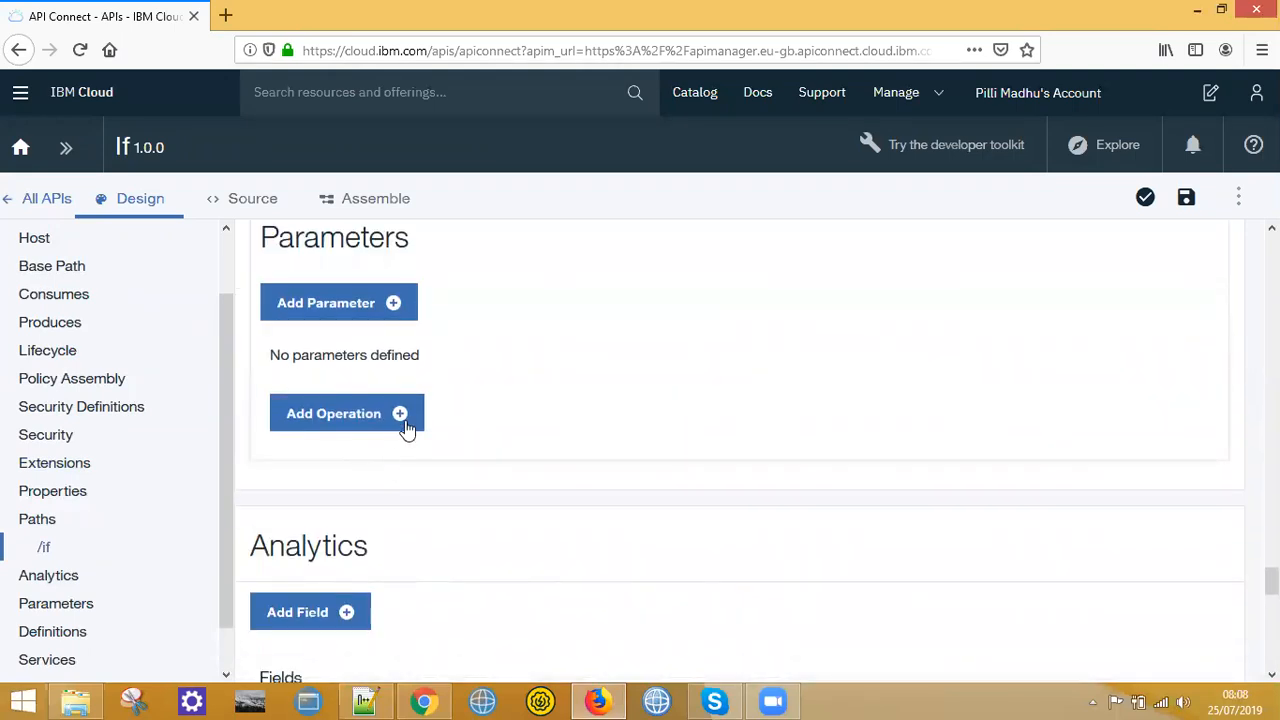
{"action": "left_click", "coordinate": [405, 418]}
{"action": "left_click", "coordinate": [332, 481]}
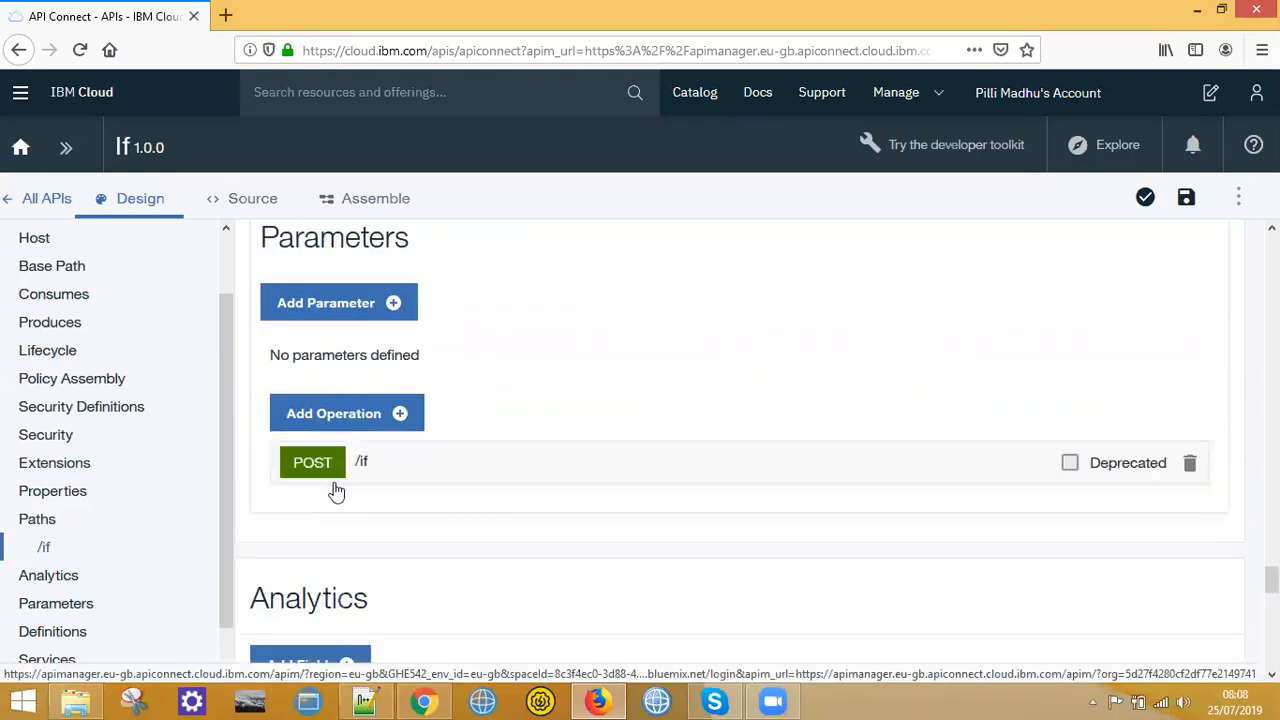
{"action": "left_click", "coordinate": [409, 472]}
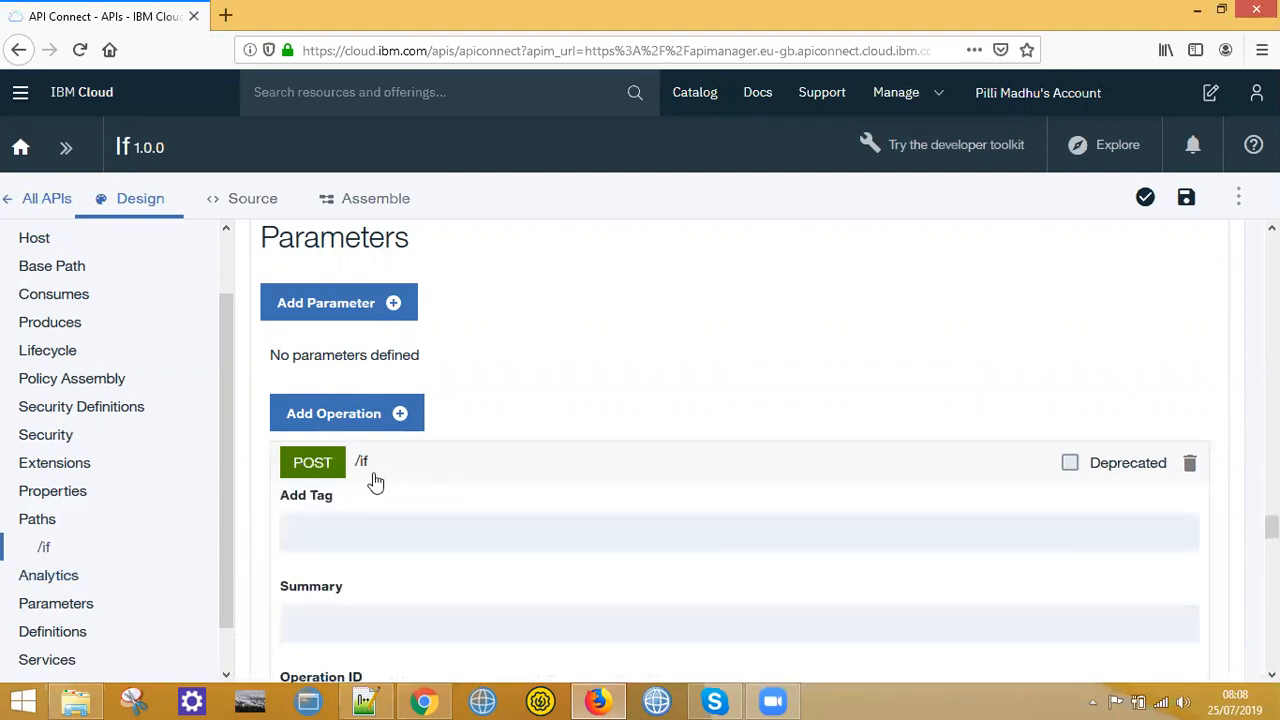
Step: Add a parameter named payload to the POST operation and locate it in Body
{"action": "scroll", "coordinate": [371, 480], "scroll_direction": "down", "scroll_amount": 5}
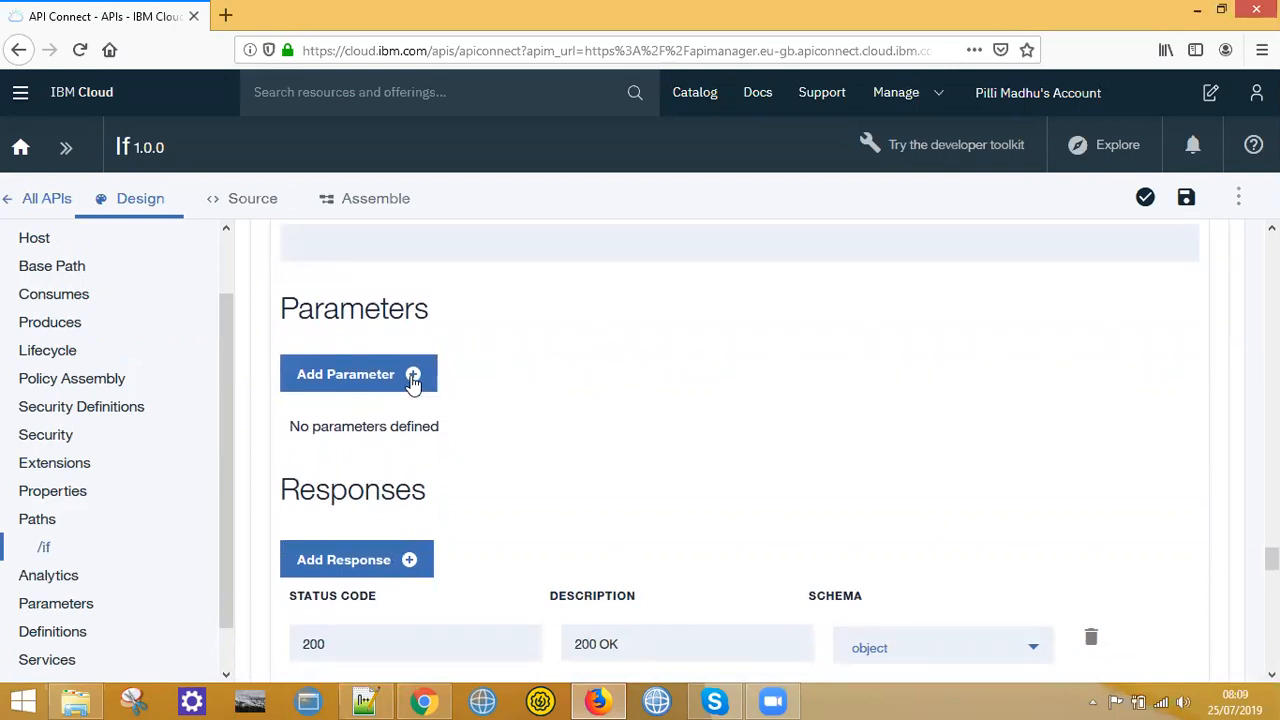
{"action": "left_click", "coordinate": [413, 380]}
{"action": "left_click", "coordinate": [345, 416]}
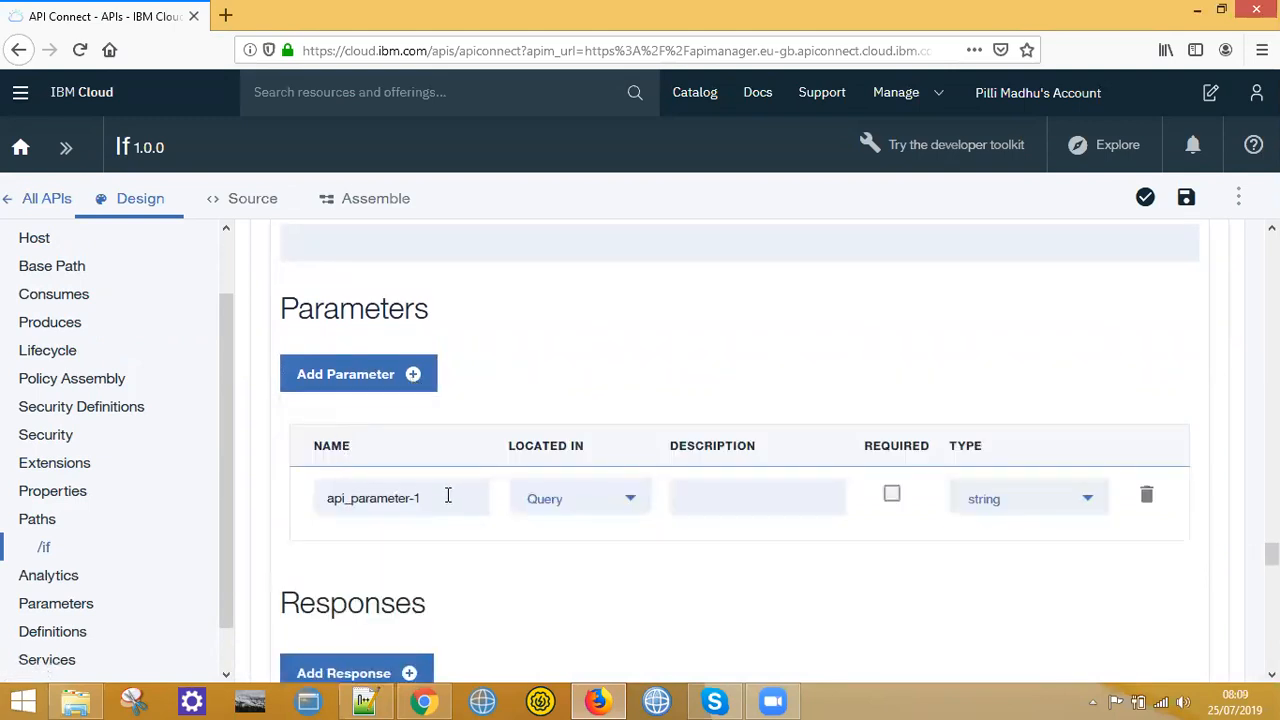
{"action": "left_click_drag", "start_coordinate": [449, 494], "coordinate": [306, 500]}
{"action": "type", "text": "pay"}
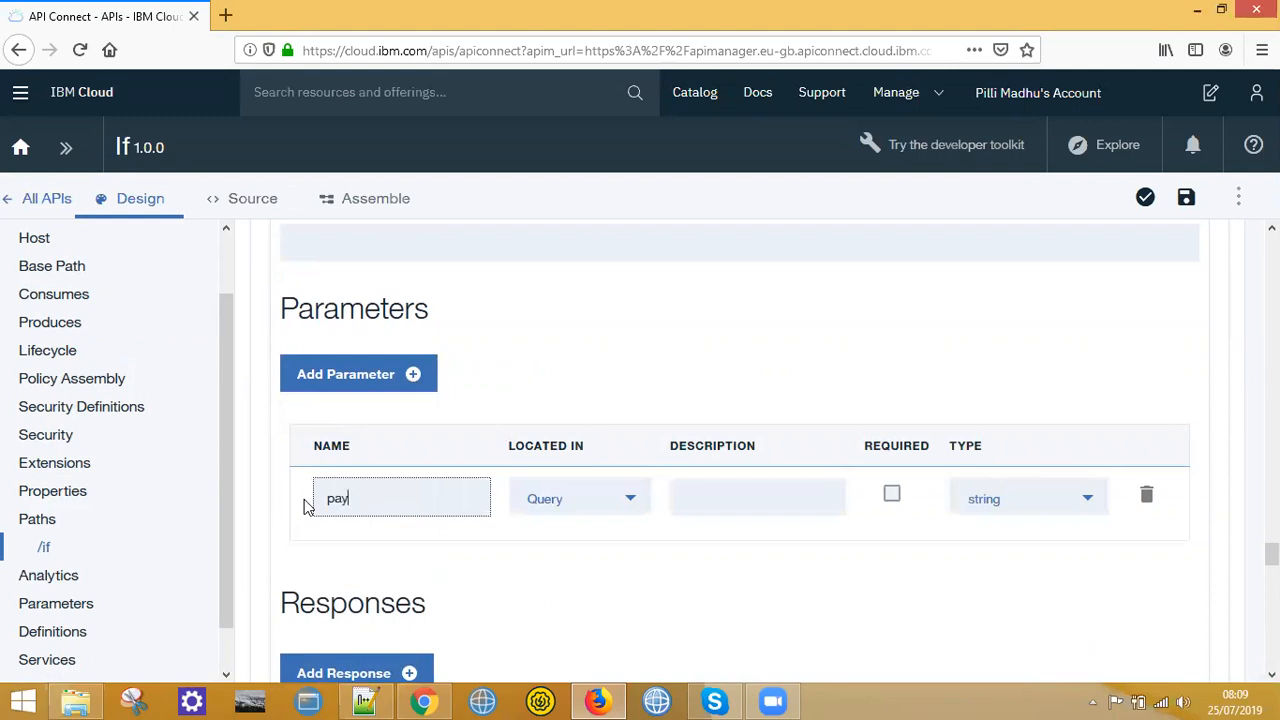
{"action": "type", "text": "load"}
{"action": "left_click", "coordinate": [630, 512]}
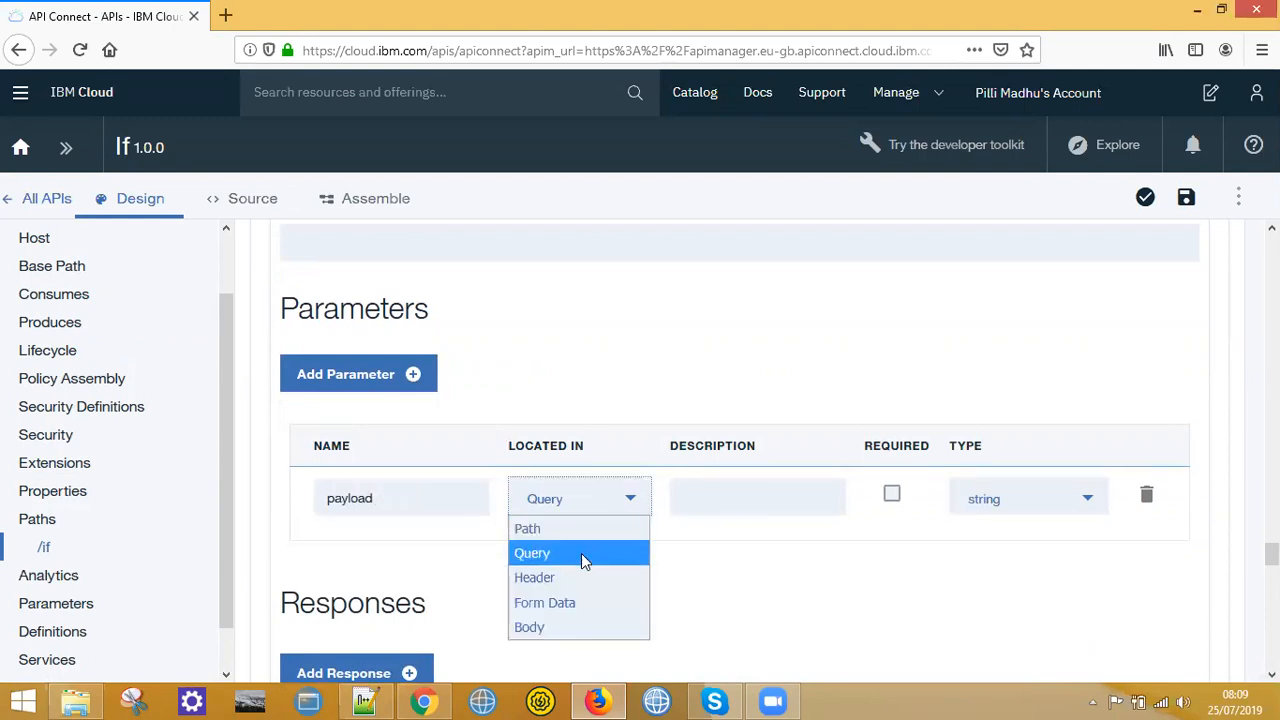
{"action": "left_click", "coordinate": [535, 627]}
Step: Check the POST operation's 200 response and save the If API
{"action": "scroll", "coordinate": [455, 555], "scroll_direction": "down", "scroll_amount": 2}
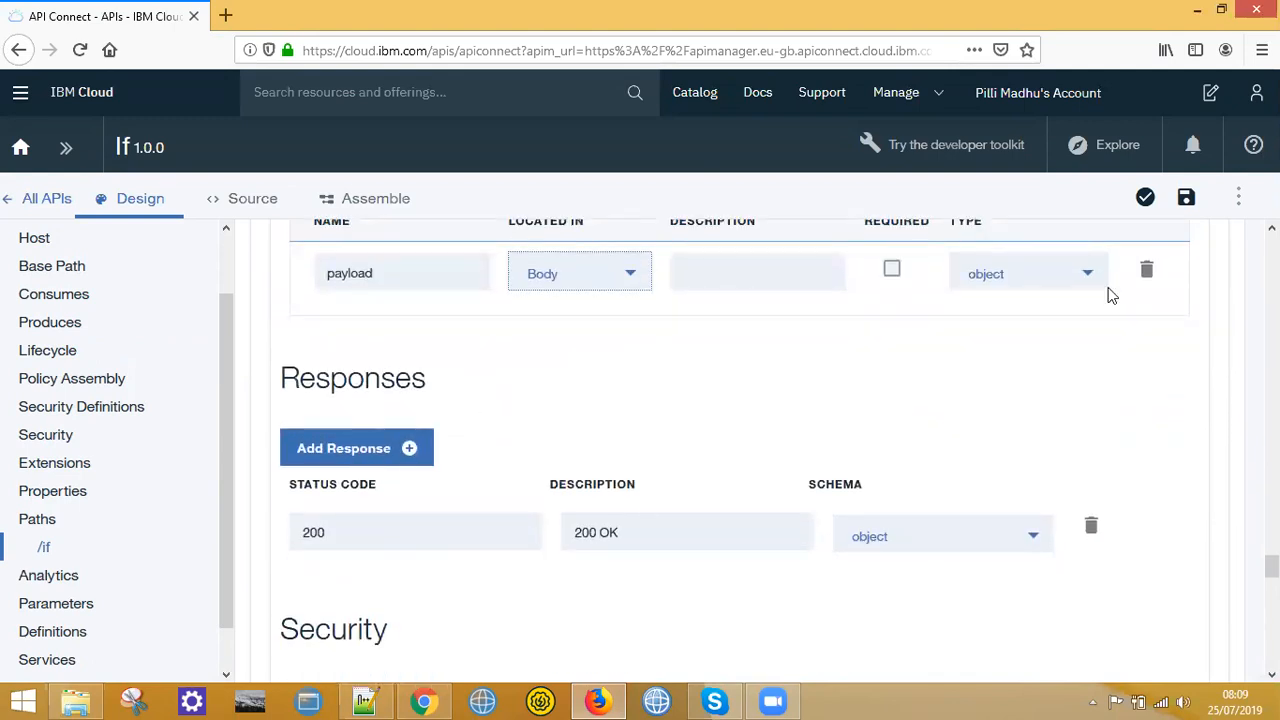
{"action": "left_click", "coordinate": [304, 537]}
{"action": "double_click", "coordinate": [304, 537]}
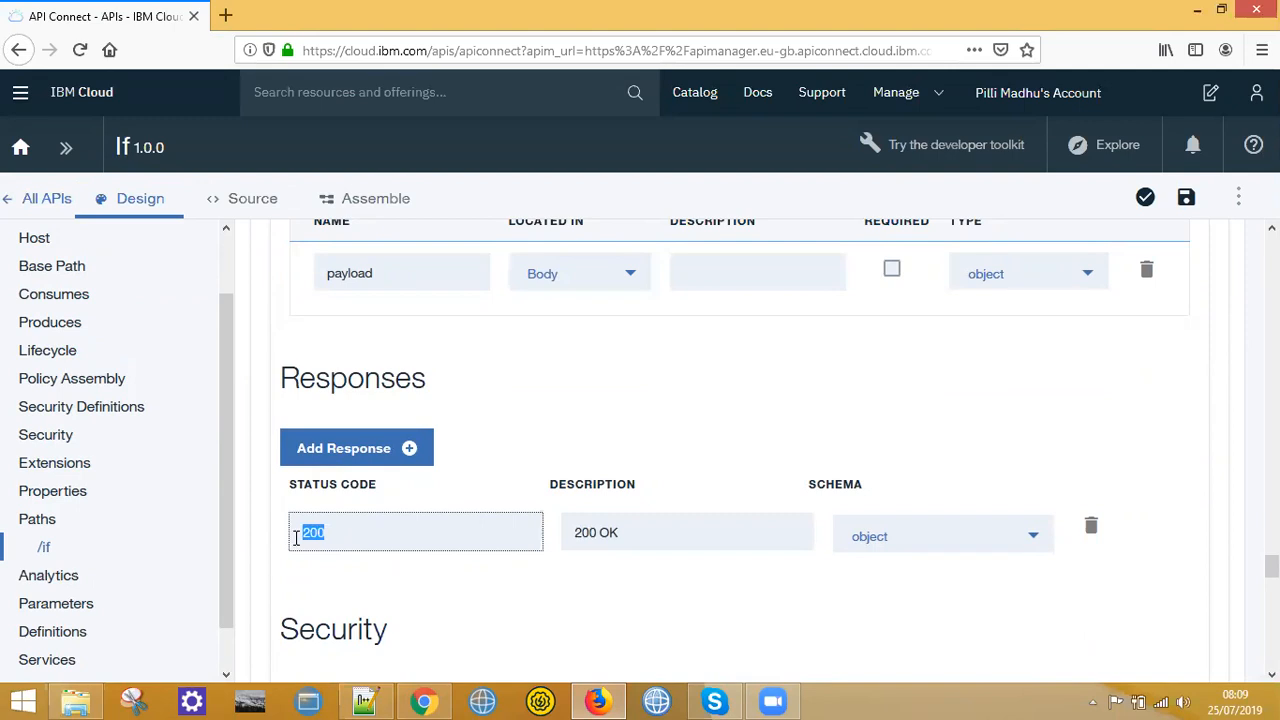
{"action": "left_click", "coordinate": [360, 537]}
{"action": "left_click", "coordinate": [1186, 196]}
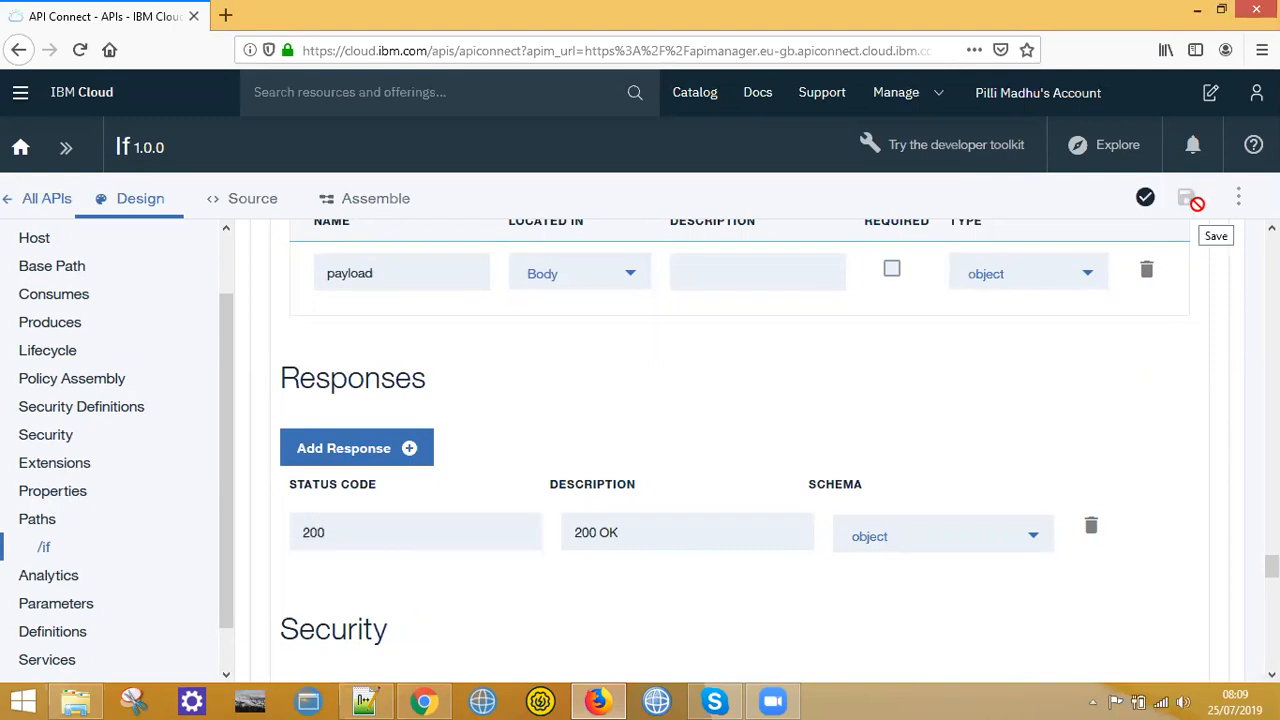
{"action": "left_click", "coordinate": [1247, 151]}
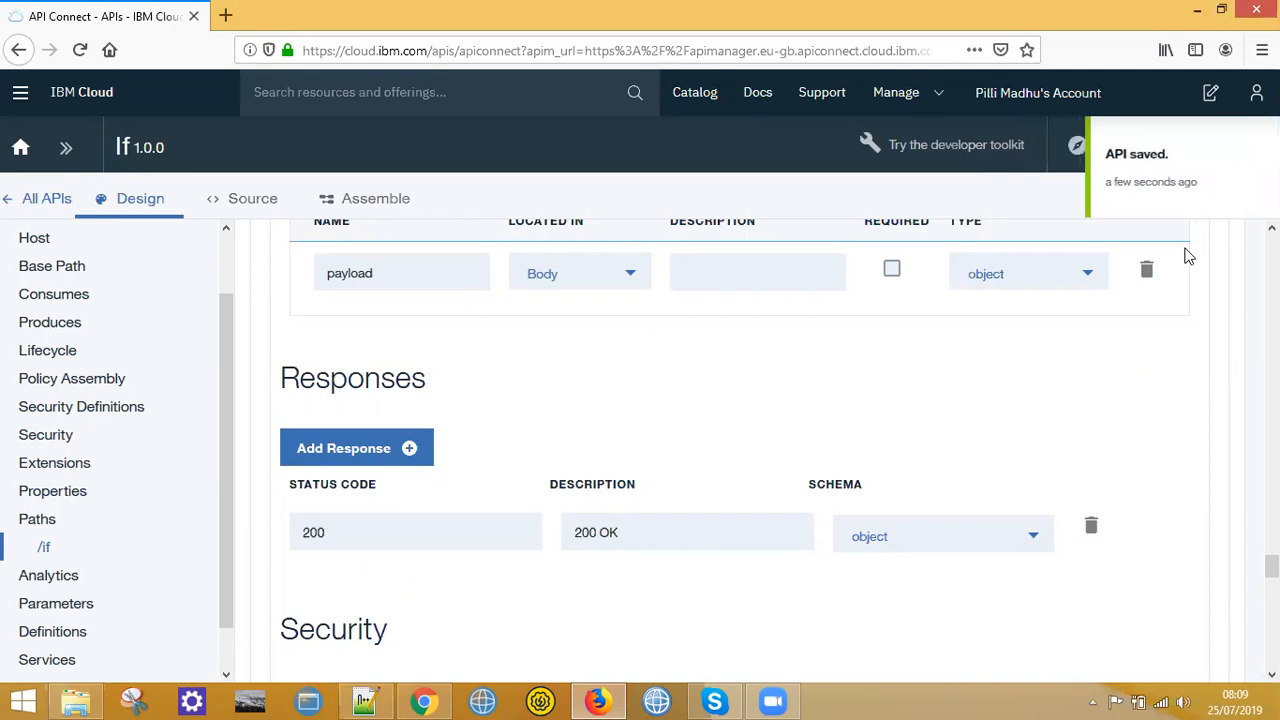
Step: Open the If API's assembly and delete the default invoke policy from the flow
{"action": "left_click", "coordinate": [387, 205]}
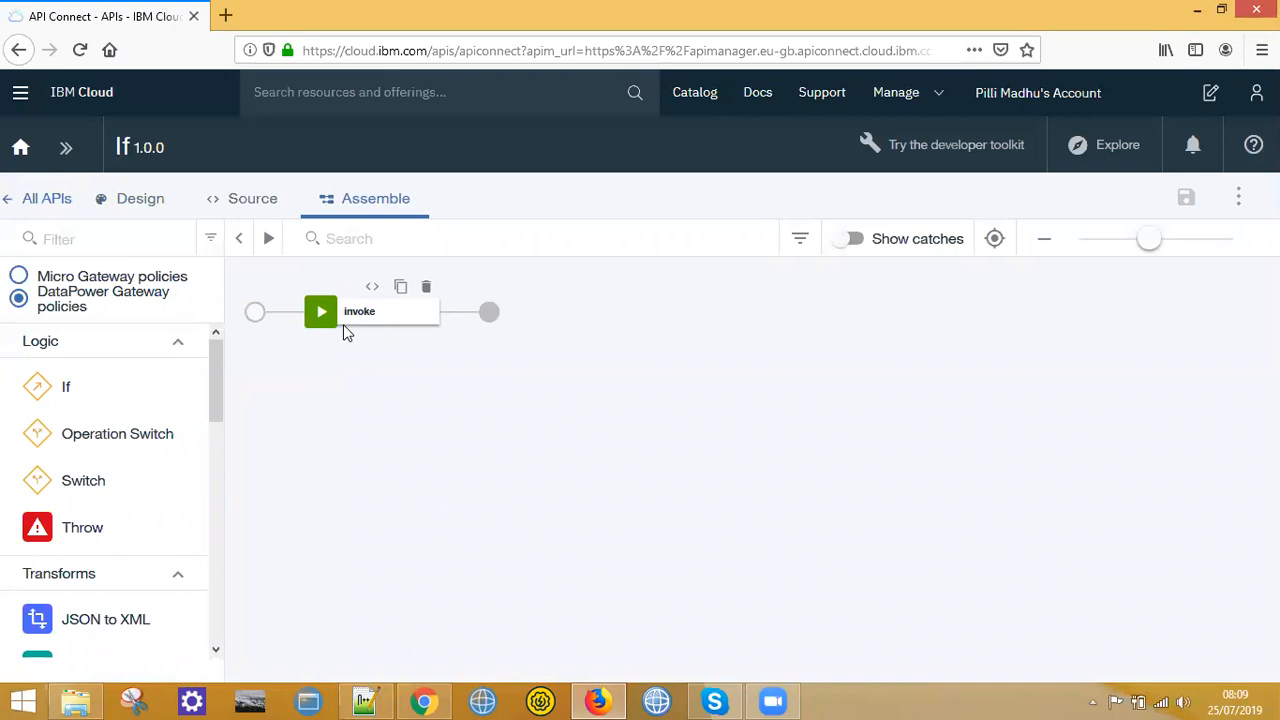
{"action": "left_click", "coordinate": [426, 287]}
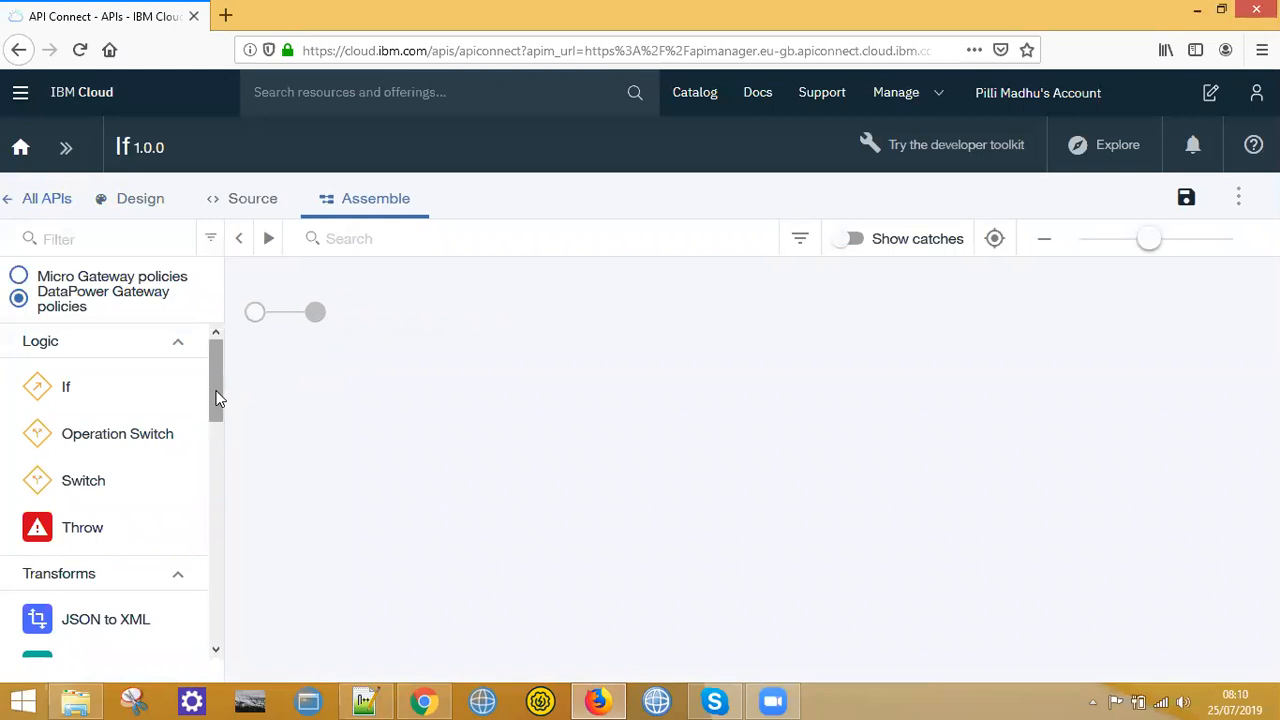
Step: Switch to Notepad++ and review the sample JSON and the notes on converting it to XML when id is 123
{"action": "left_click", "coordinate": [364, 700]}
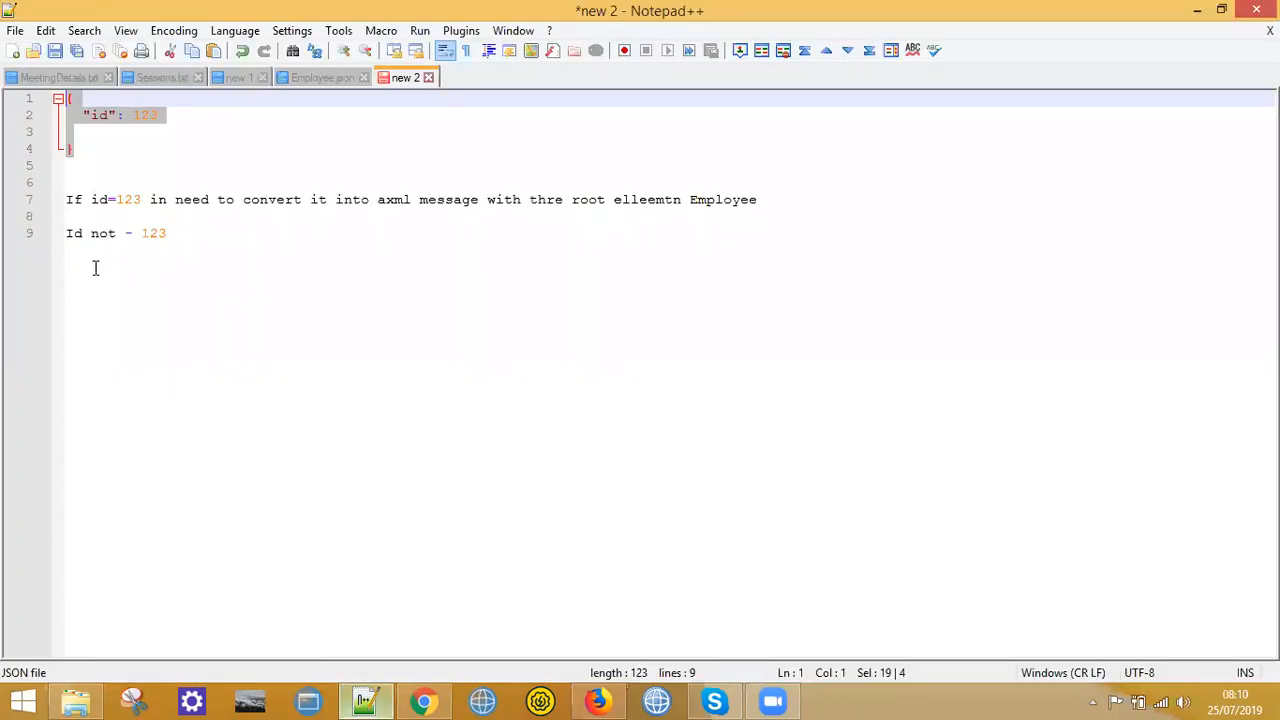
{"action": "left_click", "coordinate": [95, 160]}
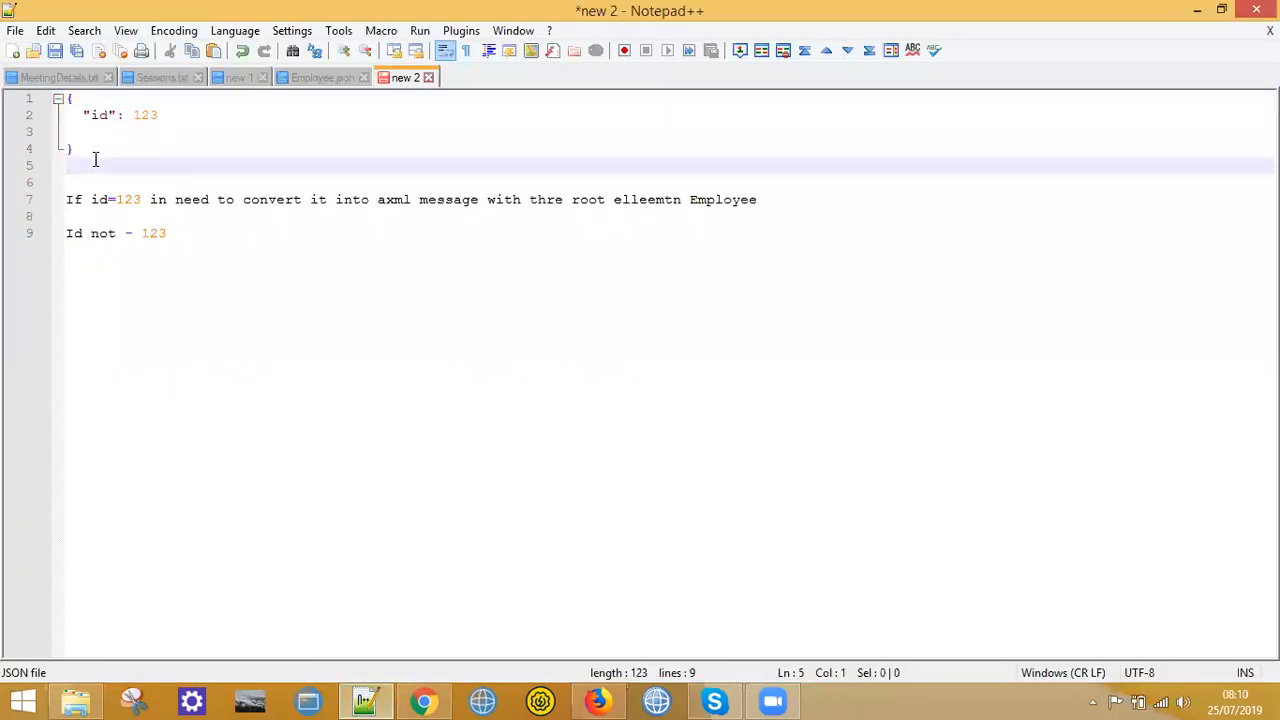
{"action": "left_click_drag", "start_coordinate": [86, 154], "coordinate": [62, 98]}
{"action": "left_click", "coordinate": [99, 150]}
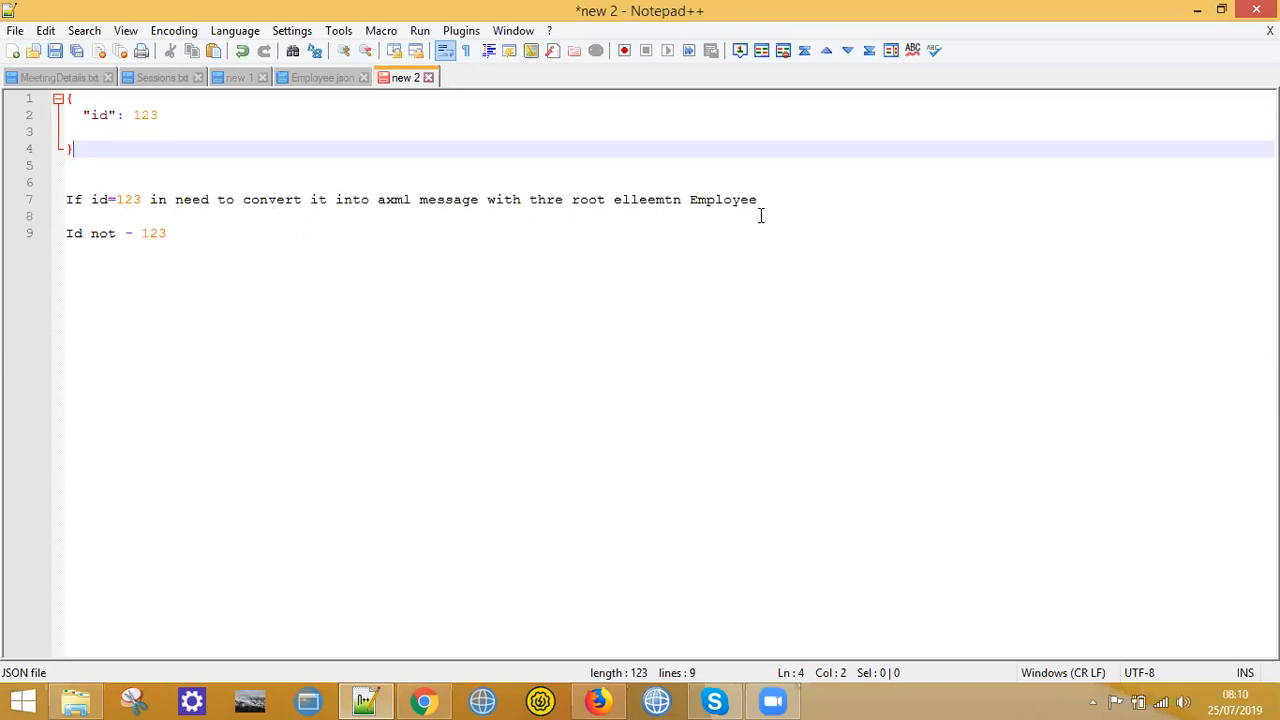
{"action": "left_click", "coordinate": [426, 220]}
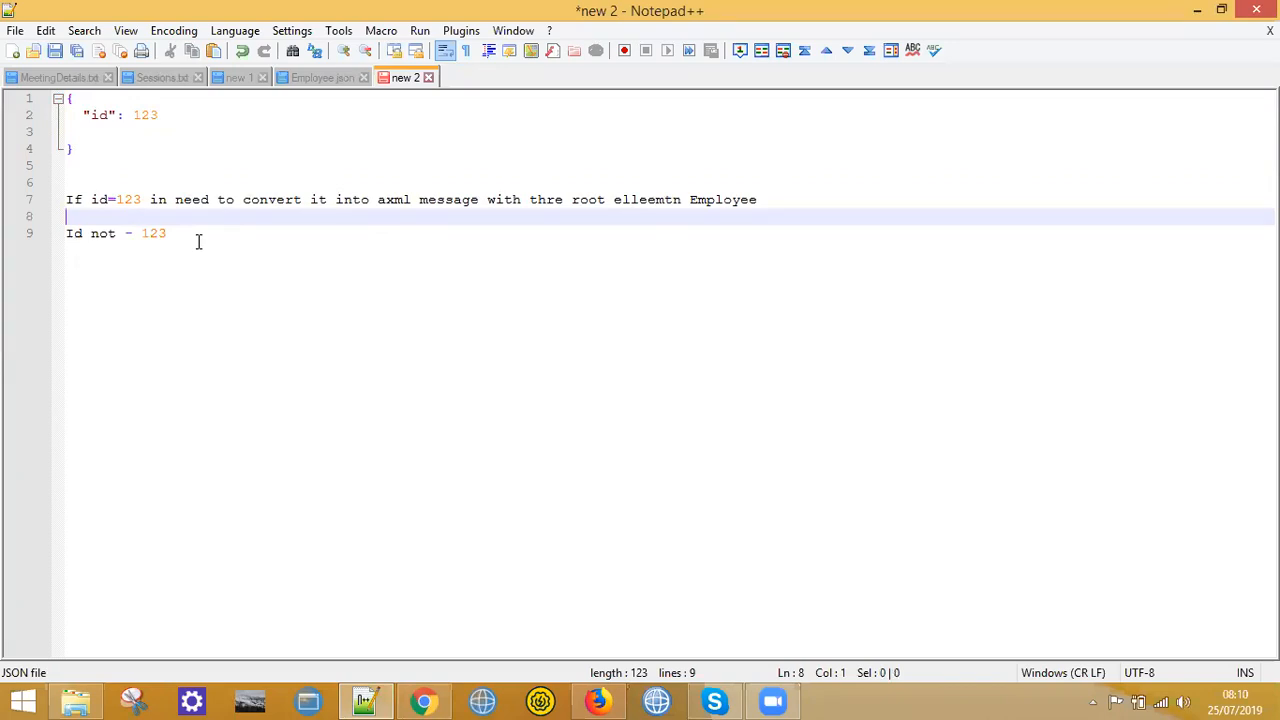
{"action": "left_click_drag", "start_coordinate": [75, 148], "coordinate": [62, 97]}
{"action": "left_click", "coordinate": [110, 151]}
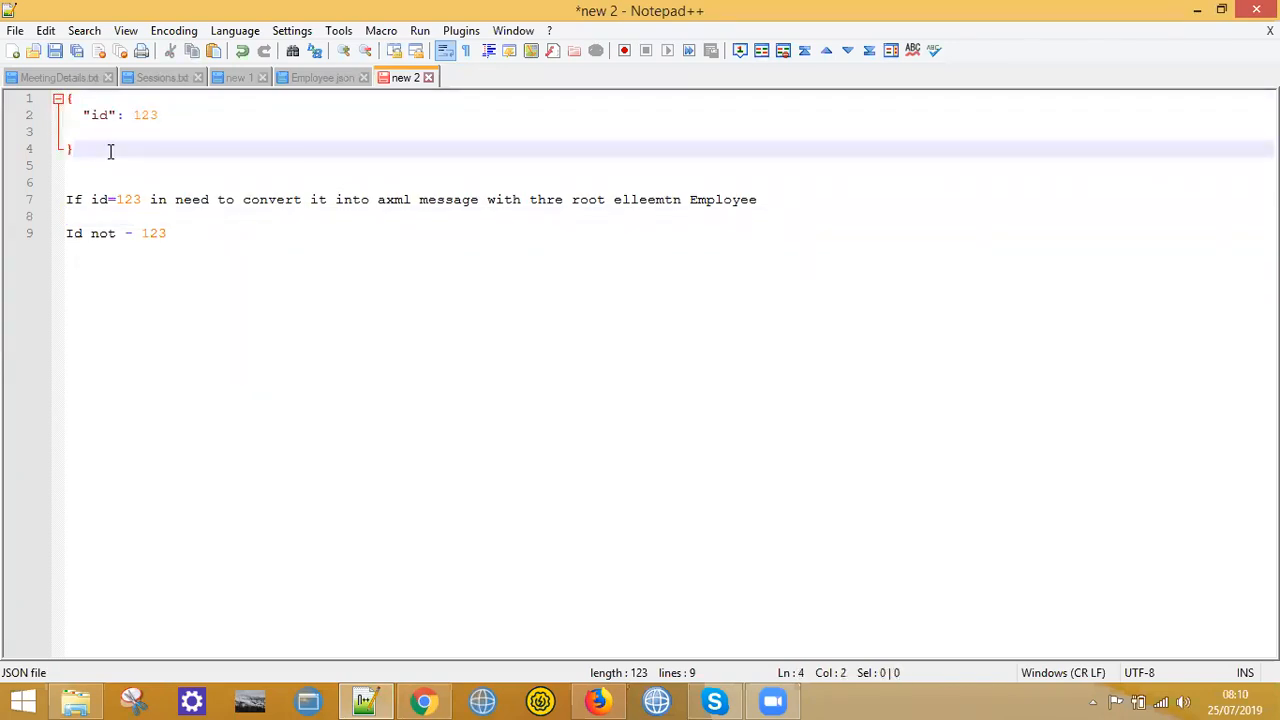
Step: Switch back to Firefox and add an If logic policy to the empty assembly flow
{"action": "left_click", "coordinate": [598, 701]}
{"action": "left_click_drag", "start_coordinate": [63, 389], "coordinate": [283, 315]}
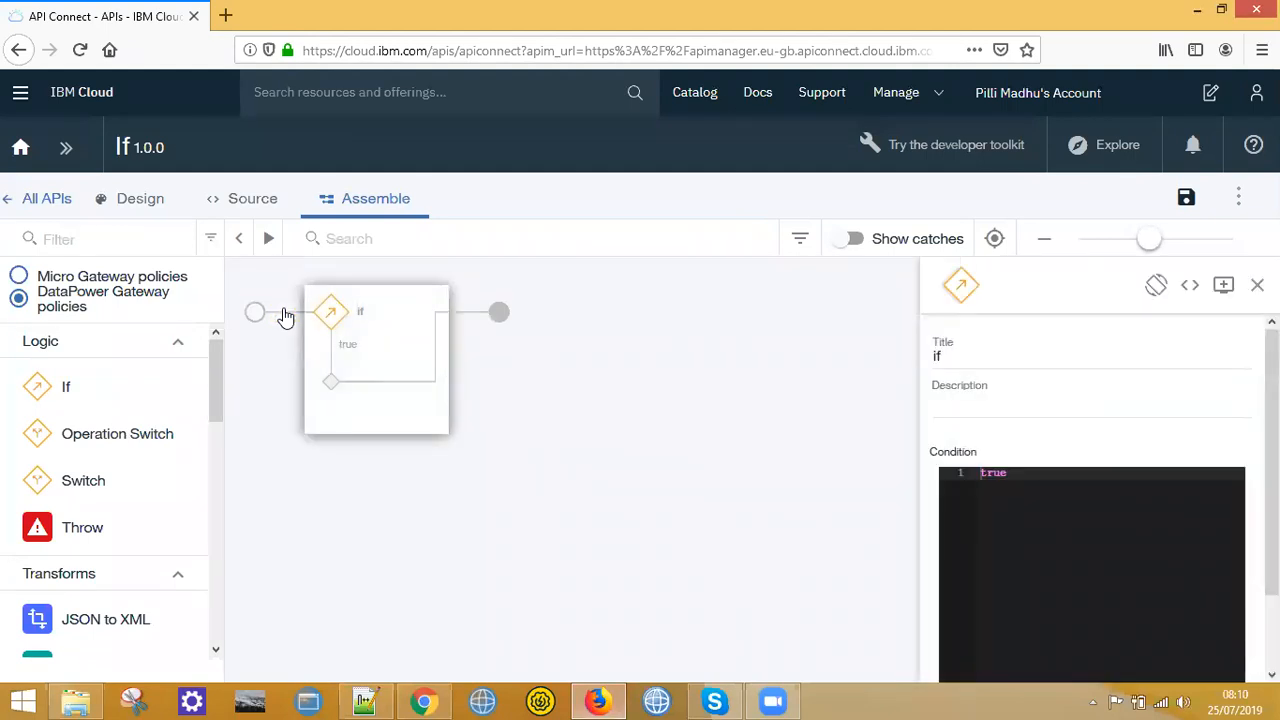
Step: Recheck the id line of the sample JSON in Notepad++ and return to the assembly in Firefox
{"action": "left_click", "coordinate": [365, 701]}
{"action": "left_click_drag", "start_coordinate": [160, 115], "coordinate": [82, 115]}
{"action": "left_click", "coordinate": [135, 145]}
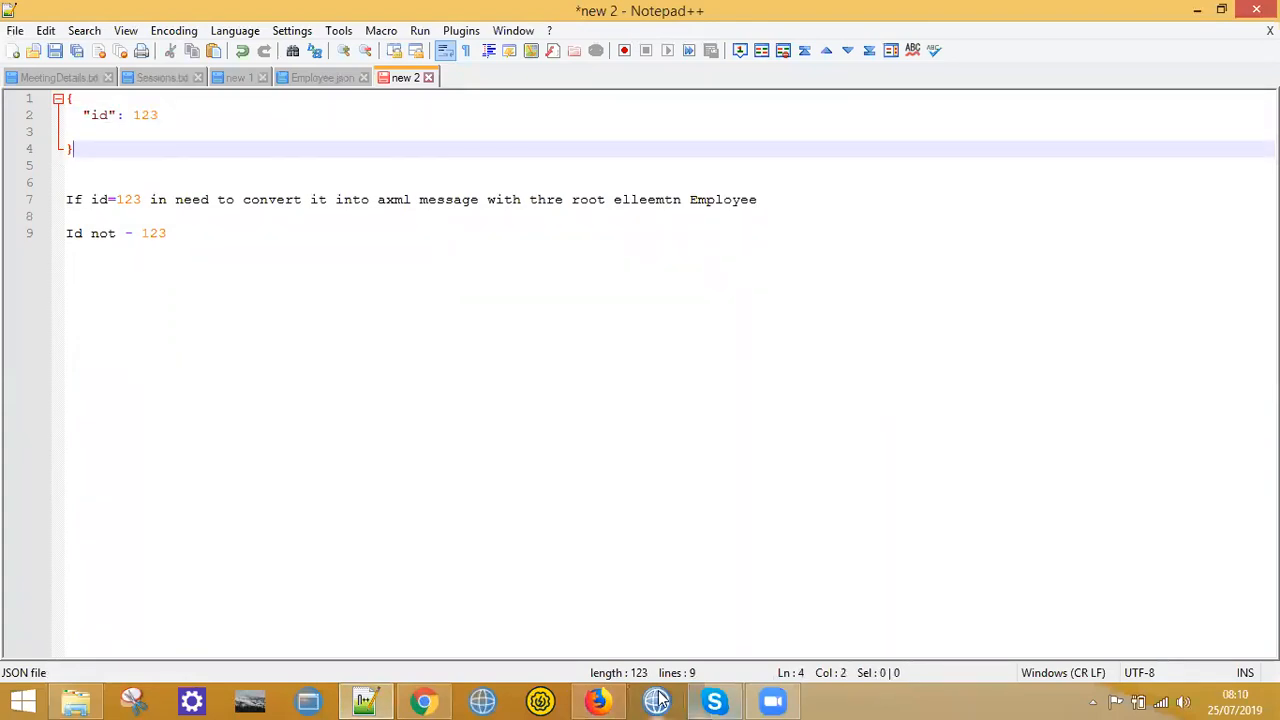
{"action": "left_click", "coordinate": [598, 700]}
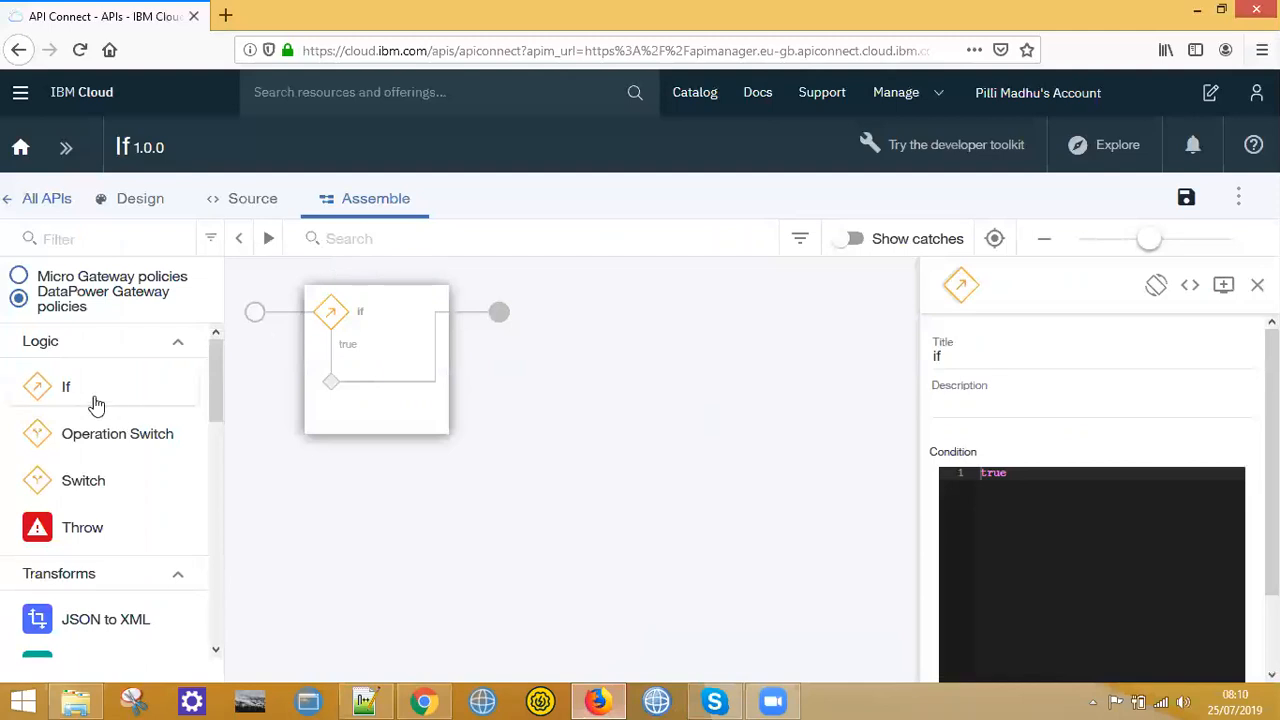
Step: Enlarge the If policy's properties and set its title to ChekingIDValue
{"action": "mouse_move", "coordinate": [381, 328]}
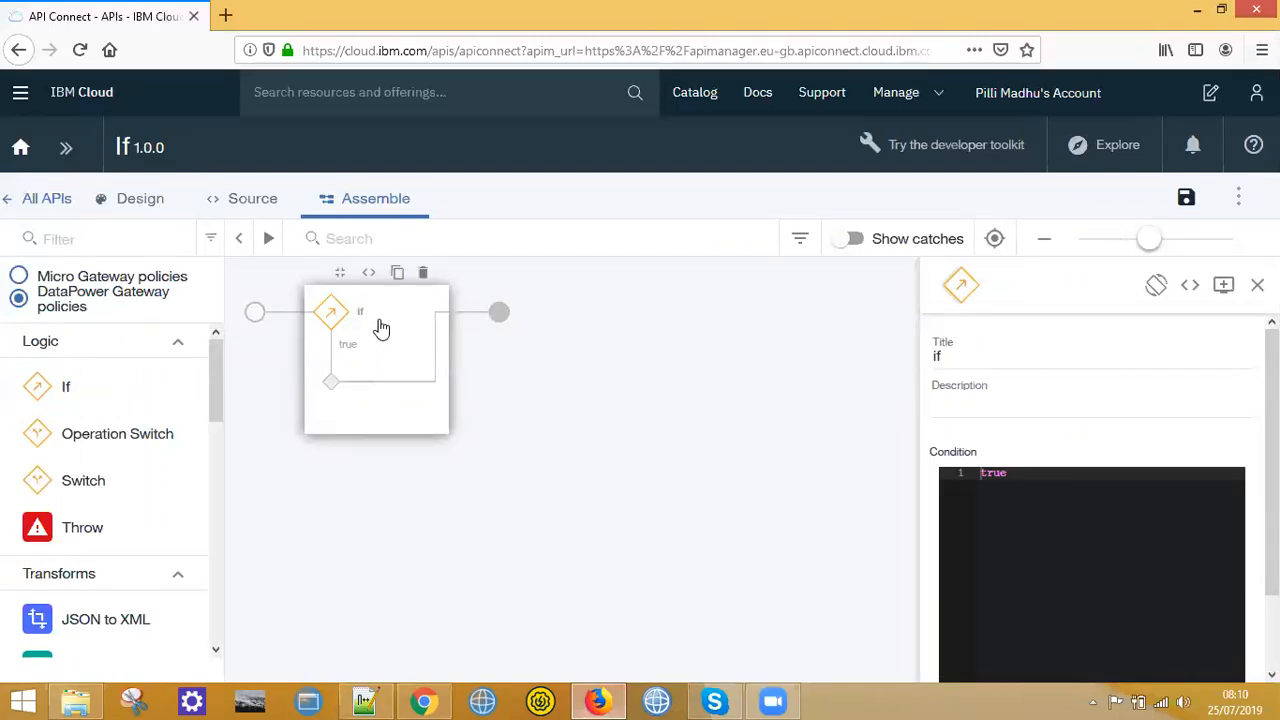
{"action": "left_click", "coordinate": [1223, 287]}
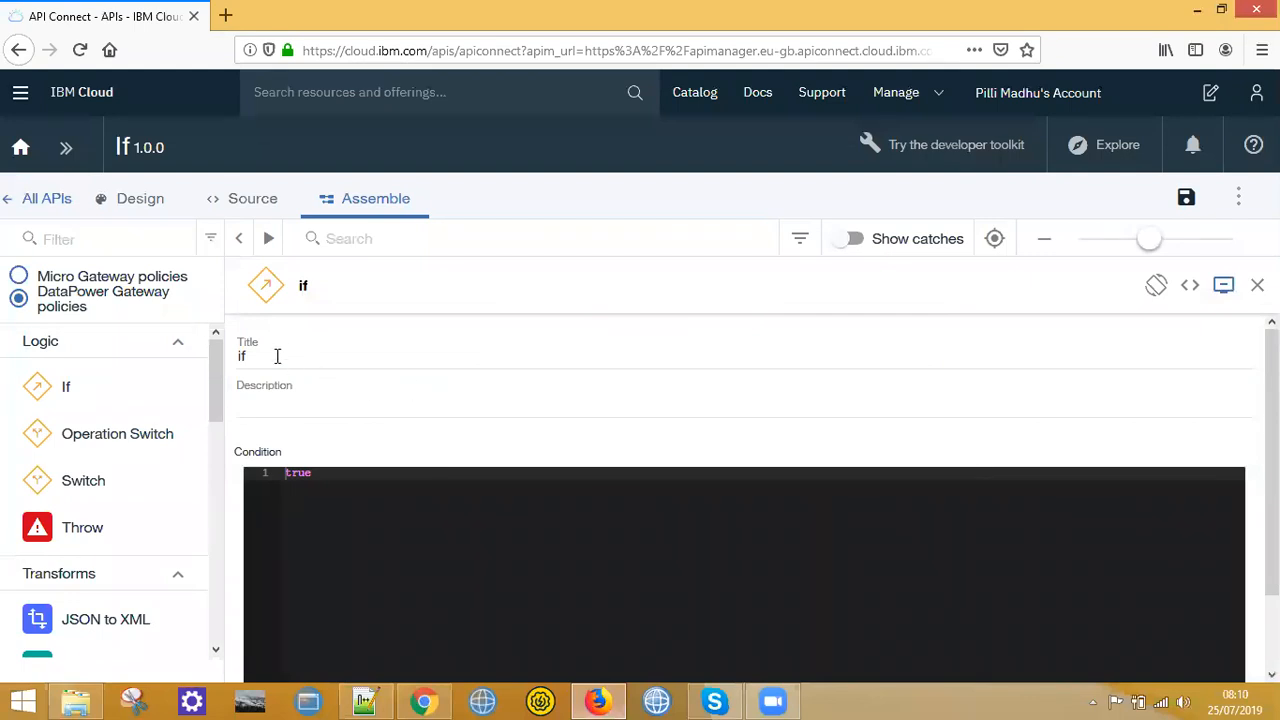
{"action": "left_click", "coordinate": [286, 397]}
{"action": "left_click", "coordinate": [304, 458]}
{"action": "left_click", "coordinate": [285, 358]}
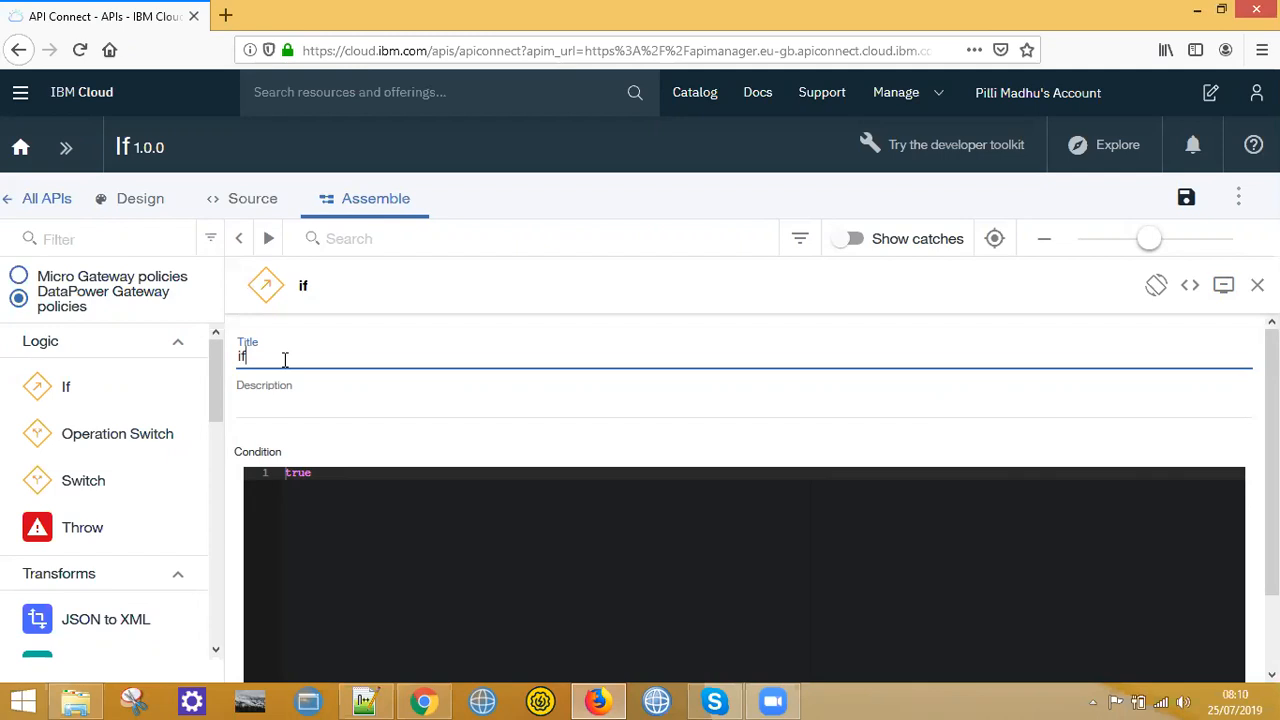
{"action": "type", "text": "ChekingID"}
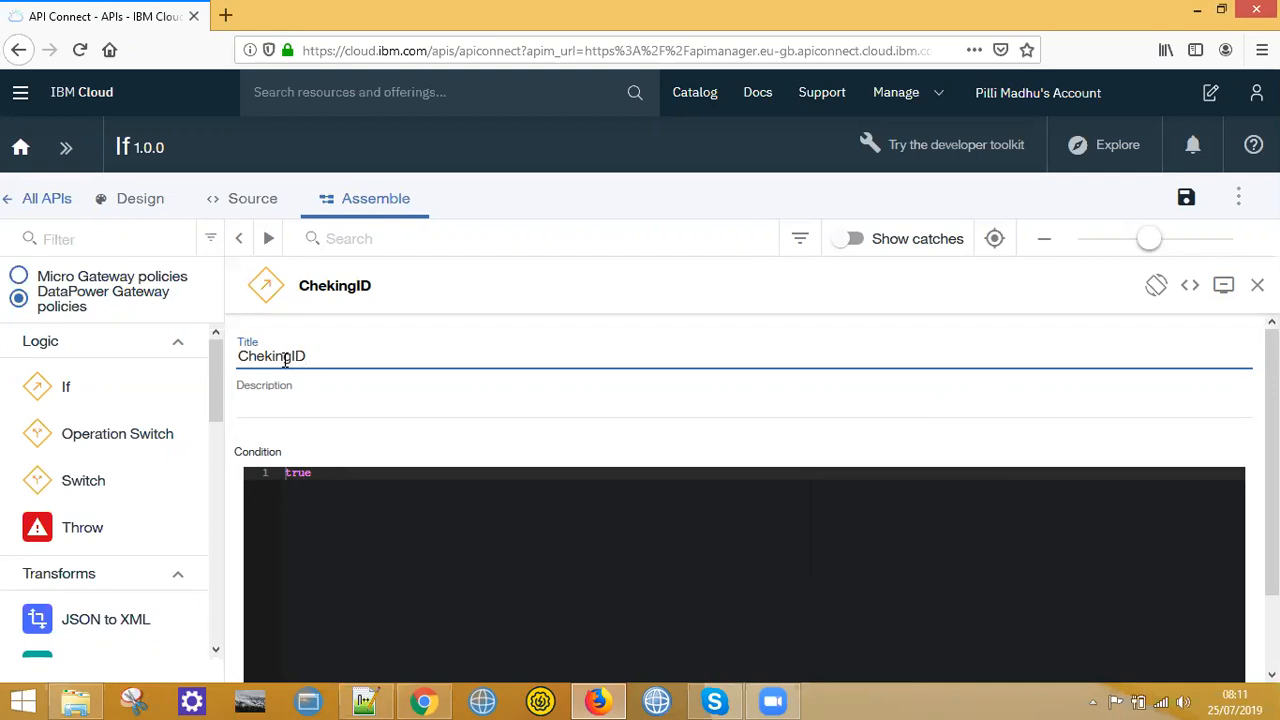
{"action": "type", "text": "lue"}
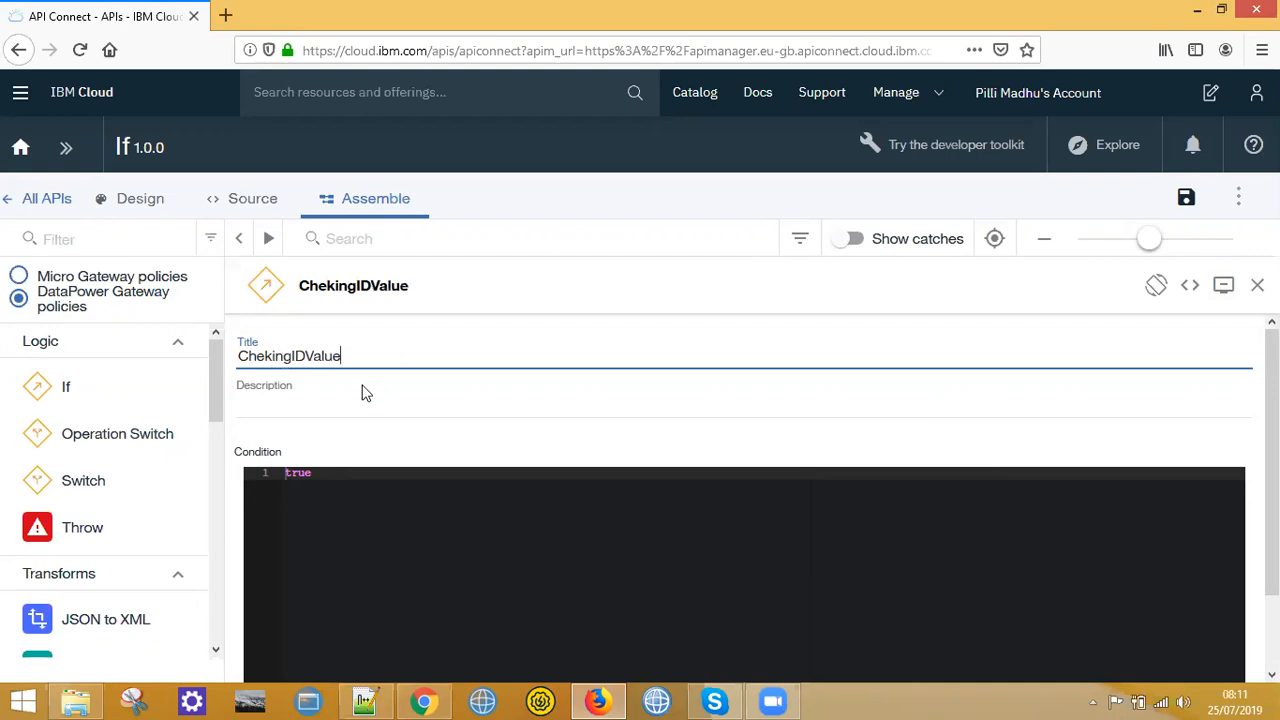
Step: Enter "if the id =123 from the incoming messsage" as the start of the If policy's description
{"action": "left_click", "coordinate": [337, 406]}
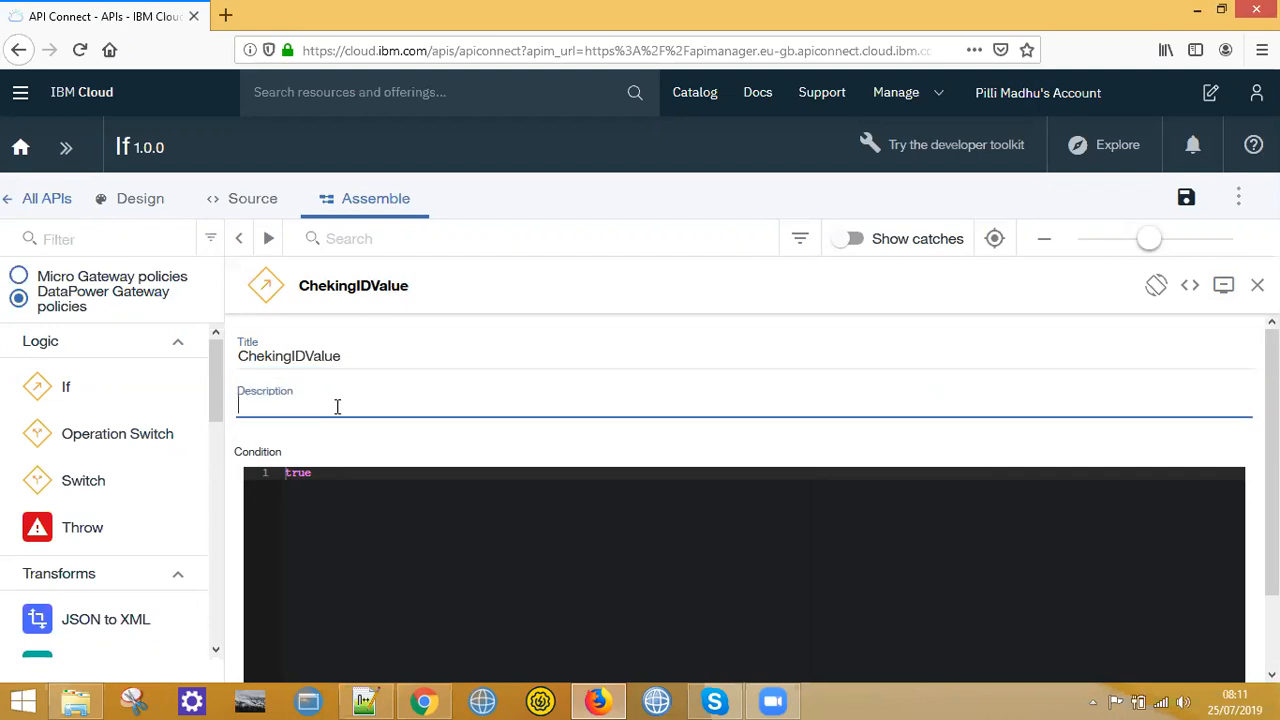
{"action": "type", "text": "if the id =123 from the incoming "}
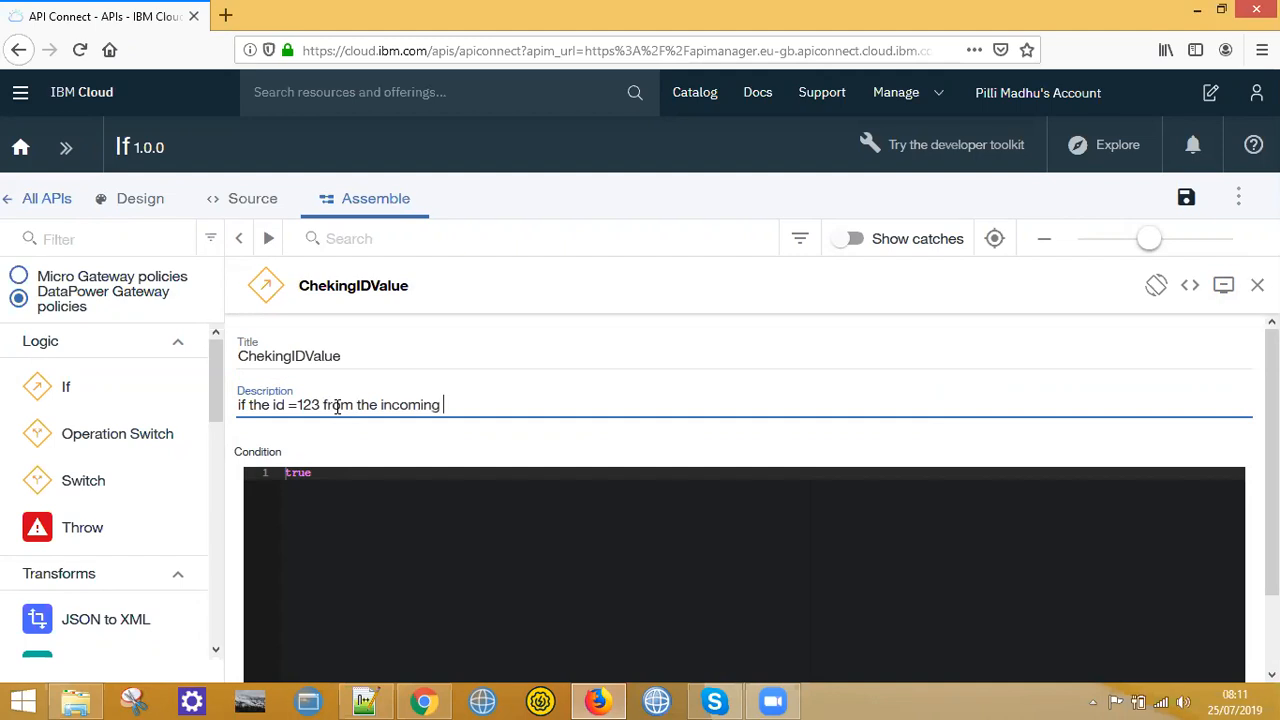
{"action": "type", "text": "messsage"}
{"action": "key", "text": "BackSpace"}
{"action": "key", "text": "BackSpace"}
{"action": "key", "text": "BackSpace"}
{"action": "key", "text": "BackSpace"}
{"action": "key", "text": "BackSpace"}
{"action": "key", "text": "BackSpace"}
{"action": "key", "text": "BackSpace"}
{"action": "key", "text": "BackSpace"}
{"action": "key", "text": "BackSpace"}
{"action": "key", "text": "BackSpace"}
{"action": "key", "text": "BackSpace"}
{"action": "key", "text": "BackSpace"}
{"action": "key", "text": "BackSpace"}
{"action": "key", "text": "BackSpace"}
{"action": "key", "text": "BackSpace"}
{"action": "key", "text": "BackSpace"}
{"action": "key", "text": "BackSpace"}
{"action": "key", "text": "BackSpace"}
{"action": "key", "text": "BackSpace"}
{"action": "key", "text": "BackSpace"}
{"action": "key", "text": "BackSpace"}
{"action": "key", "text": "BackSpace"}
{"action": "key", "text": "BackSpace"}
{"action": "key", "text": "BackSpace"}
{"action": "key", "text": "BackSpace"}
{"action": "key", "text": "BackSpace"}
{"action": "key", "text": "BackSpace"}
{"action": "key", "text": "BackSpace"}
{"action": "key", "text": "BackSpace"}
{"action": "key", "text": "BackSpace"}
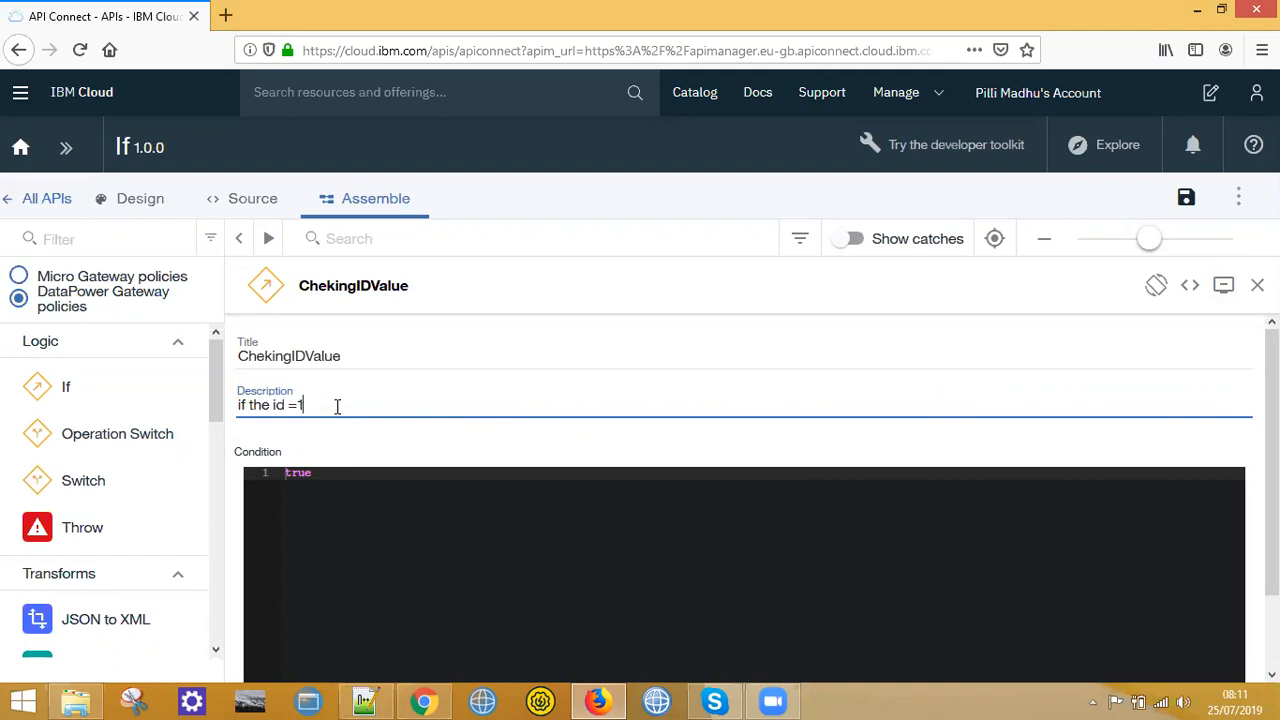
{"action": "type", "text": "123"}
{"action": "key", "text": "BackSpace"}
{"action": "key", "text": "BackSpace"}
{"action": "key", "text": "BackSpace"}
{"action": "type", "text": "123 from the incoming messsage"}
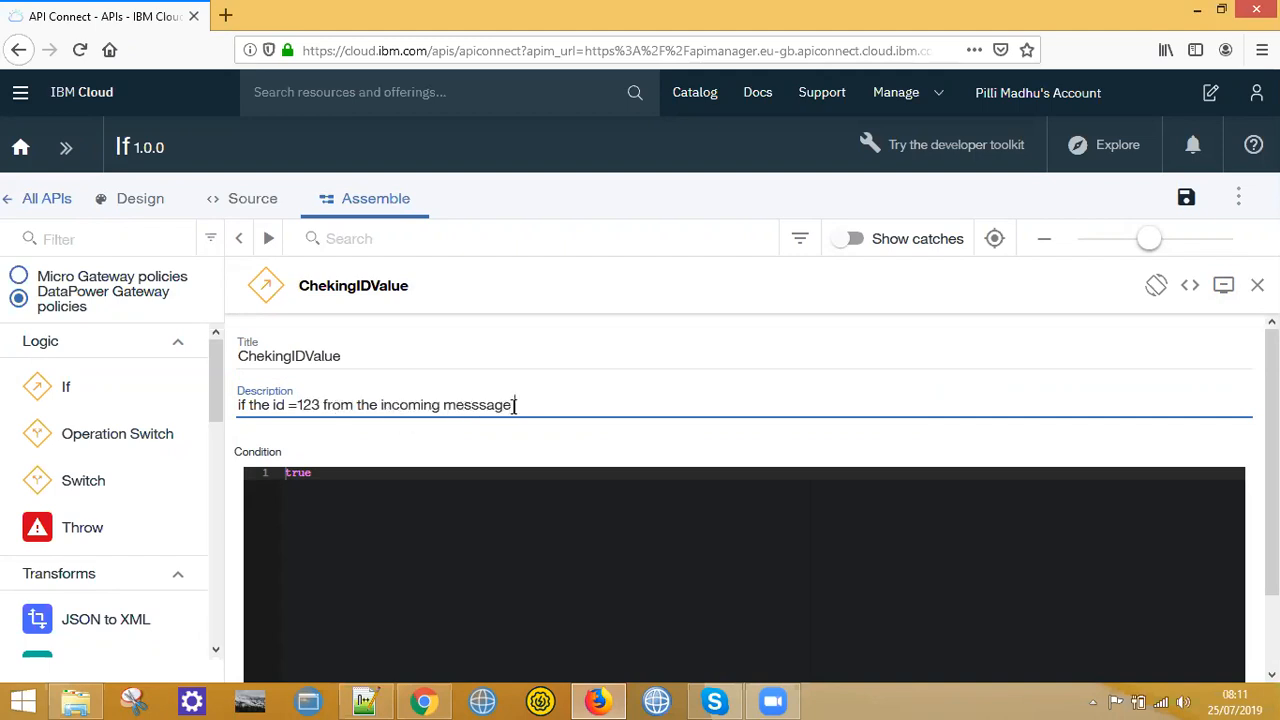
Step: Extend the description with "then we need to tranform the incoming json message to xml with root element as Employee,"
{"action": "type", "text": " then we need to tr"}
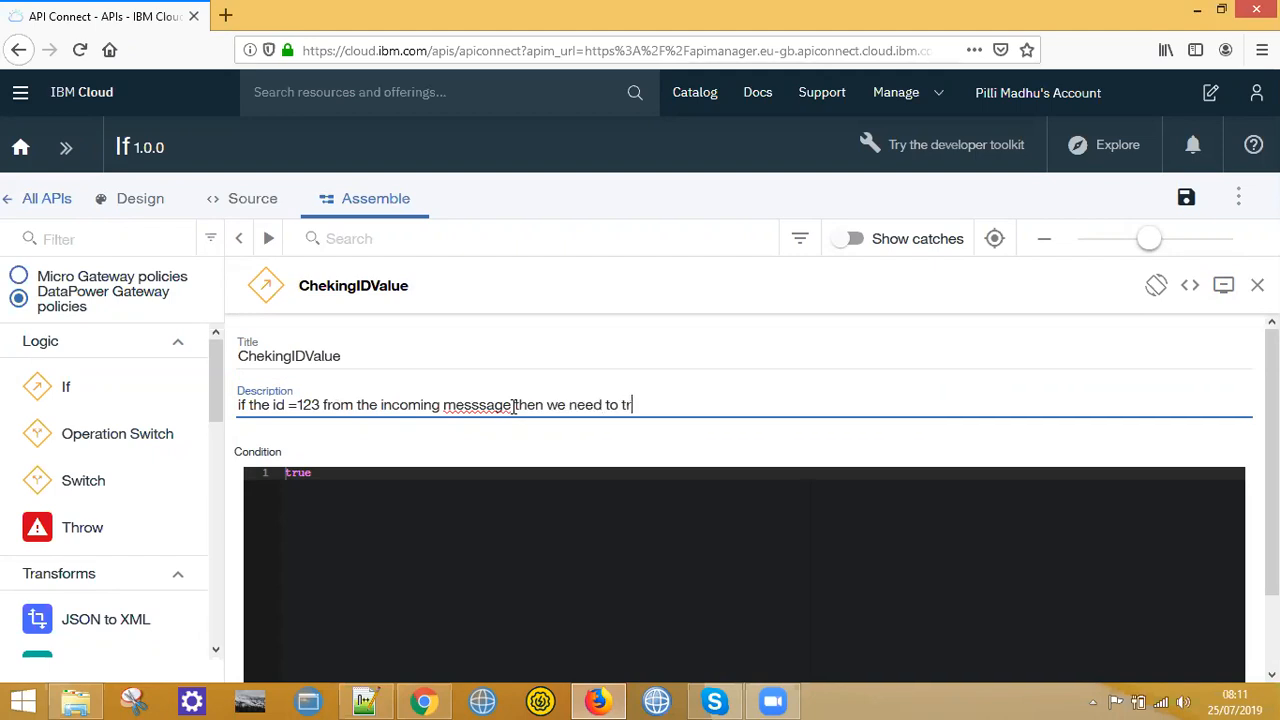
{"action": "type", "text": "anform the "}
{"action": "type", "text": "incoming"}
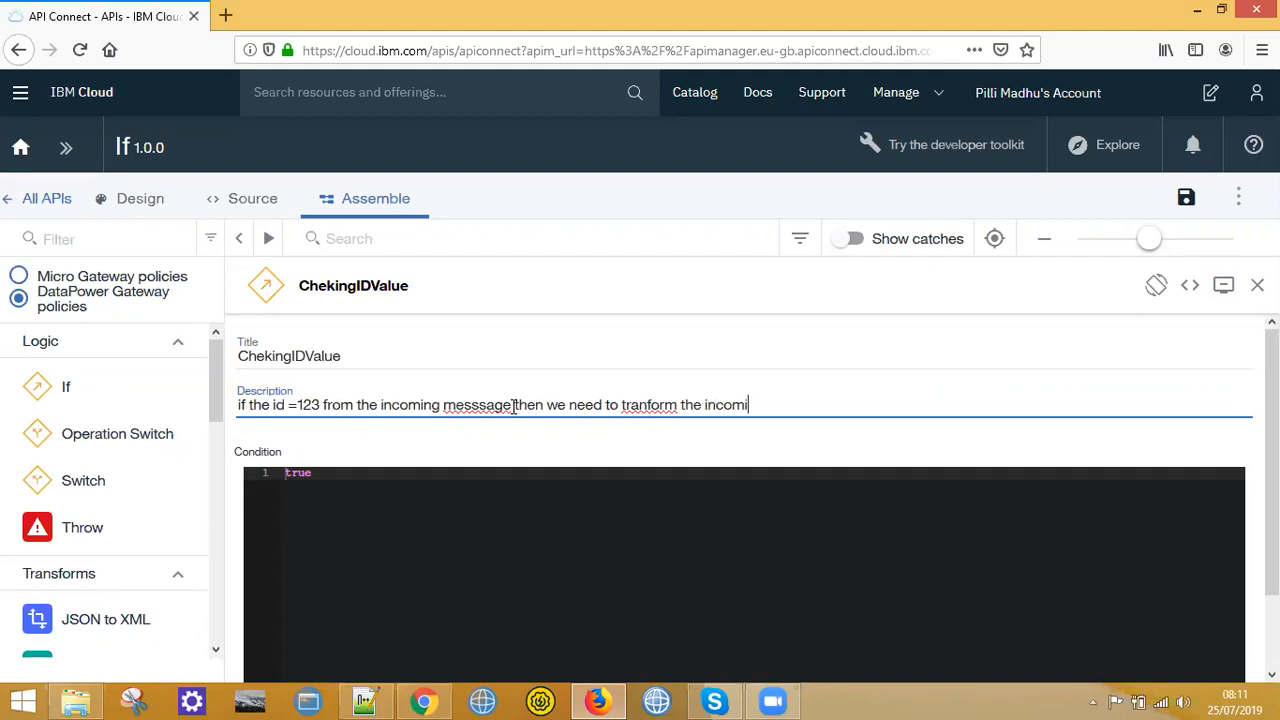
{"action": "type", "text": " json message to x"}
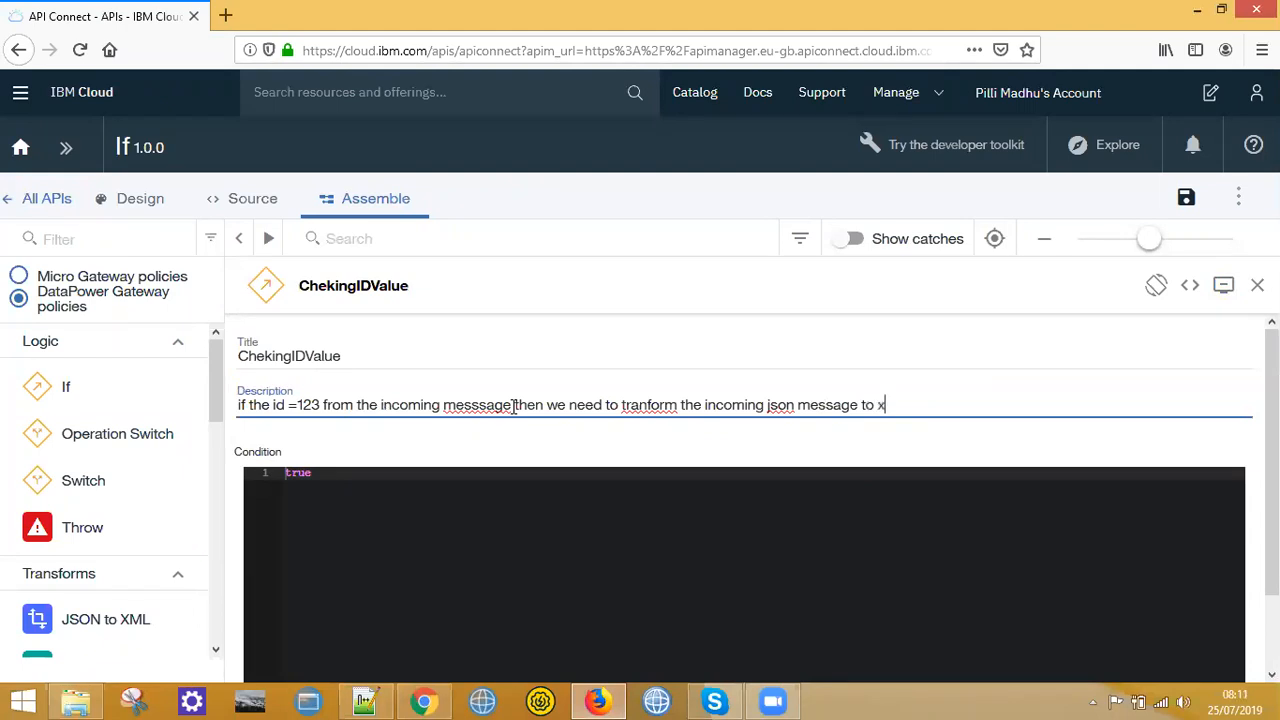
{"action": "type", "text": "ml with root elelmt"}
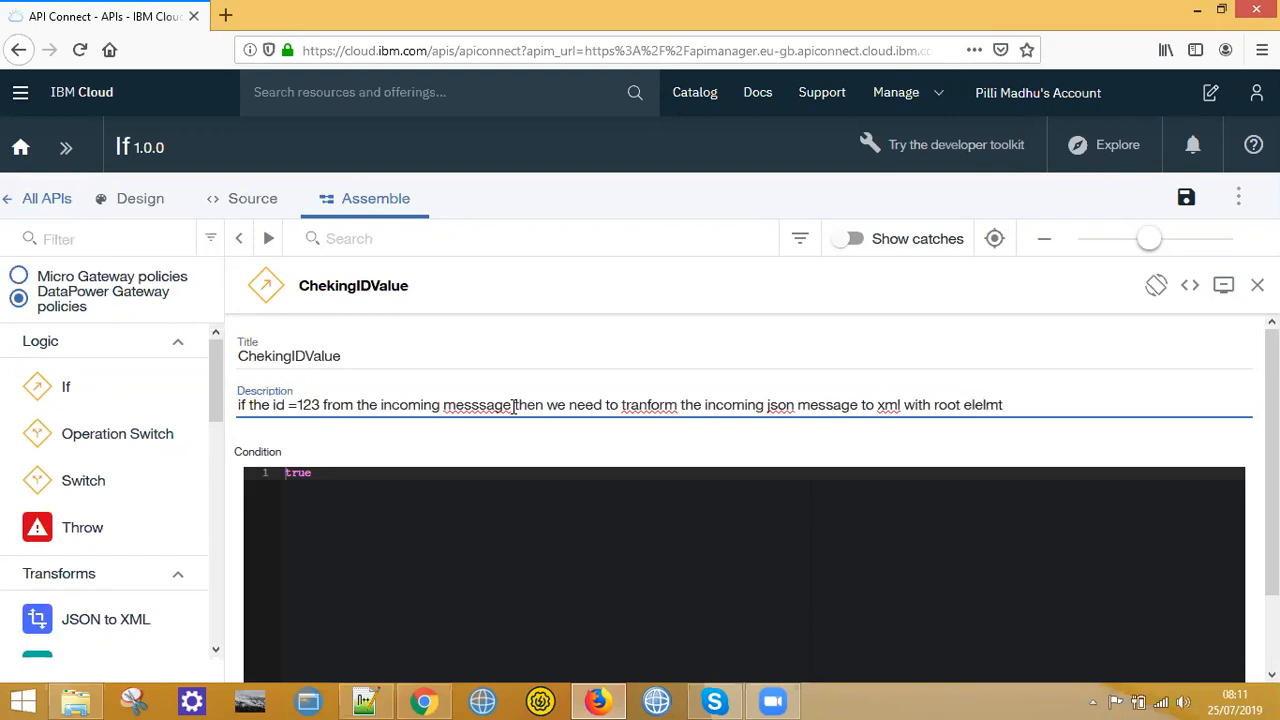
{"action": "key", "text": "BackSpace"}
{"action": "key", "text": "BackSpace"}
{"action": "type", "text": "ment as Employee, oth"}
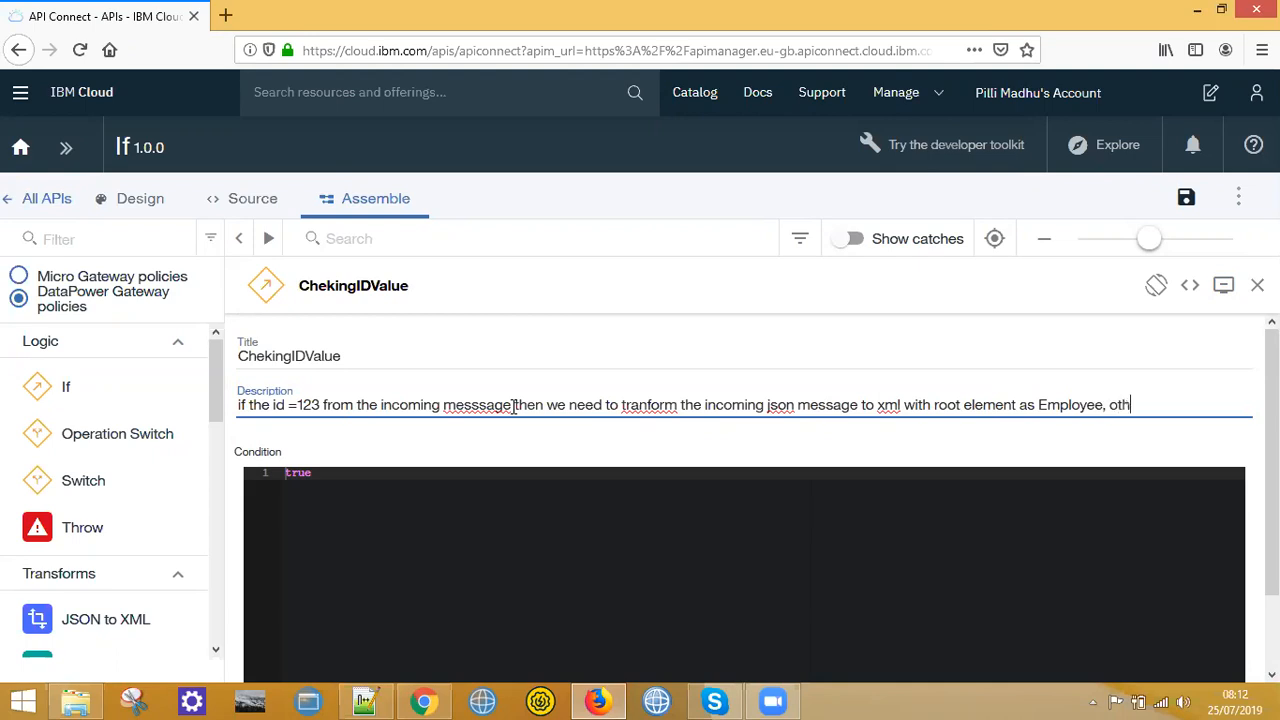
Step: Finish the description with "otherwise the same JSO meesage we need to send in the response"
{"action": "type", "text": "erwise "}
{"action": "type", "text": "the same"}
{"action": "type", "text": " JSO mees"}
{"action": "type", "text": "age "}
{"action": "type", "text": "we "}
{"action": "type", "text": "need to se"}
{"action": "type", "text": "nd "}
{"action": "type", "text": "in t"}
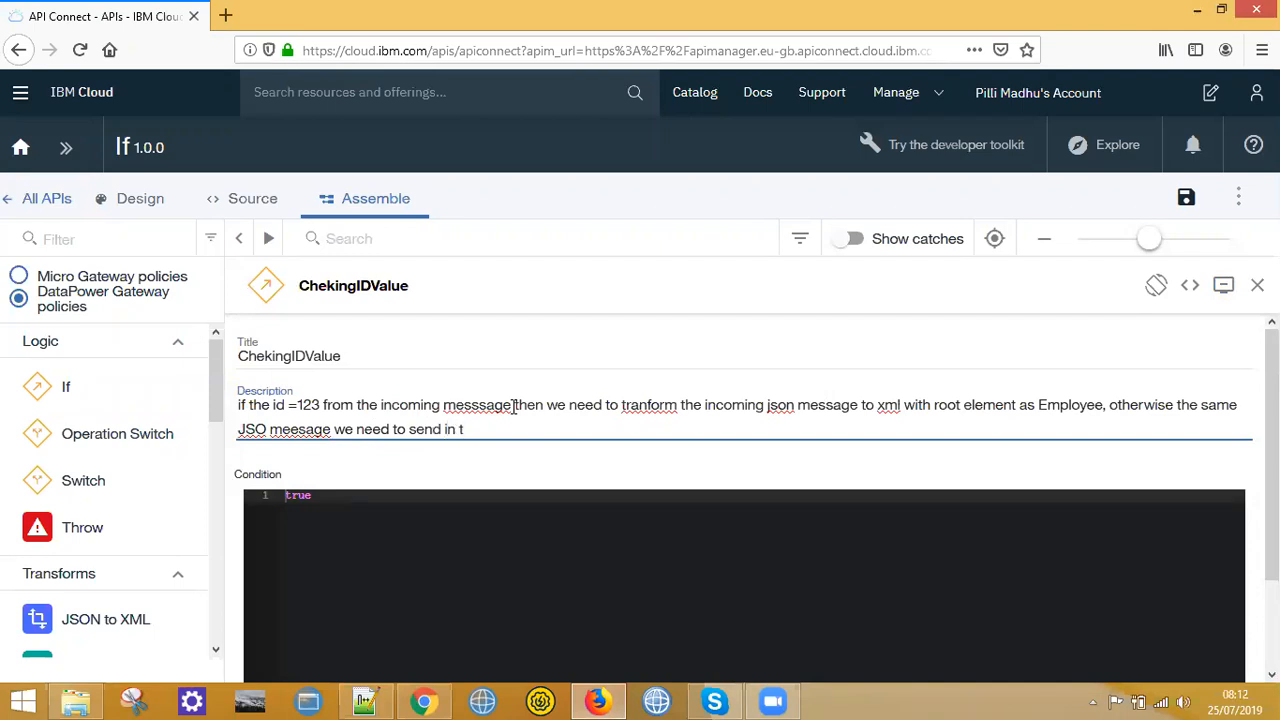
{"action": "type", "text": "he response"}
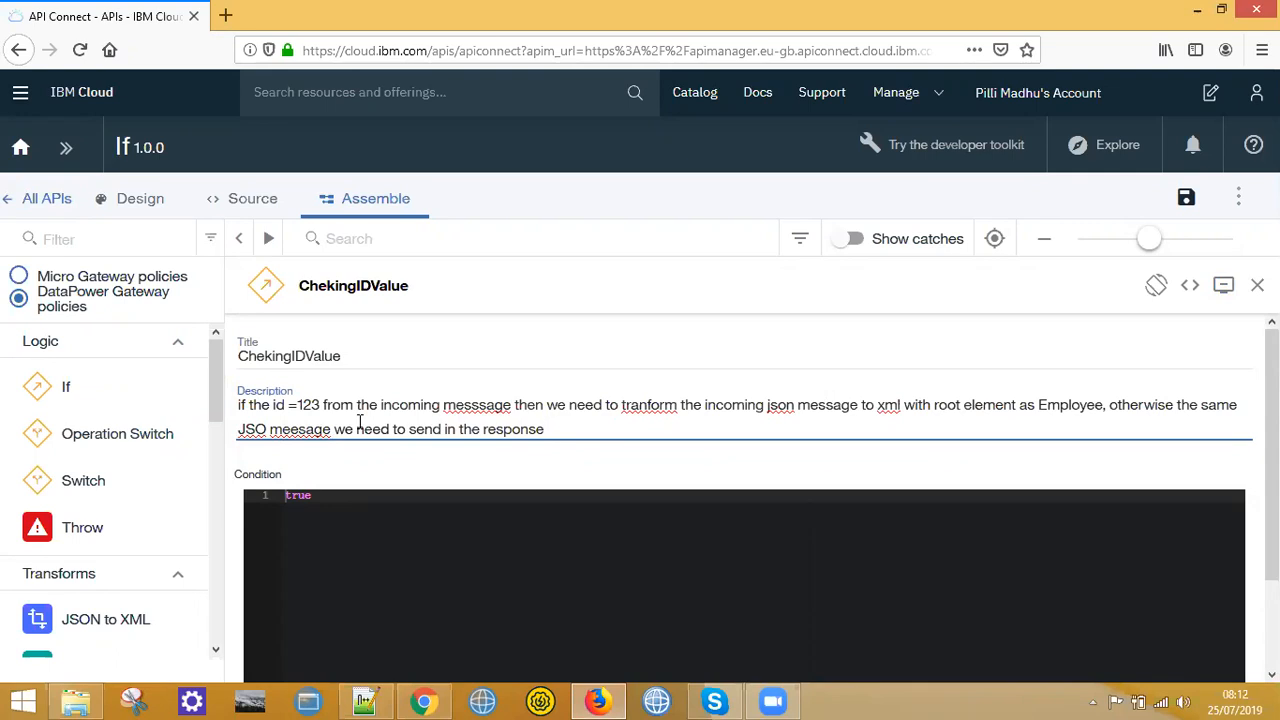
Step: Correct the description's misspelled words to "message" and "transform", and capitalise JSON and XML using the spelling suggestions
{"action": "right_click", "coordinate": [460, 406]}
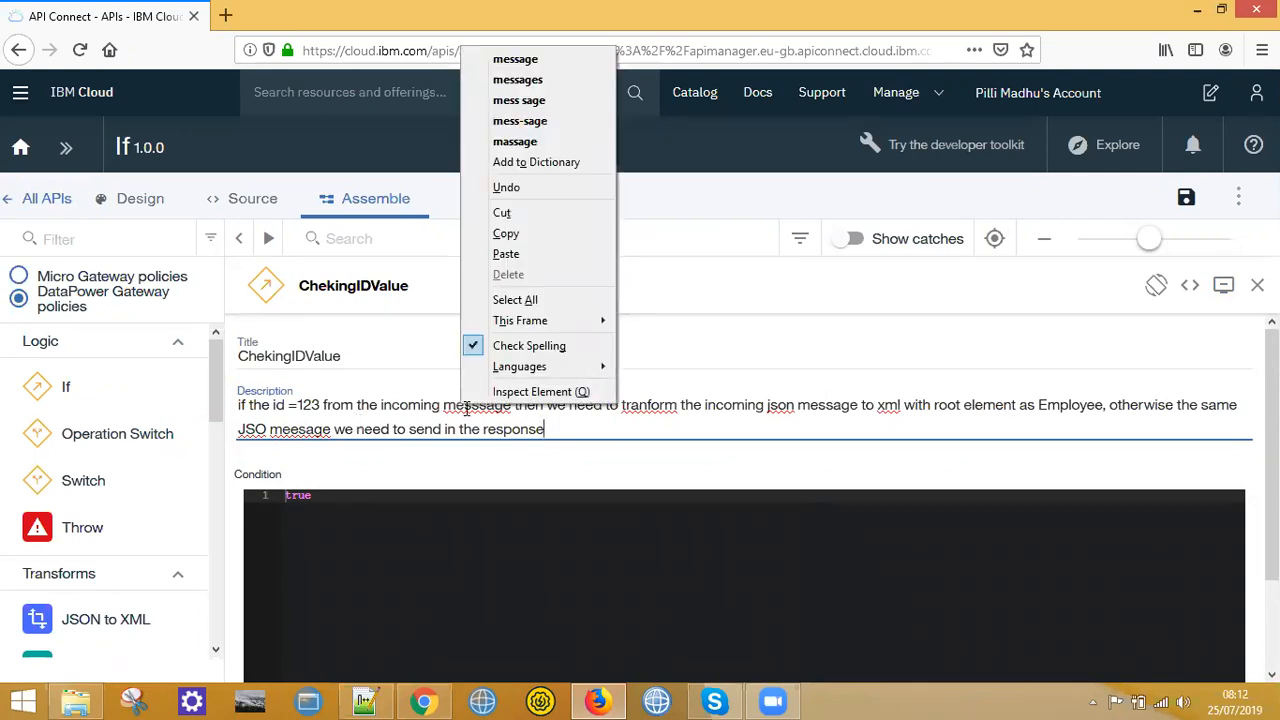
{"action": "left_click", "coordinate": [520, 59]}
{"action": "right_click", "coordinate": [633, 405]}
{"action": "left_click", "coordinate": [697, 424]}
{"action": "right_click", "coordinate": [770, 407]}
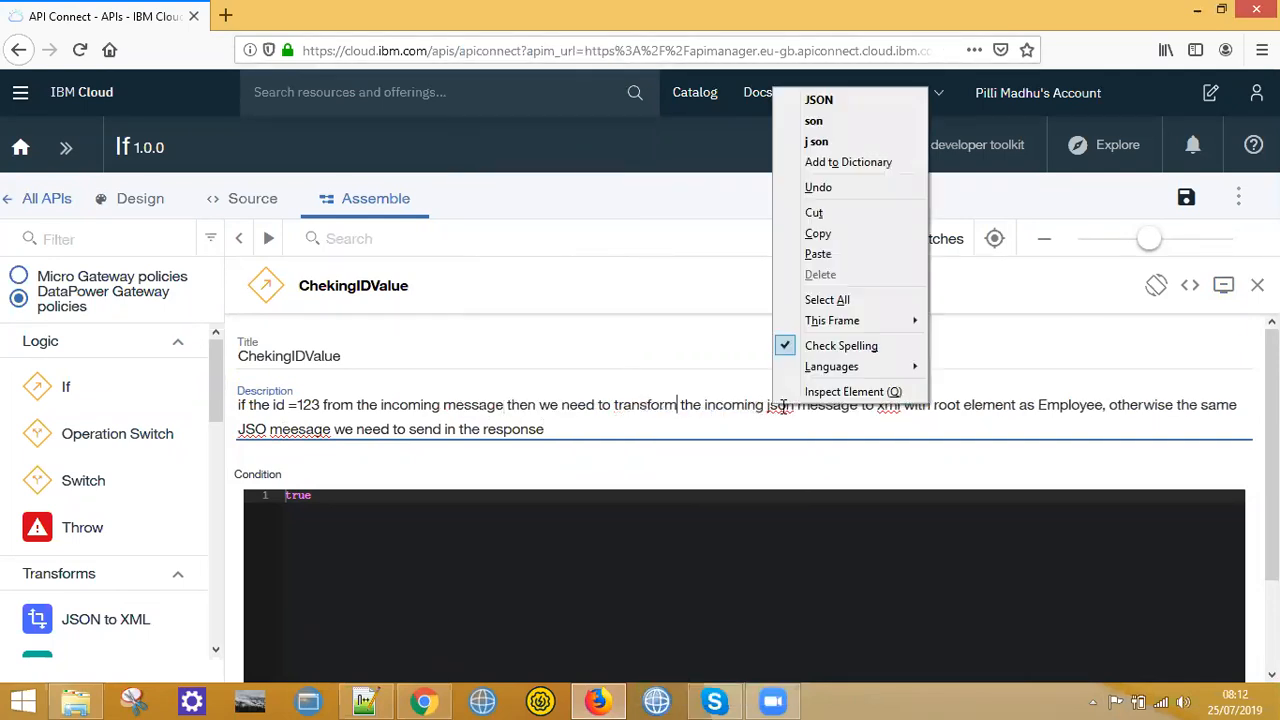
{"action": "left_click", "coordinate": [836, 100]}
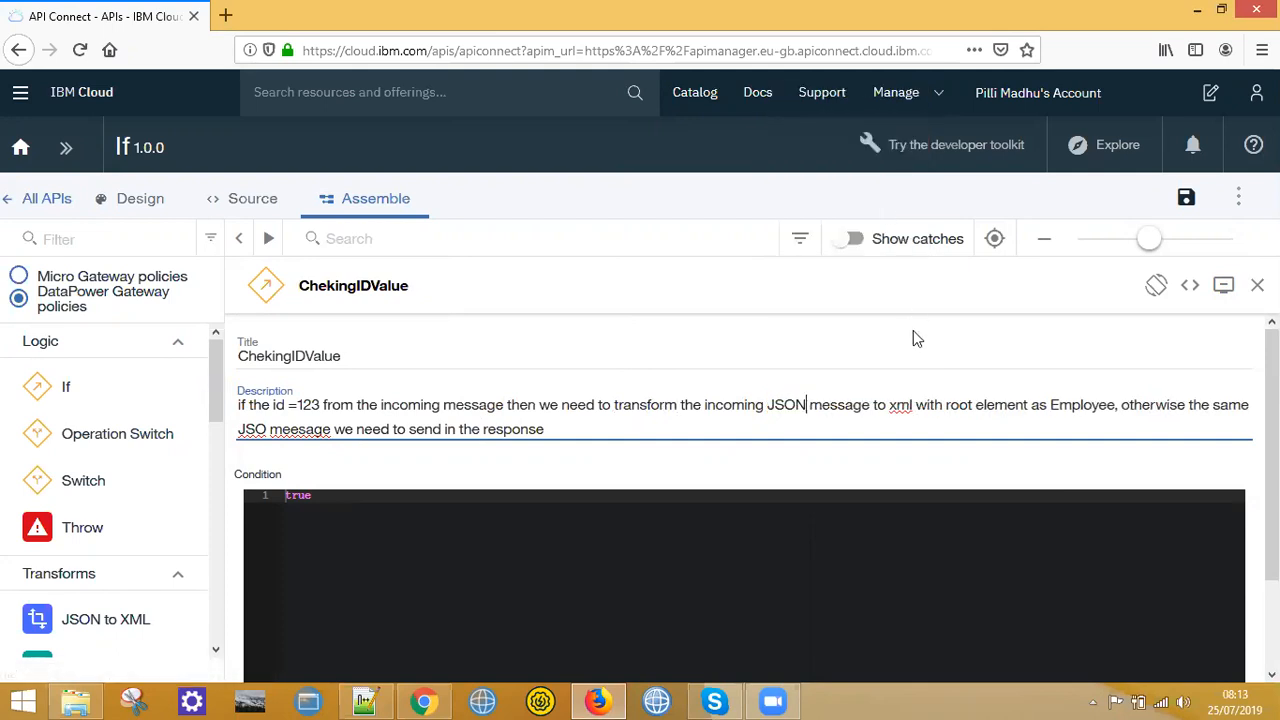
{"action": "right_click", "coordinate": [903, 406]}
{"action": "left_click", "coordinate": [930, 94]}
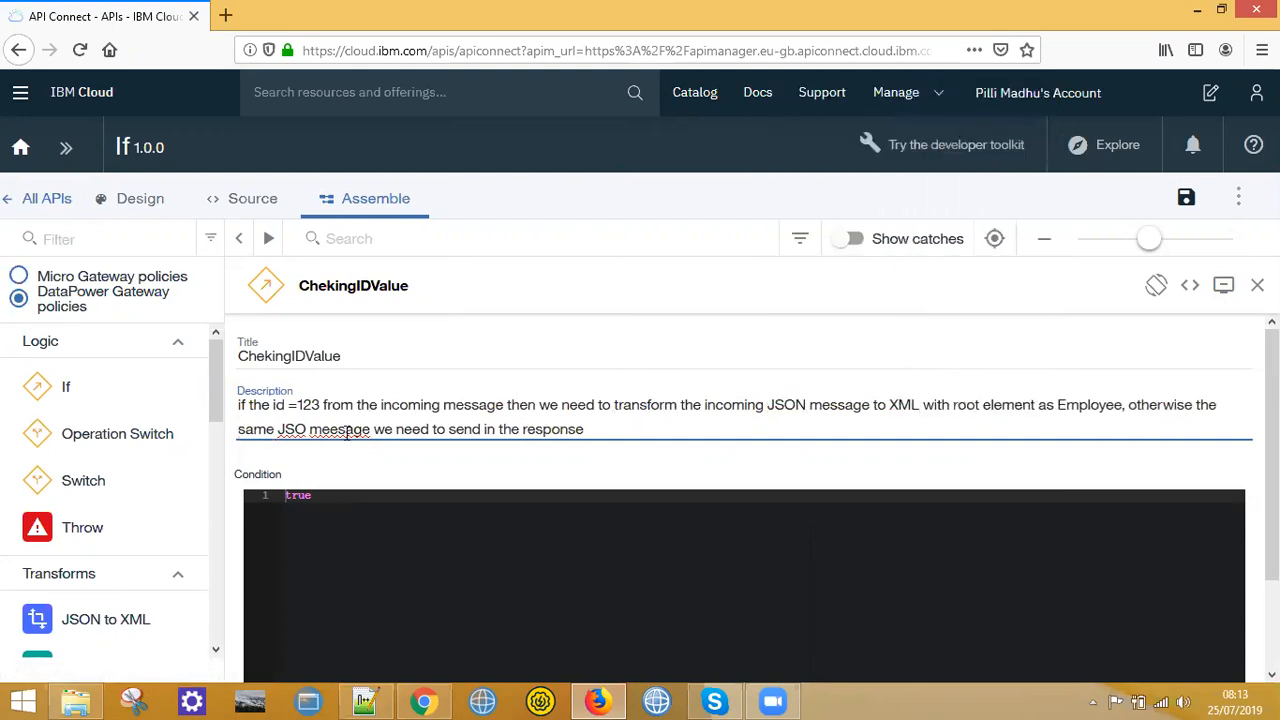
Step: Change "JSO" to "JSON" and correct "meesage" to "message" in the last part of the description
{"action": "right_click", "coordinate": [292, 429]}
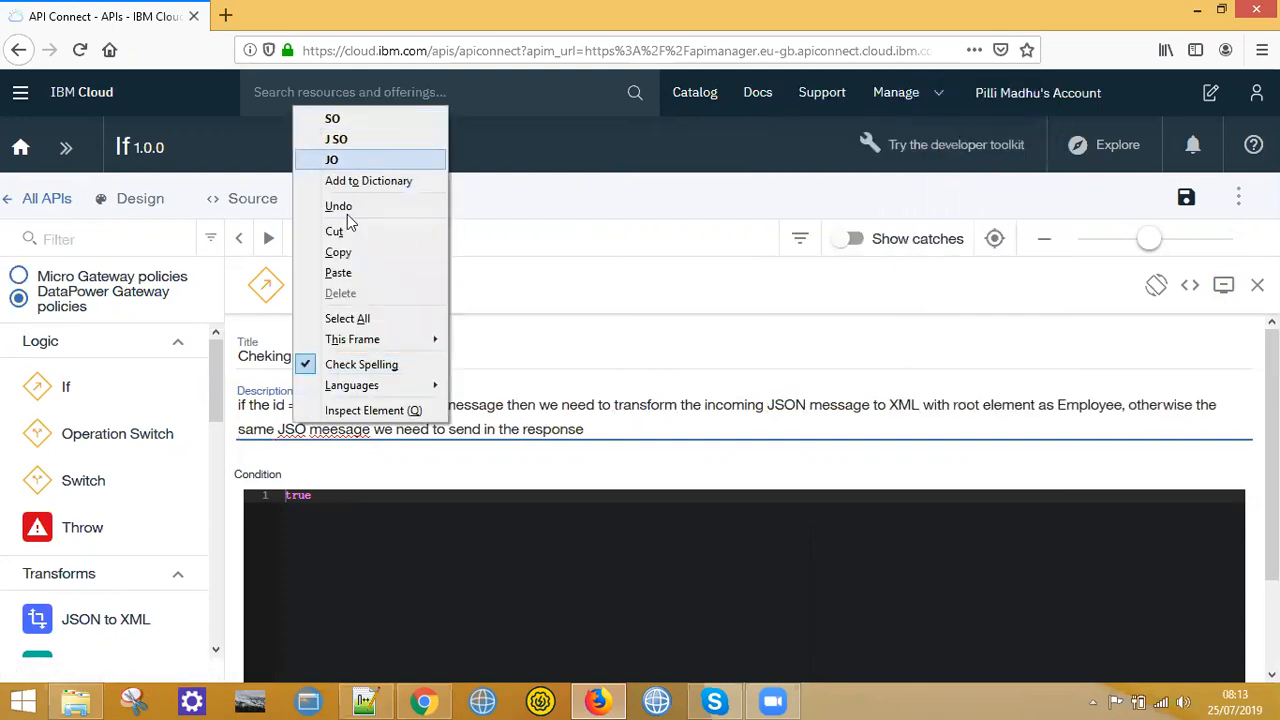
{"action": "left_click", "coordinate": [311, 429]}
{"action": "key", "text": "BackSpace"}
{"action": "type", "text": "N"}
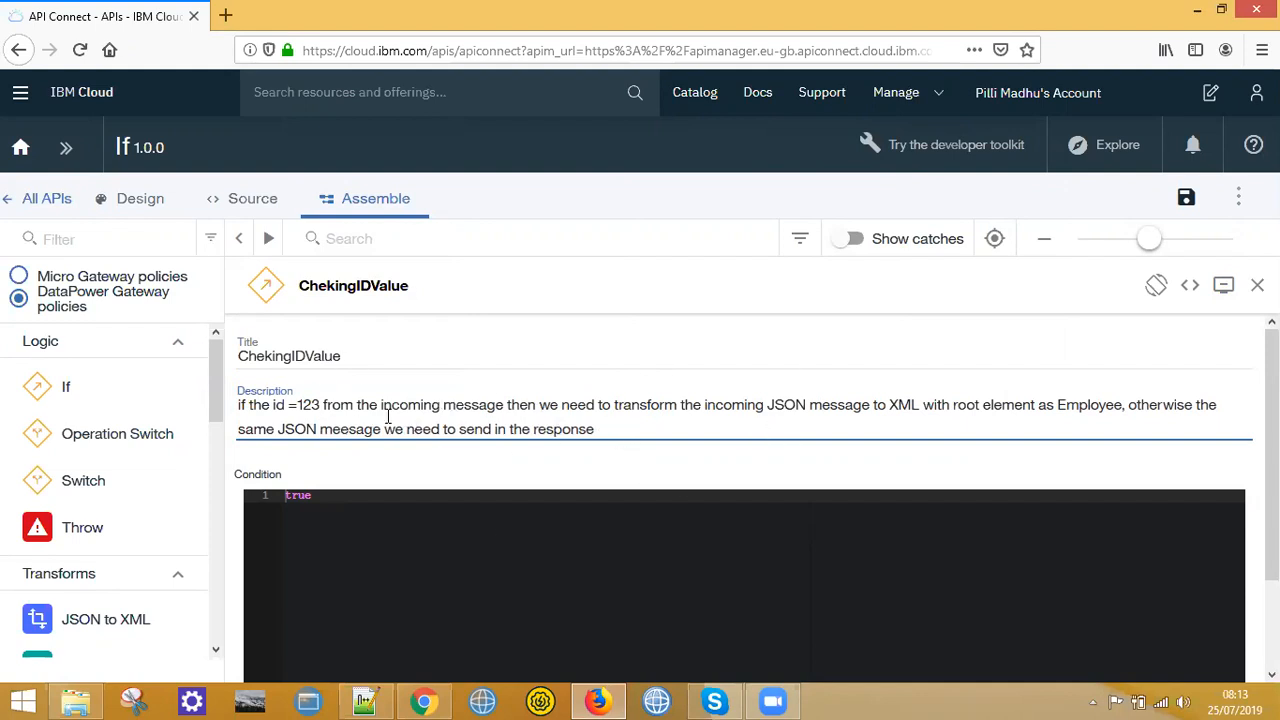
{"action": "double_click", "coordinate": [374, 356]}
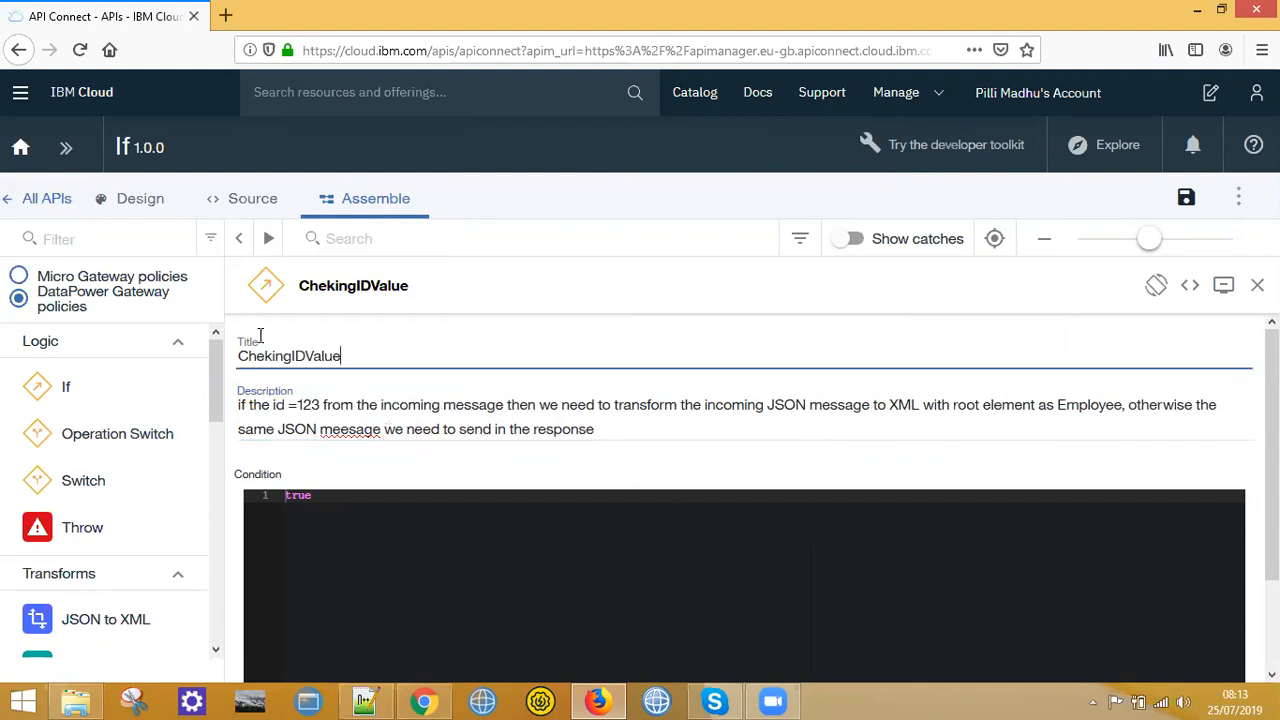
{"action": "left_click", "coordinate": [406, 360]}
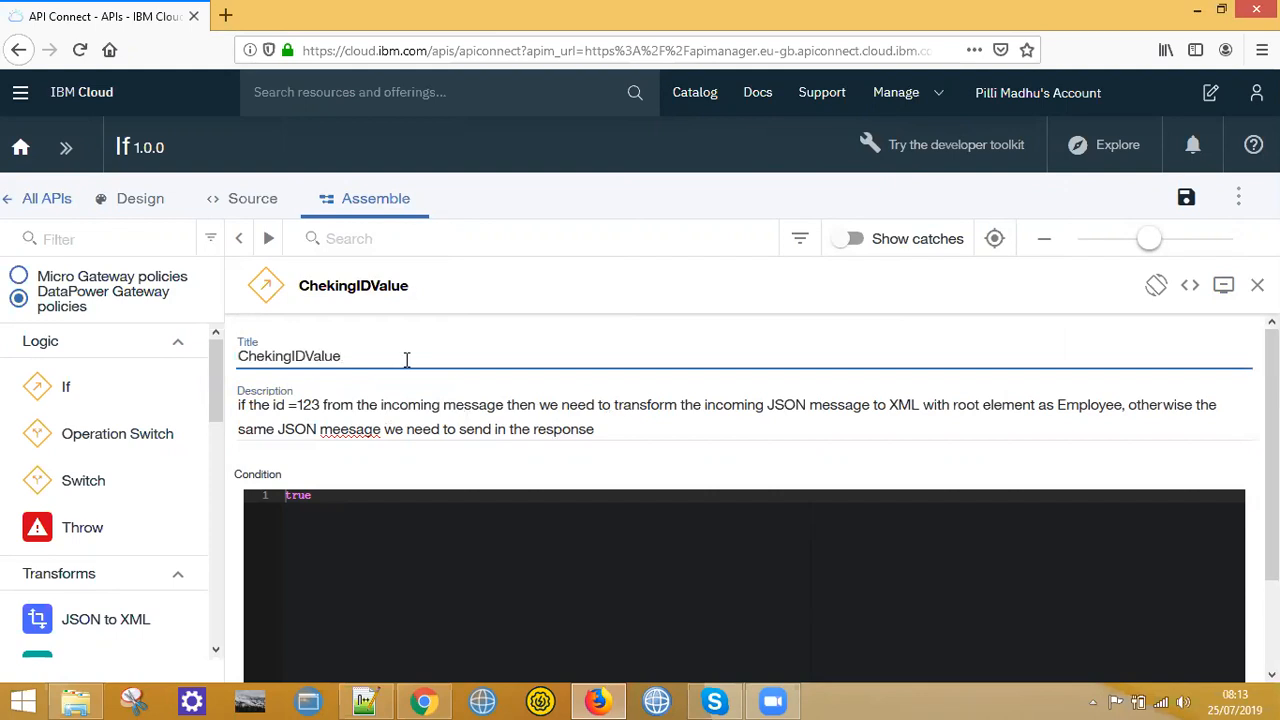
{"action": "right_click", "coordinate": [352, 428]}
{"action": "left_click", "coordinate": [404, 141]}
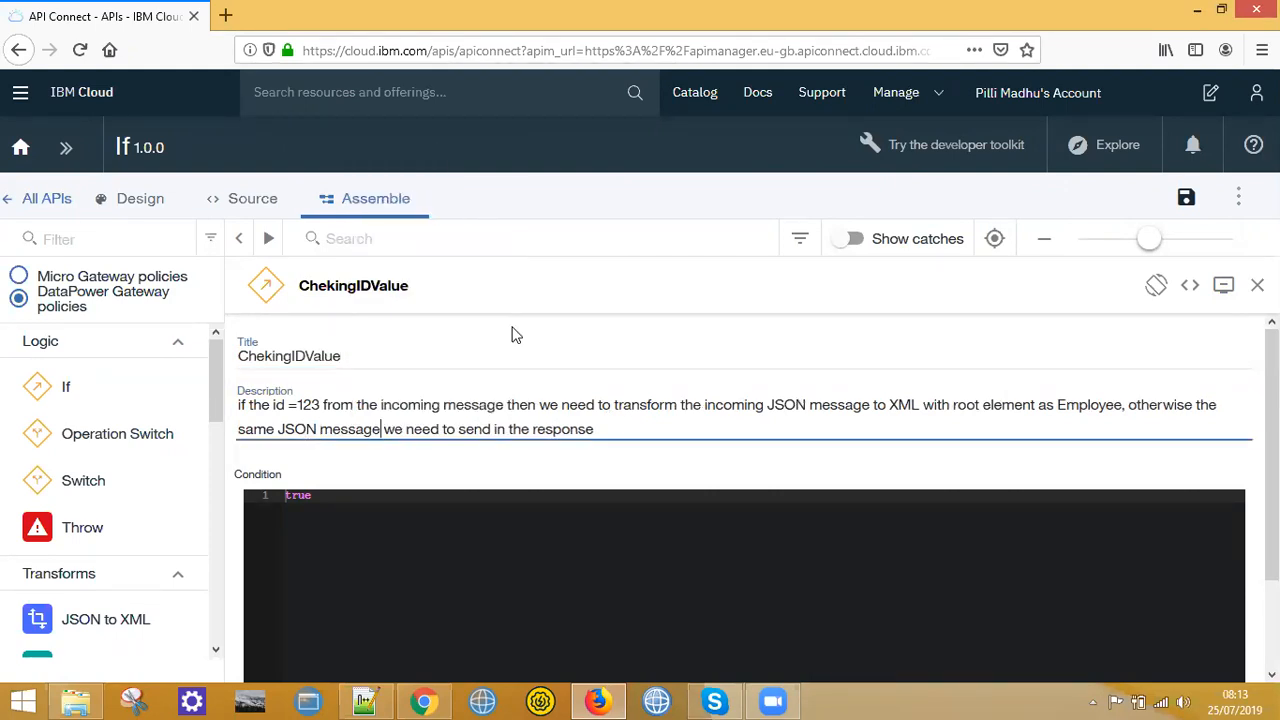
Step: Clear the default expression from the If policy's condition
{"action": "left_click", "coordinate": [263, 499]}
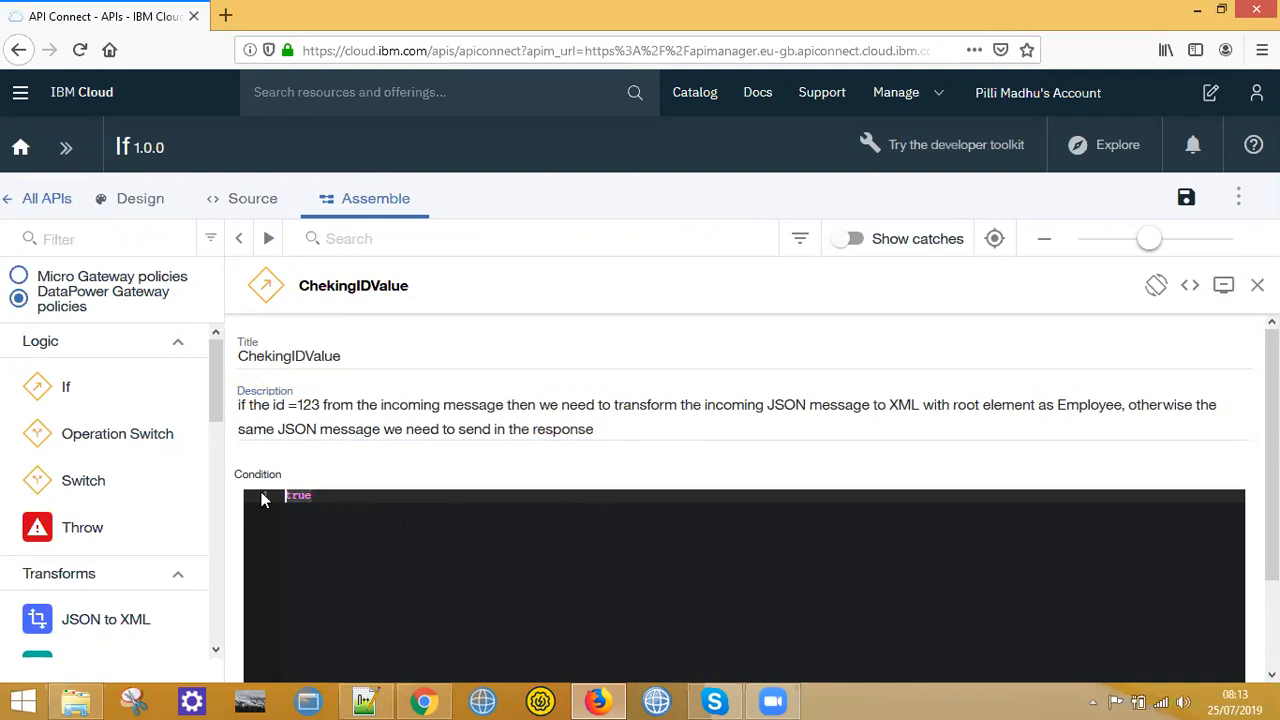
{"action": "key", "text": "BackSpace"}
Step: Switch to Notepad++ and make room for notes with blank lines below the JSON sample in new 2
{"action": "mouse_move", "coordinate": [362, 699]}
{"action": "left_click", "coordinate": [424, 699]}
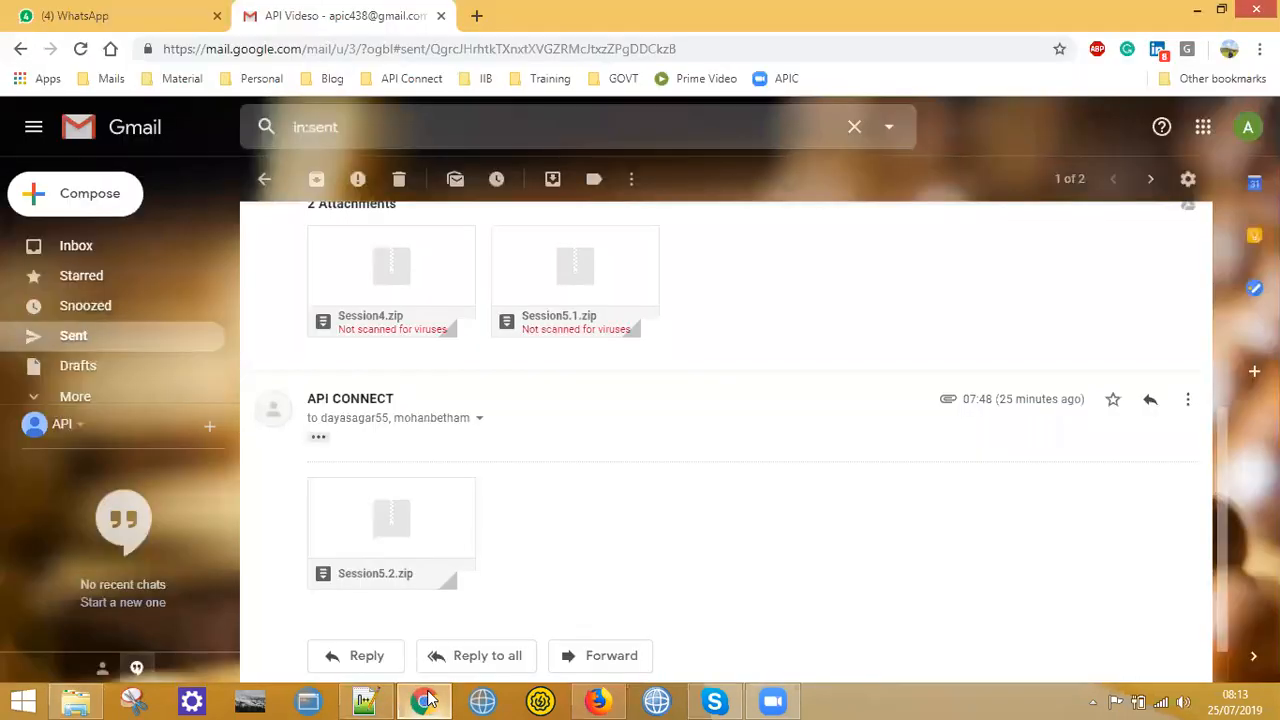
{"action": "left_click", "coordinate": [364, 700]}
{"action": "left_click", "coordinate": [65, 150]}
{"action": "key", "text": "BackSpace"}
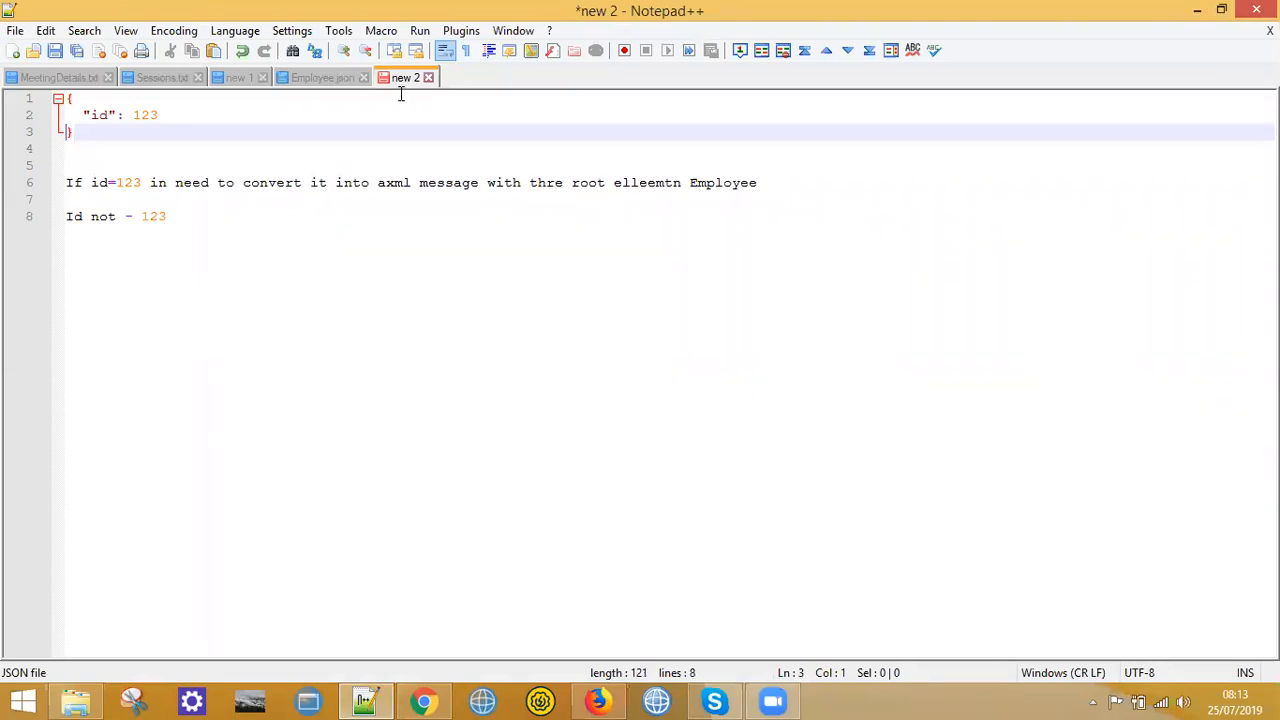
{"action": "left_click", "coordinate": [180, 117]}
{"action": "left_click", "coordinate": [84, 137]}
{"action": "key", "text": "Return"}
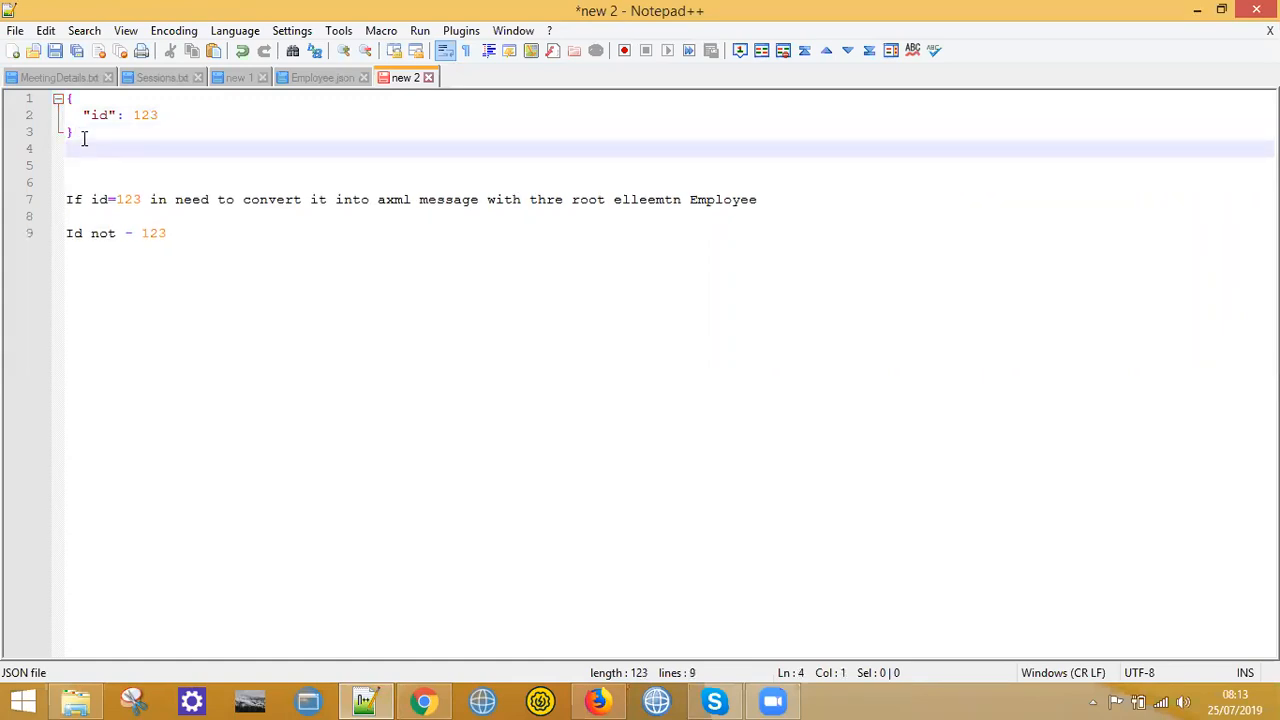
{"action": "key", "text": "Return"}
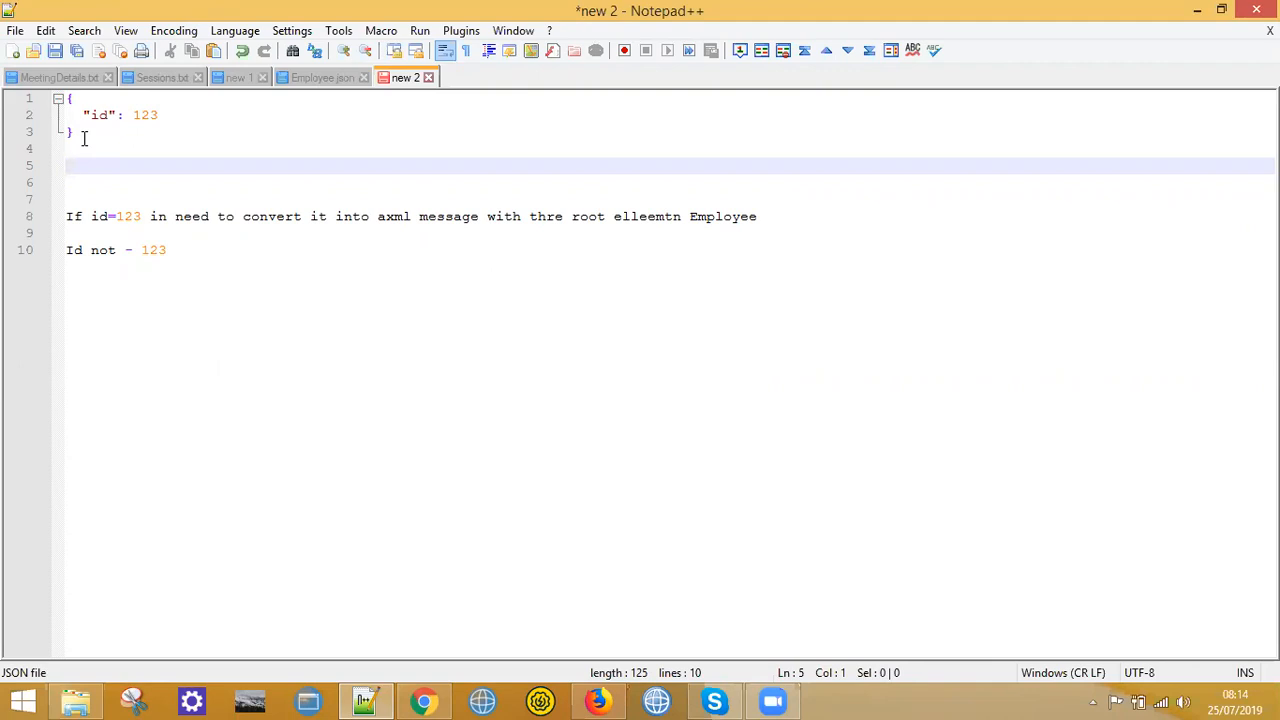
Step: Write the note "context .loaation.variable name" below the JSON sample, followed by blank lines
{"action": "type", "text": "text .loaation.v"}
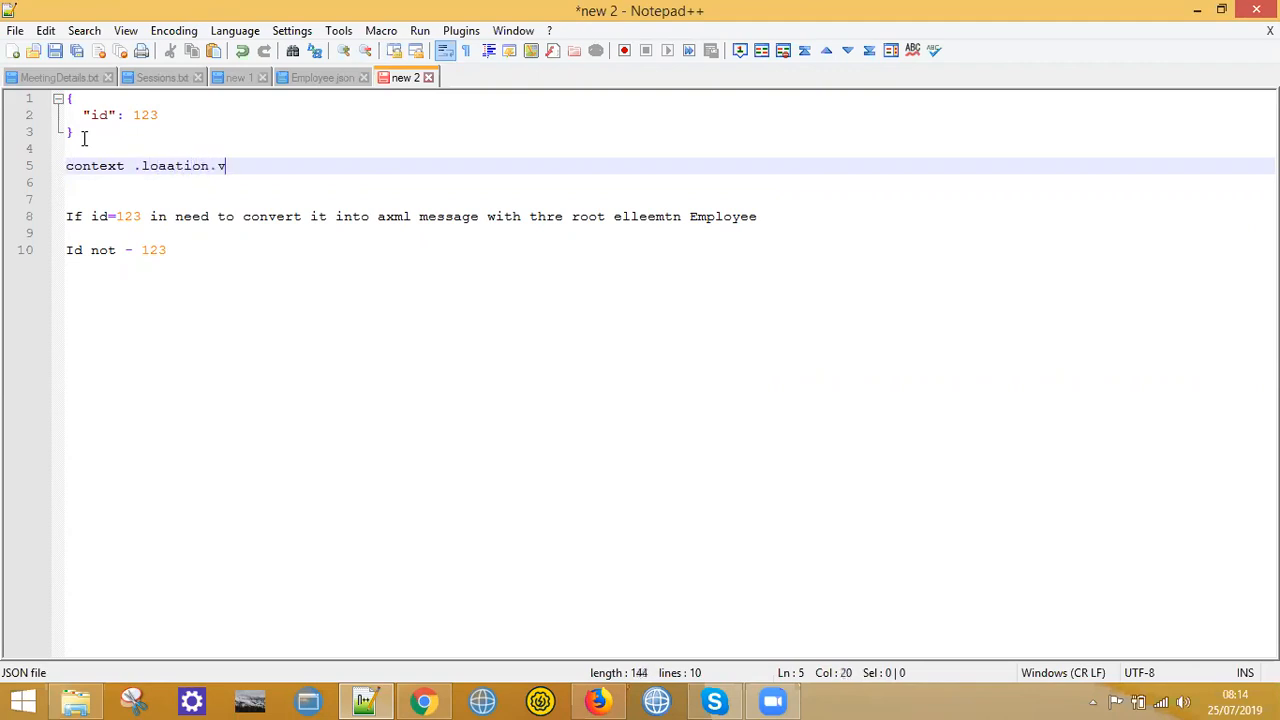
{"action": "type", "text": "ariablename"}
{"action": "key", "text": "BackSpace"}
{"action": "key", "text": "BackSpace"}
{"action": "key", "text": "BackSpace"}
{"action": "key", "text": "BackSpace"}
{"action": "type", "text": "name"}
{"action": "key", "text": "Return"}
{"action": "key", "text": "Return"}
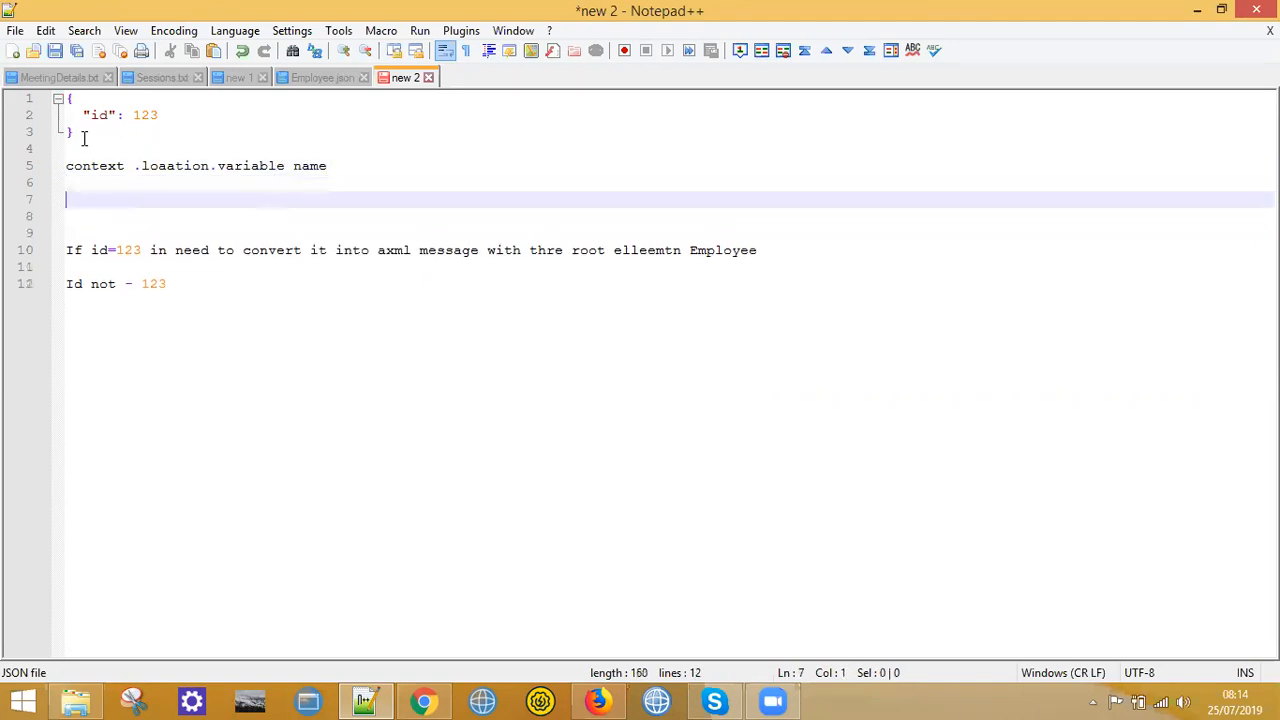
{"action": "left_click_drag", "start_coordinate": [158, 115], "coordinate": [72, 116]}
{"action": "left_click", "coordinate": [107, 135]}
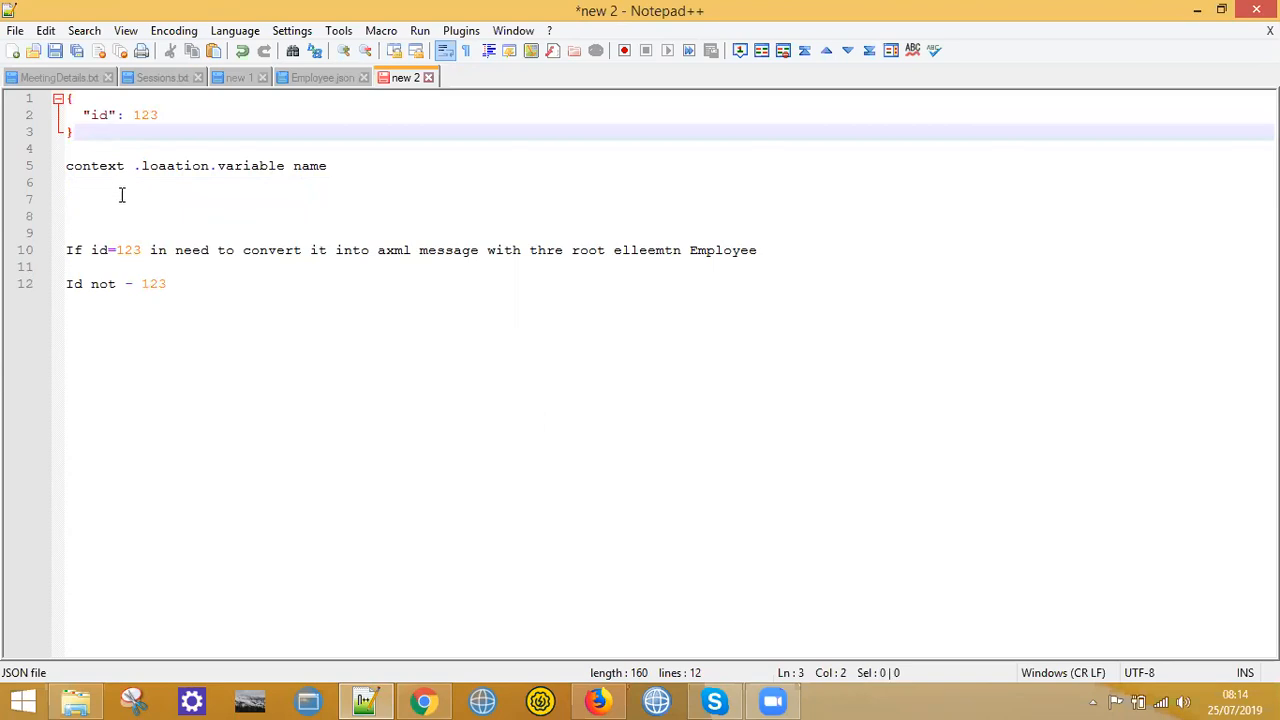
{"action": "left_click", "coordinate": [116, 166]}
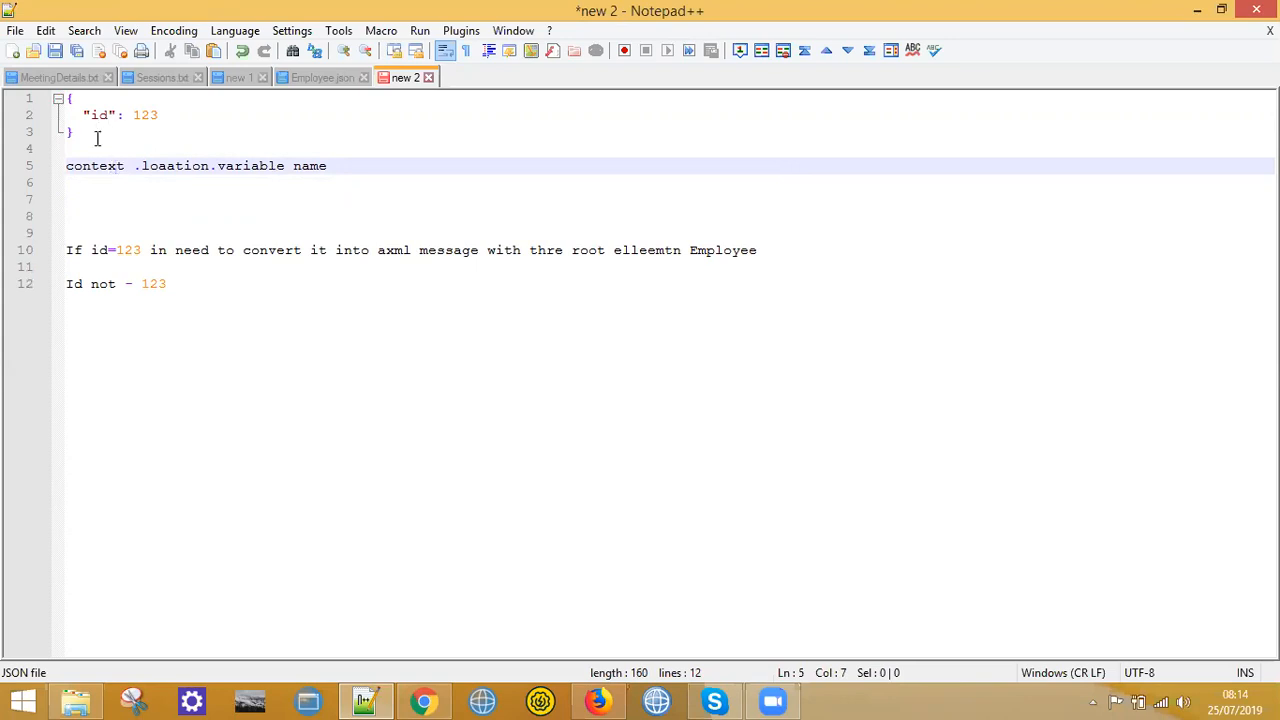
{"action": "left_click_drag", "start_coordinate": [80, 138], "coordinate": [60, 98]}
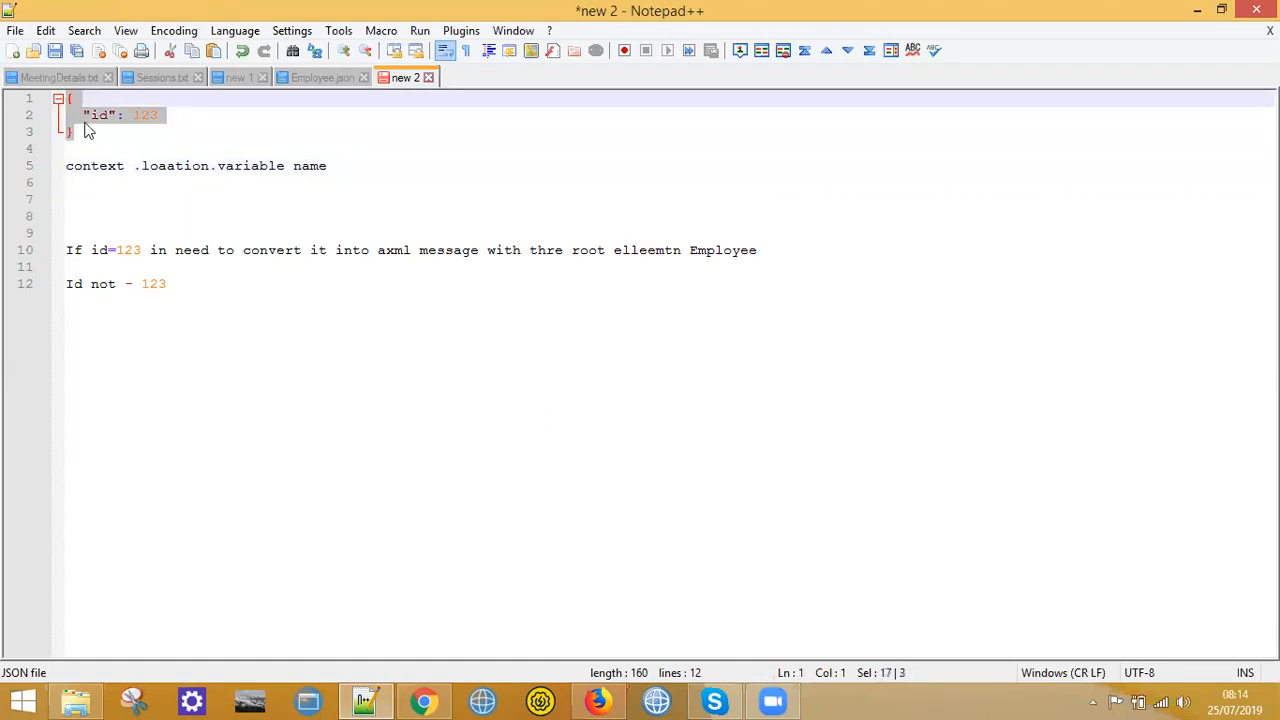
Step: Write "request.body.id" on a new line directly below the context note
{"action": "left_click", "coordinate": [350, 168]}
{"action": "key", "text": "Return"}
{"action": "type", "text": "r"}
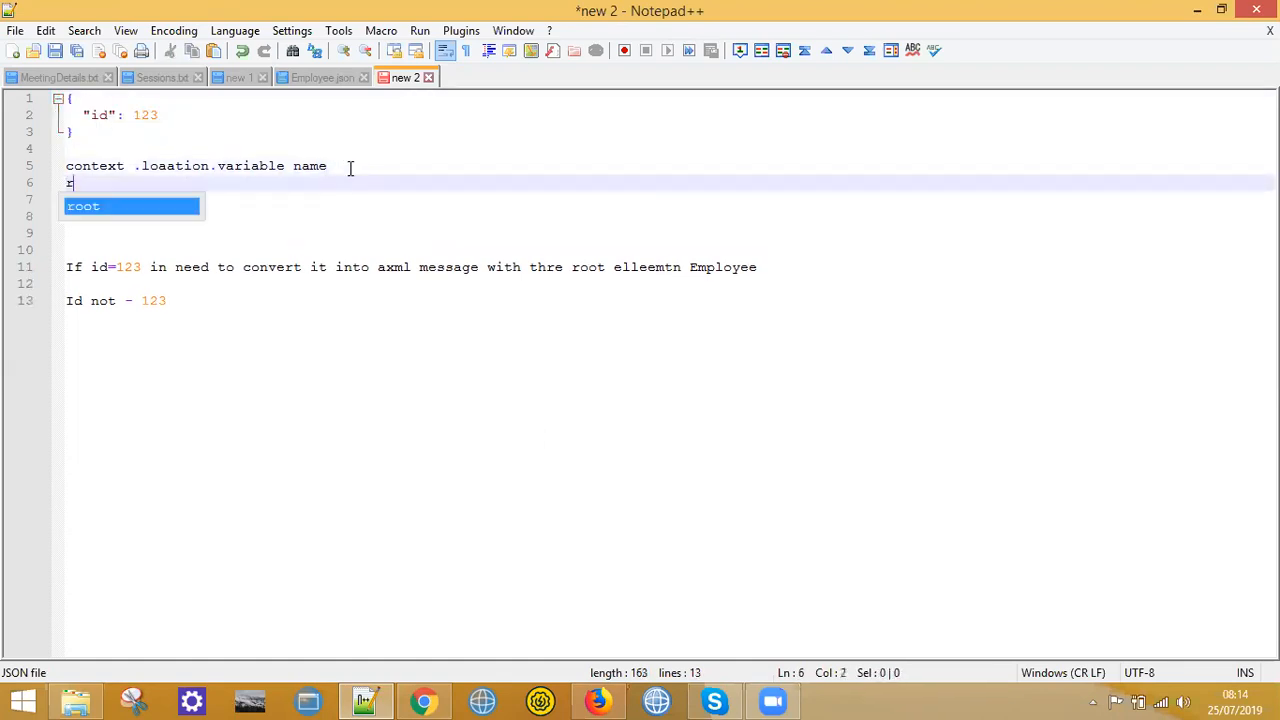
{"action": "type", "text": "equest"}
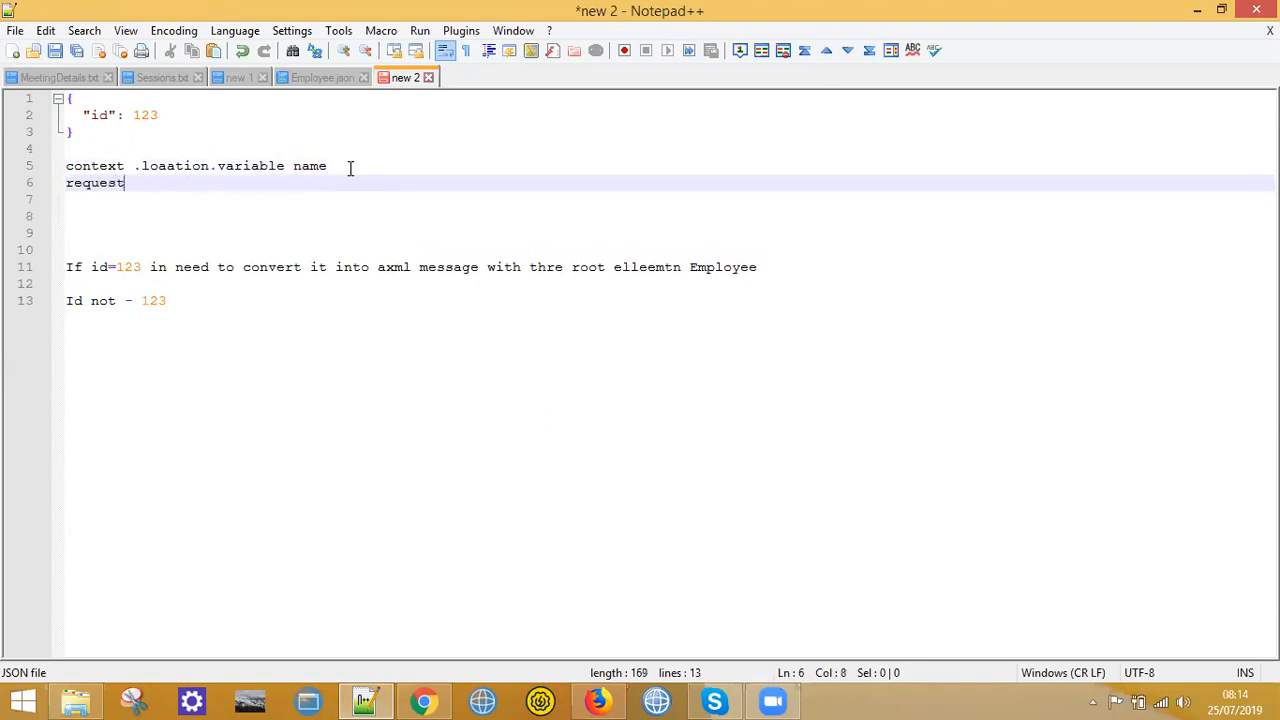
{"action": "type", "text": "."}
{"action": "left_click", "coordinate": [182, 167]}
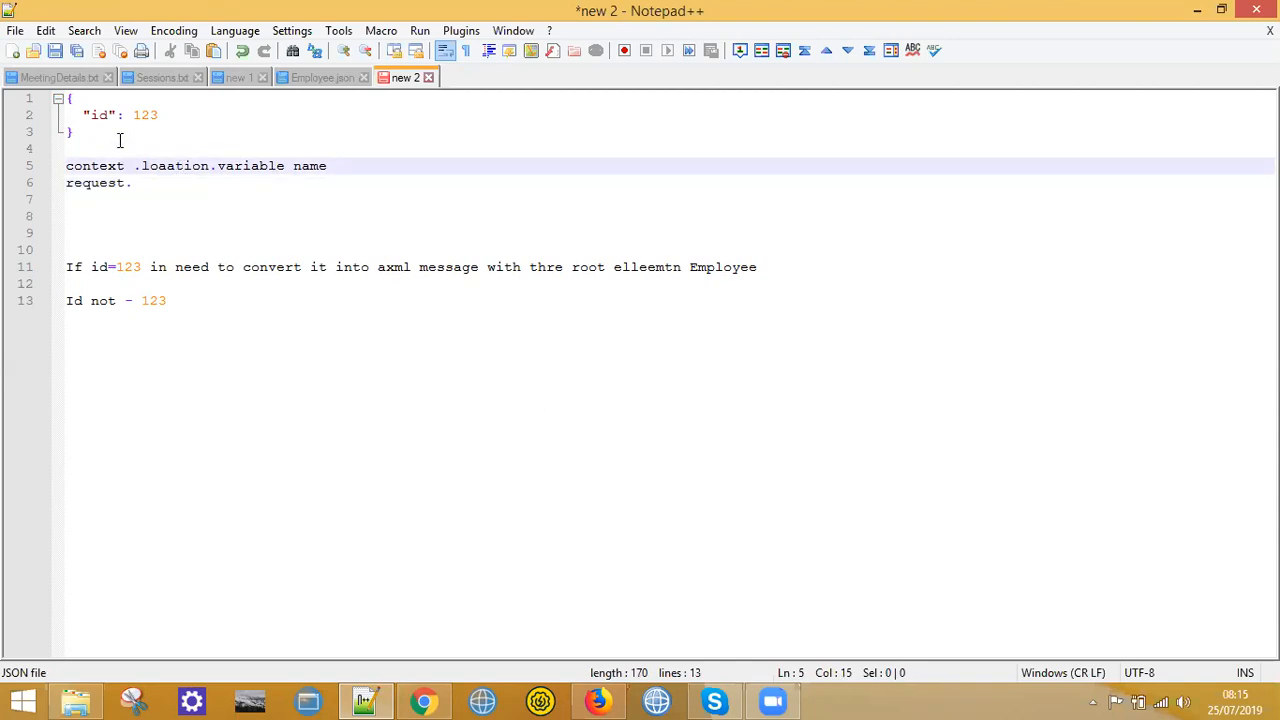
{"action": "left_click", "coordinate": [147, 184]}
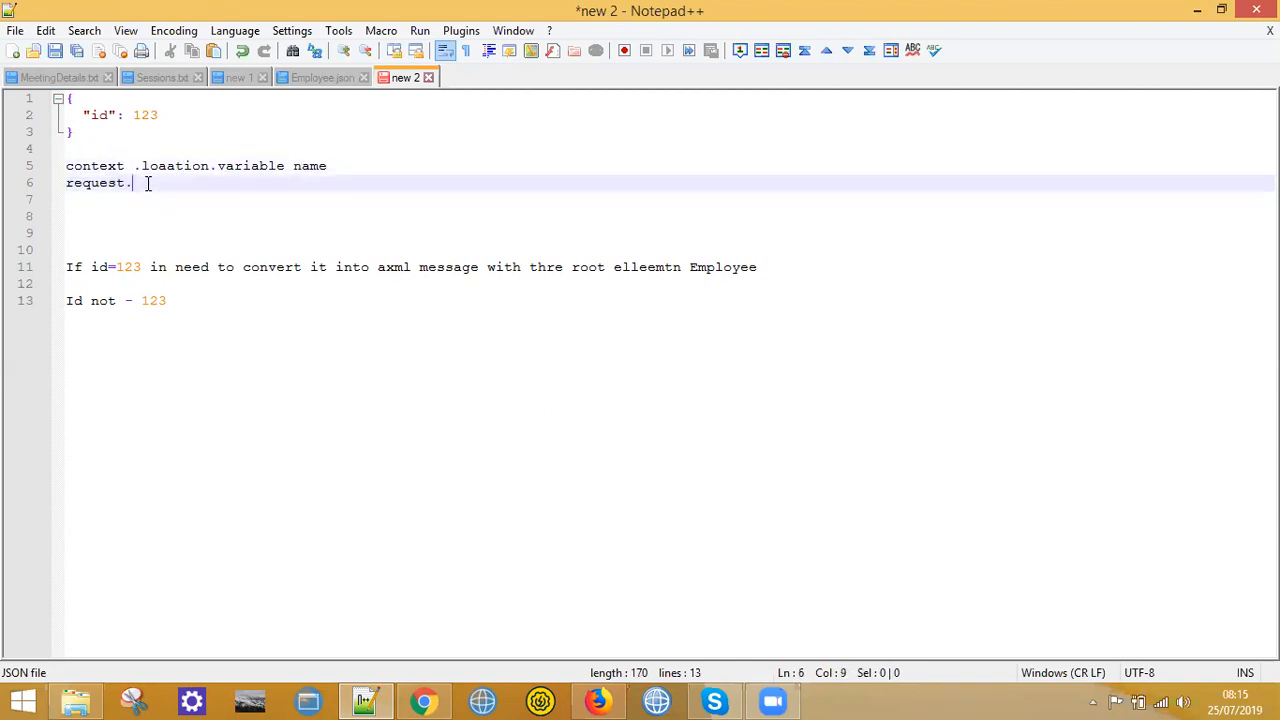
{"action": "type", "text": "body.id"}
{"action": "left_click", "coordinate": [373, 217]}
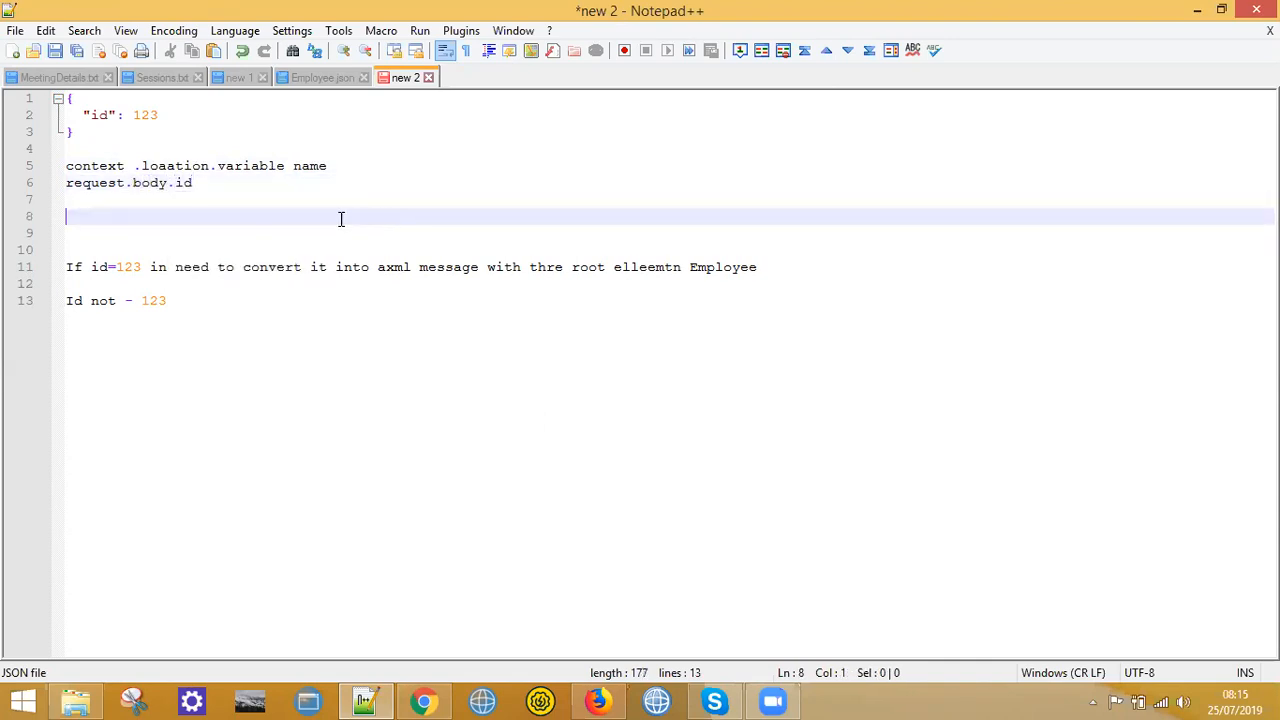
{"action": "left_click_drag", "start_coordinate": [184, 183], "coordinate": [52, 188]}
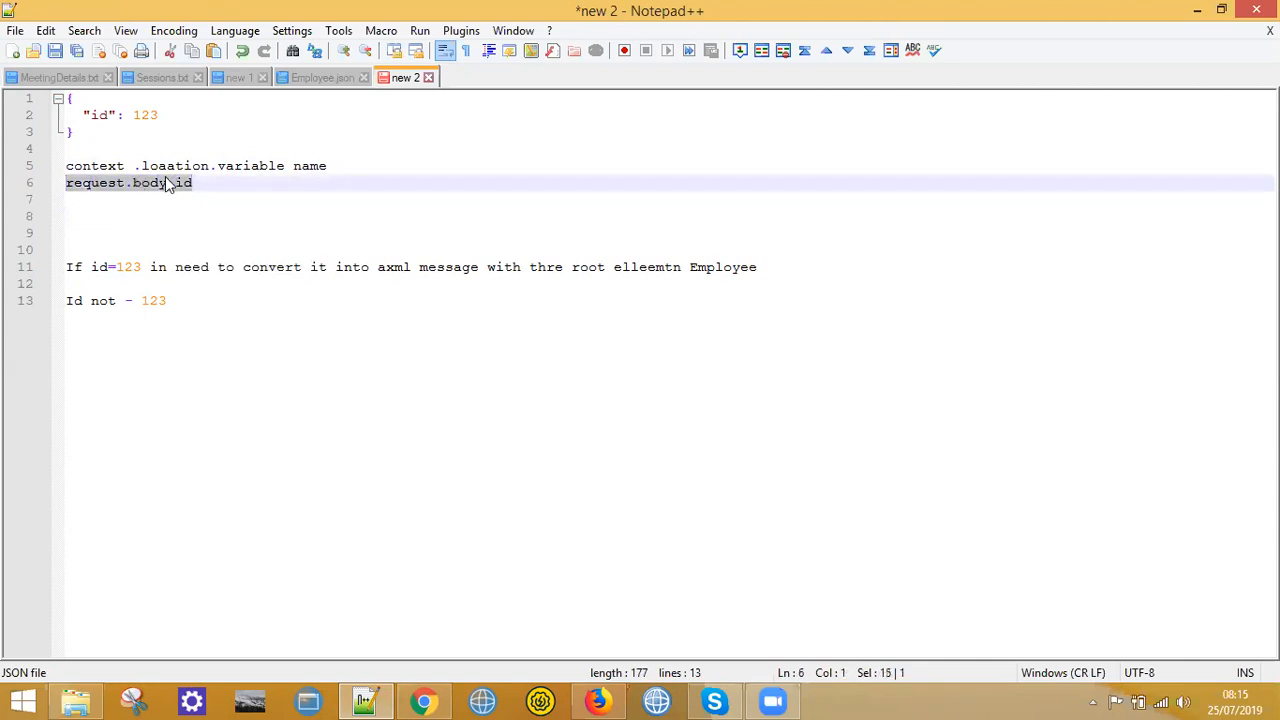
{"action": "left_click", "coordinate": [206, 190]}
{"action": "left_click_drag", "start_coordinate": [188, 185], "coordinate": [64, 188]}
{"action": "left_click", "coordinate": [194, 184]}
{"action": "left_click_drag", "start_coordinate": [192, 184], "coordinate": [54, 190]}
{"action": "left_click", "coordinate": [228, 182]}
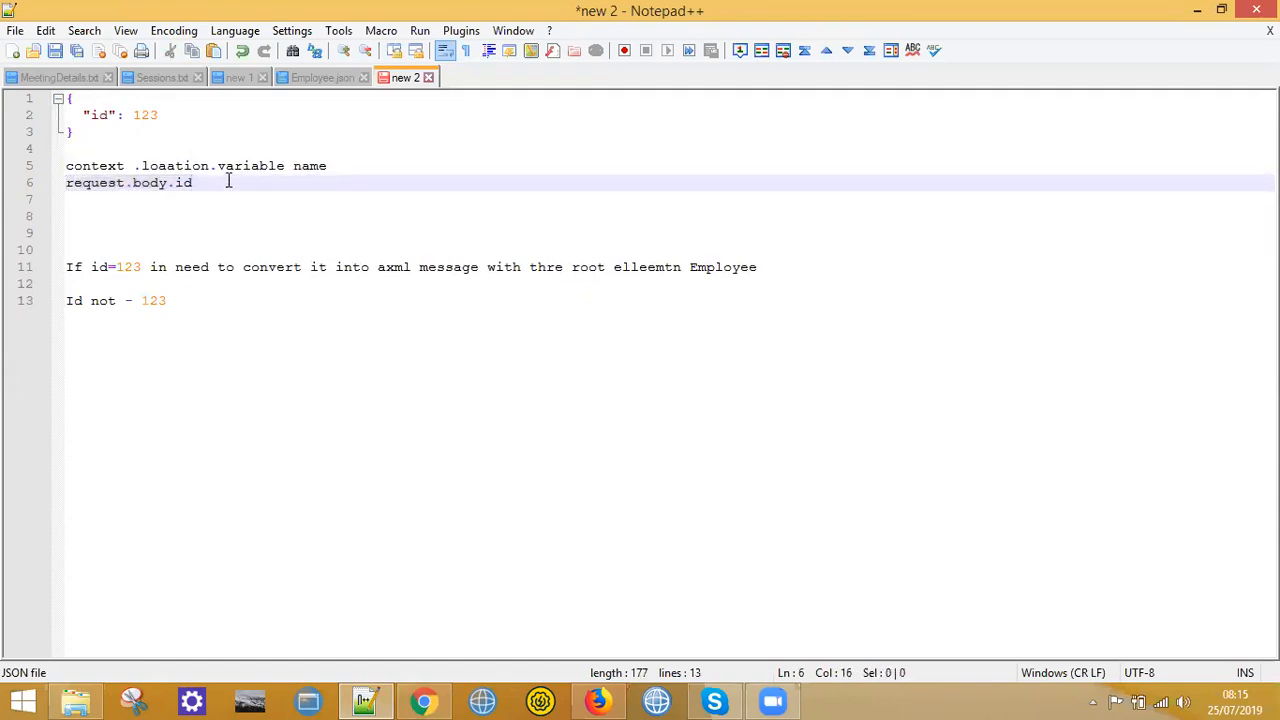
Step: Add the call apim.getvariable('') with empty quotes, one blank line below request.body.id
{"action": "key", "text": "Return"}
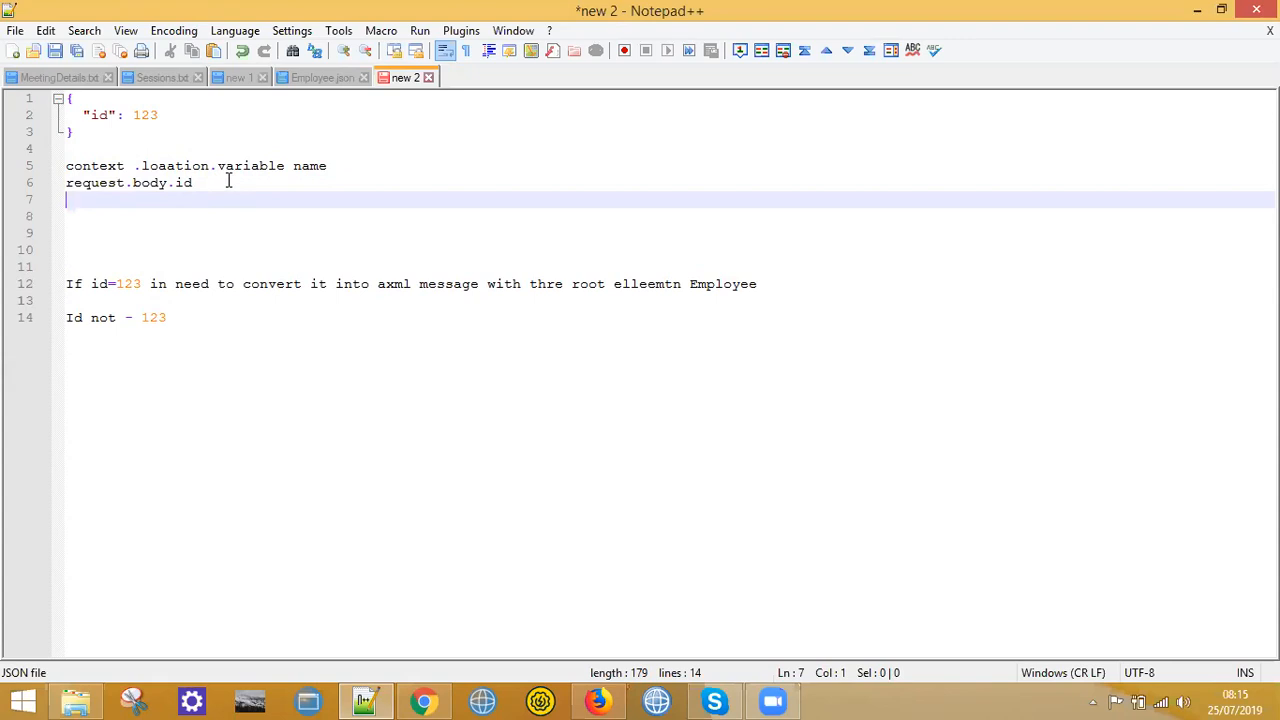
{"action": "key", "text": "Return"}
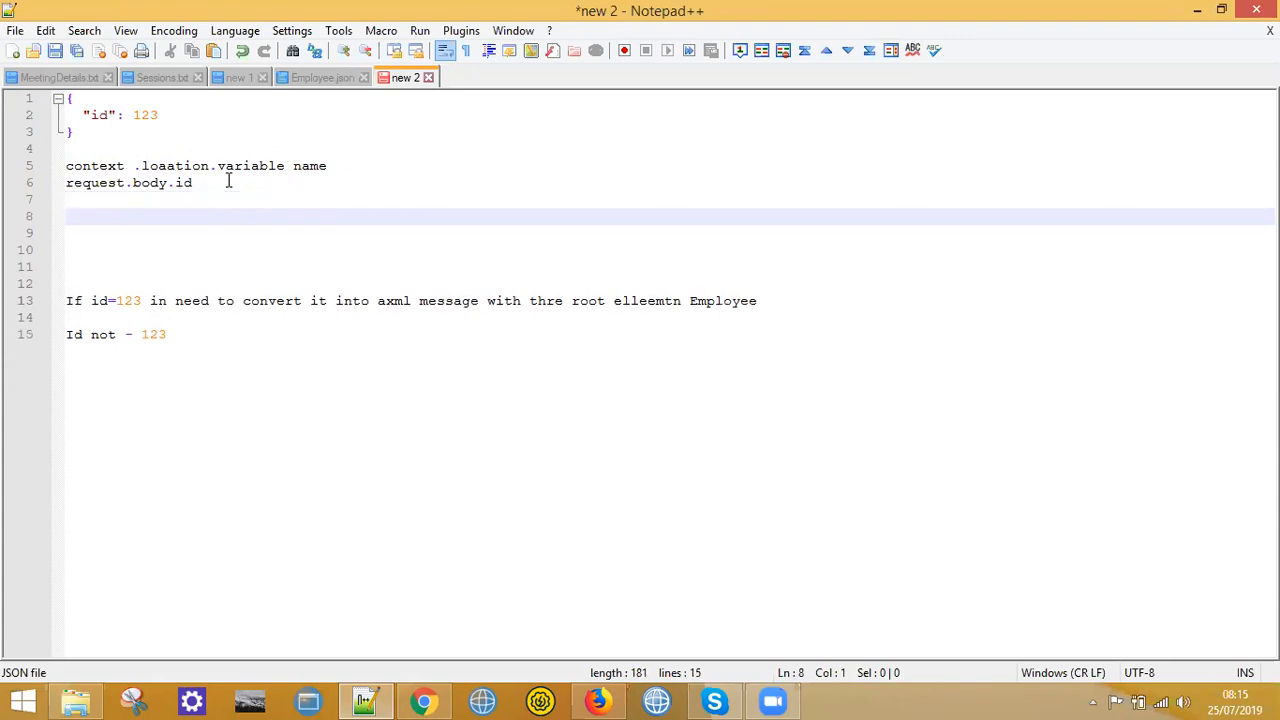
{"action": "type", "text": "apim.getvariable"}
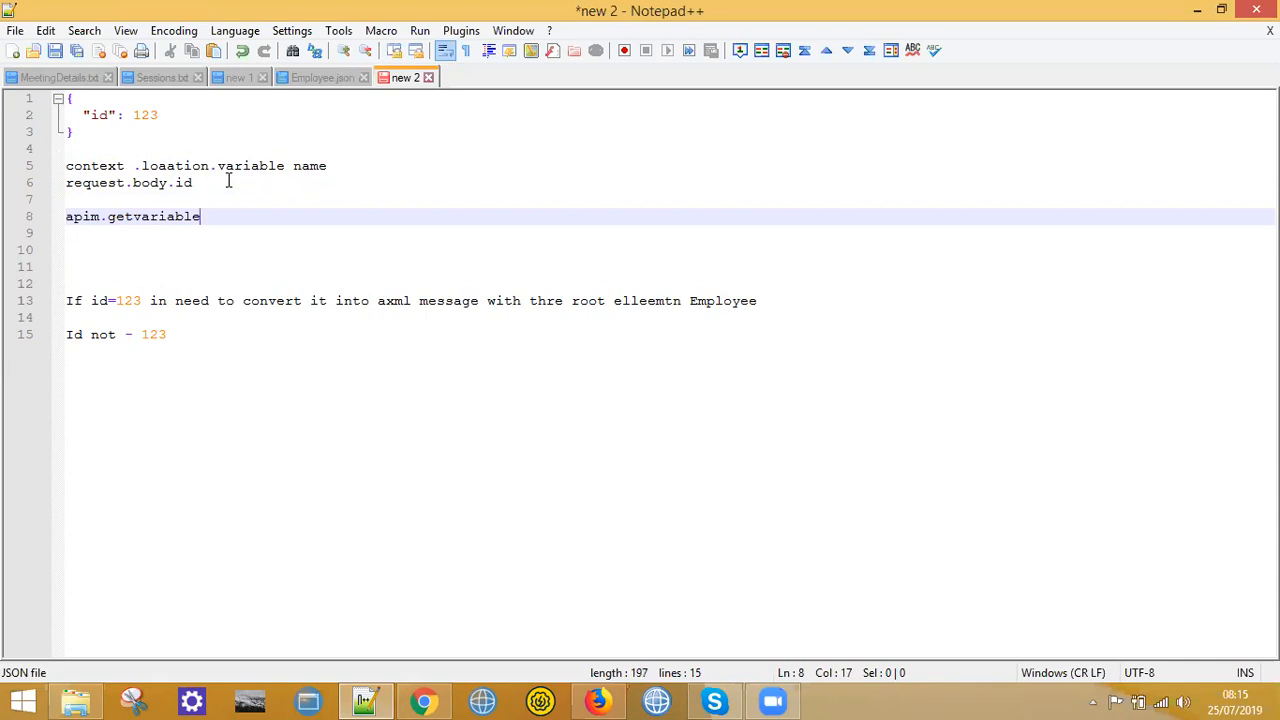
{"action": "type", "text": "()"}
{"action": "key", "text": "Left"}
{"action": "type", "text": "''"}
{"action": "key", "text": "Left"}
Step: Copy request.body.id into the quotes of the apim.getvariable call
{"action": "left_click_drag", "start_coordinate": [195, 183], "coordinate": [65, 182]}
{"action": "right_click", "coordinate": [107, 184]}
{"action": "left_click", "coordinate": [110, 214]}
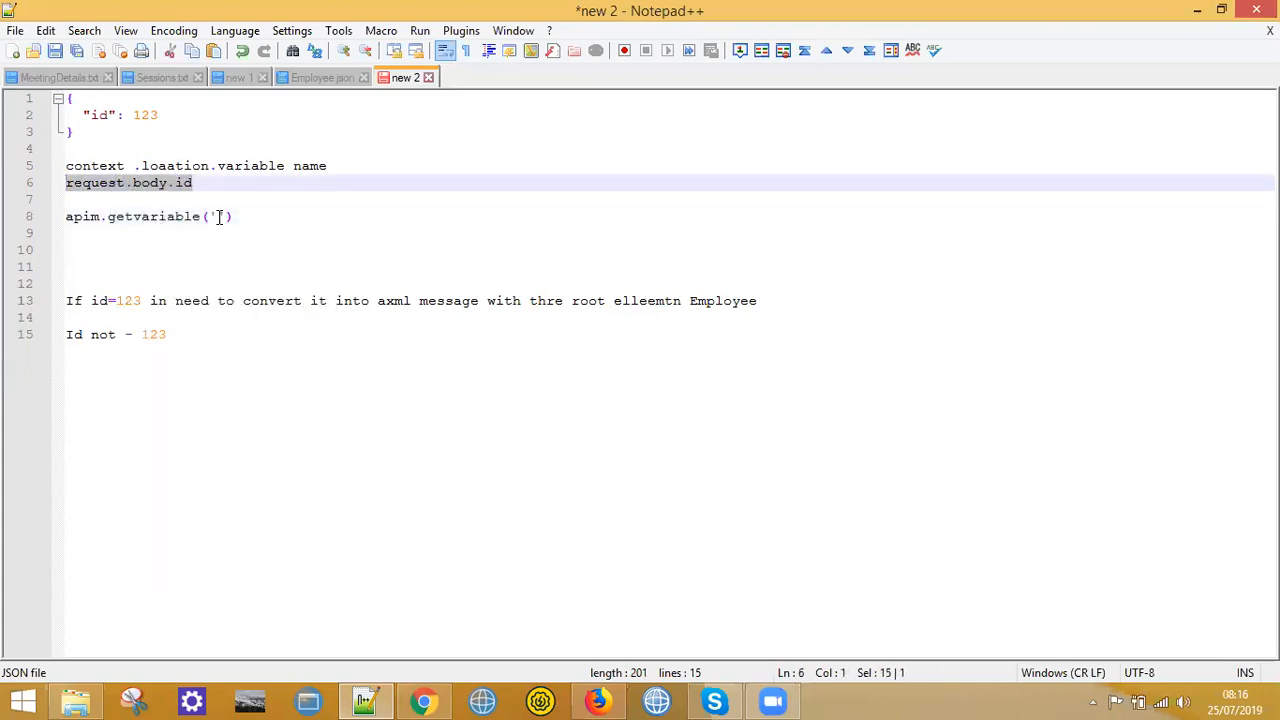
{"action": "left_click", "coordinate": [216, 215]}
{"action": "key", "text": "ctrl+v"}
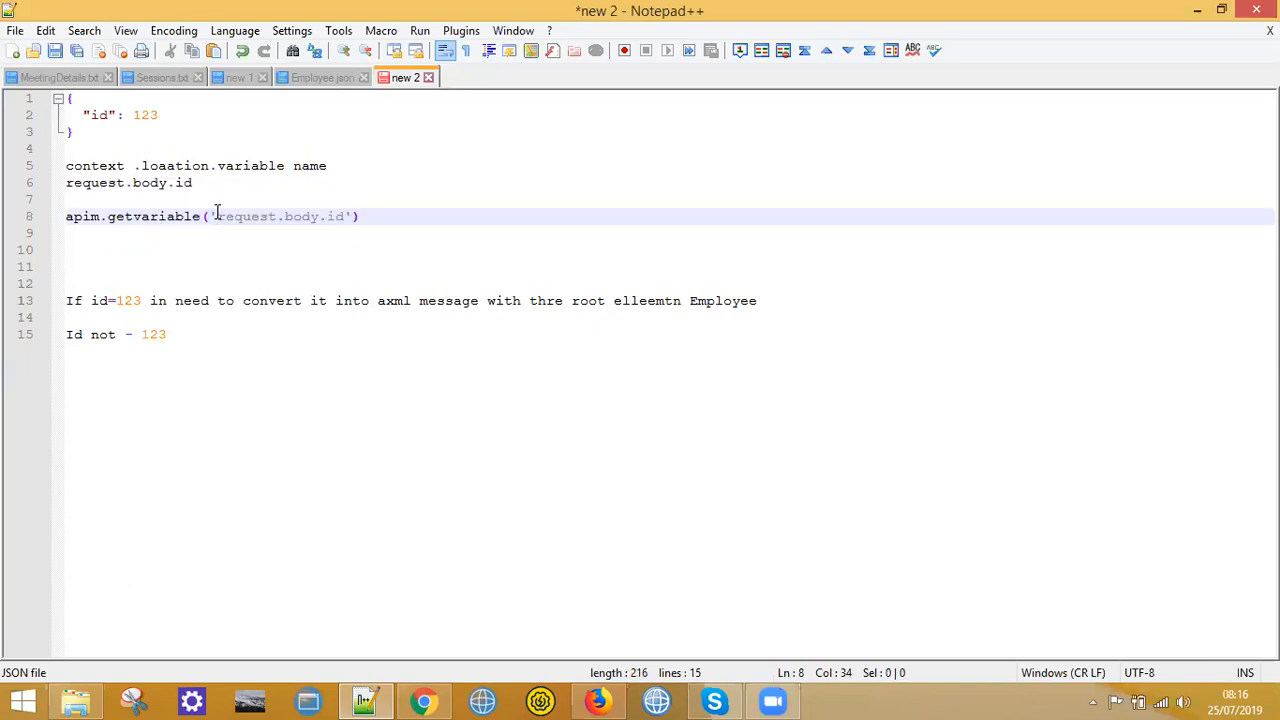
Step: Copy apim.getvariable('request.body.id') into the If policy's condition in the API Connect editor in Firefox
{"action": "left_click_drag", "start_coordinate": [362, 216], "coordinate": [37, 213]}
{"action": "right_click", "coordinate": [127, 223]}
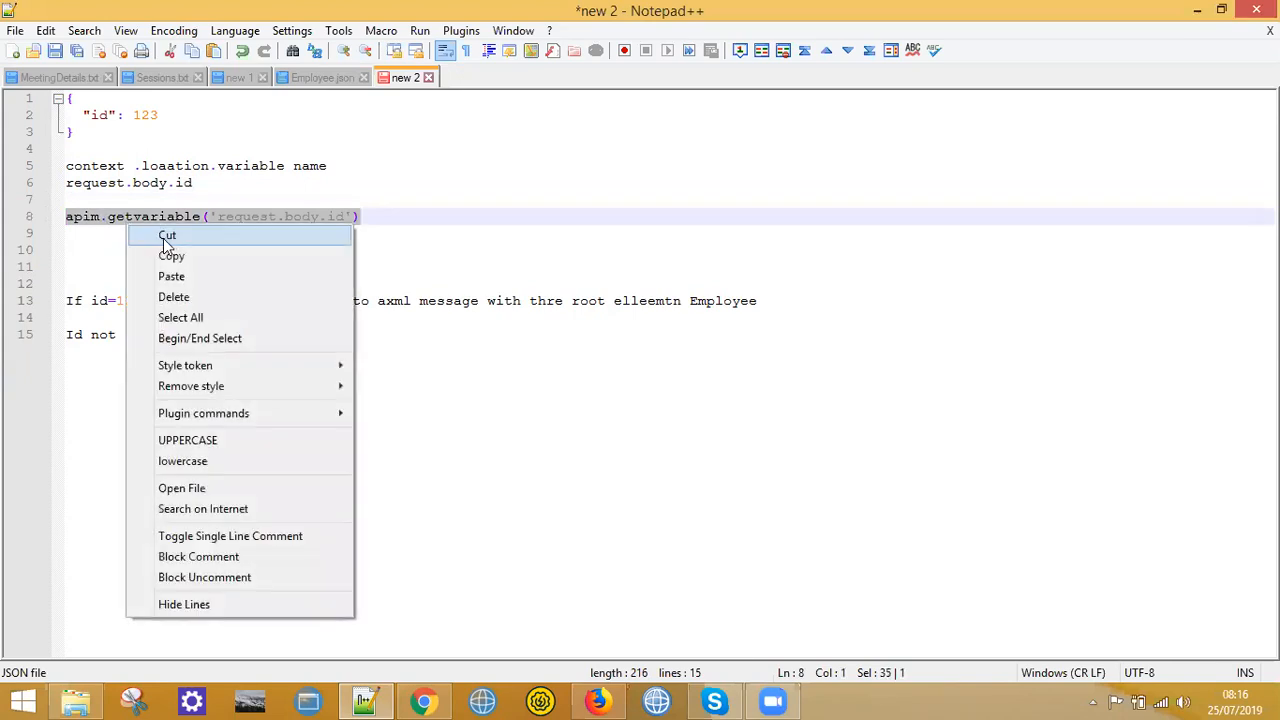
{"action": "left_click", "coordinate": [171, 256]}
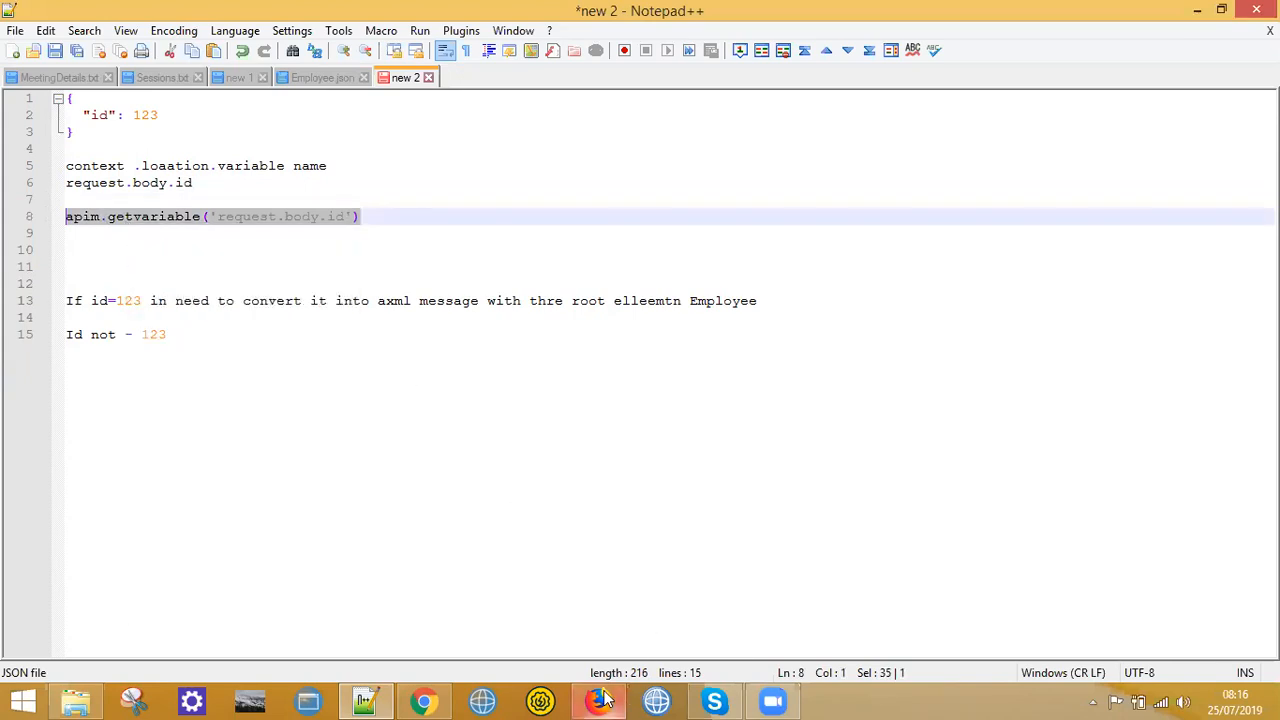
{"action": "left_click", "coordinate": [597, 701]}
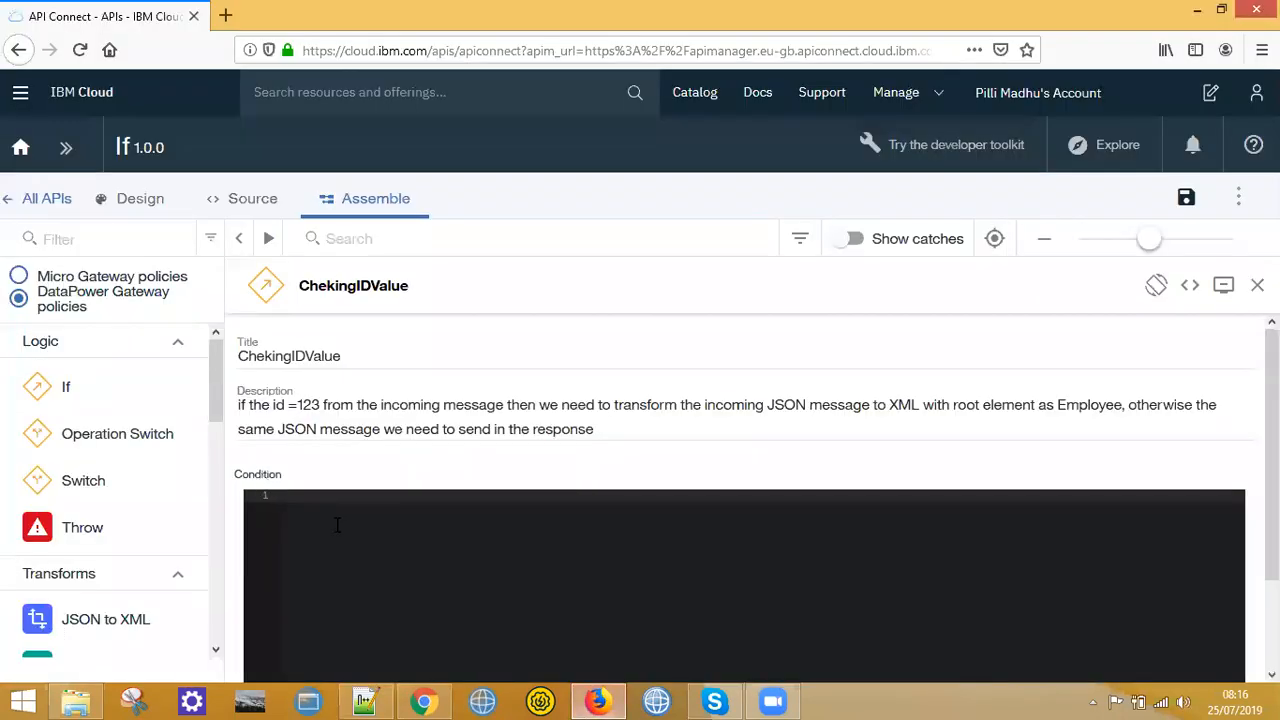
{"action": "key", "text": "ctrl+v"}
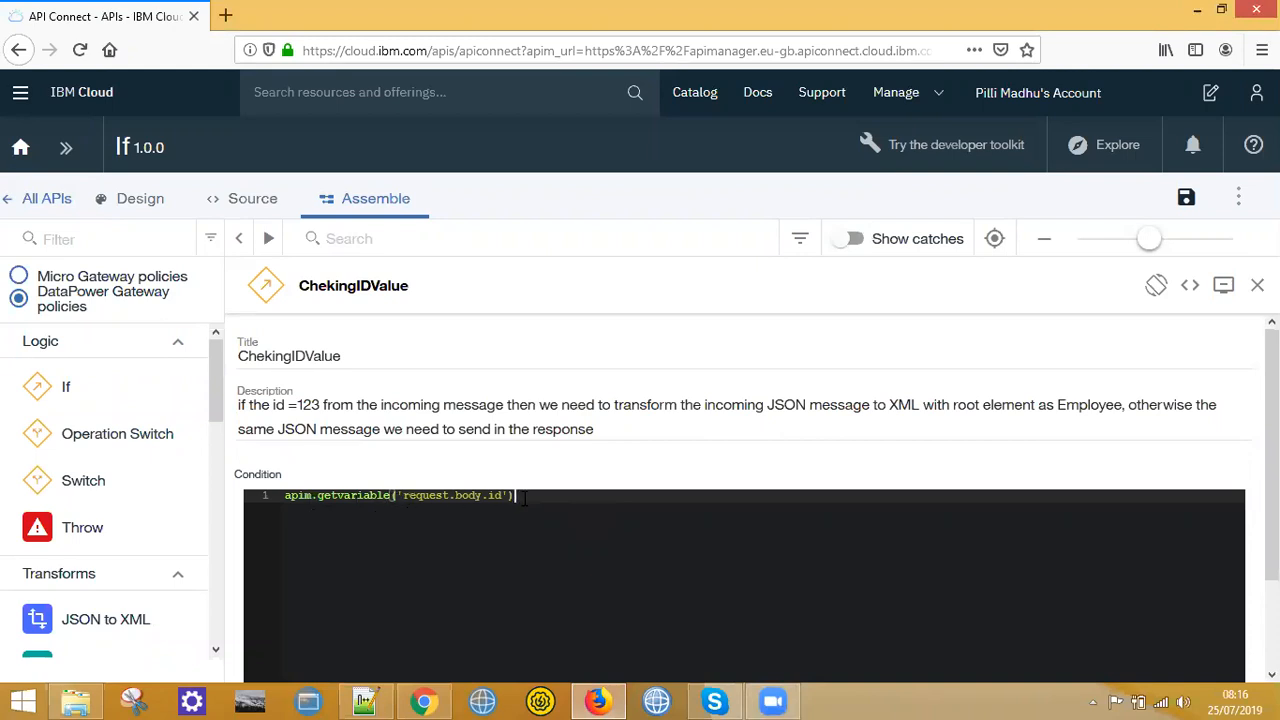
Step: Complete the If condition as apim.getvariable('request.body.id')=123 and try to add a JSON to XML policy inside the If branch
{"action": "type", "text": "=123"}
{"action": "left_click", "coordinate": [1257, 285]}
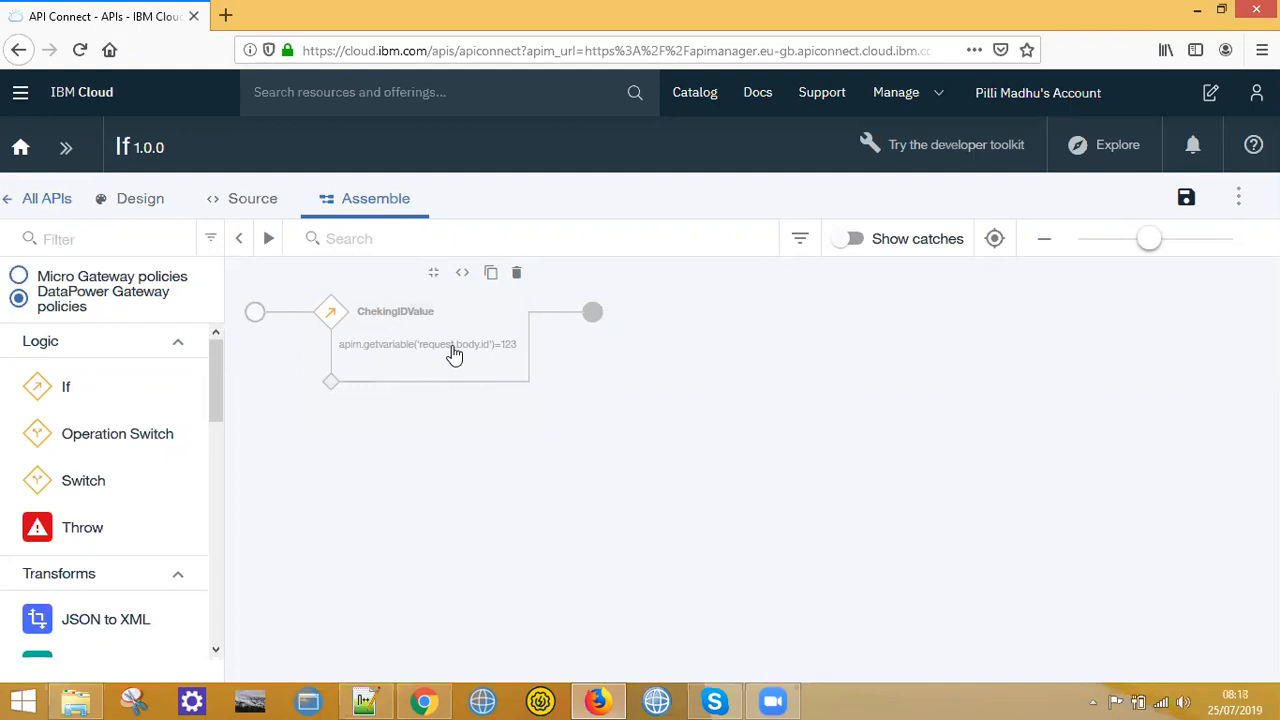
{"action": "left_click_drag", "start_coordinate": [135, 614], "coordinate": [386, 380]}
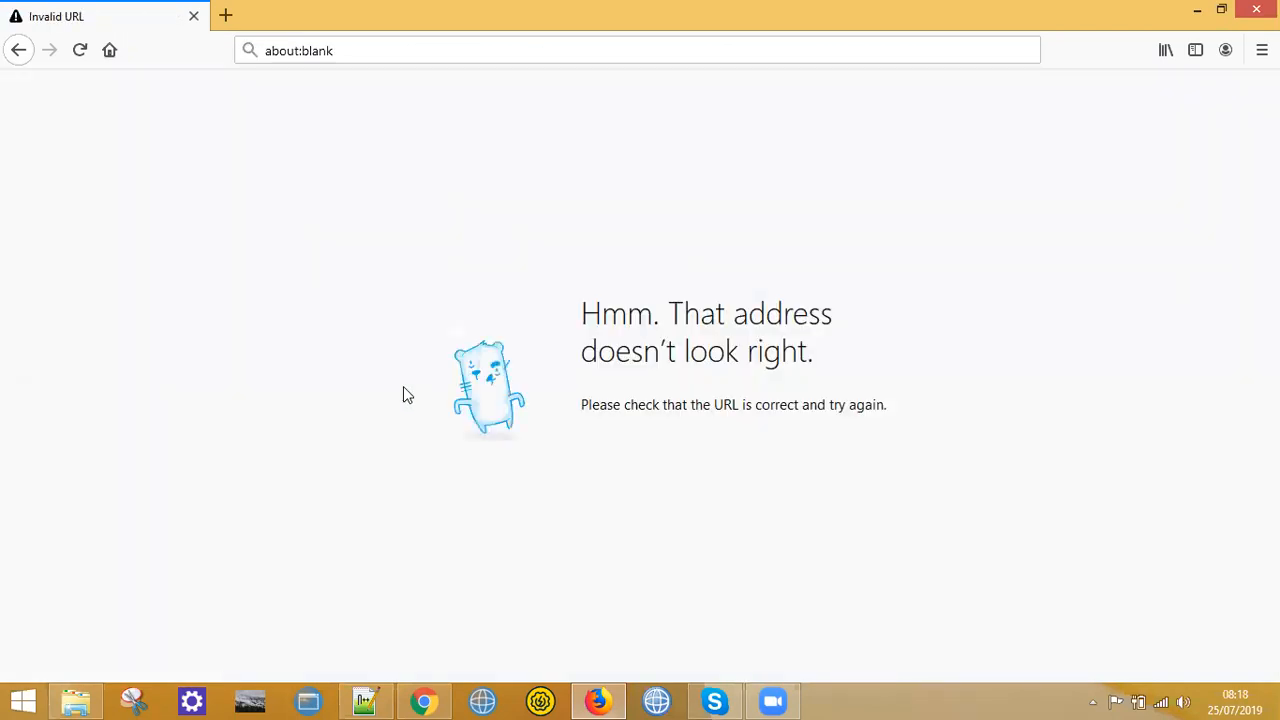
Step: Replace the broken browser page with a fresh tab and load the IBM Cloud dashboard
{"action": "left_click", "coordinate": [80, 53]}
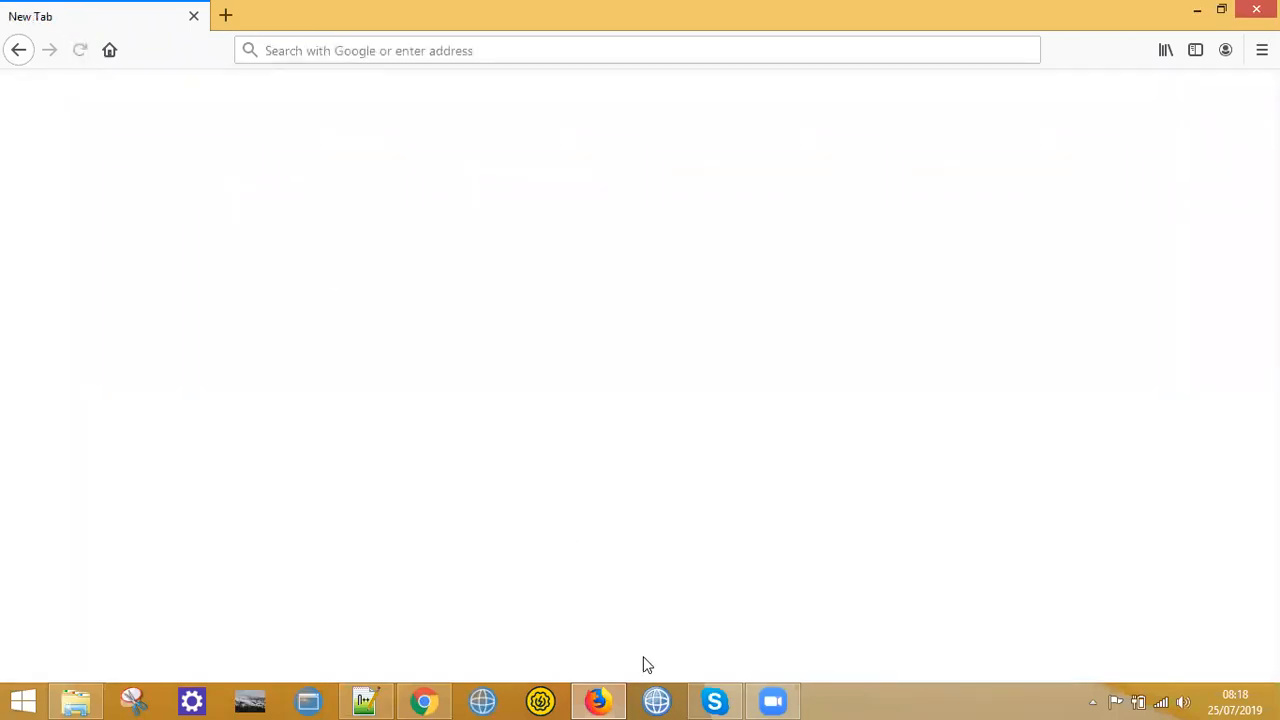
{"action": "left_click", "coordinate": [229, 16]}
{"action": "left_click", "coordinate": [191, 16]}
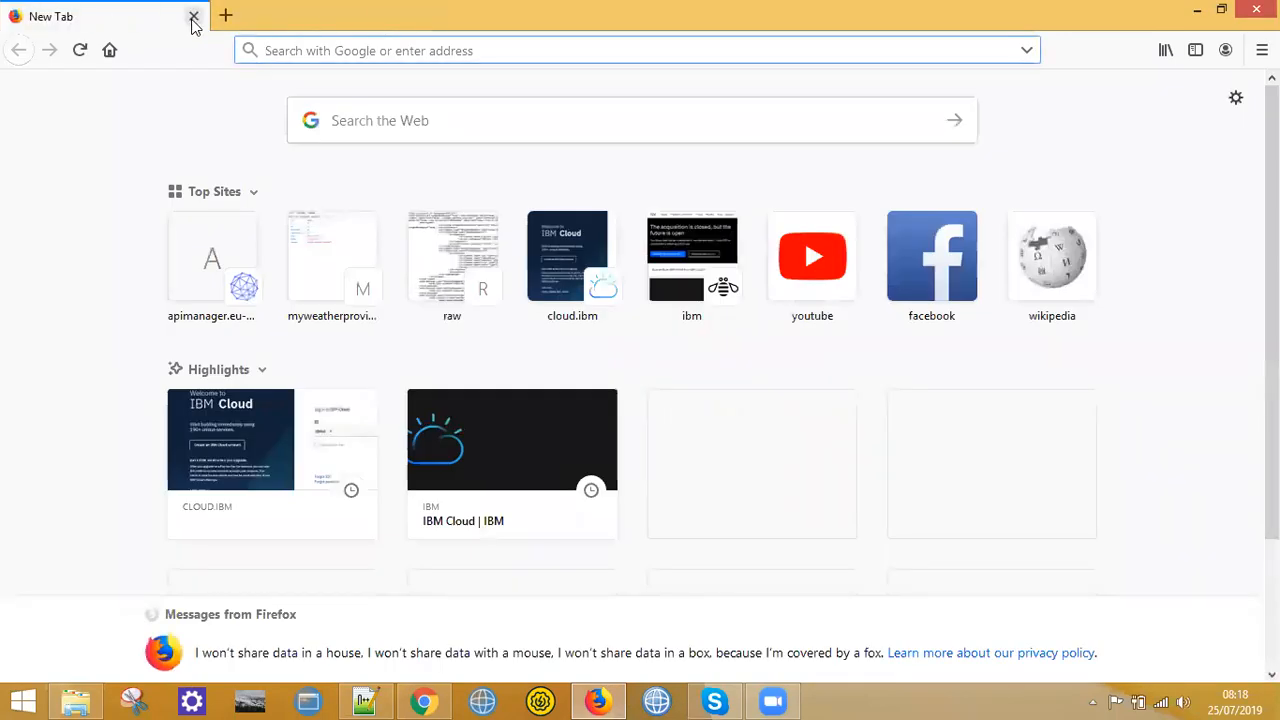
{"action": "left_click", "coordinate": [251, 435]}
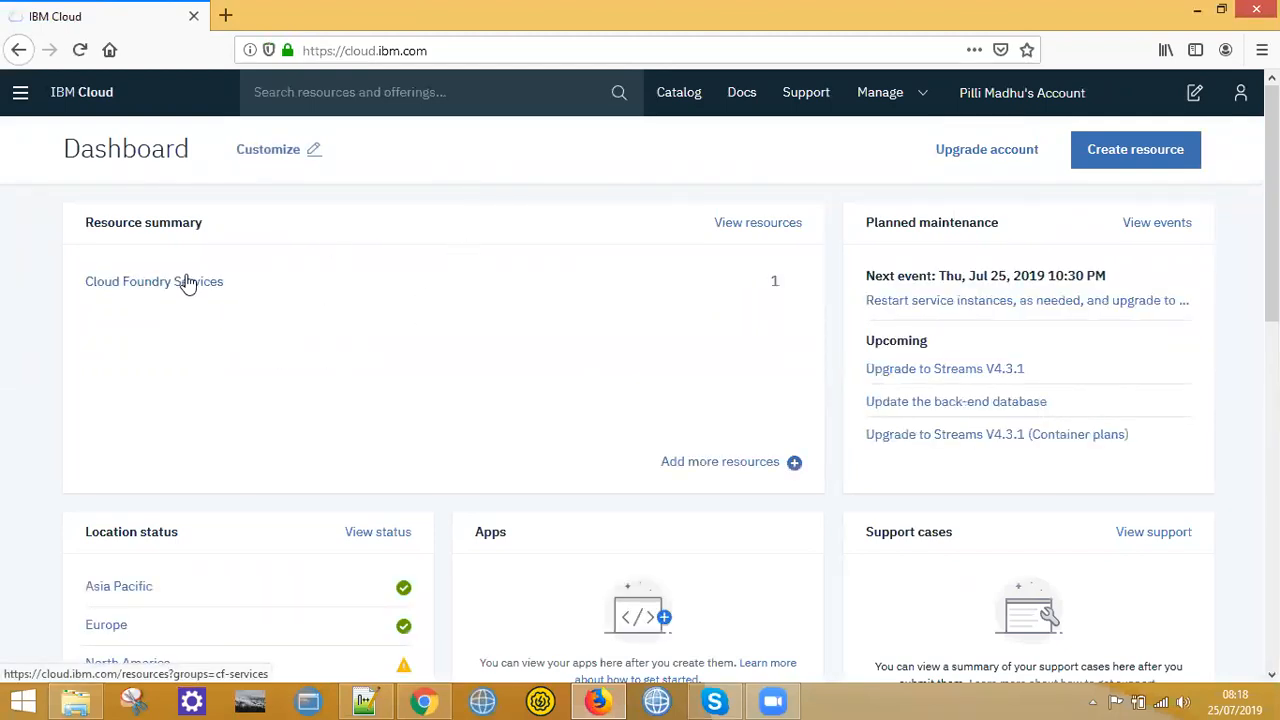
Step: Open the API Connect-tj service from the Cloud Foundry Services resources
{"action": "double_click", "coordinate": [305, 300]}
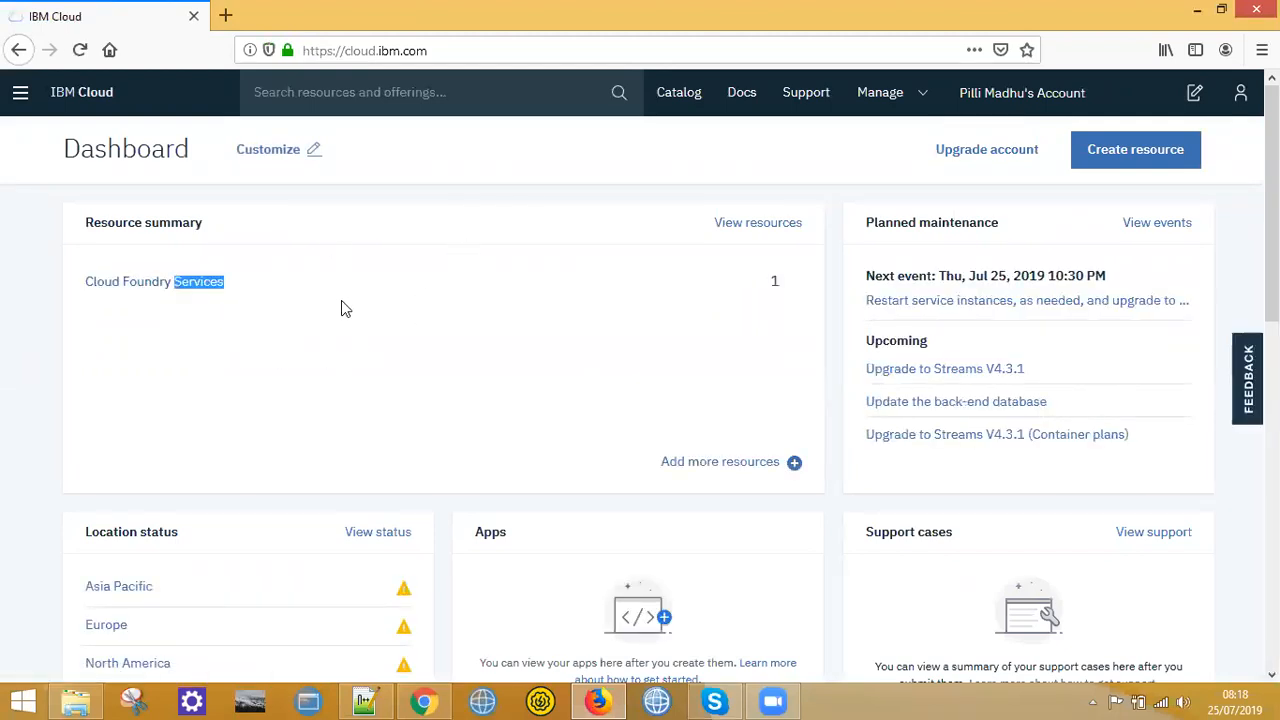
{"action": "left_click", "coordinate": [773, 281]}
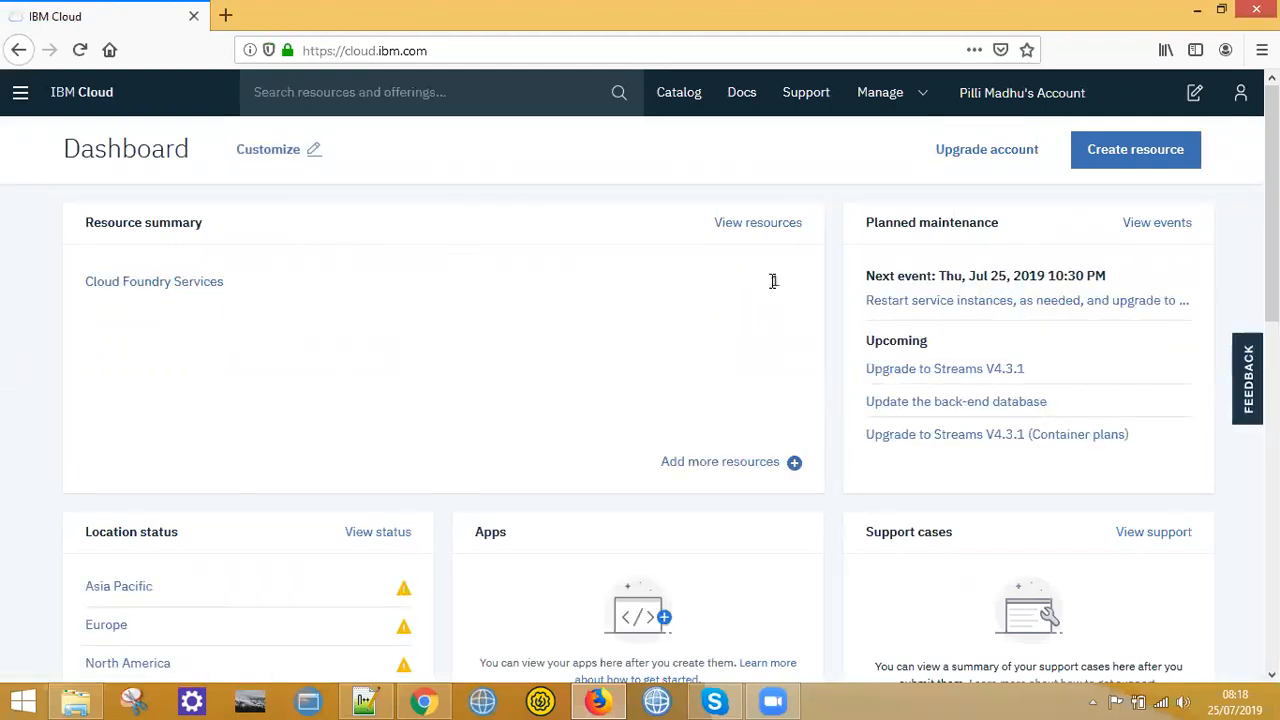
{"action": "left_click", "coordinate": [190, 284]}
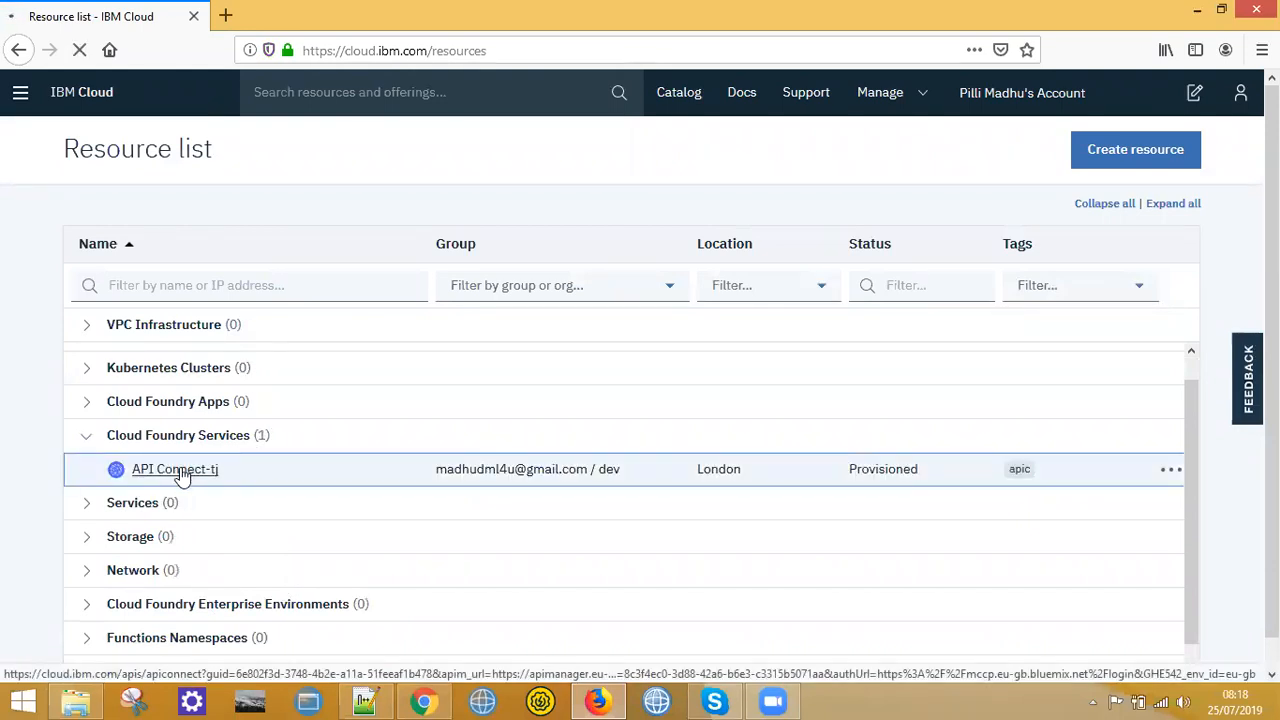
{"action": "left_click", "coordinate": [180, 470]}
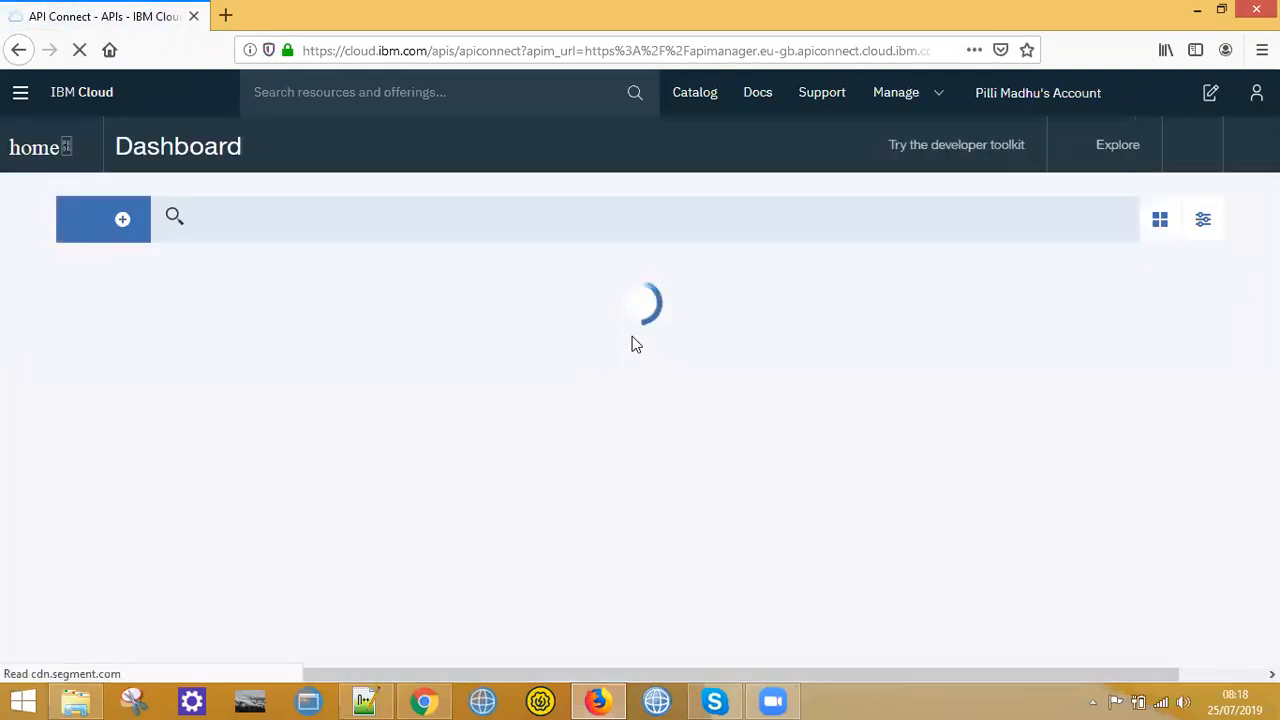
Step: Open the If 1.0.0 API from the draft APIs and show its assembly
{"action": "left_click", "coordinate": [65, 148]}
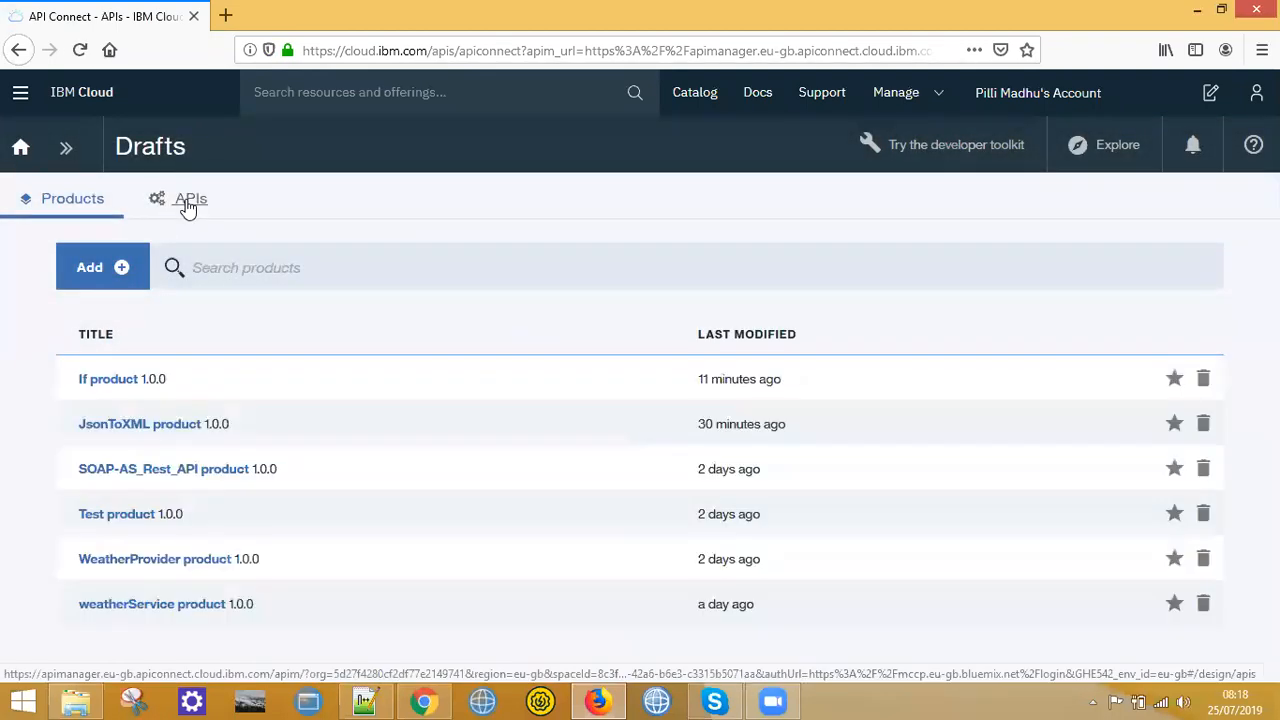
{"action": "left_click", "coordinate": [187, 205]}
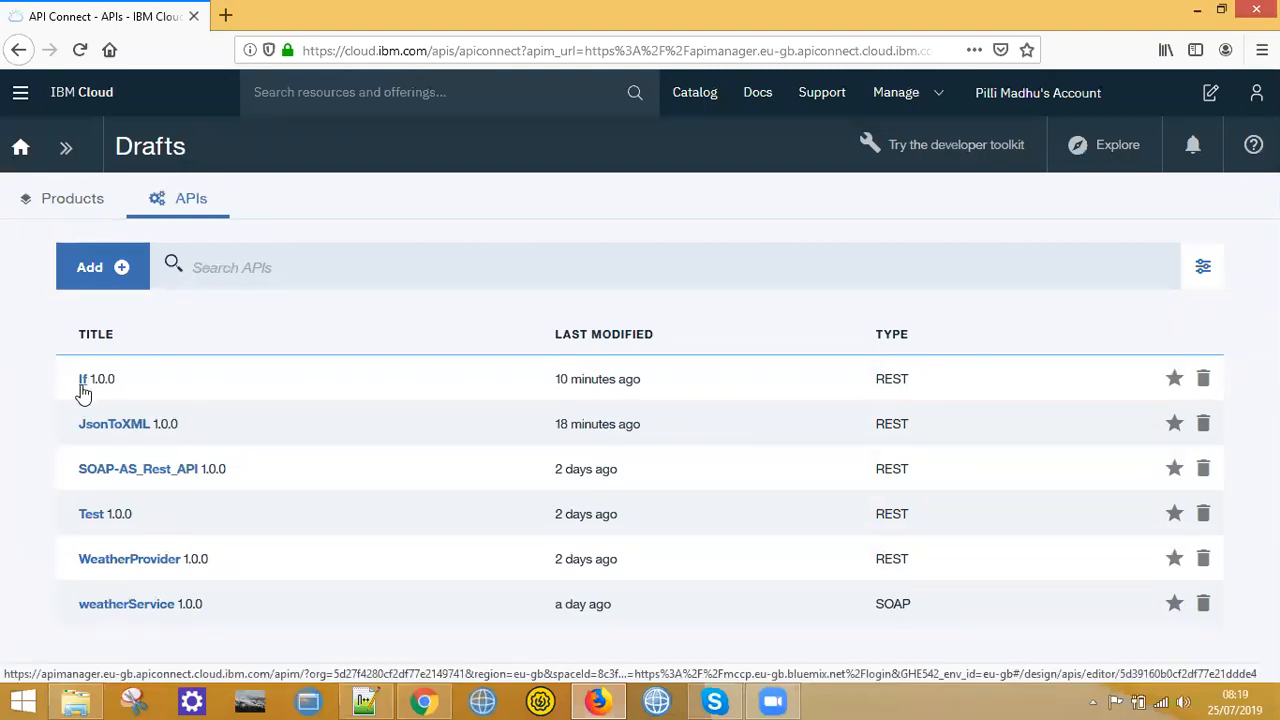
{"action": "double_click", "coordinate": [84, 393]}
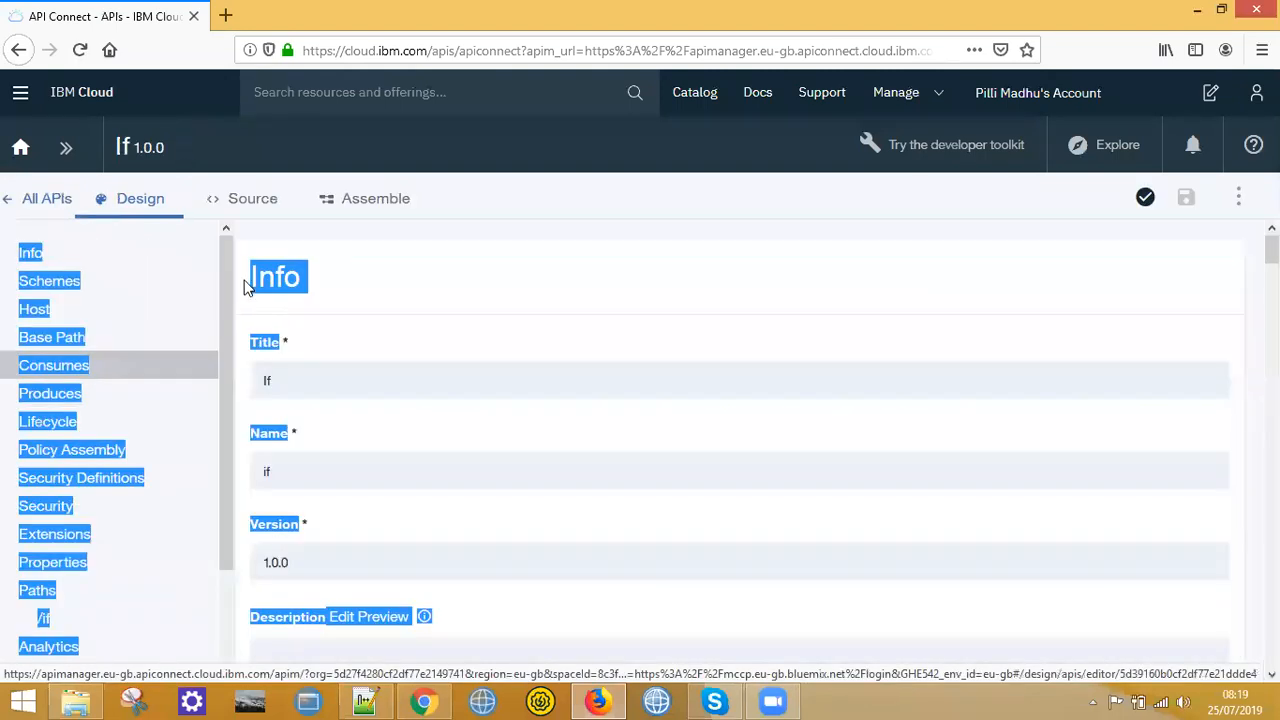
{"action": "left_click", "coordinate": [392, 208]}
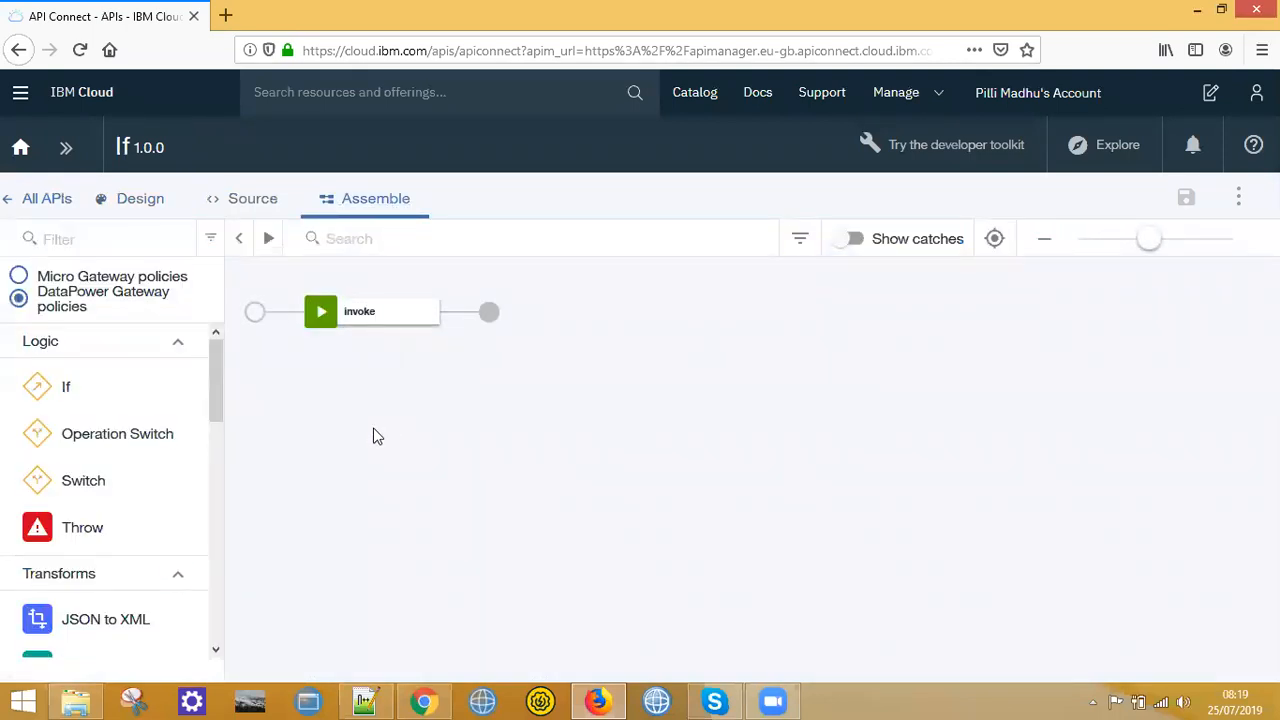
Step: Delete the invoke policy and try to place an If policy in the assembly
{"action": "left_click", "coordinate": [430, 288]}
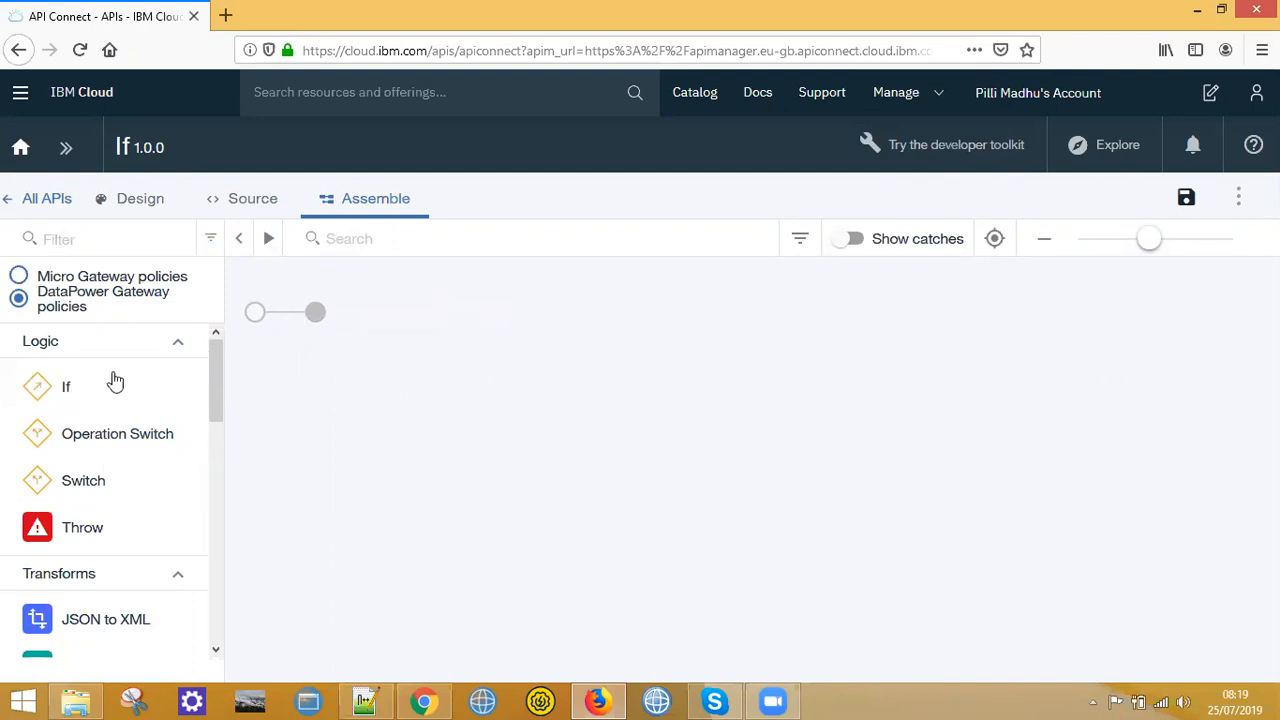
{"action": "left_click_drag", "start_coordinate": [37, 386], "coordinate": [263, 297]}
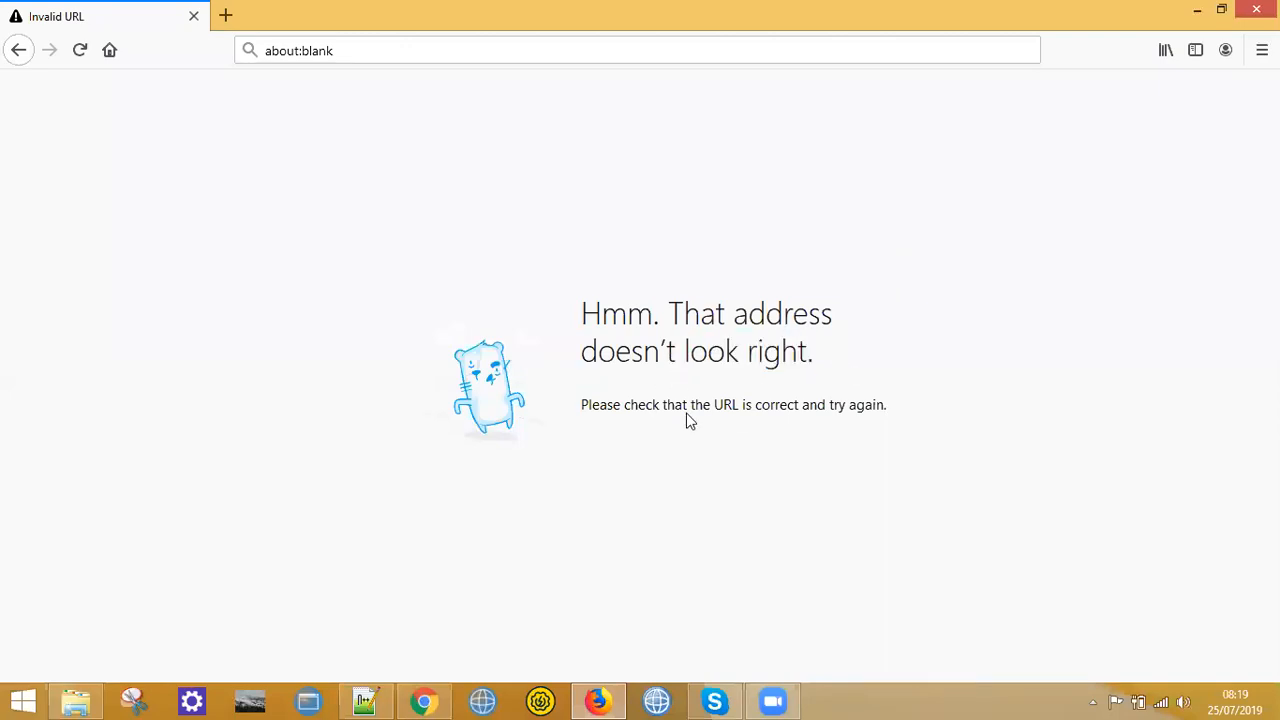
Step: Swap the invalid page for a new tab, then load and refresh the IBM Cloud dashboard
{"action": "left_click_drag", "start_coordinate": [755, 407], "coordinate": [895, 410]}
{"action": "left_click", "coordinate": [910, 420]}
{"action": "left_click", "coordinate": [225, 15]}
{"action": "left_click", "coordinate": [193, 16]}
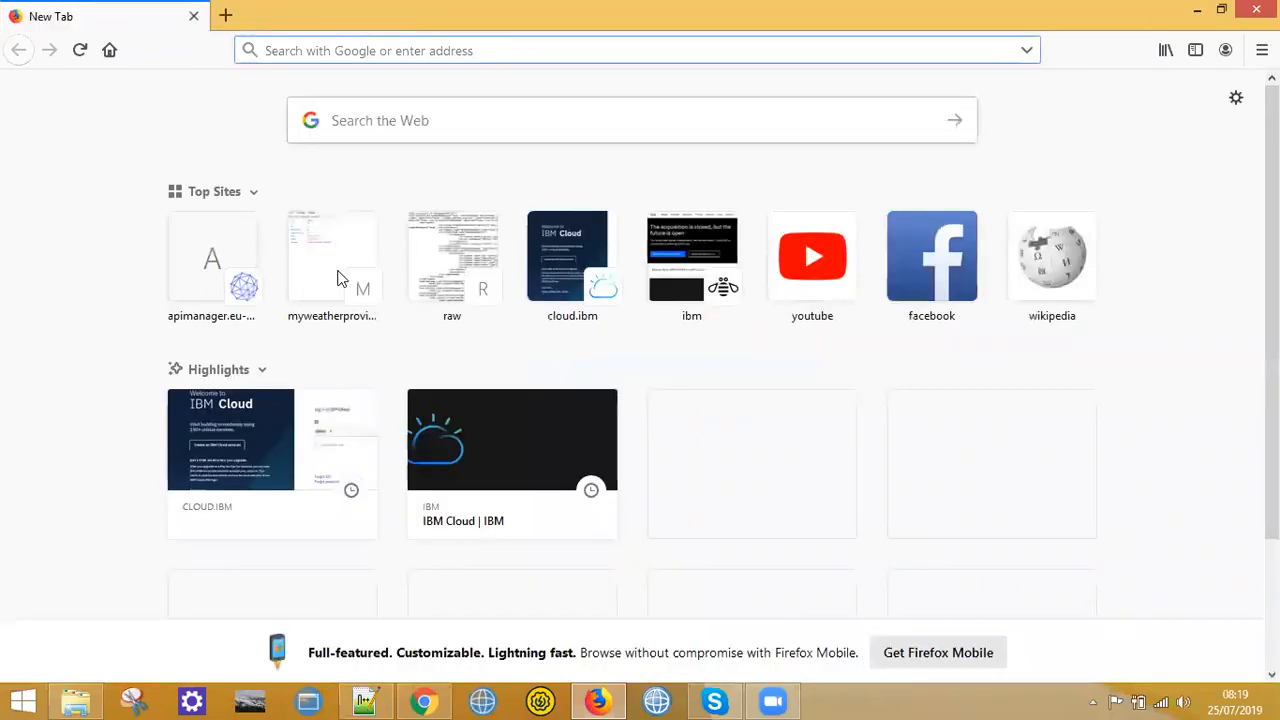
{"action": "left_click", "coordinate": [243, 428]}
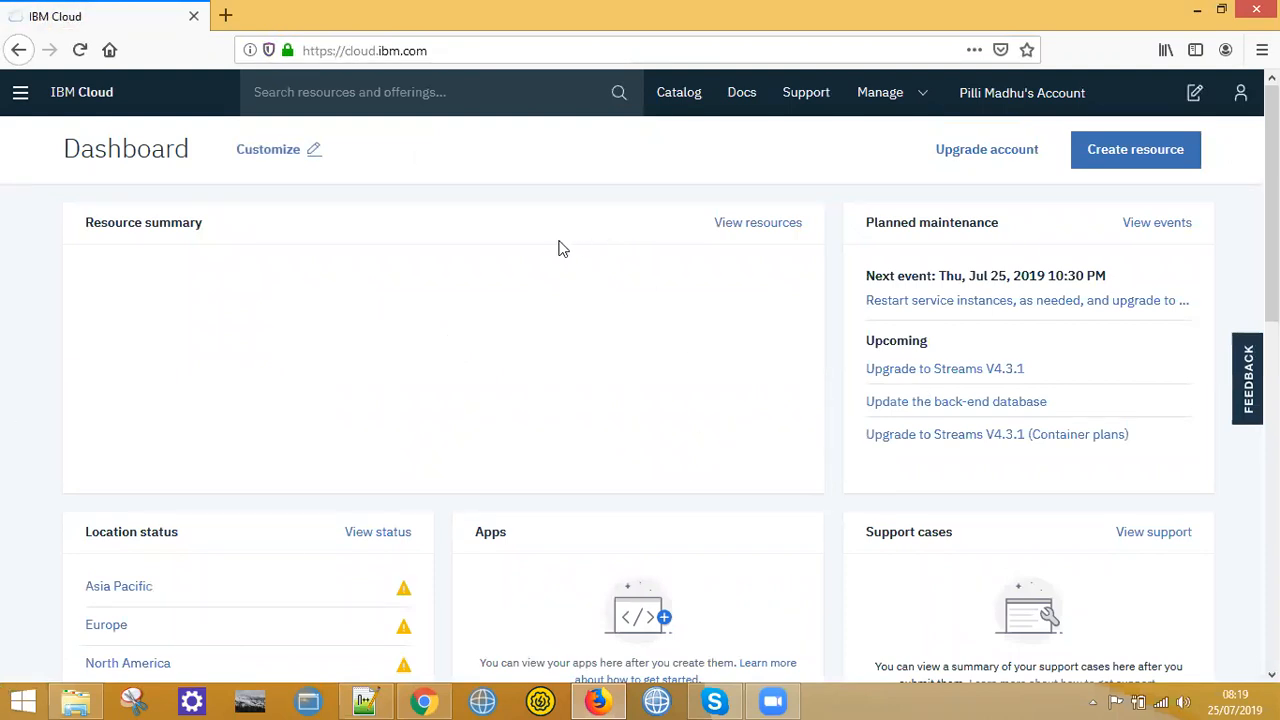
{"action": "left_click", "coordinate": [80, 50]}
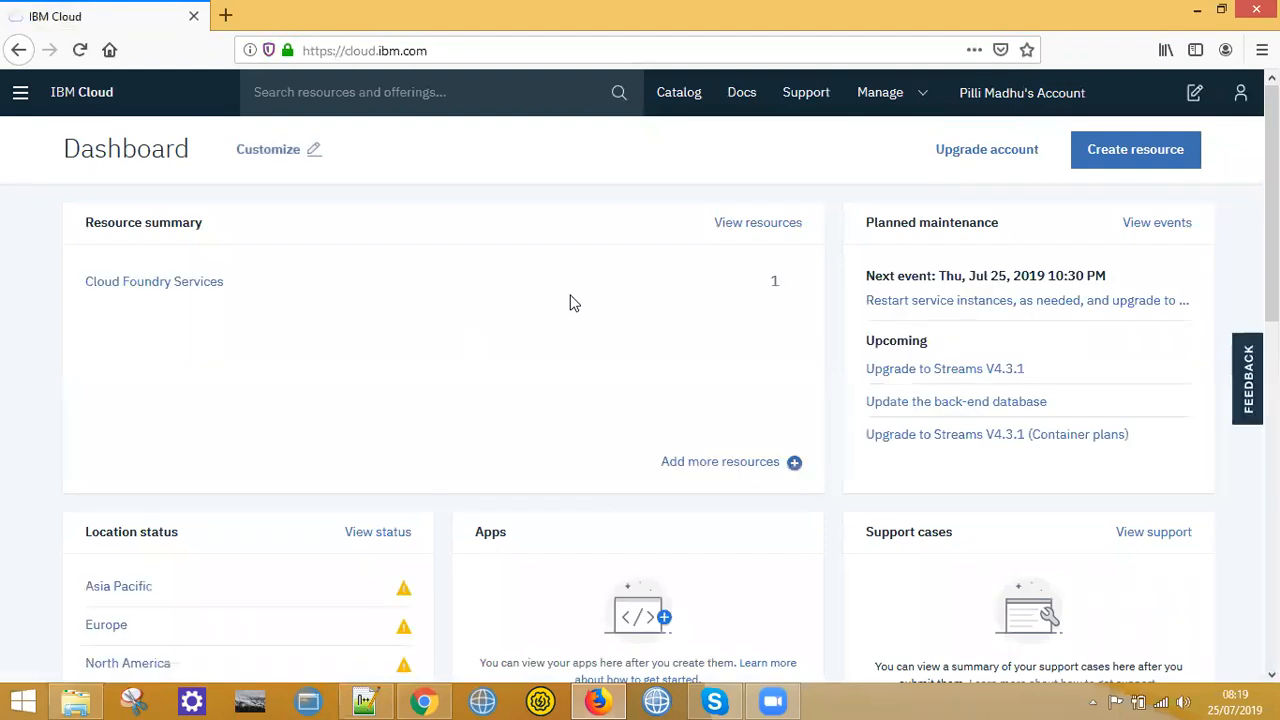
Step: Open the API Connect-tj service under Cloud Foundry Services in the resource list
{"action": "left_click", "coordinate": [195, 288]}
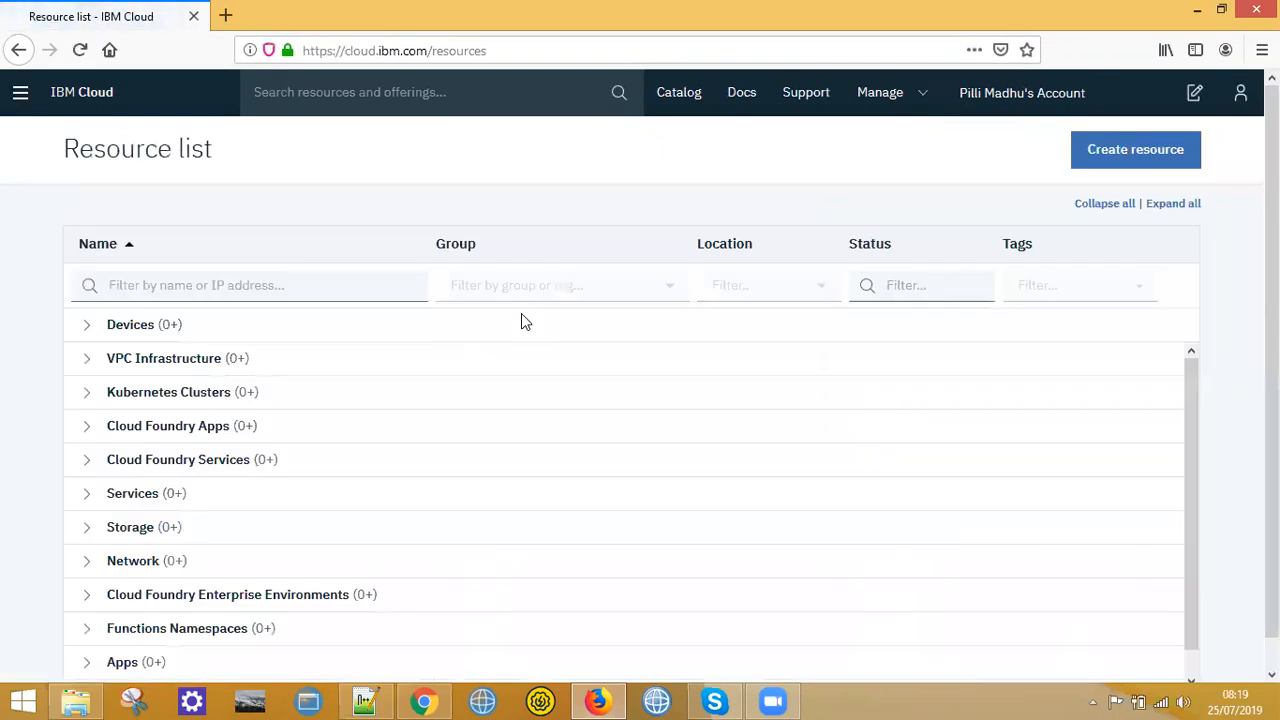
{"action": "left_click", "coordinate": [180, 460]}
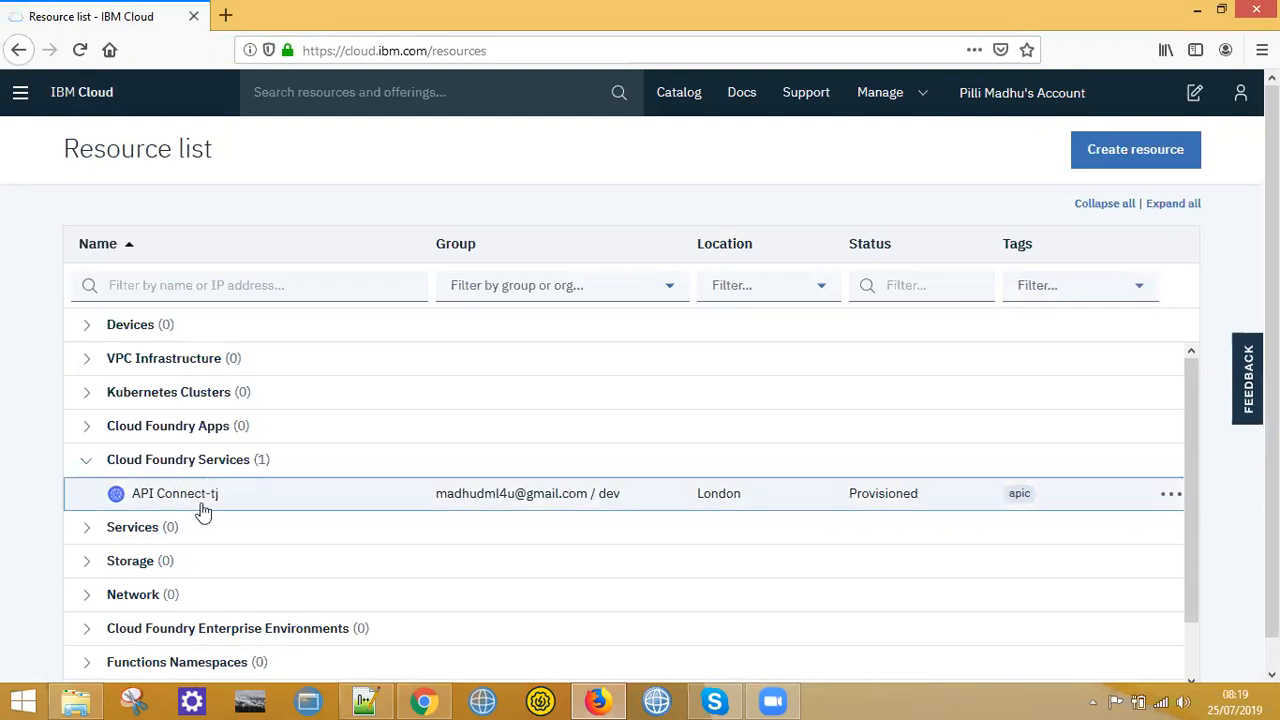
{"action": "left_click", "coordinate": [207, 503]}
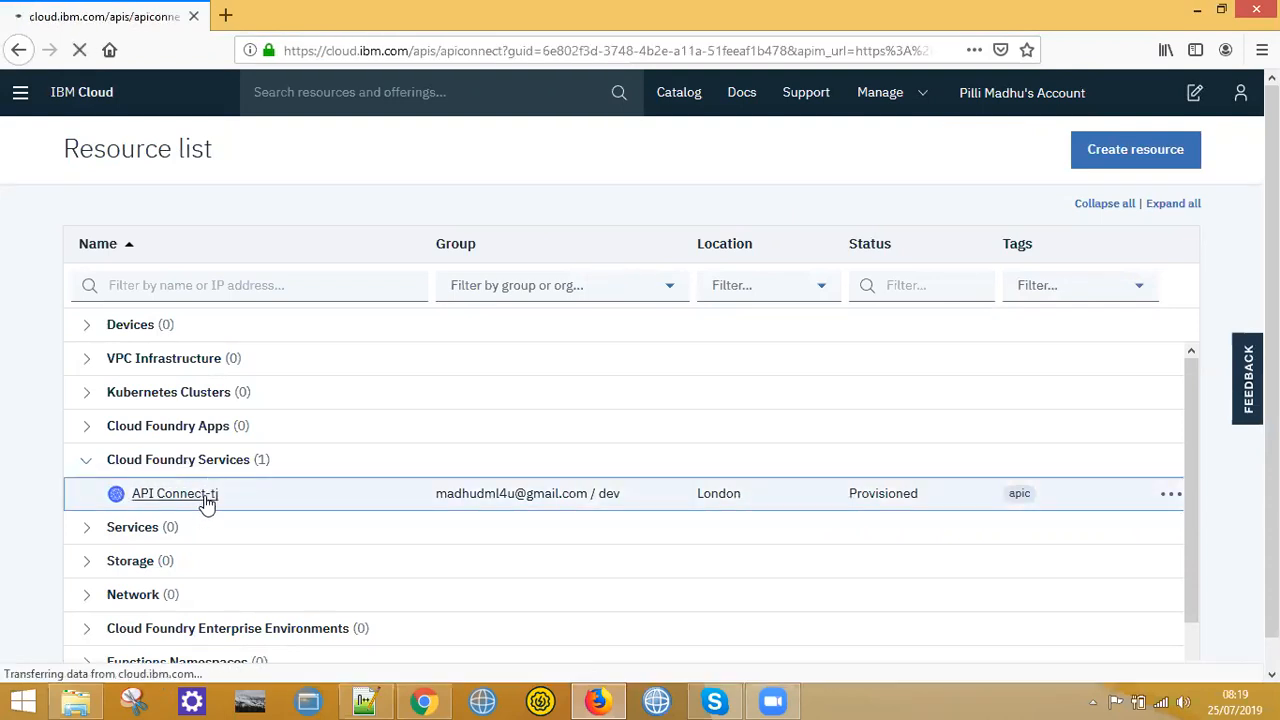
{"action": "right_click", "coordinate": [205, 500]}
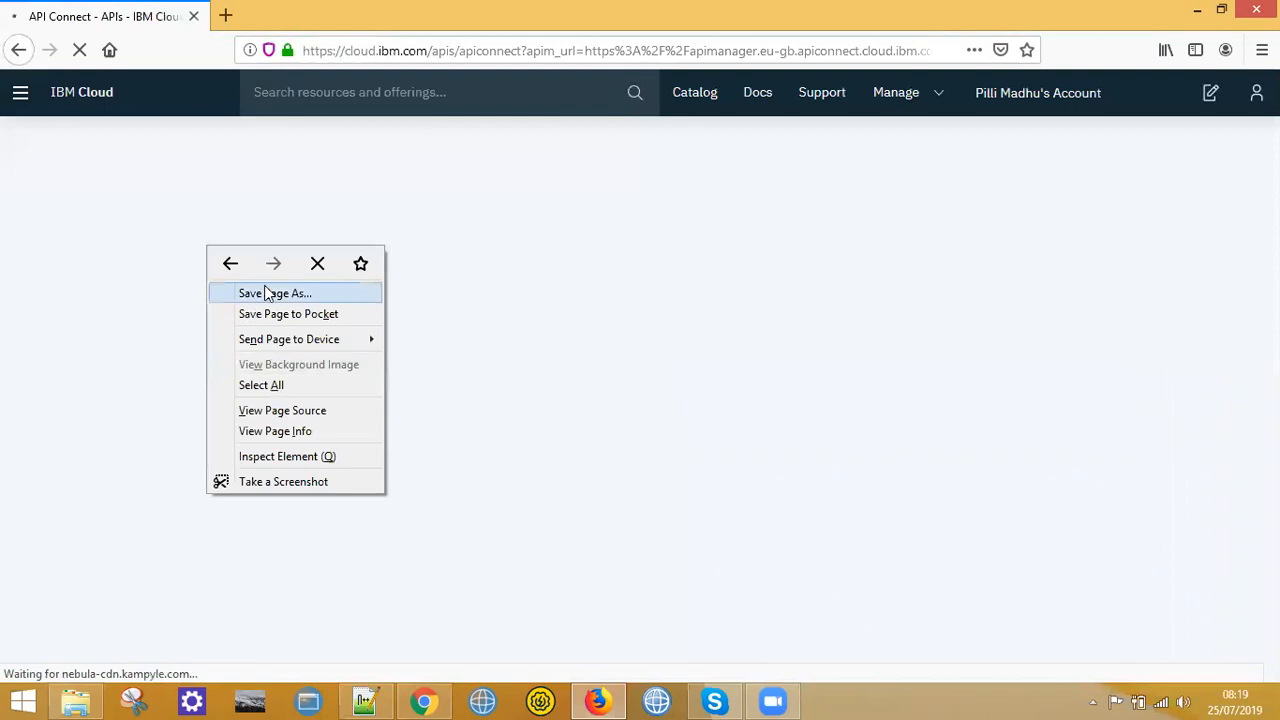
{"action": "left_click", "coordinate": [508, 346]}
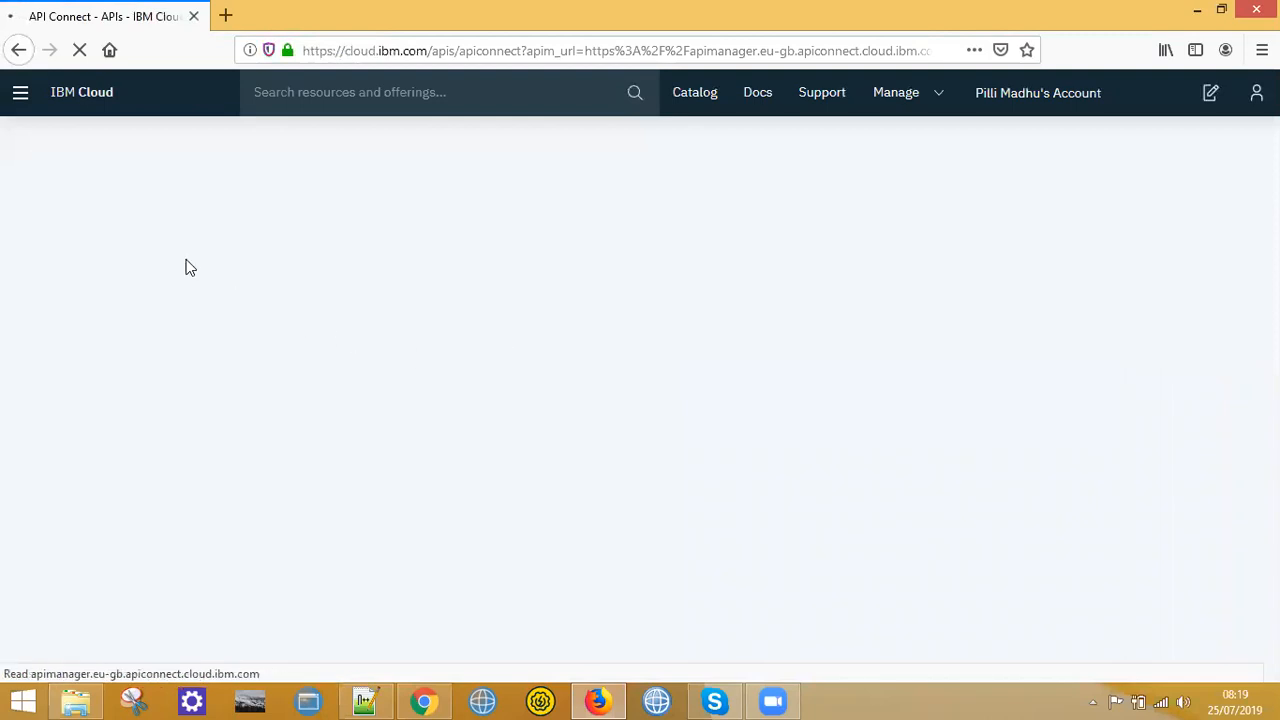
{"action": "left_click", "coordinate": [21, 100]}
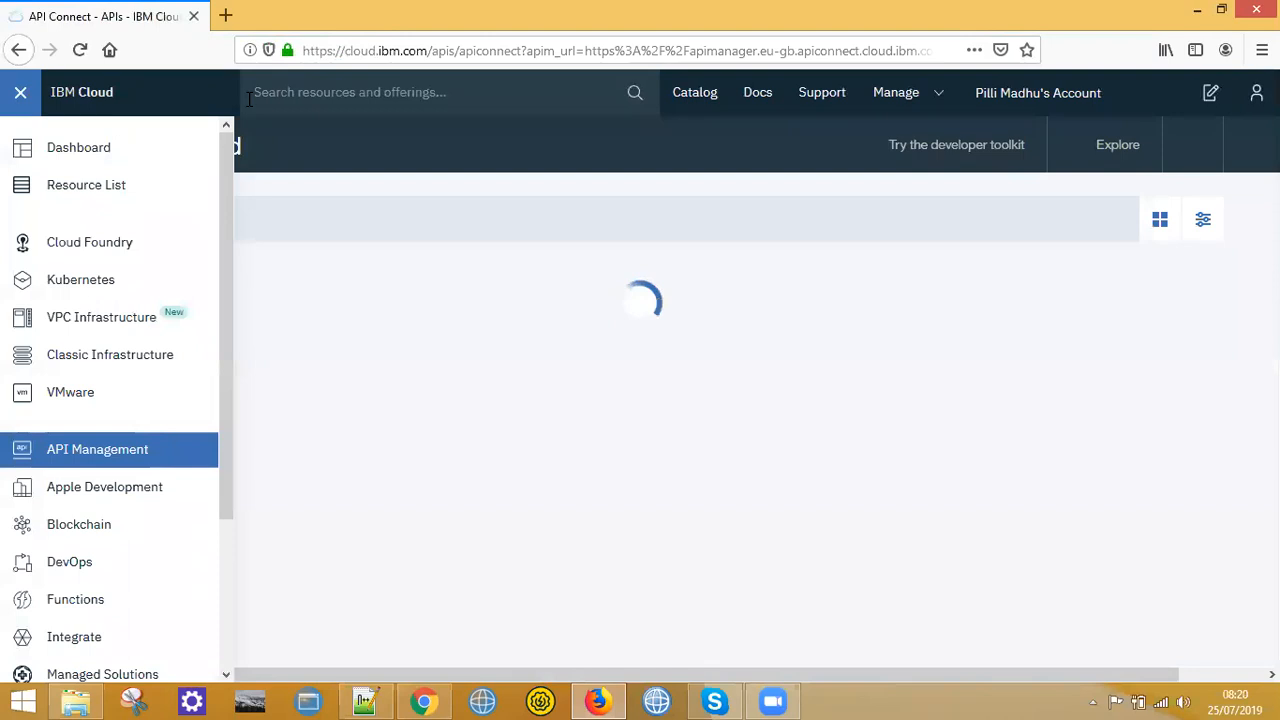
{"action": "left_click", "coordinate": [25, 95]}
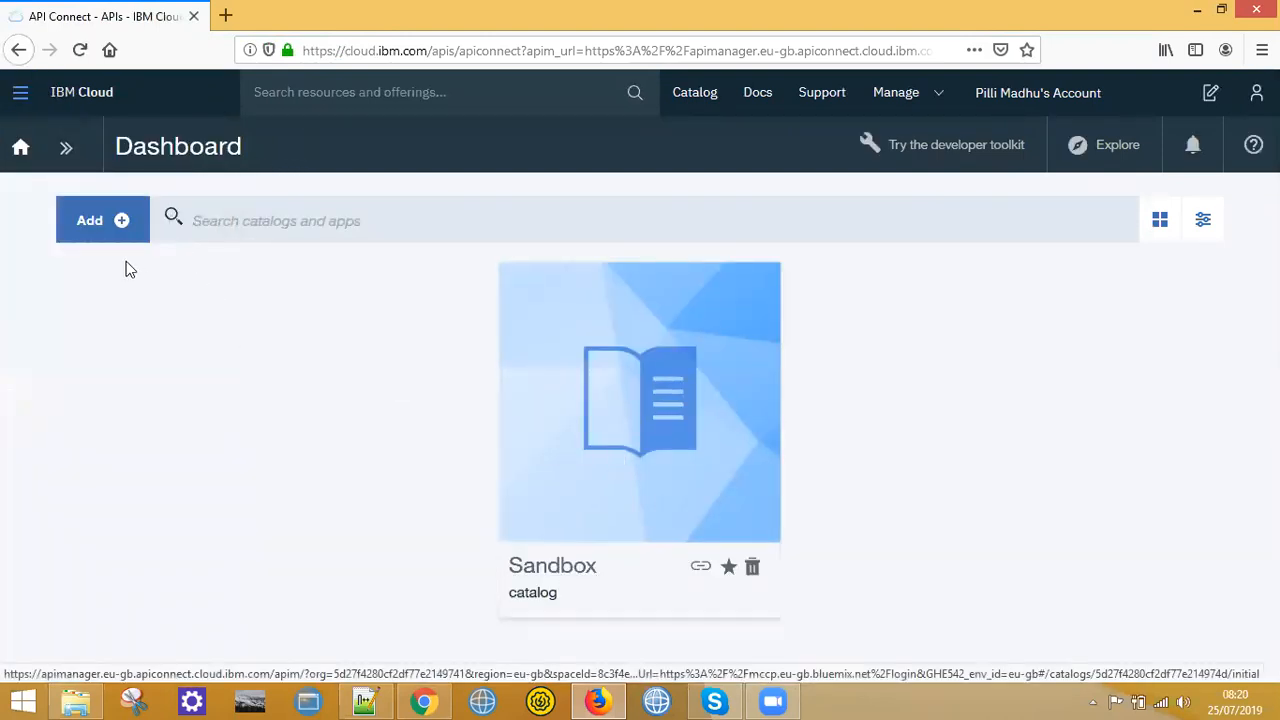
Step: Open the Drafts link in a separate browser tab and close the original API Connect tab
{"action": "left_click", "coordinate": [62, 148]}
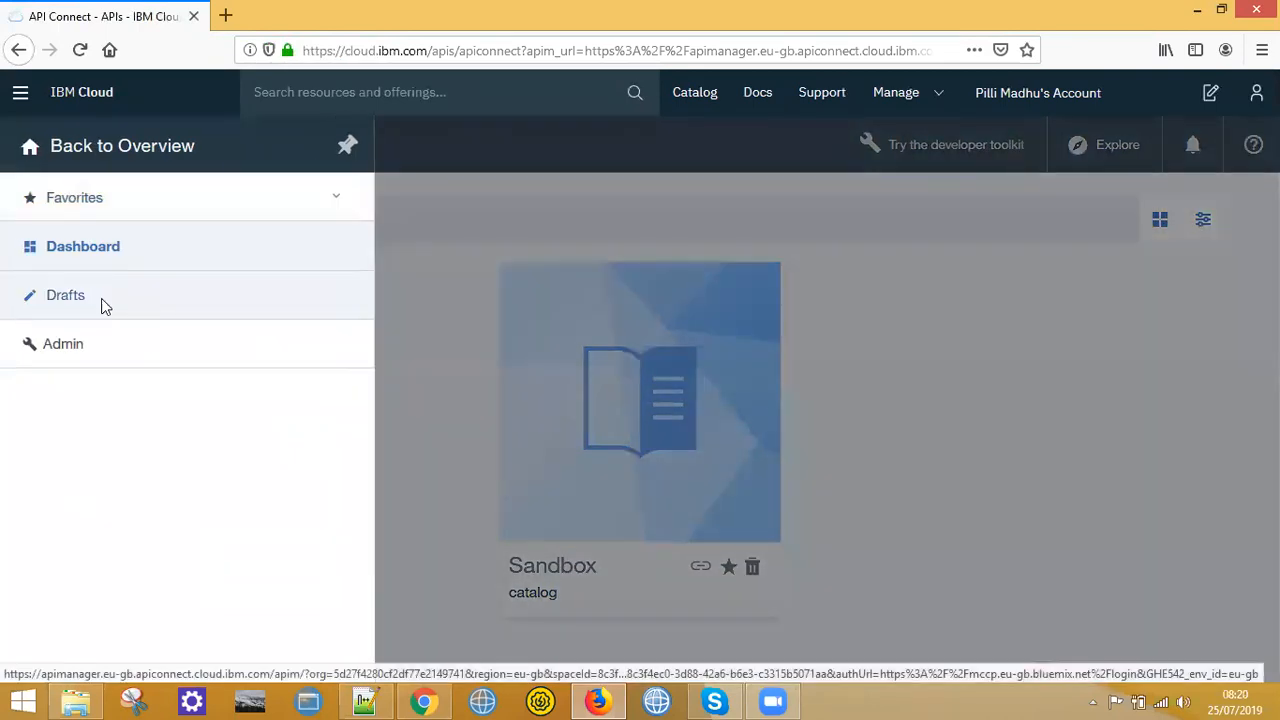
{"action": "right_click", "coordinate": [102, 299]}
{"action": "left_click", "coordinate": [186, 311]}
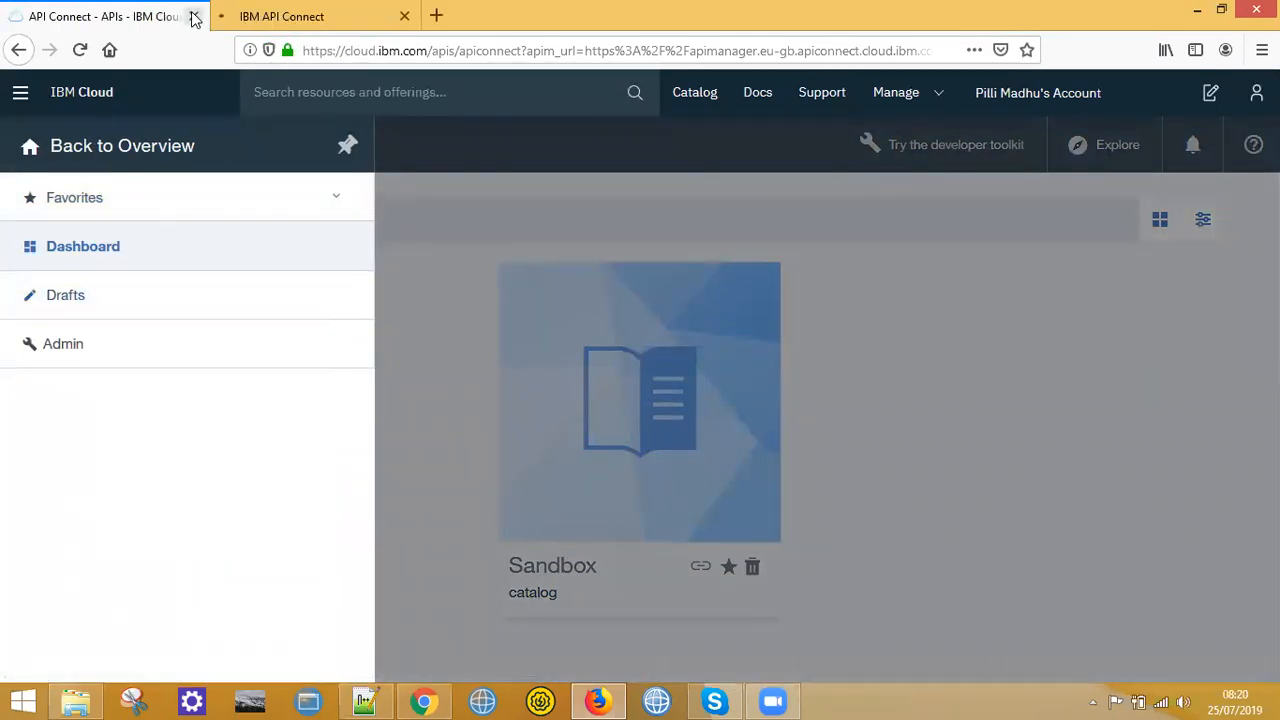
{"action": "left_click", "coordinate": [193, 16]}
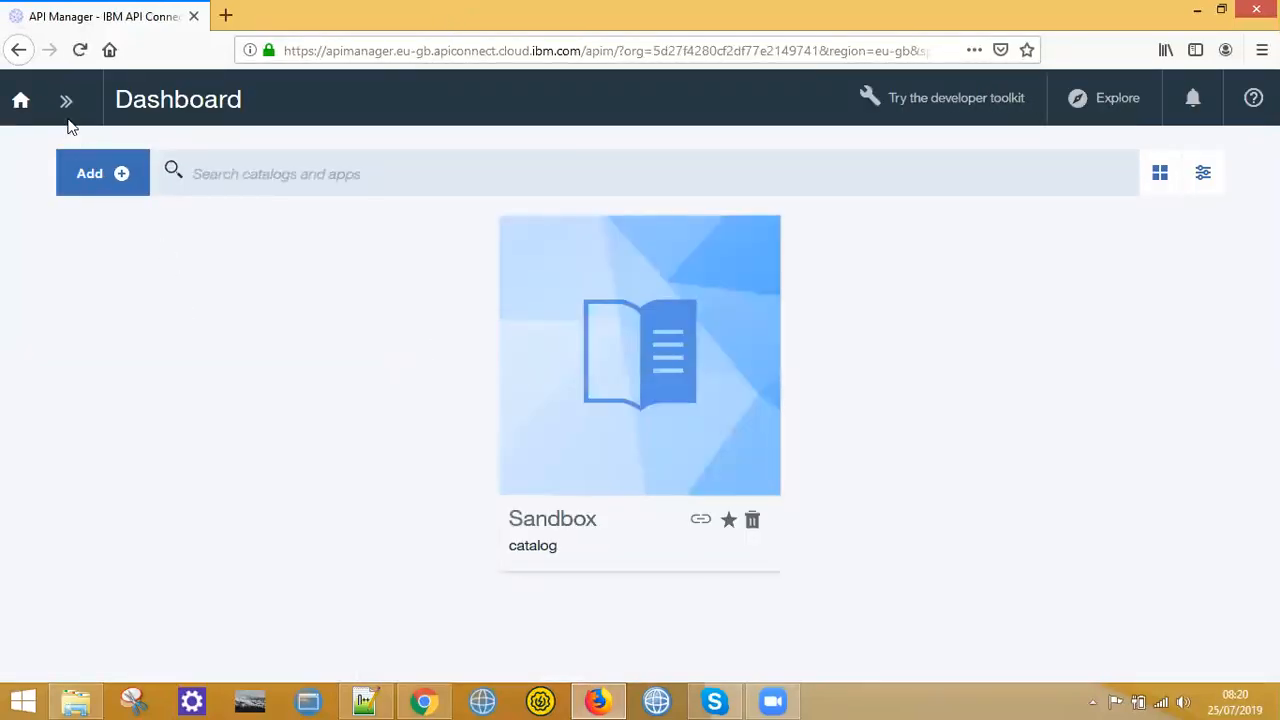
Step: Open the If 1.0.0 draft API in API Manager and show its assembly
{"action": "left_click", "coordinate": [66, 101]}
{"action": "left_click", "coordinate": [72, 255]}
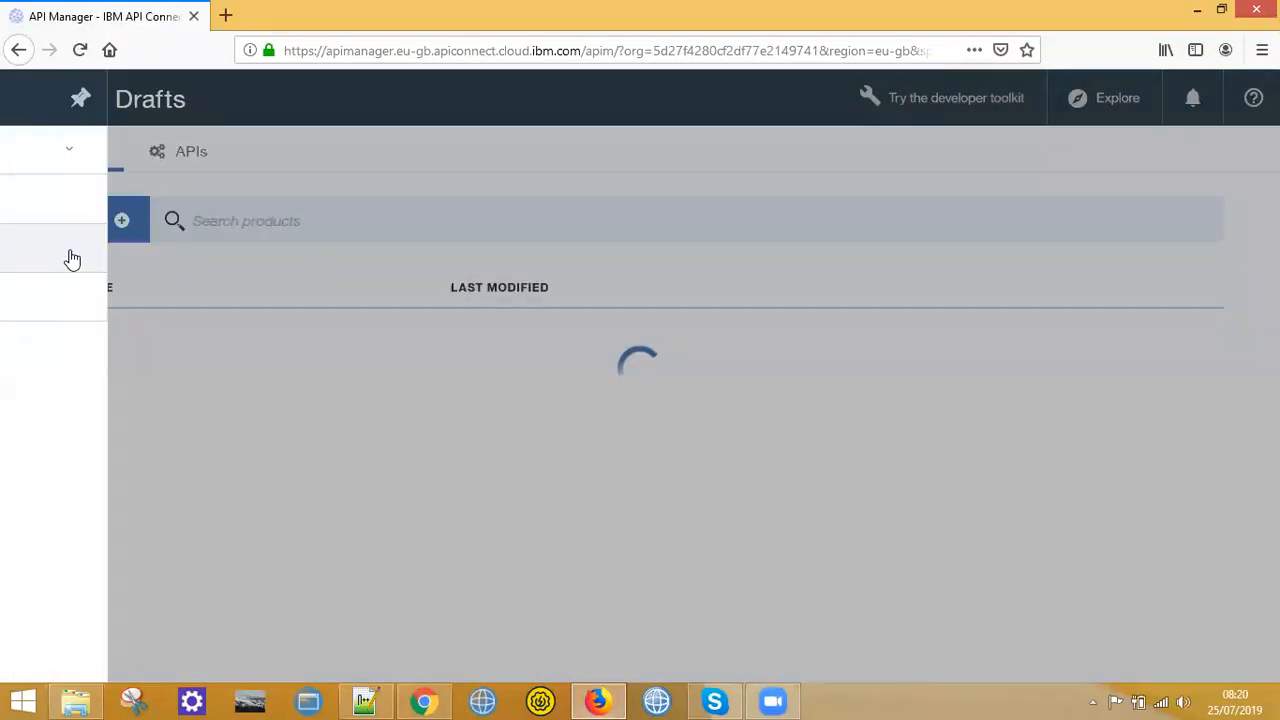
{"action": "left_click", "coordinate": [191, 154]}
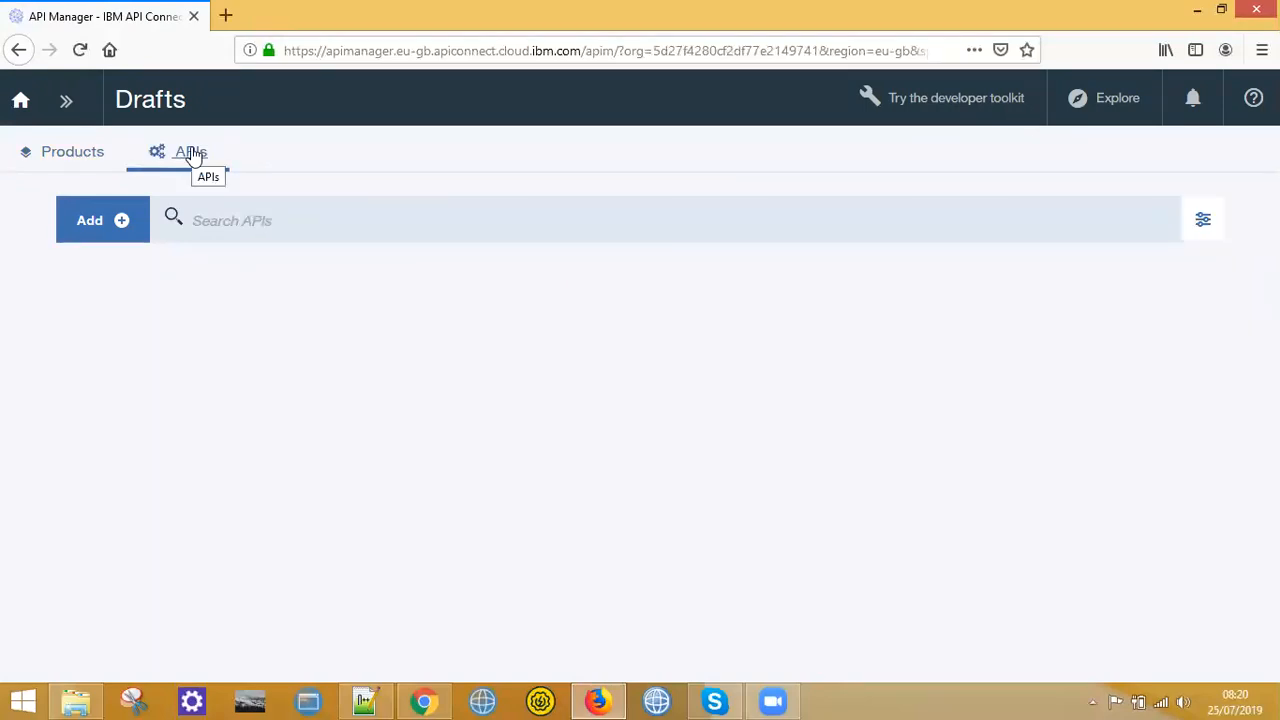
{"action": "left_click", "coordinate": [82, 342]}
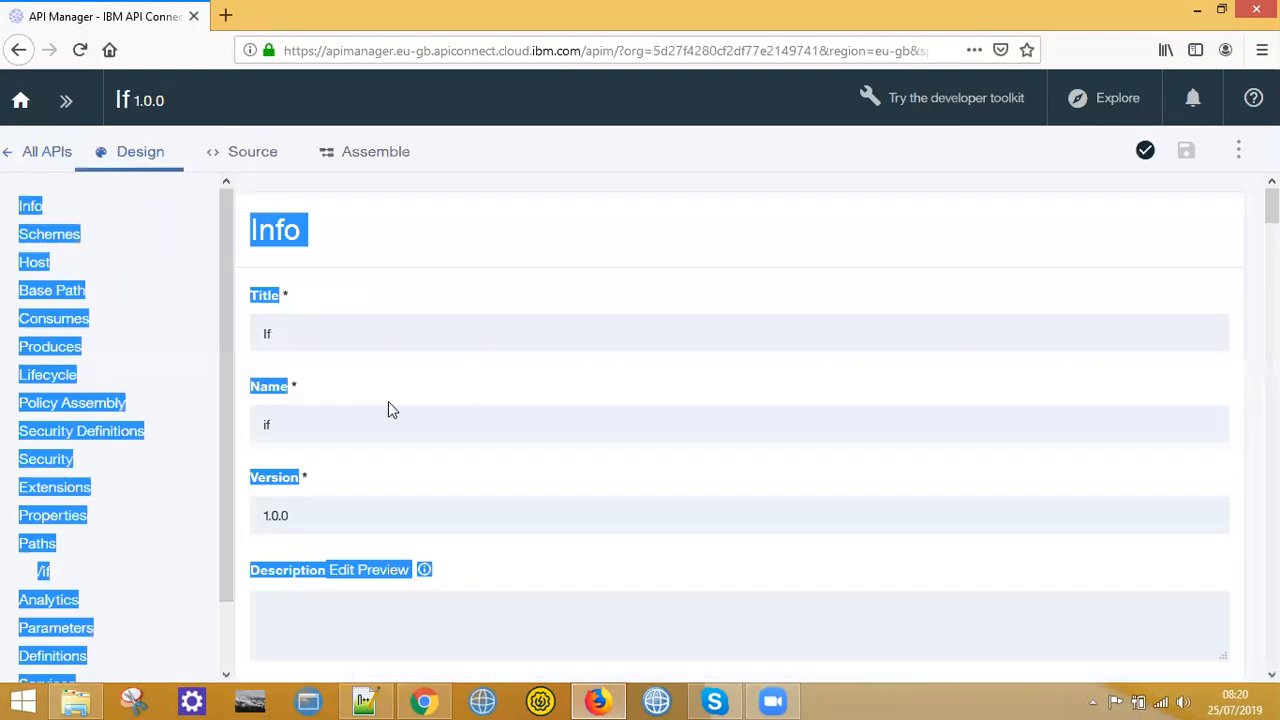
{"action": "left_click", "coordinate": [376, 152]}
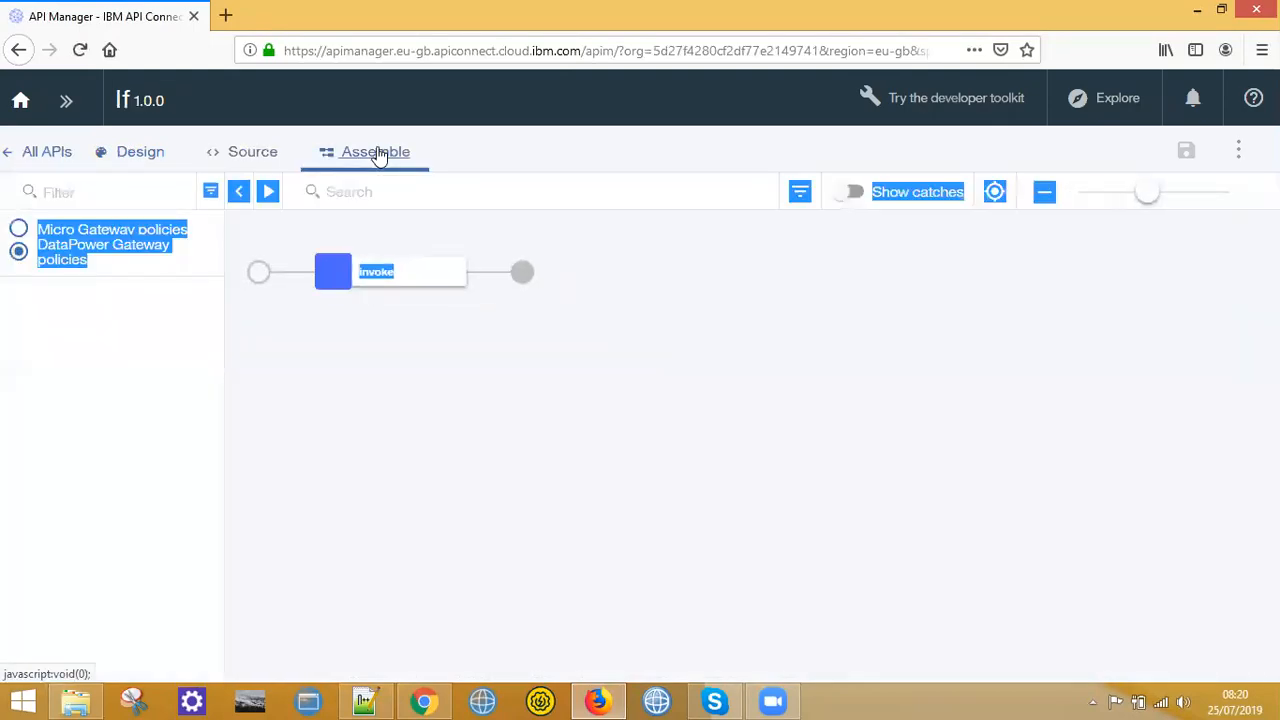
Step: Delete the invoke policy and place an If policy in the emptied assembly
{"action": "left_click", "coordinate": [421, 246]}
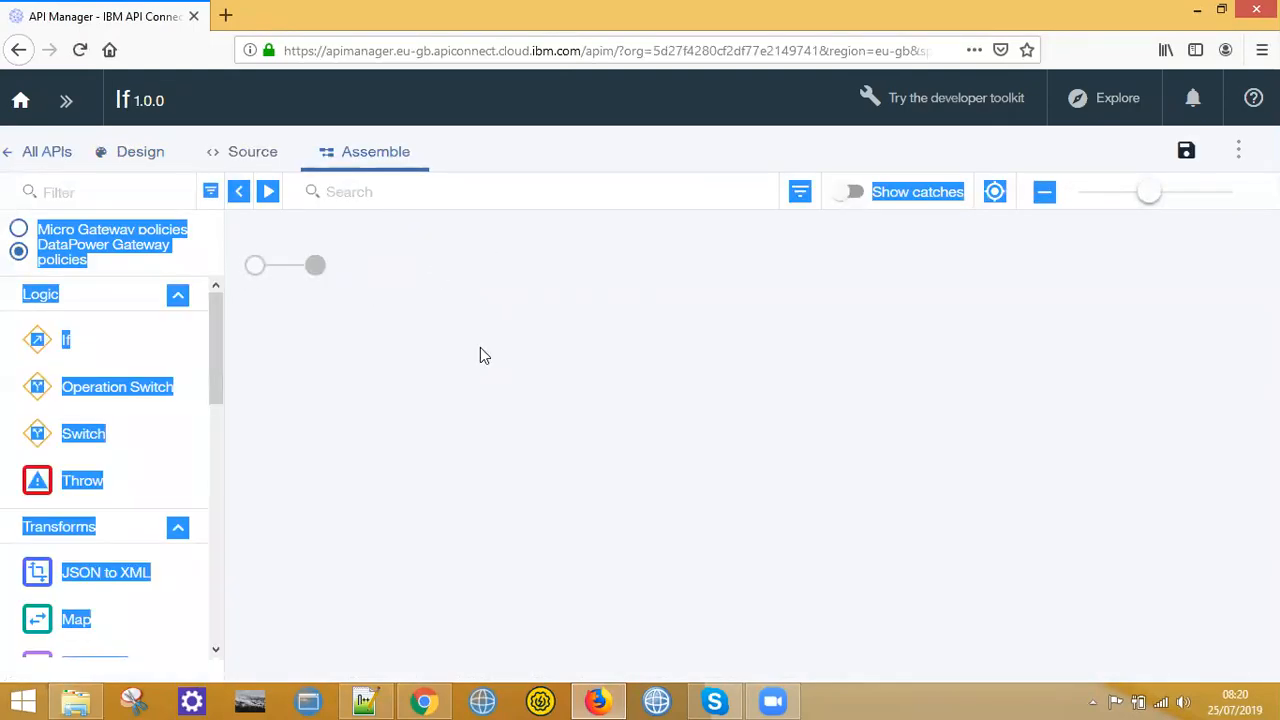
{"action": "left_click_drag", "start_coordinate": [75, 350], "coordinate": [300, 280]}
Step: Title the If policy CheckingIdValue and clear its condition
{"action": "left_click", "coordinate": [974, 311]}
{"action": "type", "text": "CheckingIdValue"}
{"action": "left_click", "coordinate": [916, 437]}
{"action": "key", "text": "BackSpace"}
{"action": "key", "text": "BackSpace"}
{"action": "key", "text": "BackSpace"}
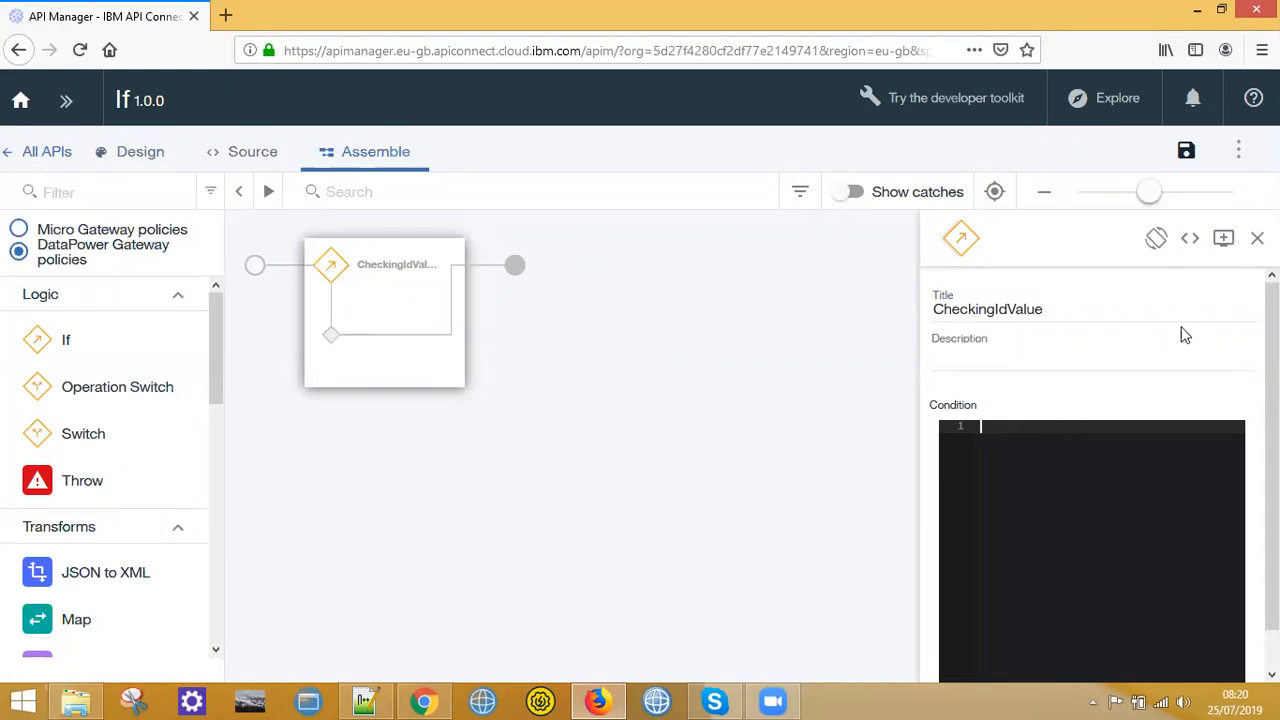
Step: Expand the CheckingIdValue policy's properties and copy the apim.getvariable('request.body.id') expression from the Notepad++ notes
{"action": "left_click", "coordinate": [1223, 237]}
{"action": "left_click", "coordinate": [388, 354]}
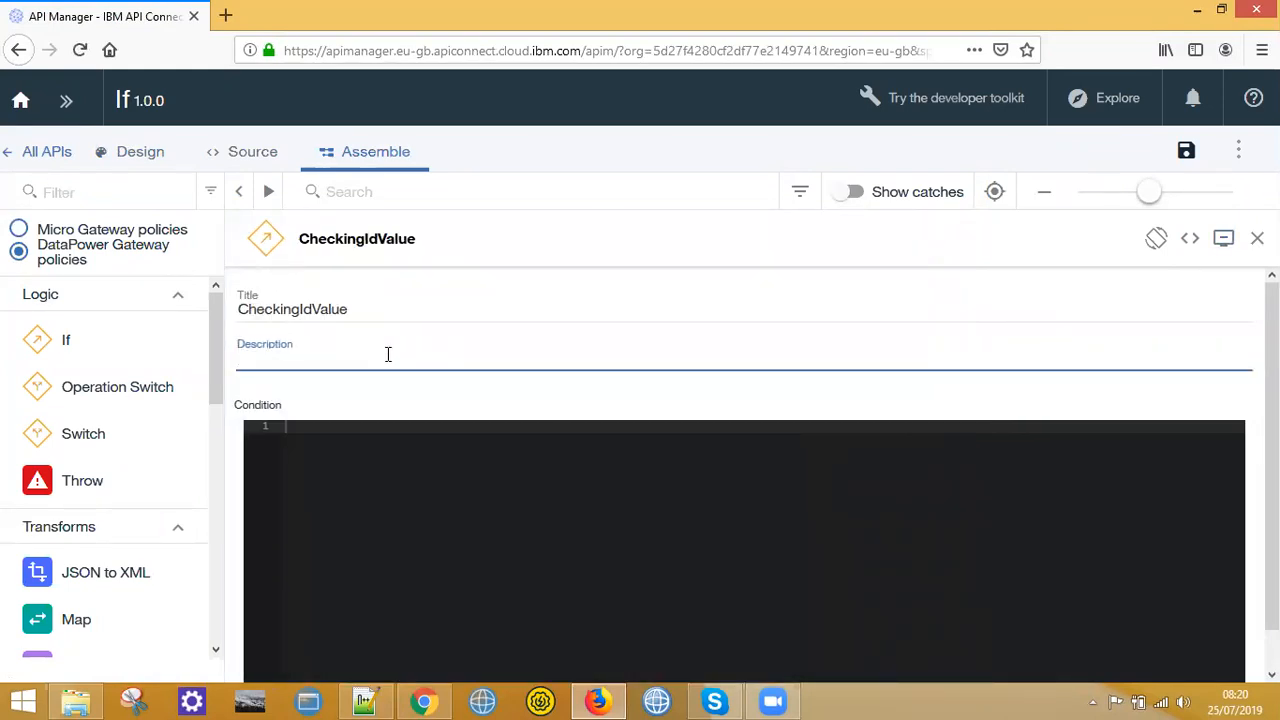
{"action": "left_click", "coordinate": [379, 430]}
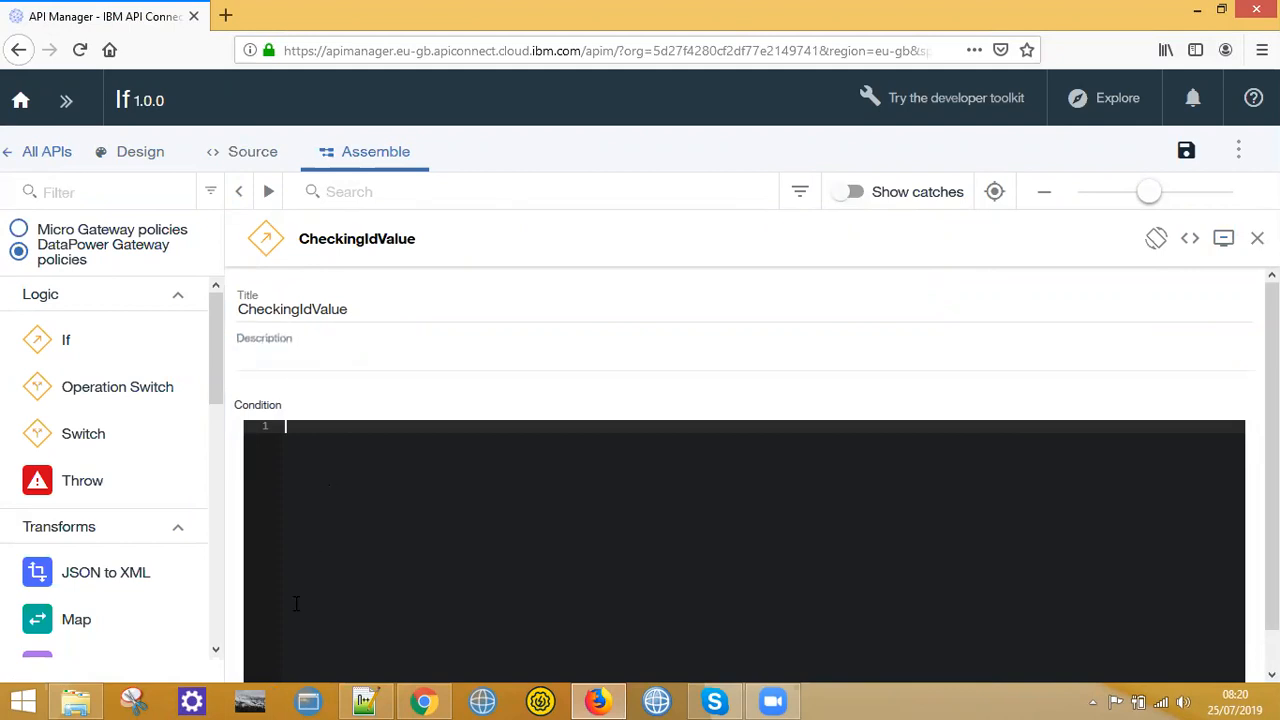
{"action": "left_click", "coordinate": [365, 701]}
{"action": "left_click_drag", "start_coordinate": [362, 216], "coordinate": [60, 208]}
{"action": "key", "text": "ctrl+c"}
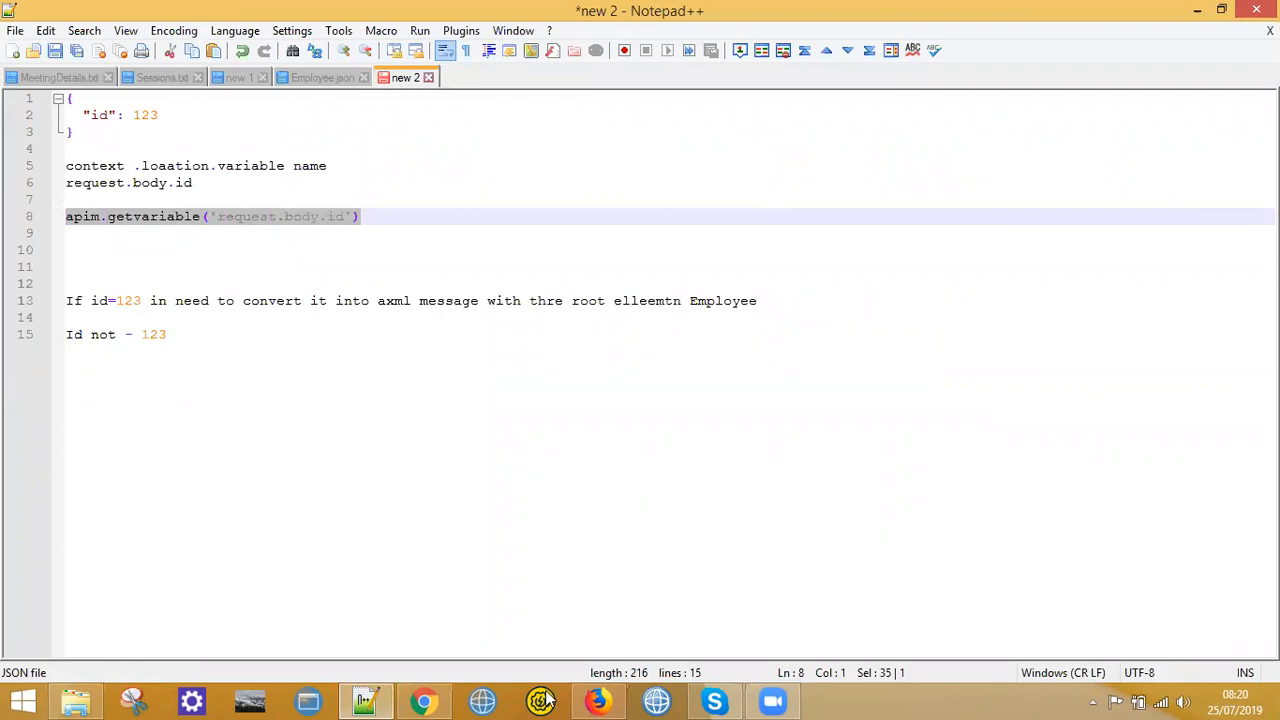
Step: Back in API Manager in Firefox, set the CheckingIdValue condition to apim.getvariable('request.body.id')=123, save the API and close the policy's properties
{"action": "left_click", "coordinate": [597, 701]}
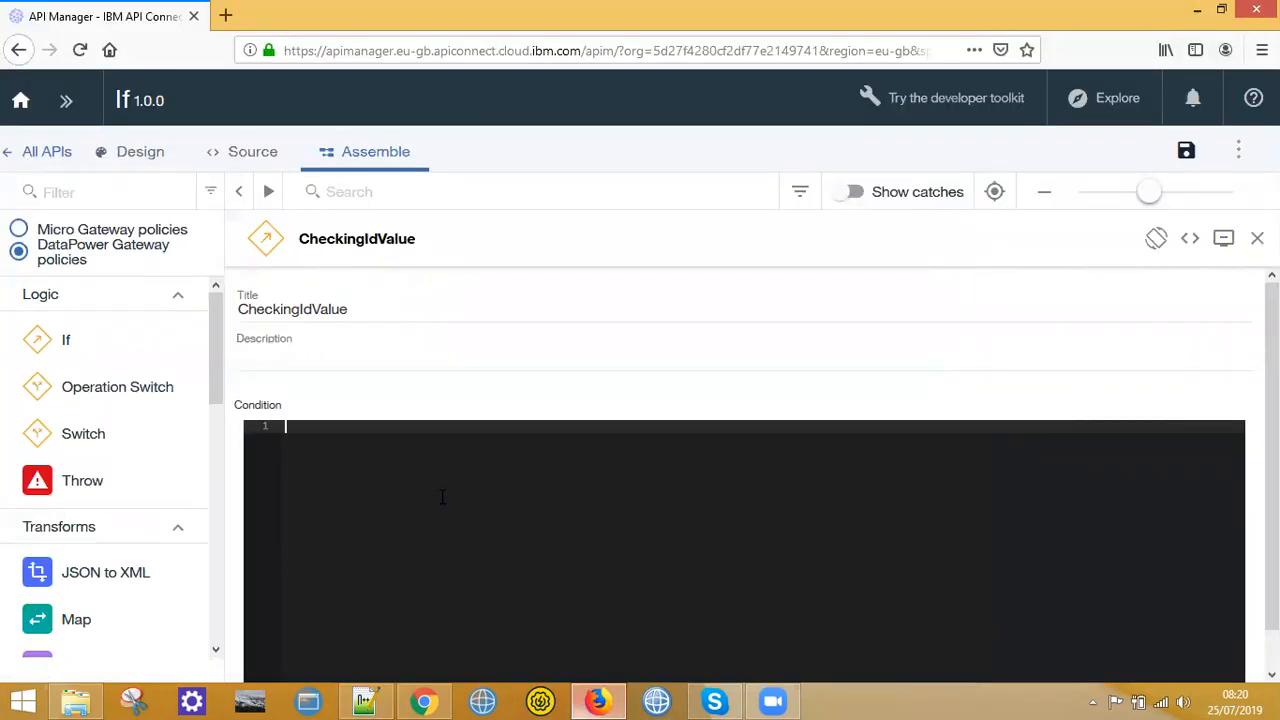
{"action": "key", "text": "ctrl+v"}
{"action": "type", "text": "=12"}
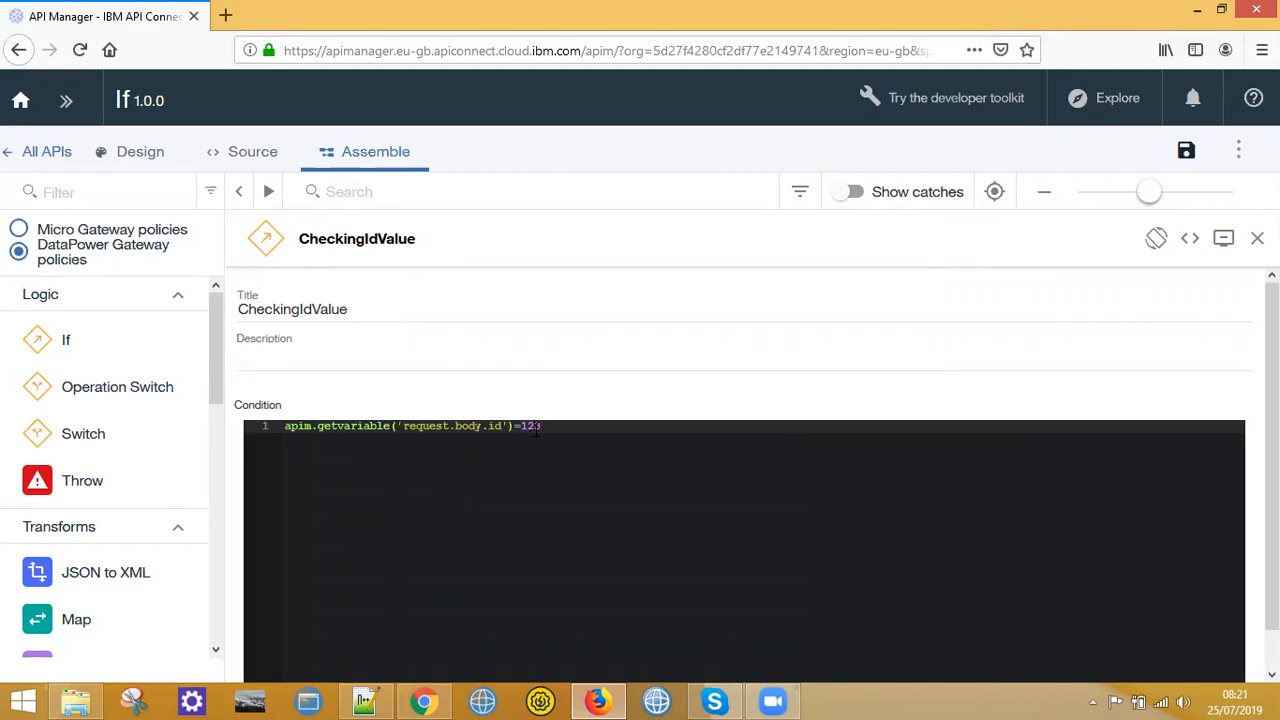
{"action": "left_click", "coordinate": [1186, 155]}
{"action": "left_click", "coordinate": [1156, 238]}
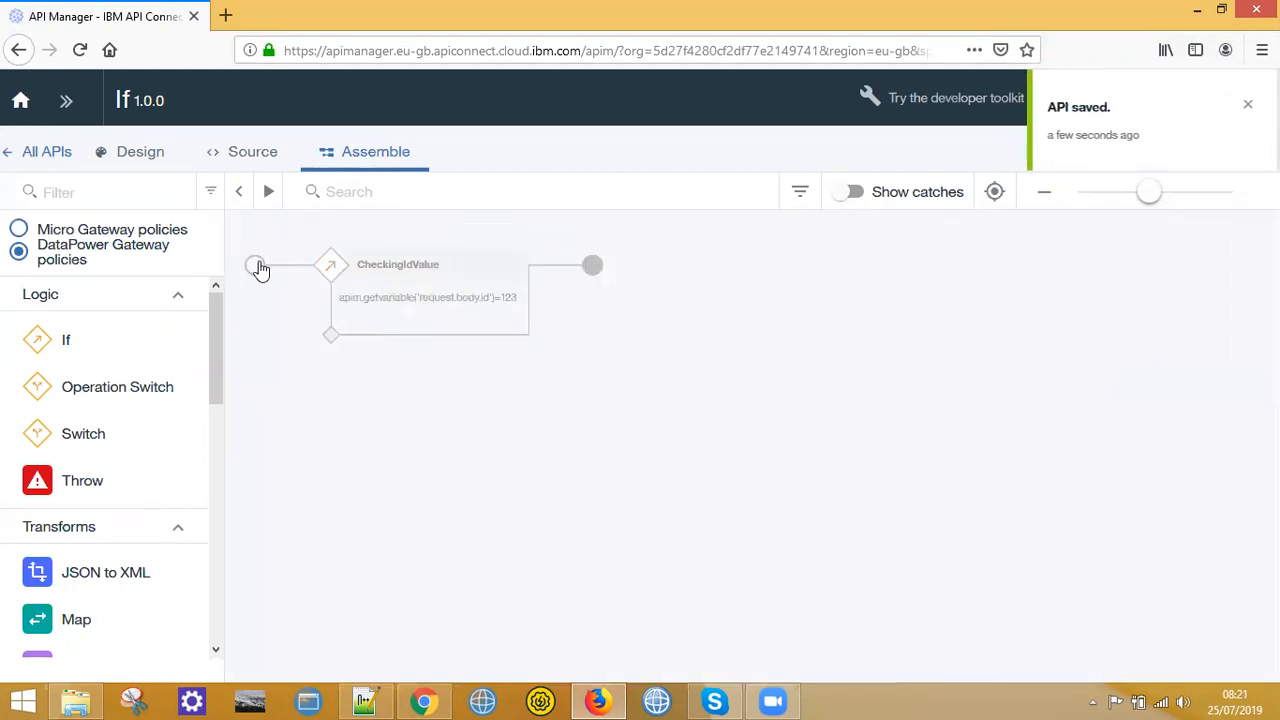
Step: Add a JSON to XML policy inside the If branch with root element Employee always output, and save the API
{"action": "mouse_move", "coordinate": [337, 271]}
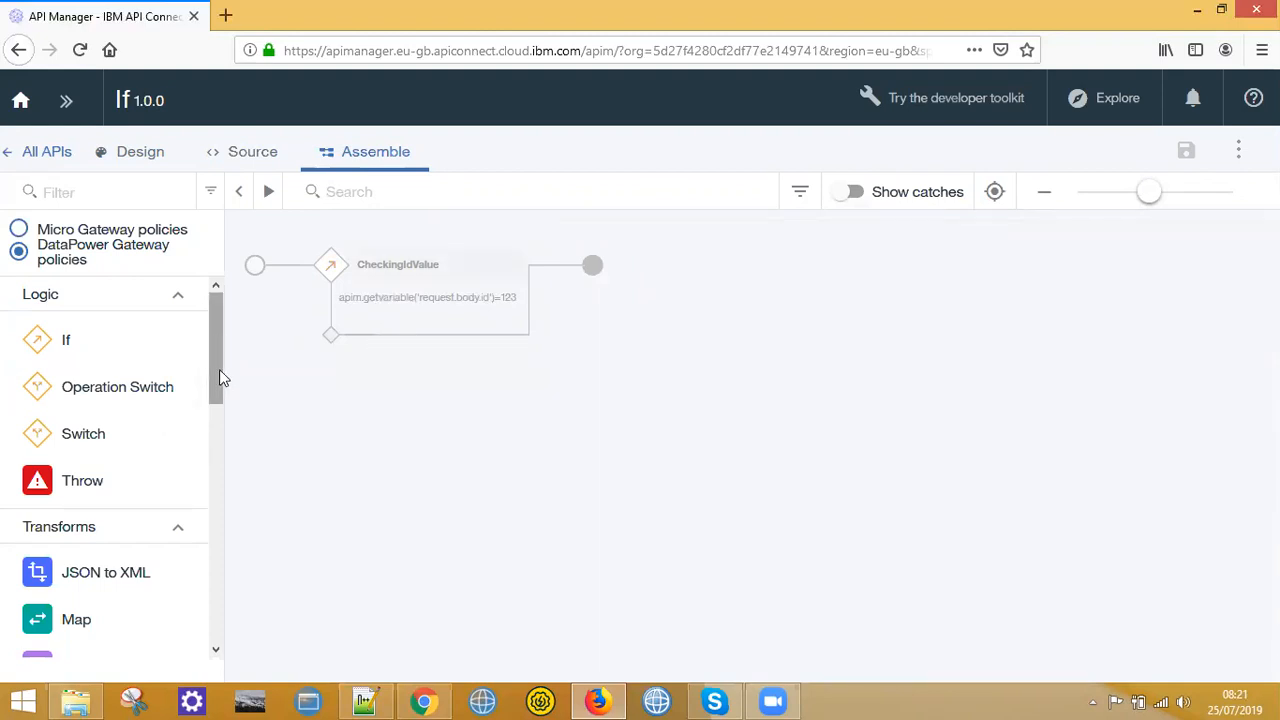
{"action": "scroll", "coordinate": [150, 368], "scroll_direction": "down", "scroll_amount": 3}
{"action": "left_click_drag", "start_coordinate": [130, 294], "coordinate": [357, 343]}
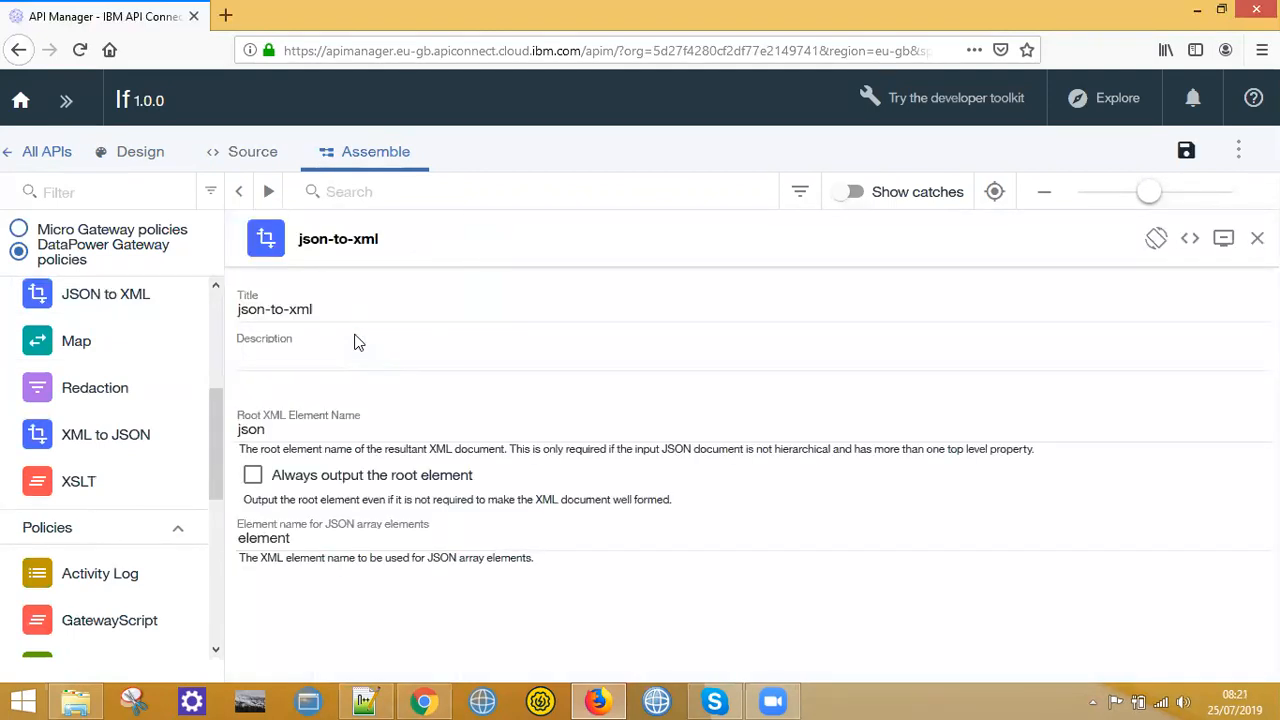
{"action": "left_click", "coordinate": [287, 427]}
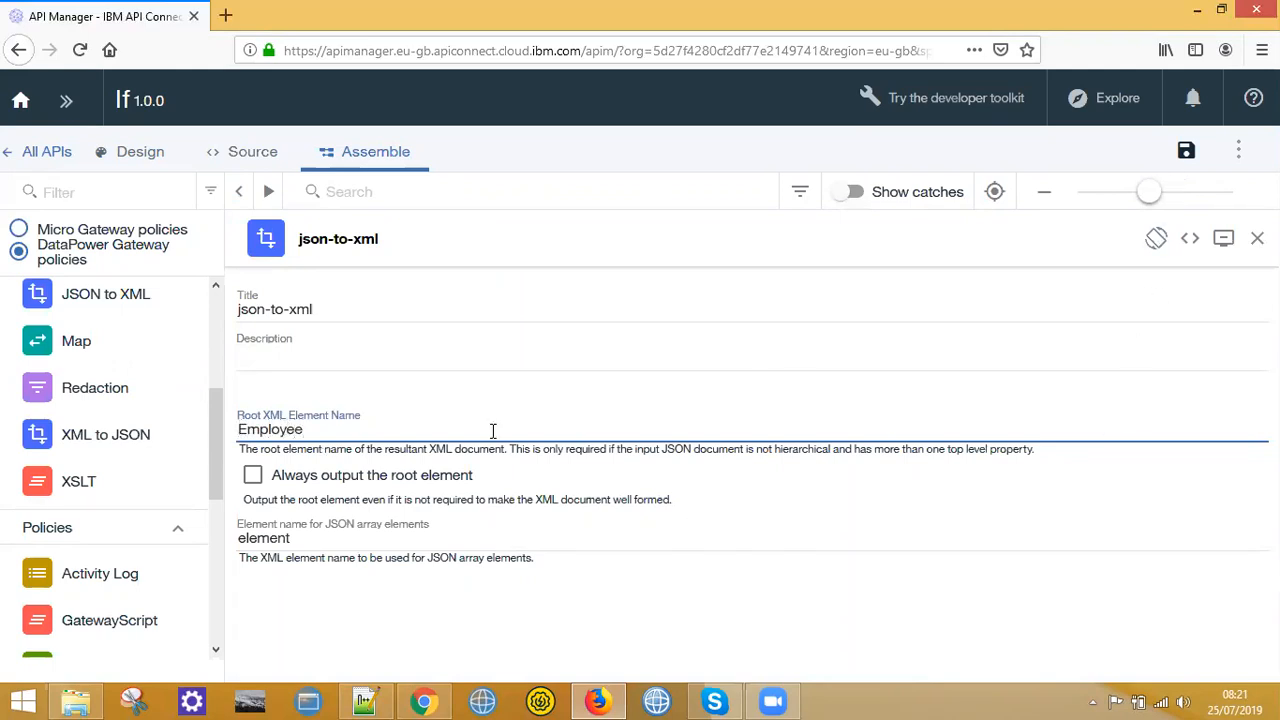
{"action": "left_click", "coordinate": [330, 477]}
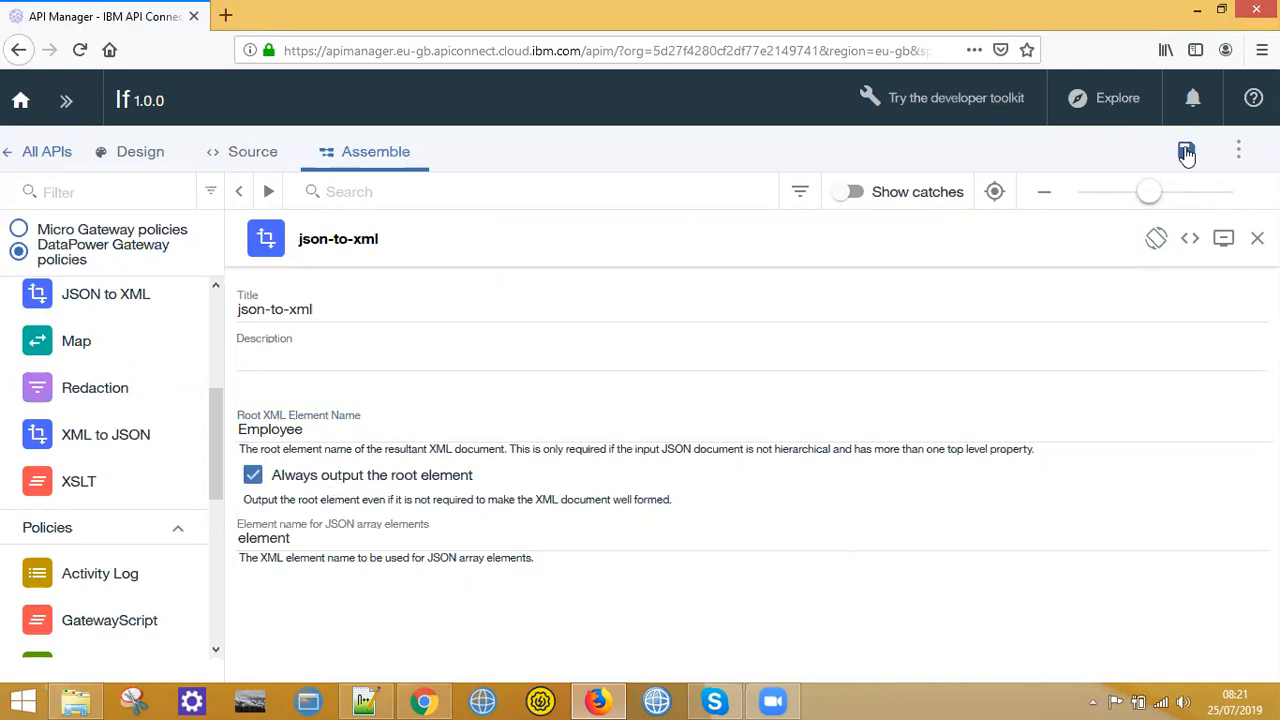
{"action": "left_click", "coordinate": [1256, 240]}
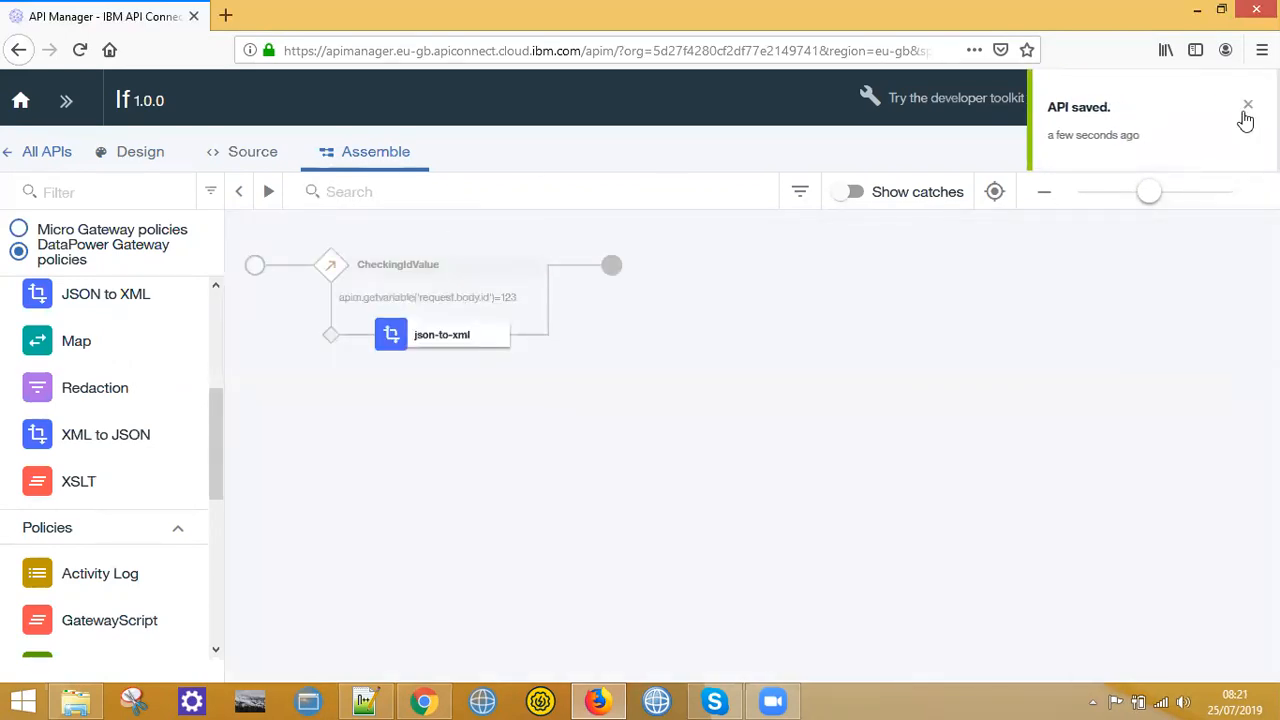
{"action": "left_click", "coordinate": [1246, 110]}
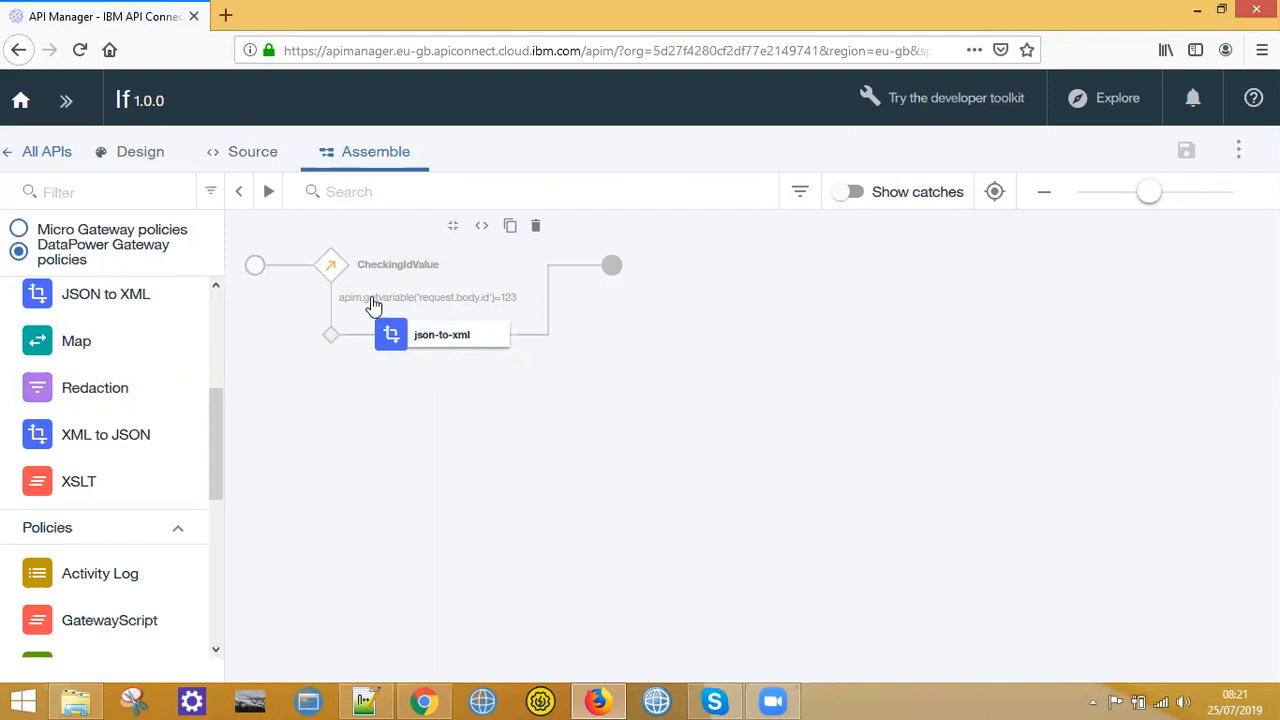
Step: Start testing the assembly with the Sandbox catalog and If product 1.0.0, republish that product and continue to the test form
{"action": "mouse_move", "coordinate": [437, 308]}
{"action": "mouse_move", "coordinate": [509, 305]}
{"action": "left_click", "coordinate": [268, 191]}
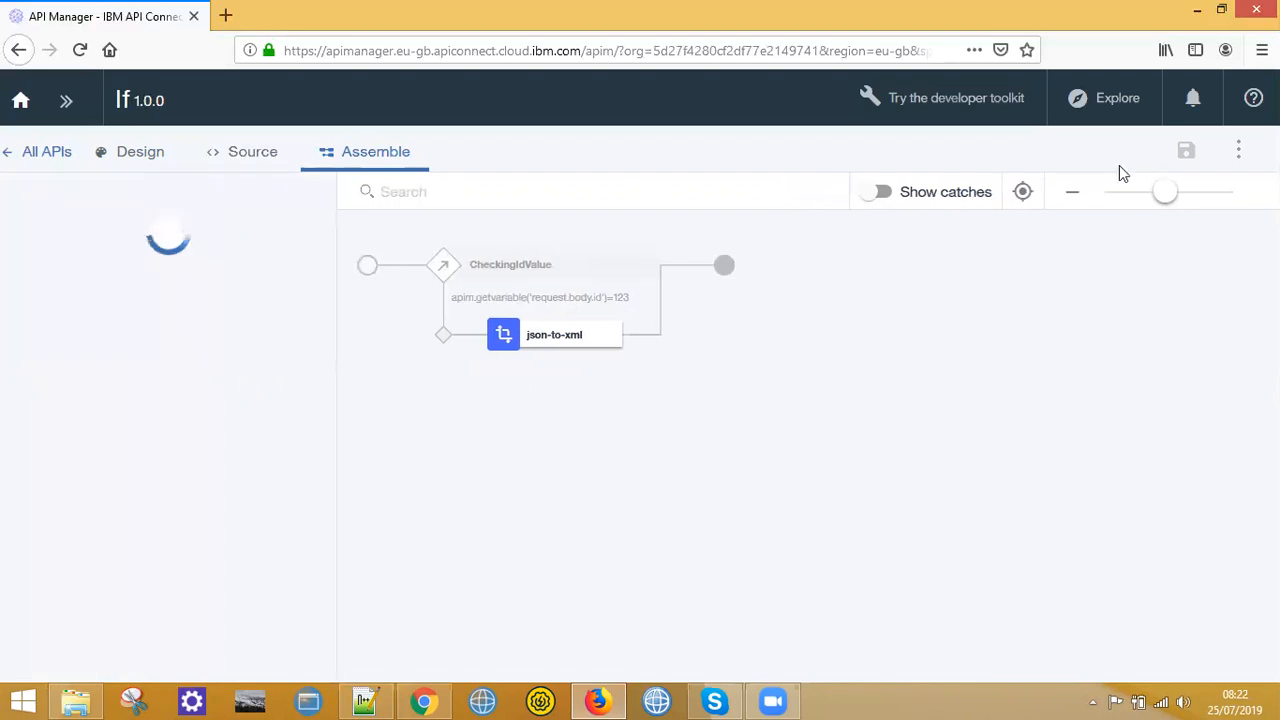
{"action": "left_click", "coordinate": [1186, 151]}
{"action": "left_click", "coordinate": [256, 328]}
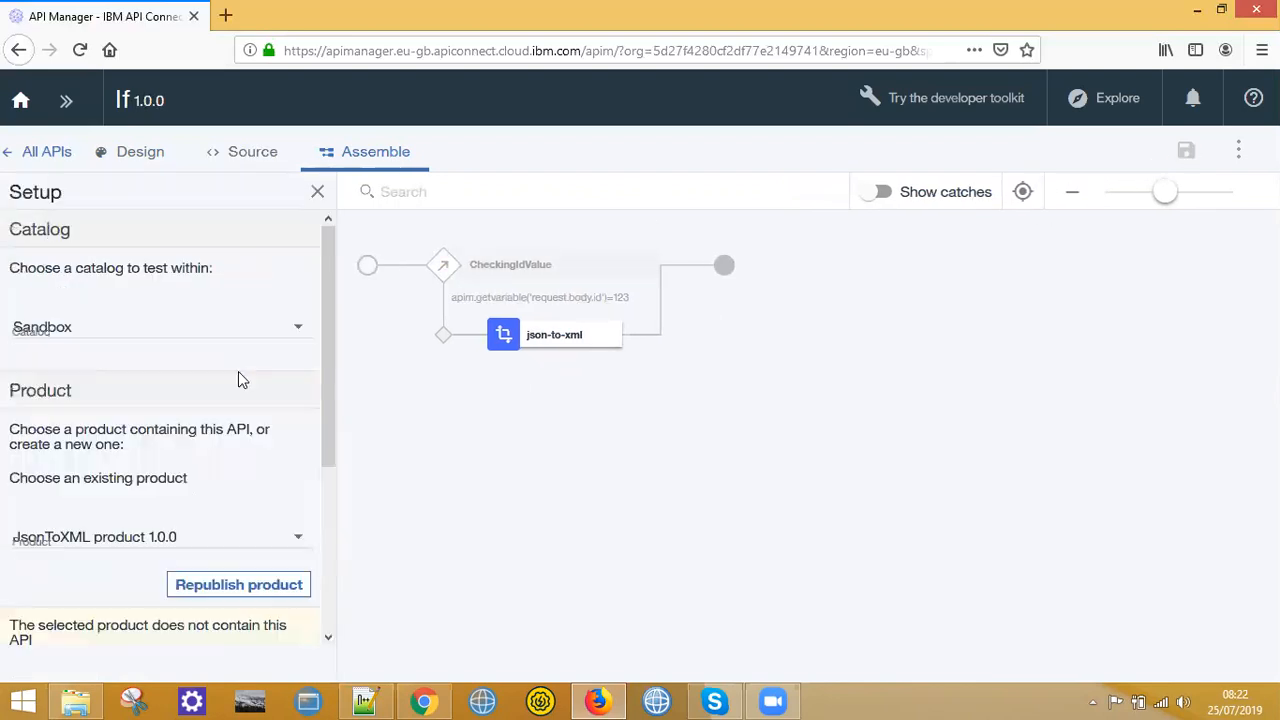
{"action": "left_click", "coordinate": [184, 540]}
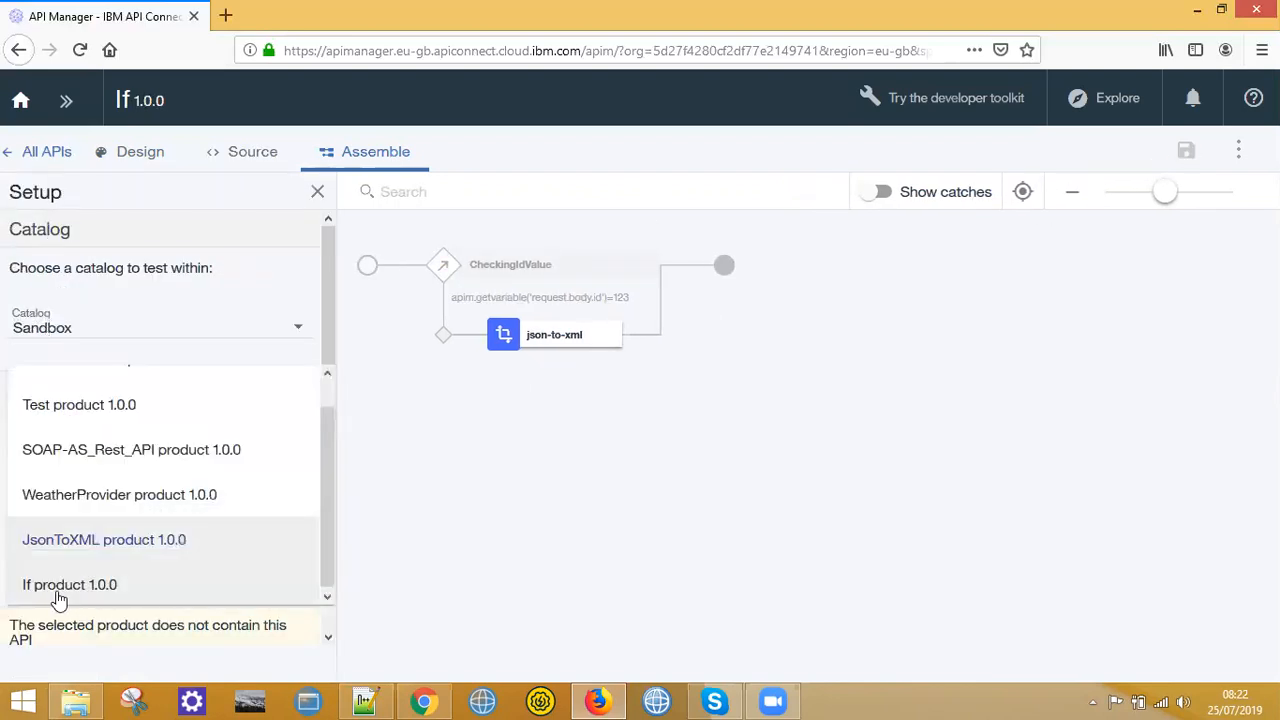
{"action": "left_click", "coordinate": [51, 589]}
{"action": "scroll", "coordinate": [204, 507], "scroll_direction": "down", "scroll_amount": 3}
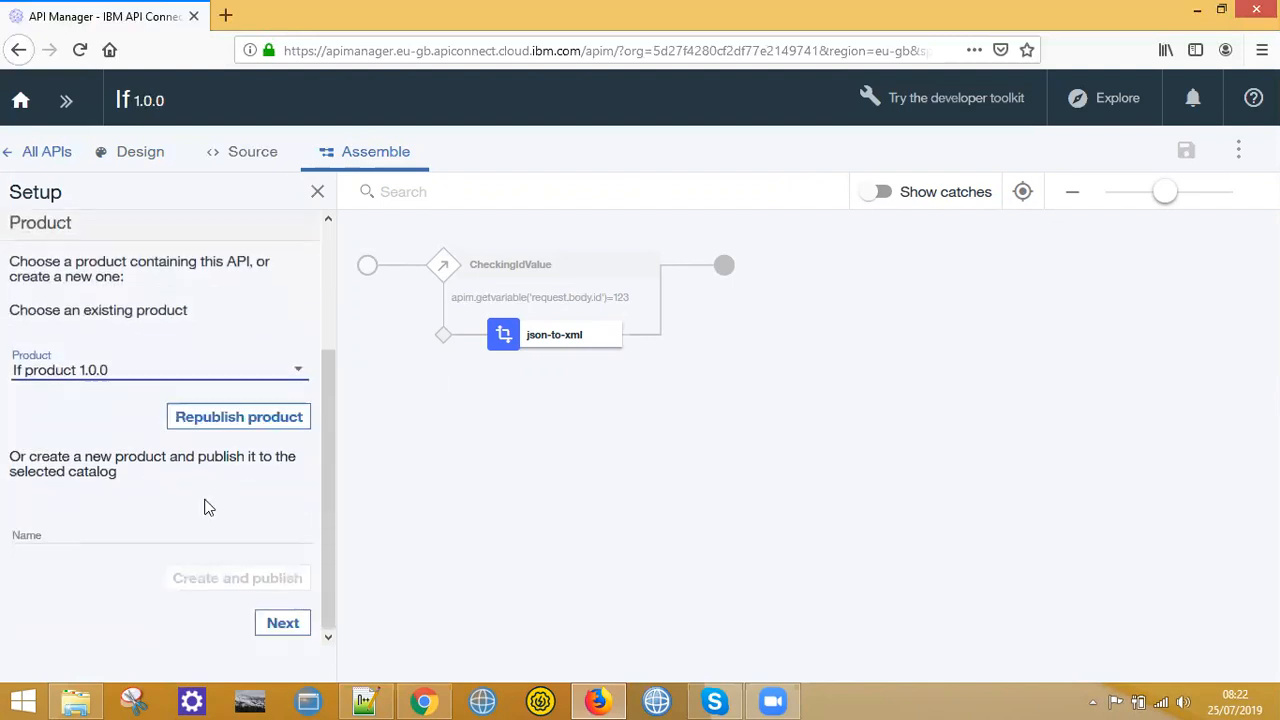
{"action": "left_click", "coordinate": [240, 418]}
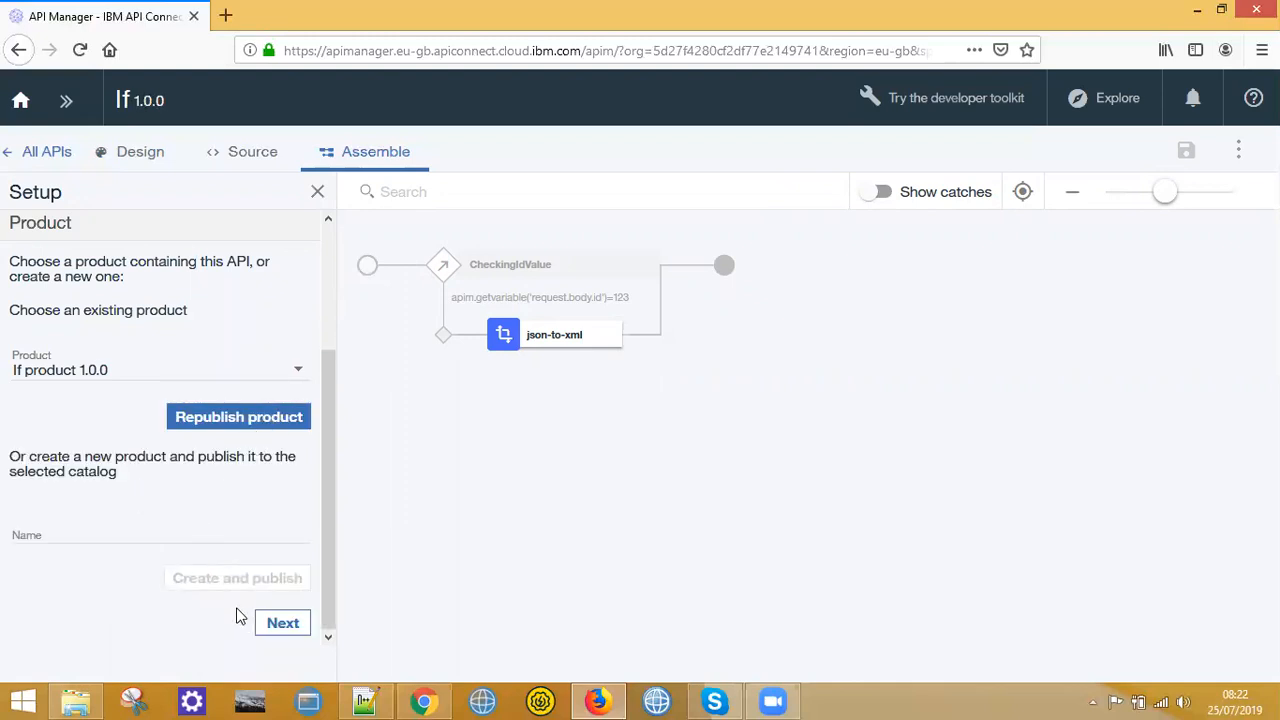
{"action": "left_click", "coordinate": [274, 623]}
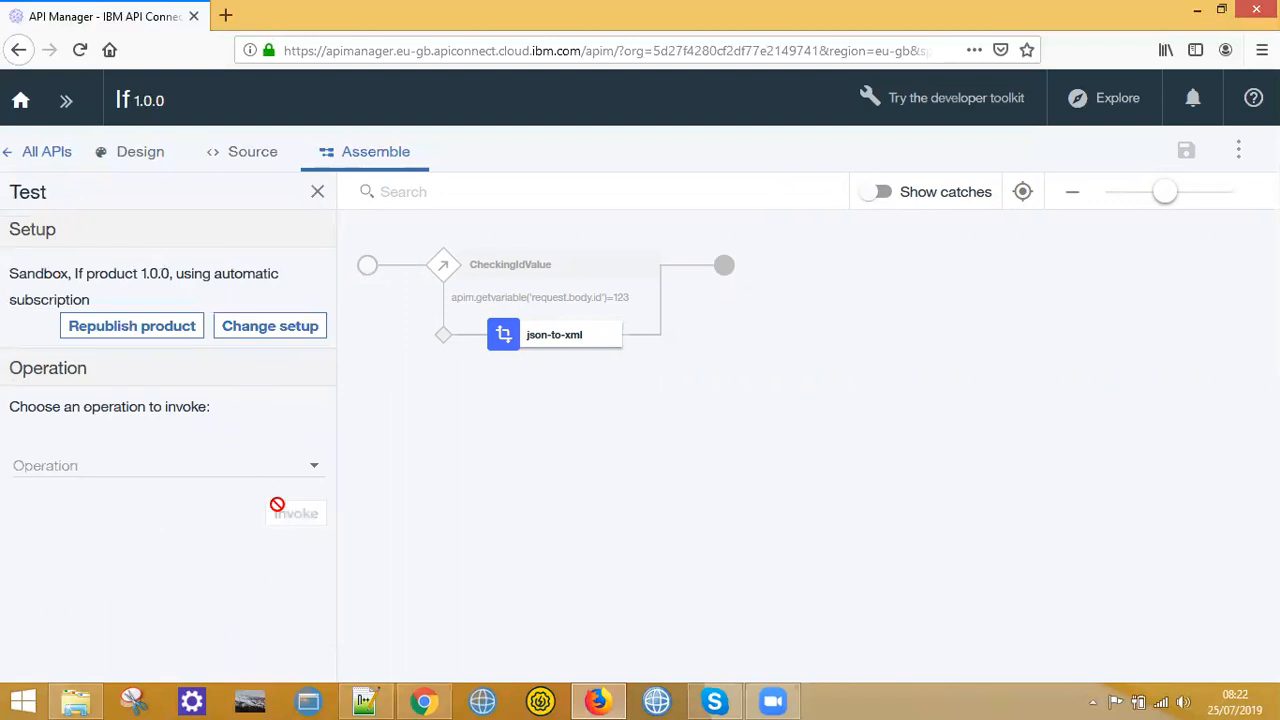
Step: Choose the post /if operation and generate a request payload with its id set to 123
{"action": "left_click", "coordinate": [318, 468]}
{"action": "left_click", "coordinate": [77, 489]}
{"action": "scroll", "coordinate": [113, 580], "scroll_direction": "down", "scroll_amount": 5}
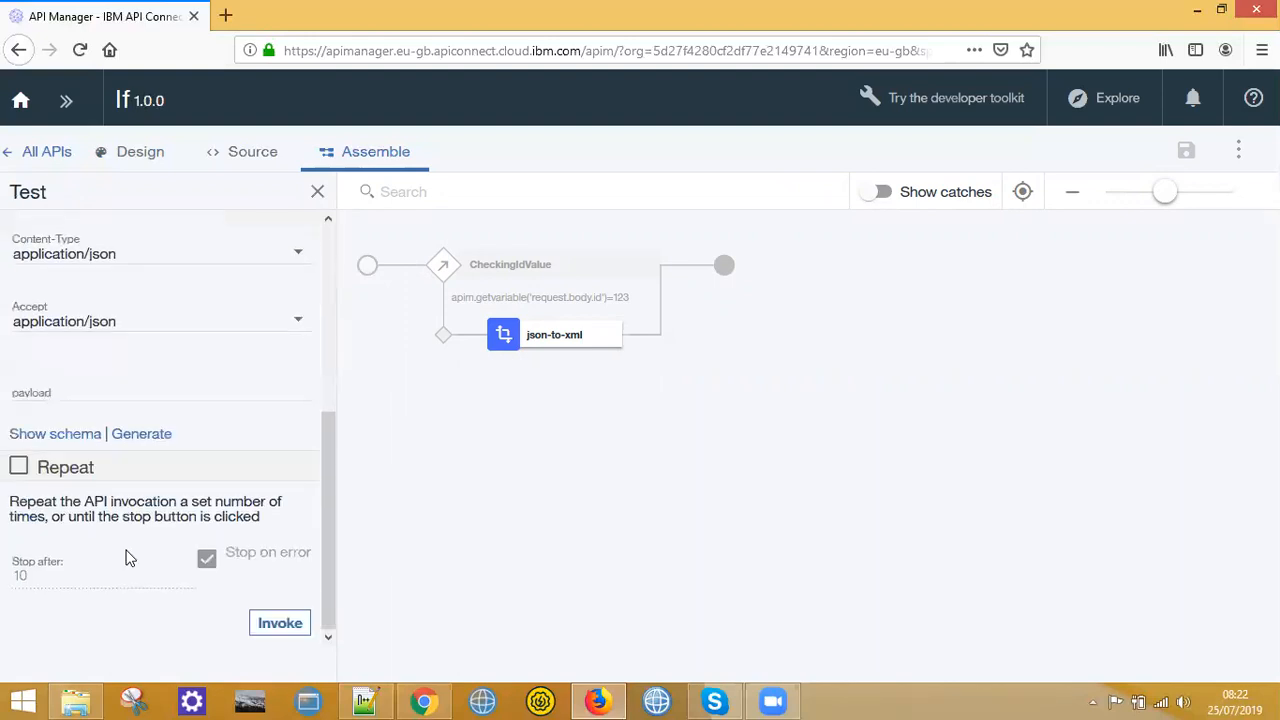
{"action": "left_click", "coordinate": [158, 440]}
{"action": "left_click_drag", "start_coordinate": [185, 415], "coordinate": [54, 422]}
{"action": "key", "text": "BackSpace"}
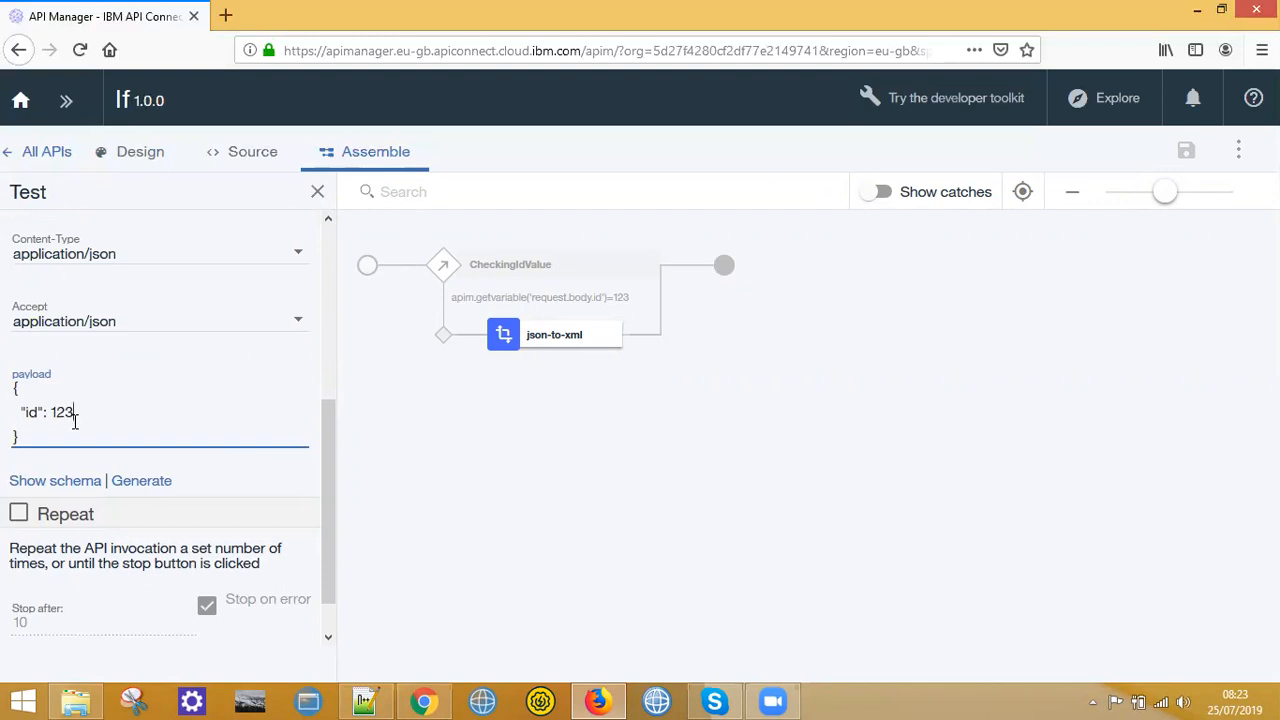
Step: Invoke the post /if operation and compare the response body with the submitted payload
{"action": "scroll", "coordinate": [321, 503], "scroll_direction": "down", "scroll_amount": 1}
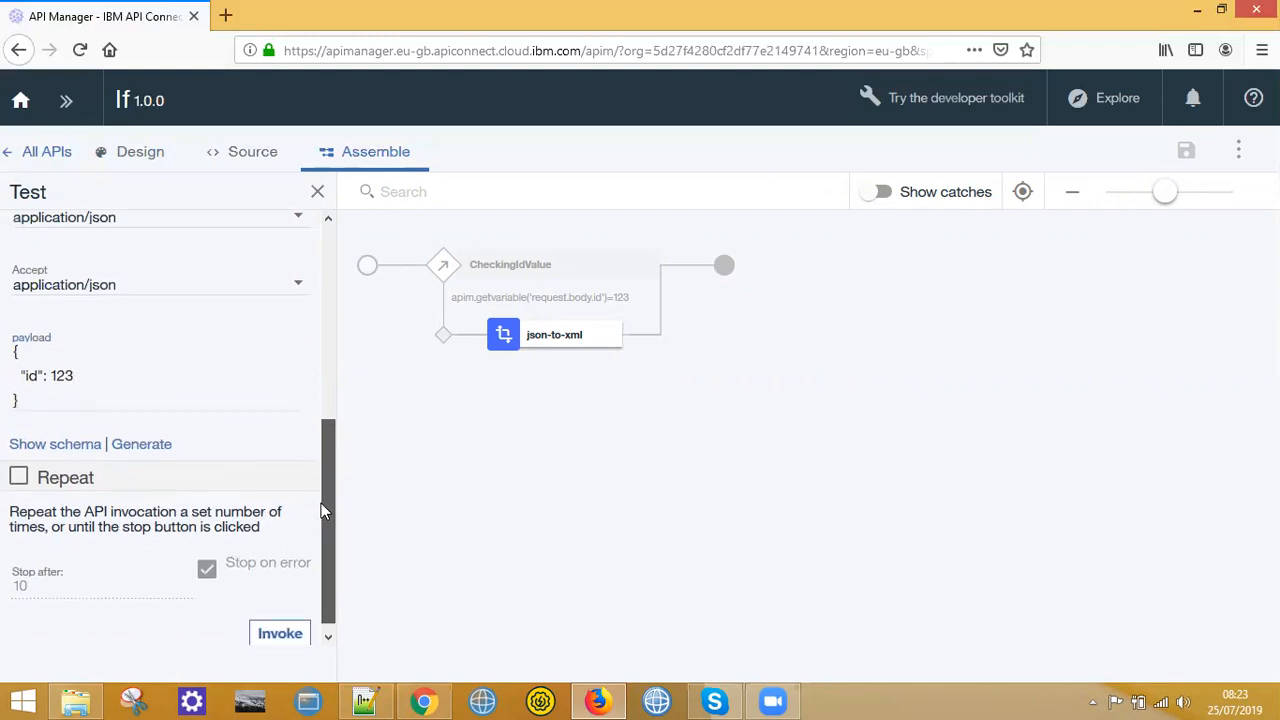
{"action": "left_click", "coordinate": [279, 624]}
{"action": "scroll", "coordinate": [322, 510], "scroll_direction": "down", "scroll_amount": 5}
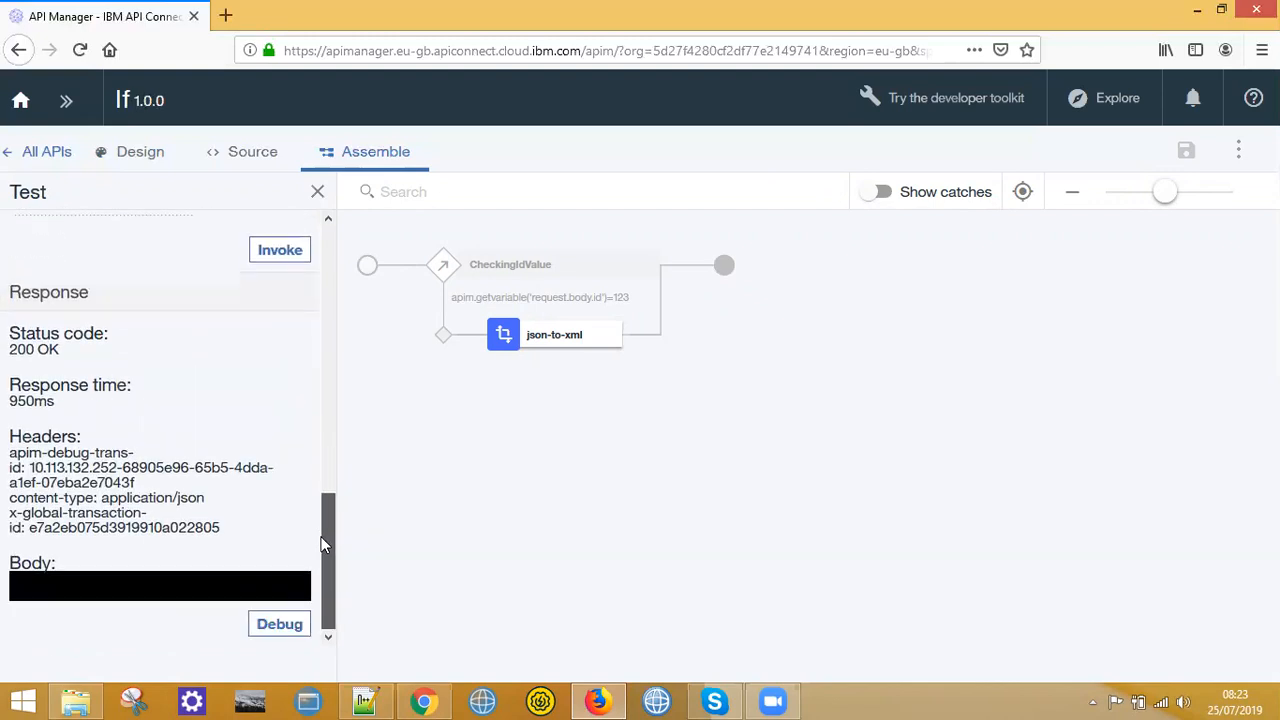
{"action": "scroll", "coordinate": [321, 545], "scroll_direction": "down", "scroll_amount": 1}
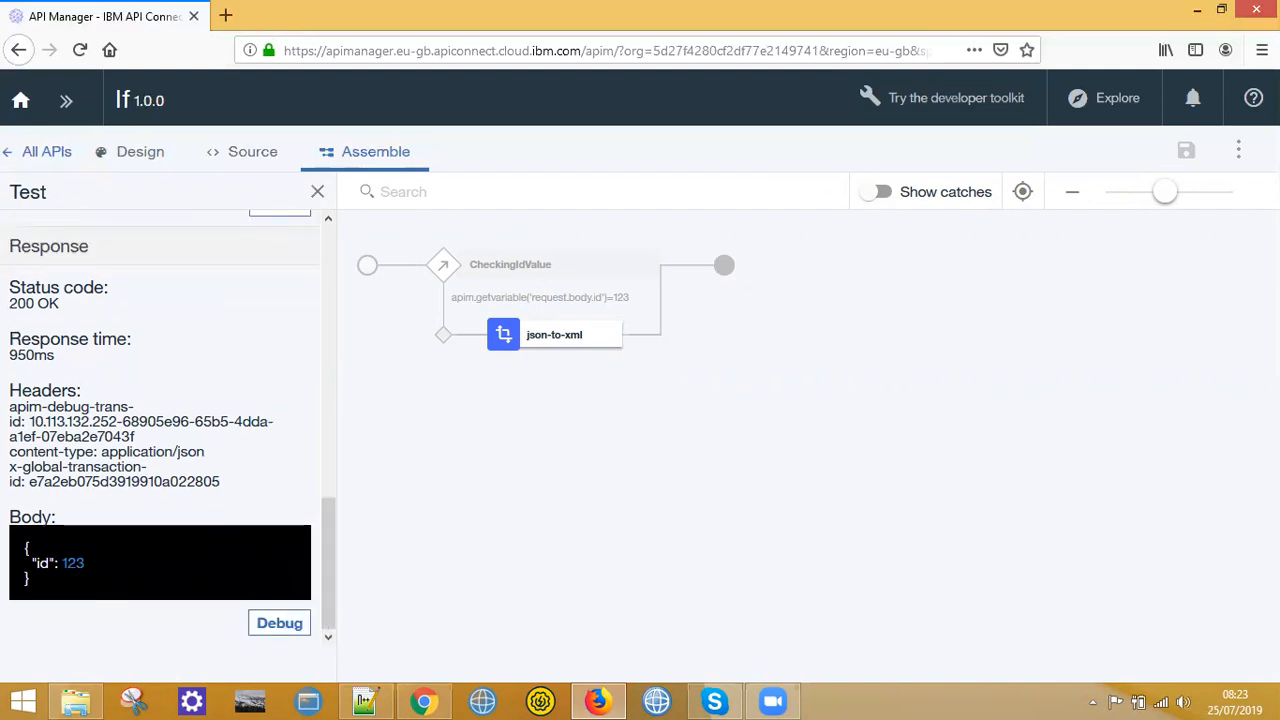
{"action": "scroll", "coordinate": [105, 504], "scroll_direction": "up", "scroll_amount": 7}
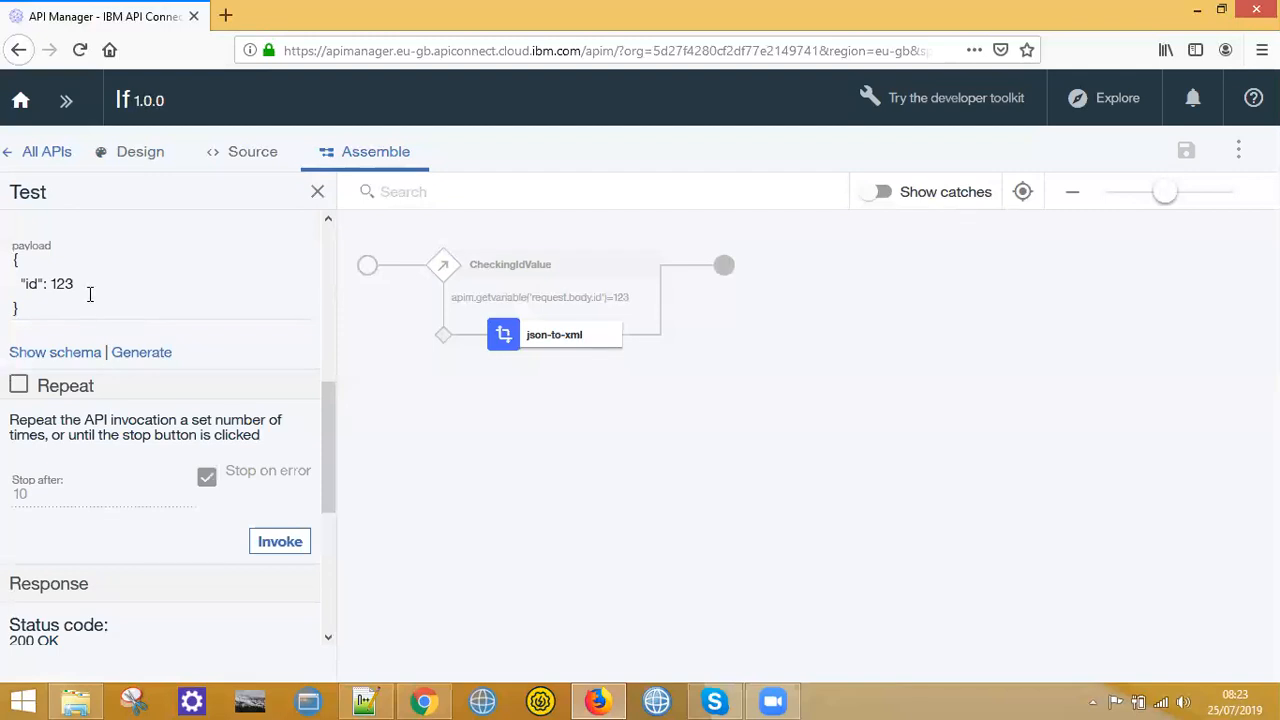
Step: Review the json-to-xml policy's root element settings against the test response body
{"action": "left_click", "coordinate": [557, 343]}
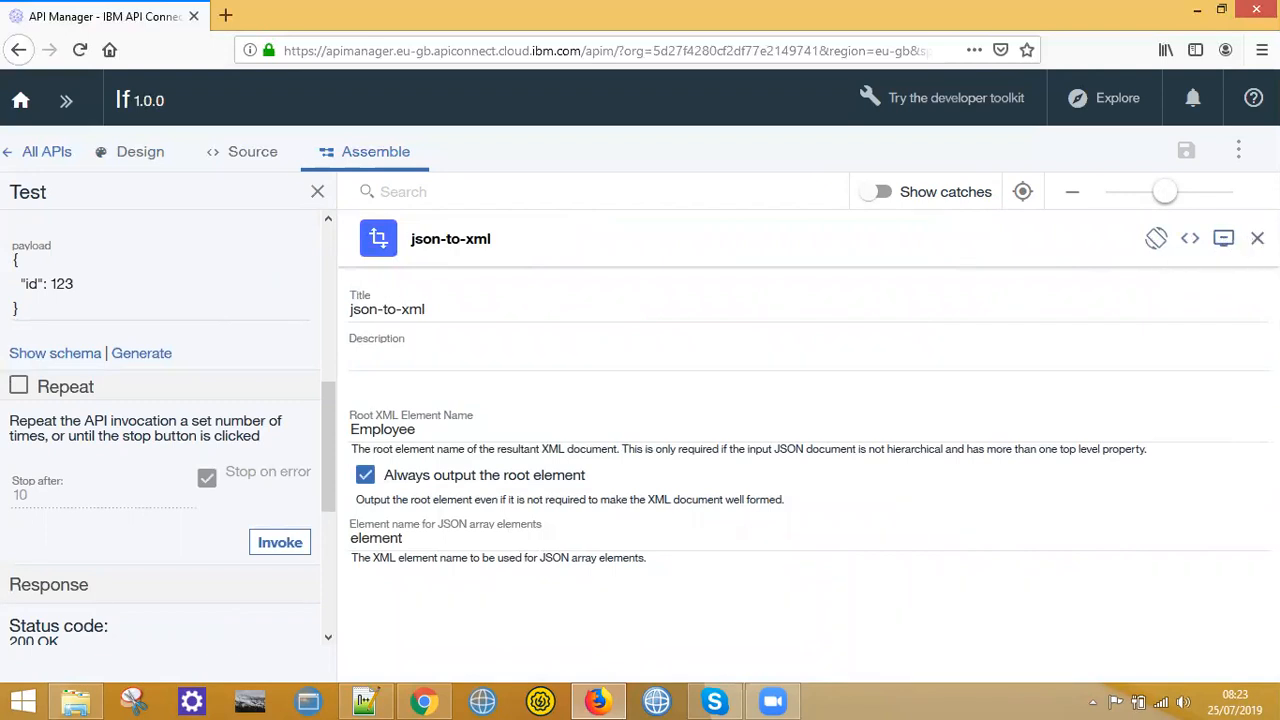
{"action": "left_click", "coordinate": [1257, 238]}
{"action": "scroll", "coordinate": [77, 590], "scroll_direction": "down", "scroll_amount": 3}
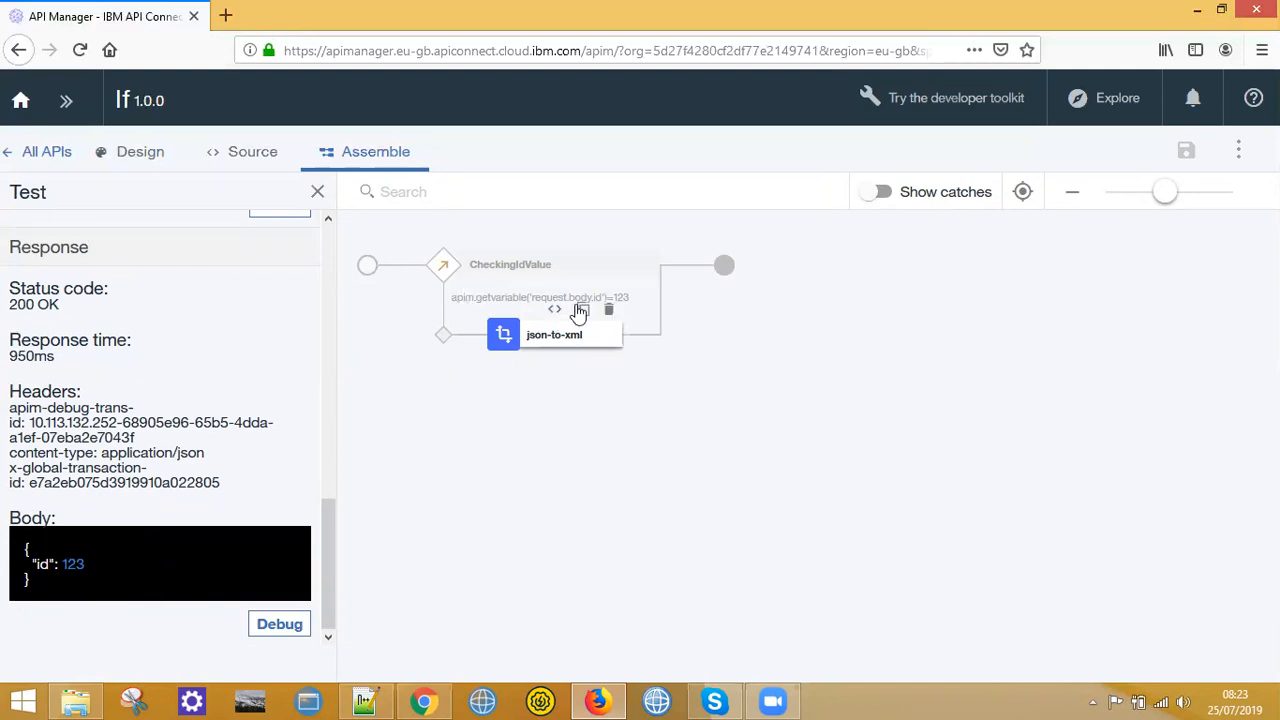
{"action": "left_click", "coordinate": [552, 328]}
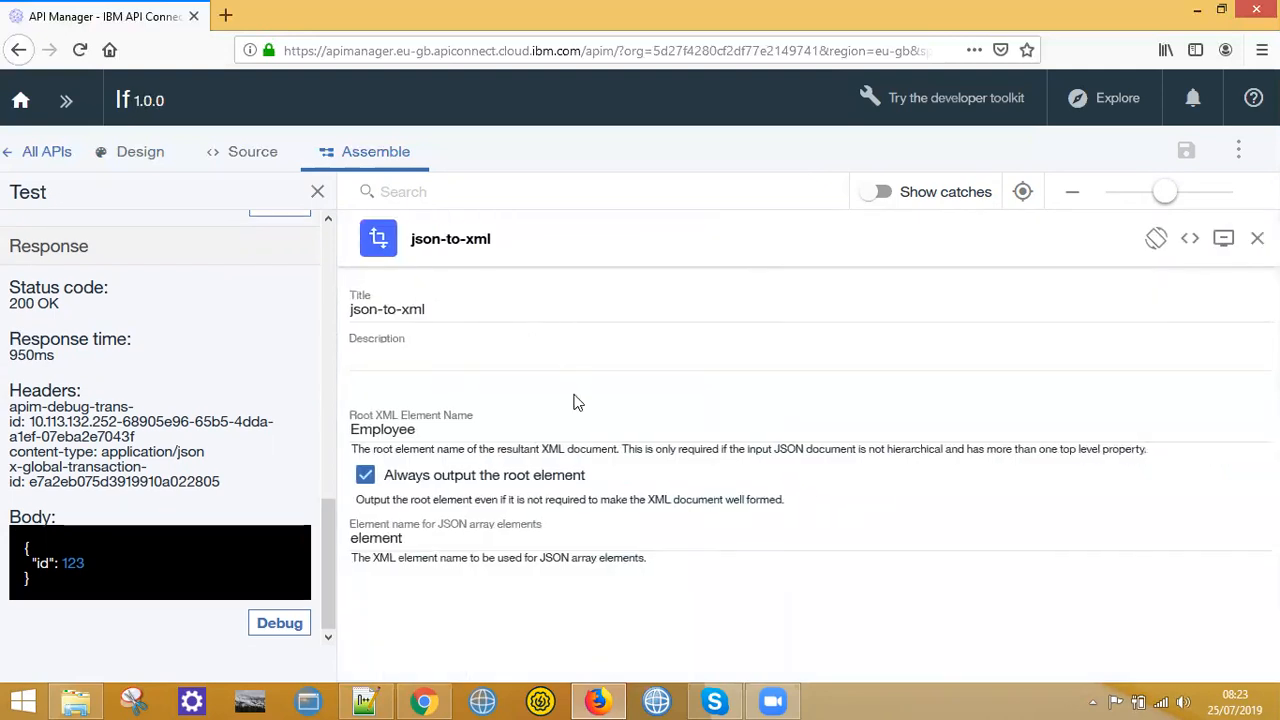
{"action": "key", "text": "Escape"}
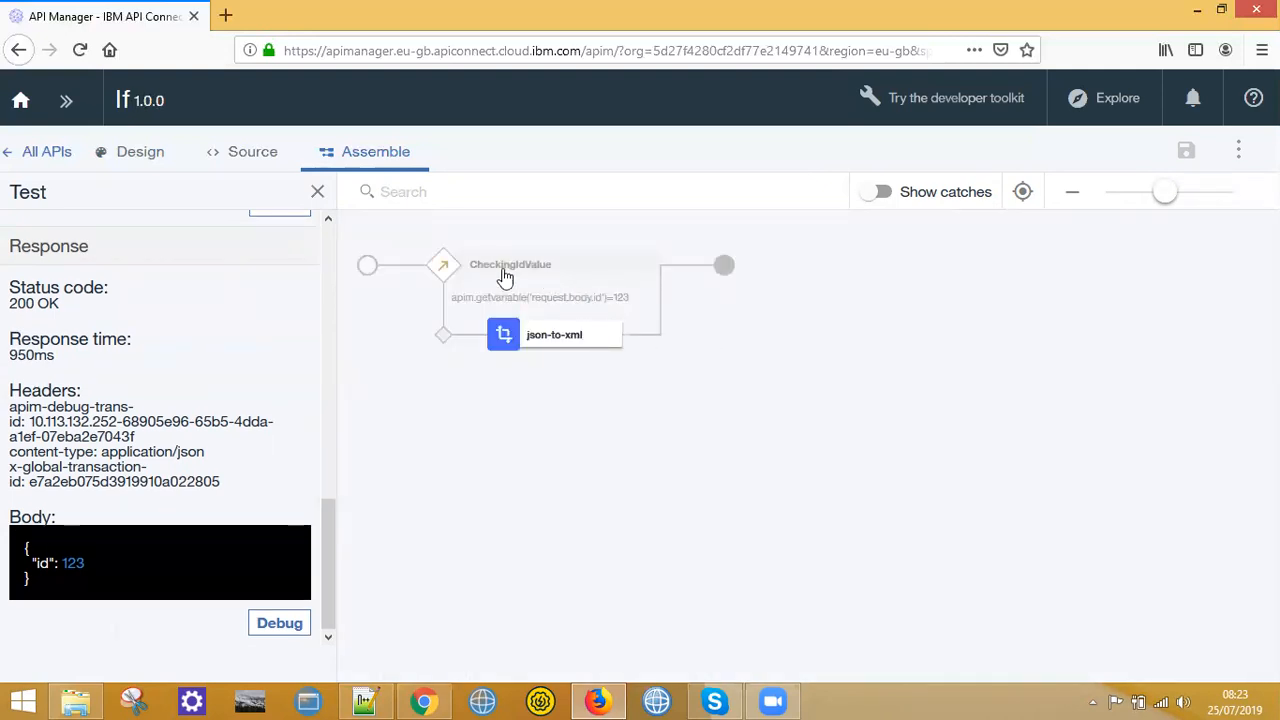
Step: Change the CheckingIdValue condition to compare request.body.id with the quoted string '123' and save the API
{"action": "left_click", "coordinate": [440, 276]}
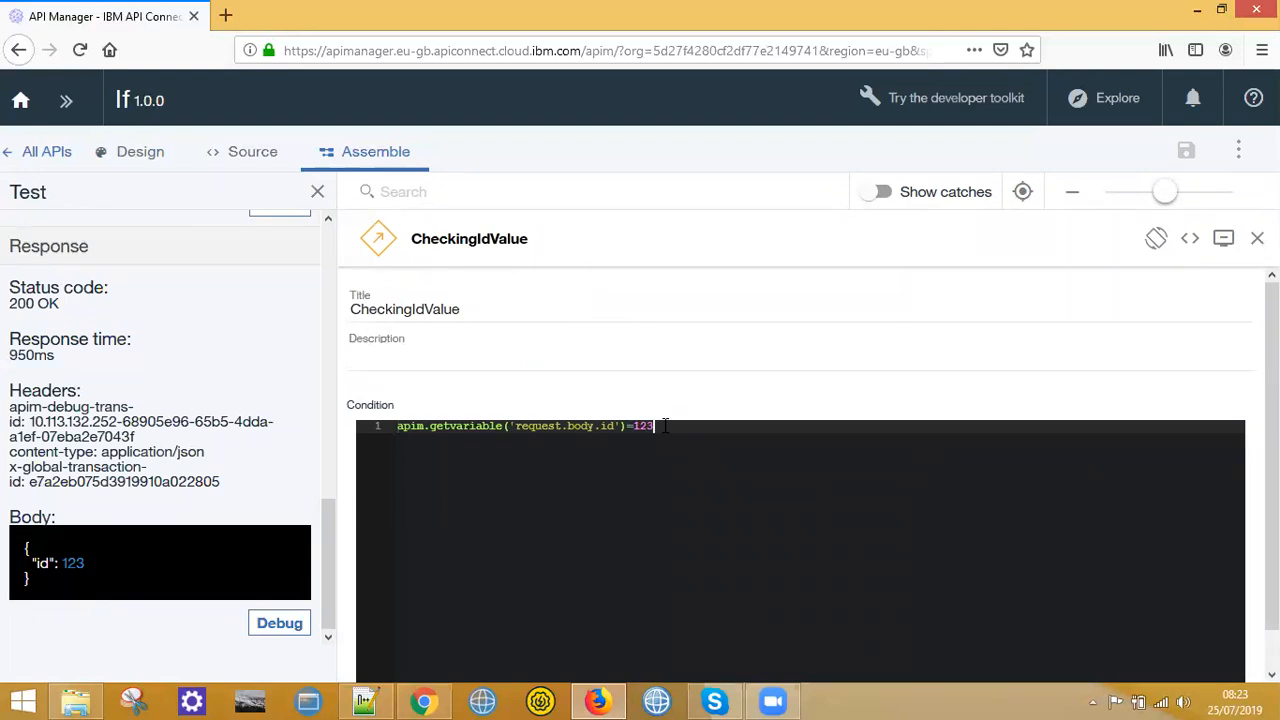
{"action": "key", "text": "BackSpace"}
{"action": "key", "text": "BackSpace"}
{"action": "key", "text": "BackSpace"}
{"action": "type", "text": "12"}
{"action": "left_click", "coordinate": [1186, 150]}
{"action": "left_click", "coordinate": [1257, 239]}
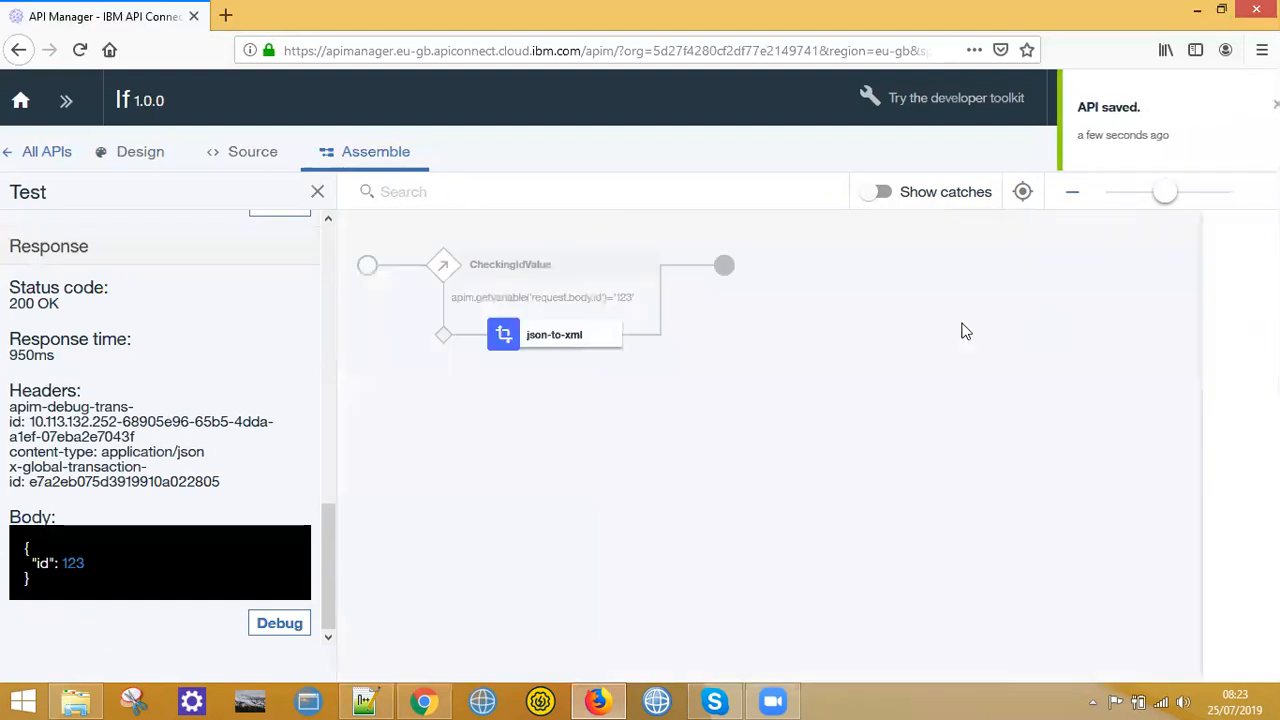
Step: Reopen the assembly's test form and republish If product 1.0.0 with the changed condition
{"action": "left_click", "coordinate": [317, 191]}
{"action": "left_click", "coordinate": [271, 191]}
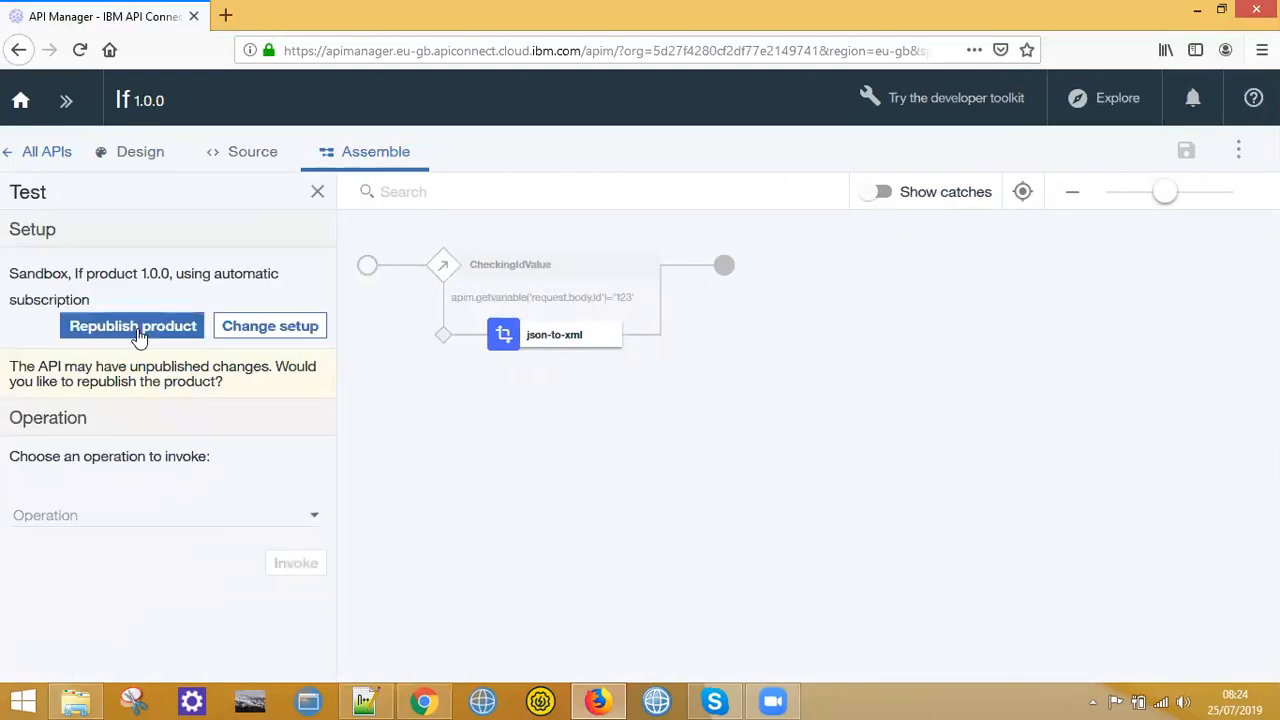
{"action": "left_click", "coordinate": [134, 330]}
{"action": "scroll", "coordinate": [321, 411], "scroll_direction": "down", "scroll_amount": 2}
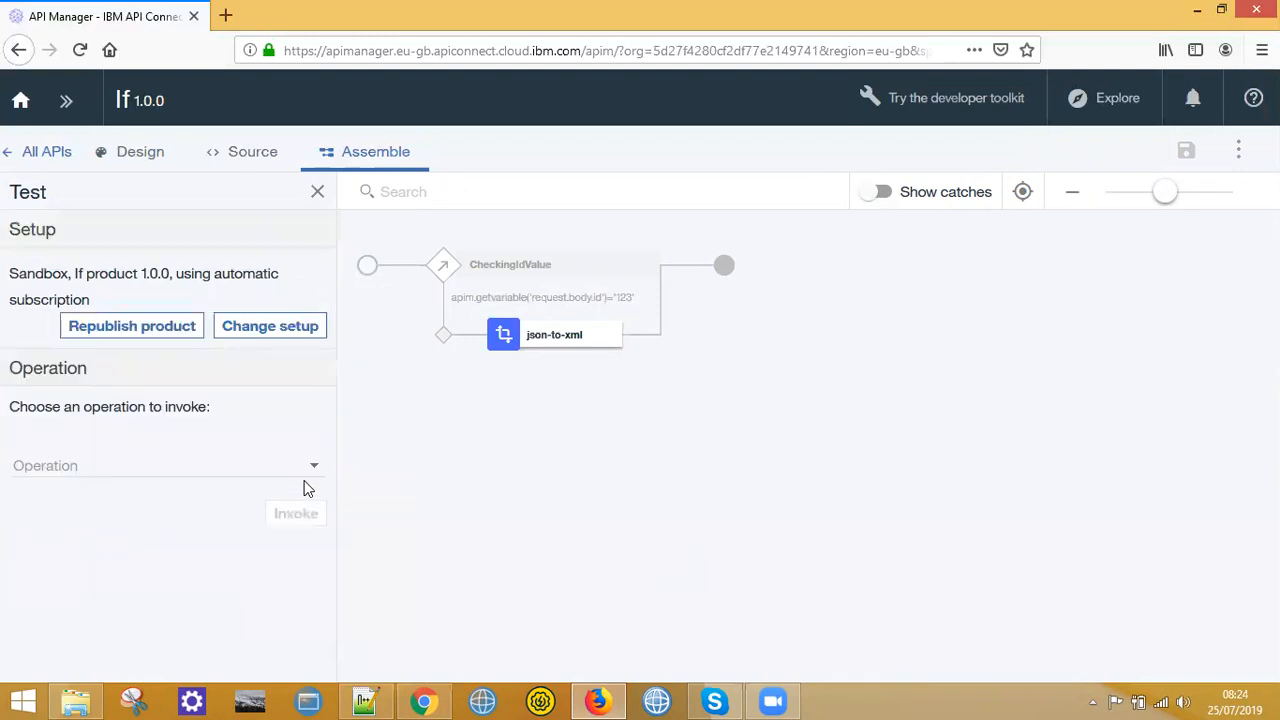
Step: Select the post /if operation for the retest and generate a payload, replacing its id value with 123
{"action": "left_click", "coordinate": [140, 475]}
{"action": "left_click", "coordinate": [140, 472]}
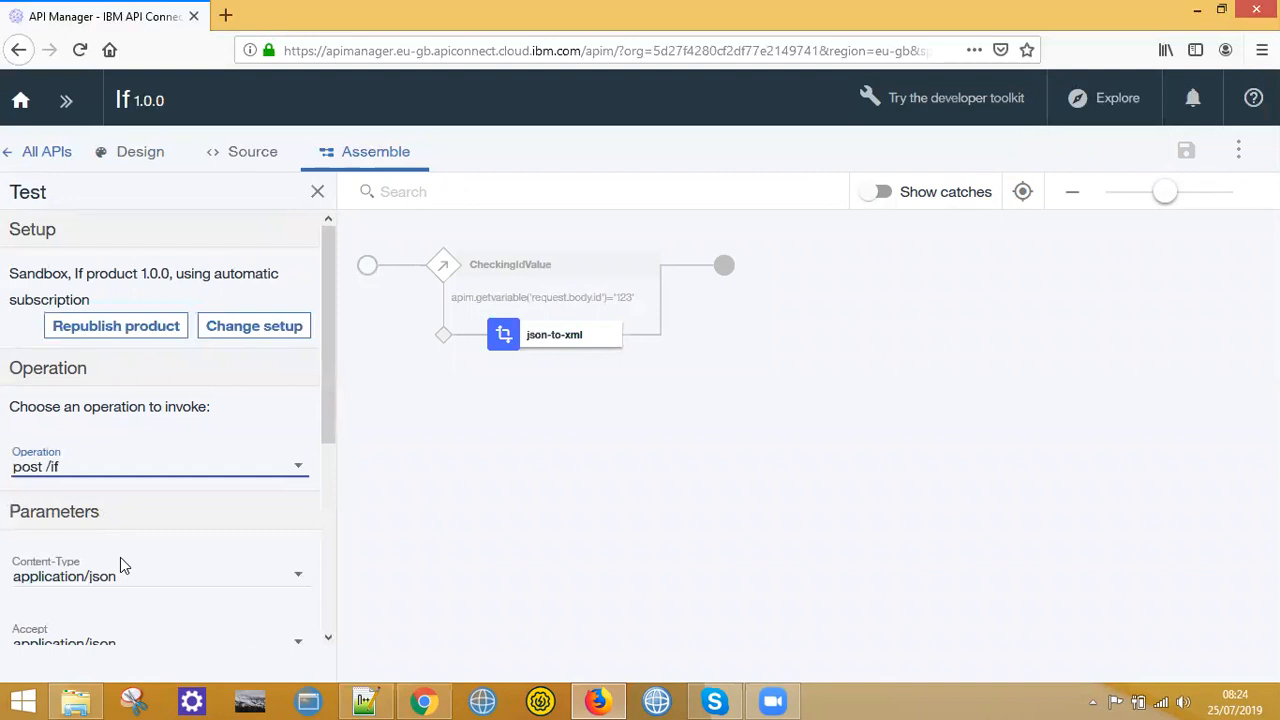
{"action": "scroll", "coordinate": [129, 523], "scroll_direction": "down", "scroll_amount": 5}
{"action": "left_click", "coordinate": [142, 434]}
{"action": "left_click_drag", "start_coordinate": [188, 411], "coordinate": [63, 418]}
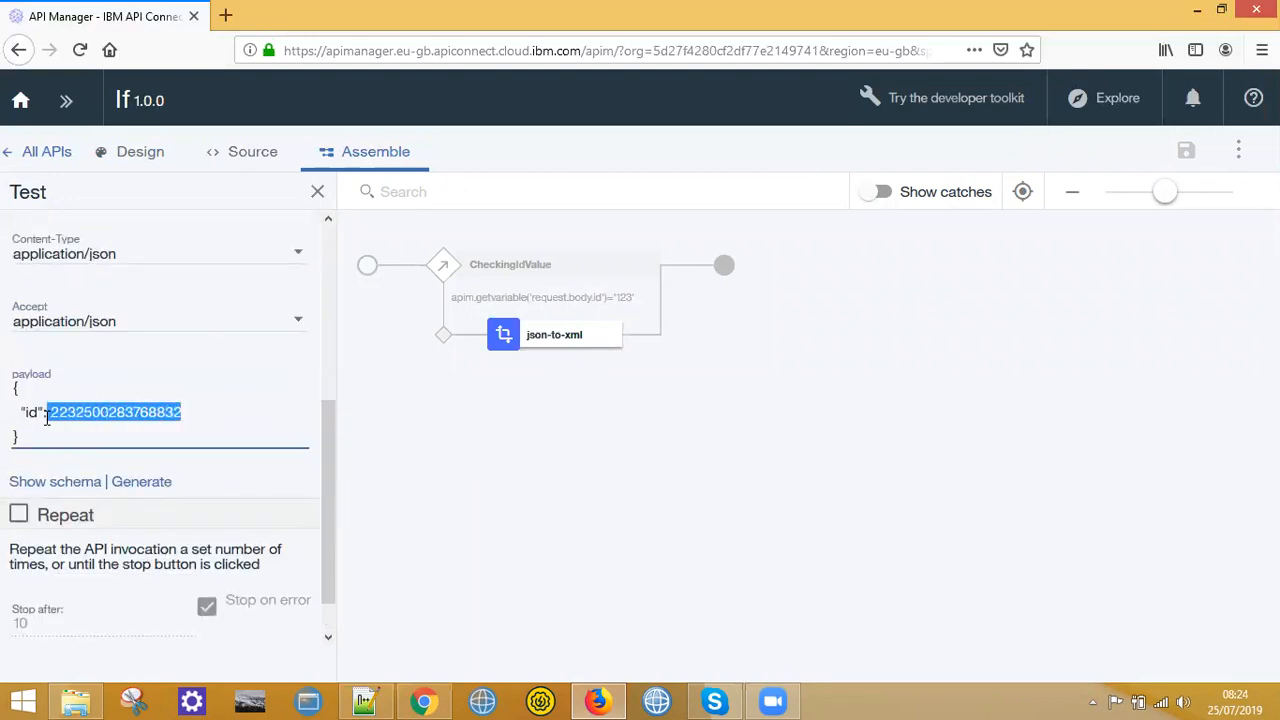
{"action": "type", "text": "123"}
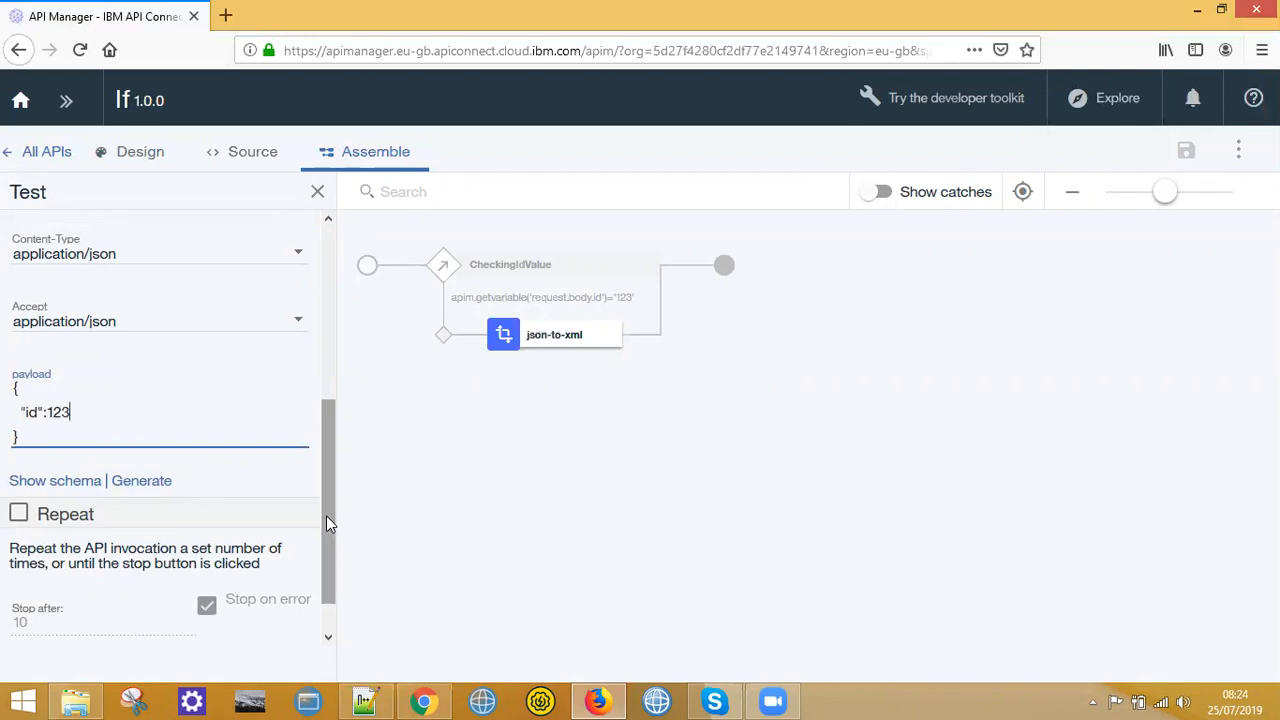
Step: Invoke the post /if operation with id 123, then check the response and the json-to-xml policy's root element settings
{"action": "scroll", "coordinate": [326, 515], "scroll_direction": "down", "scroll_amount": 1}
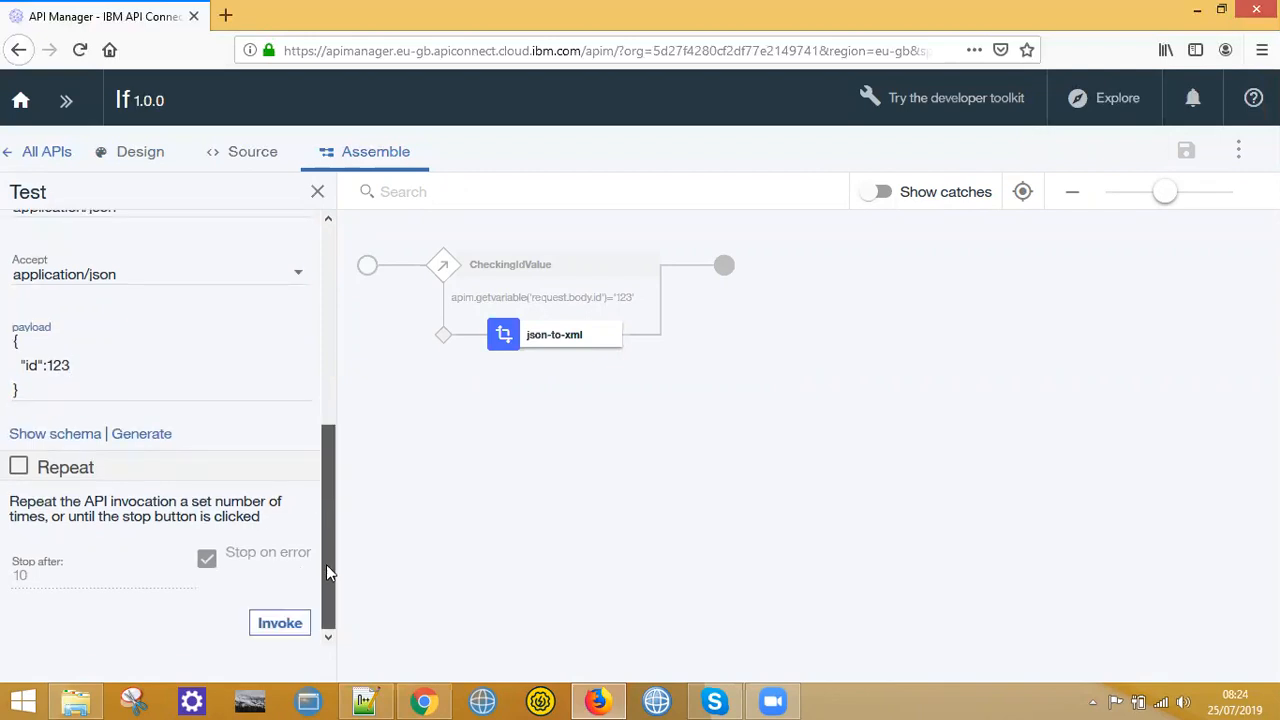
{"action": "left_click", "coordinate": [285, 630]}
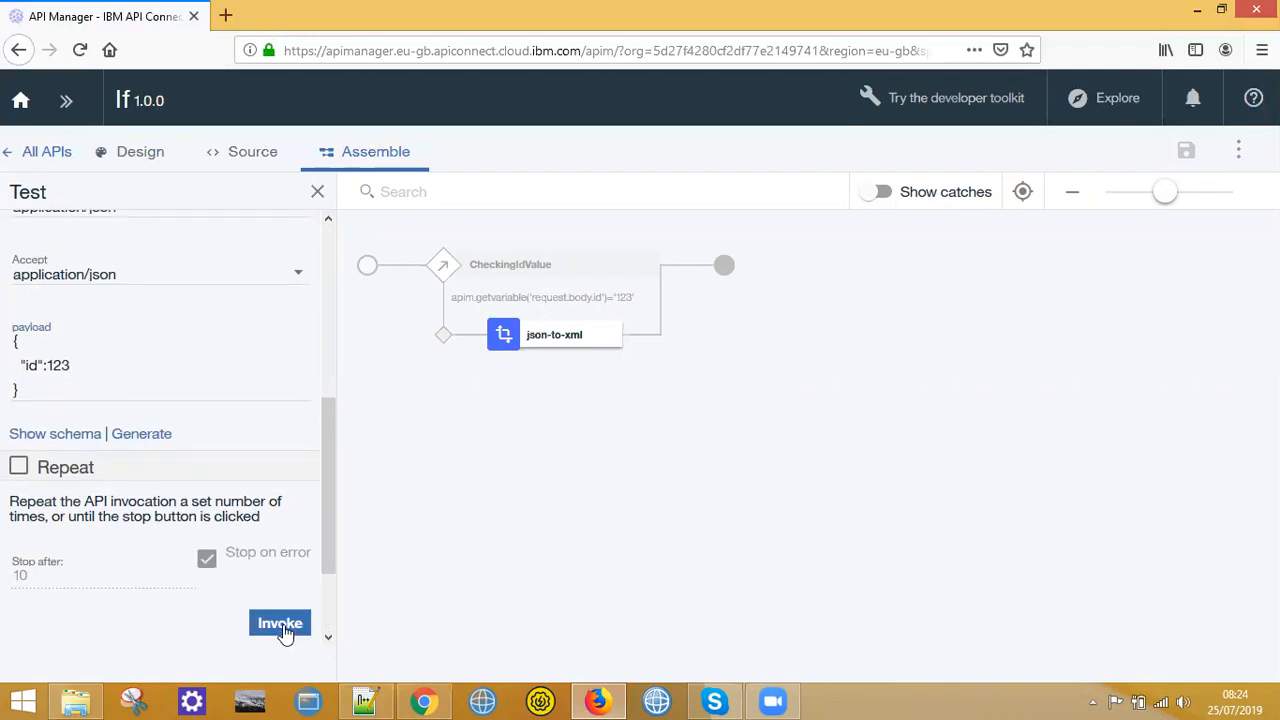
{"action": "mouse_move", "coordinate": [326, 414]}
{"action": "left_mouse_down"}
{"action": "mouse_move", "coordinate": [335, 573]}
{"action": "mouse_move", "coordinate": [343, 467]}
{"action": "mouse_move", "coordinate": [326, 426]}
{"action": "left_mouse_up"}
{"action": "left_click", "coordinate": [93, 311]}
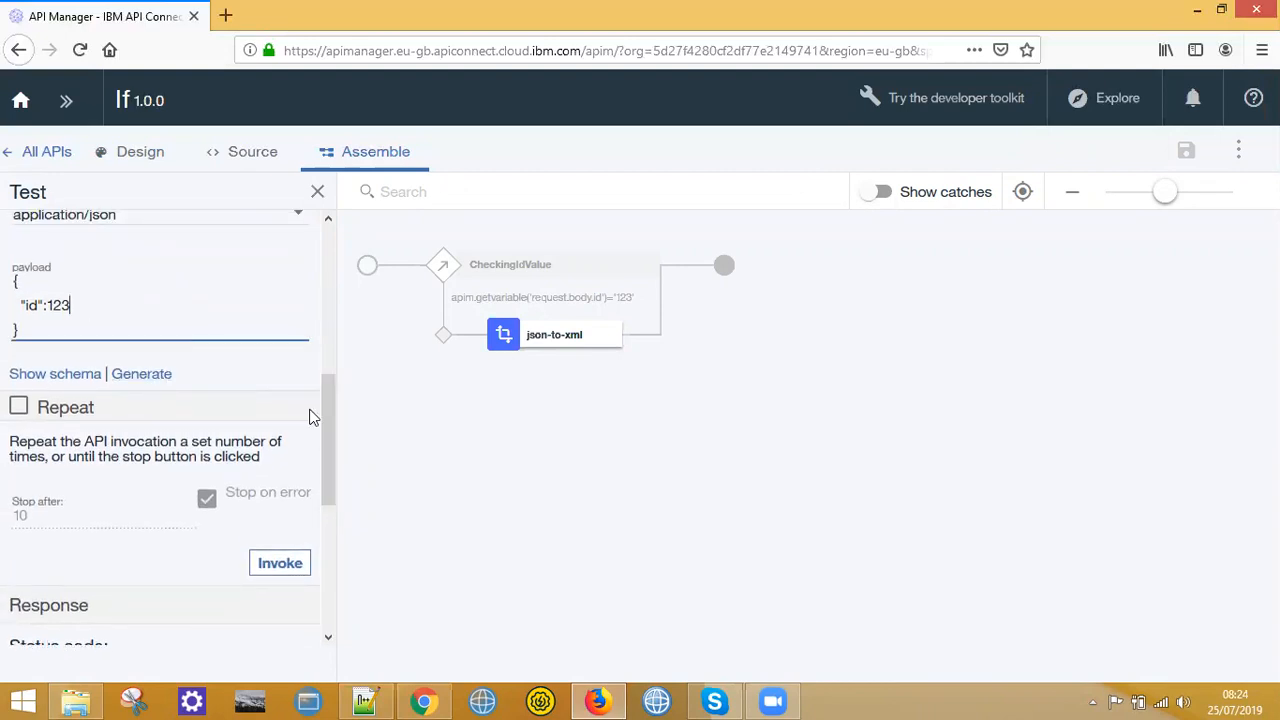
{"action": "left_click_drag", "start_coordinate": [328, 424], "coordinate": [329, 482]}
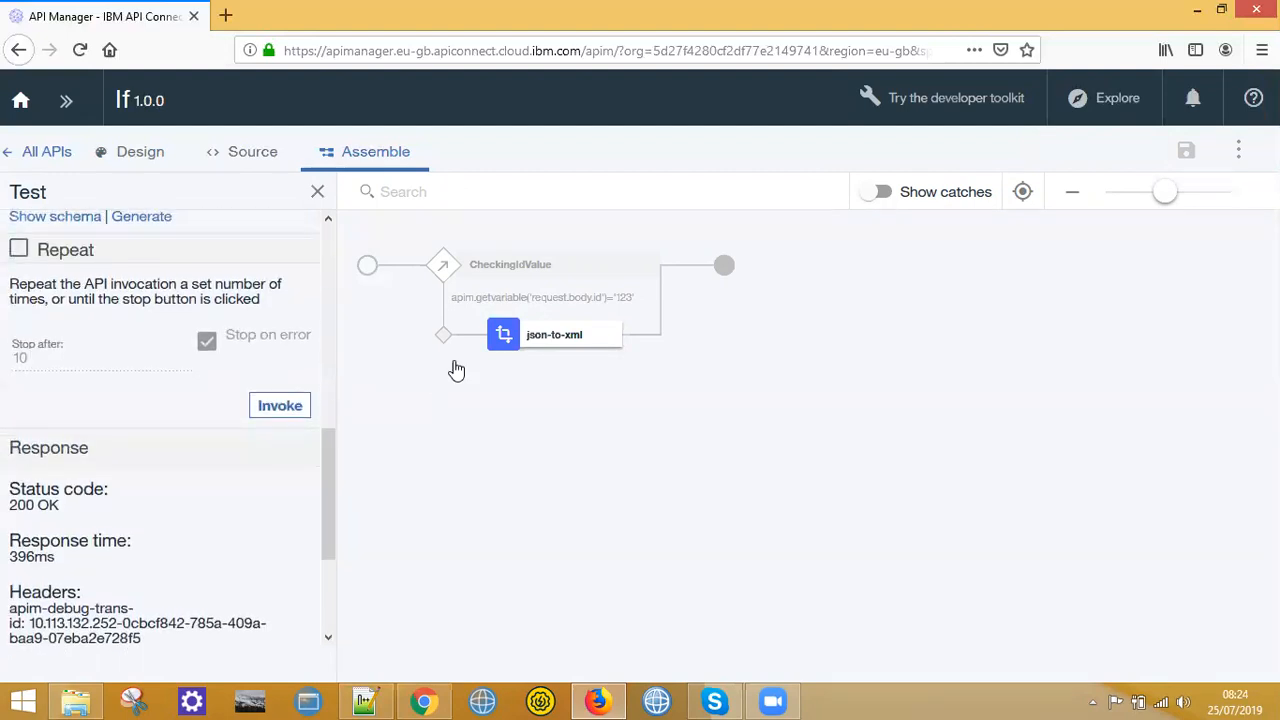
{"action": "left_click", "coordinate": [535, 345]}
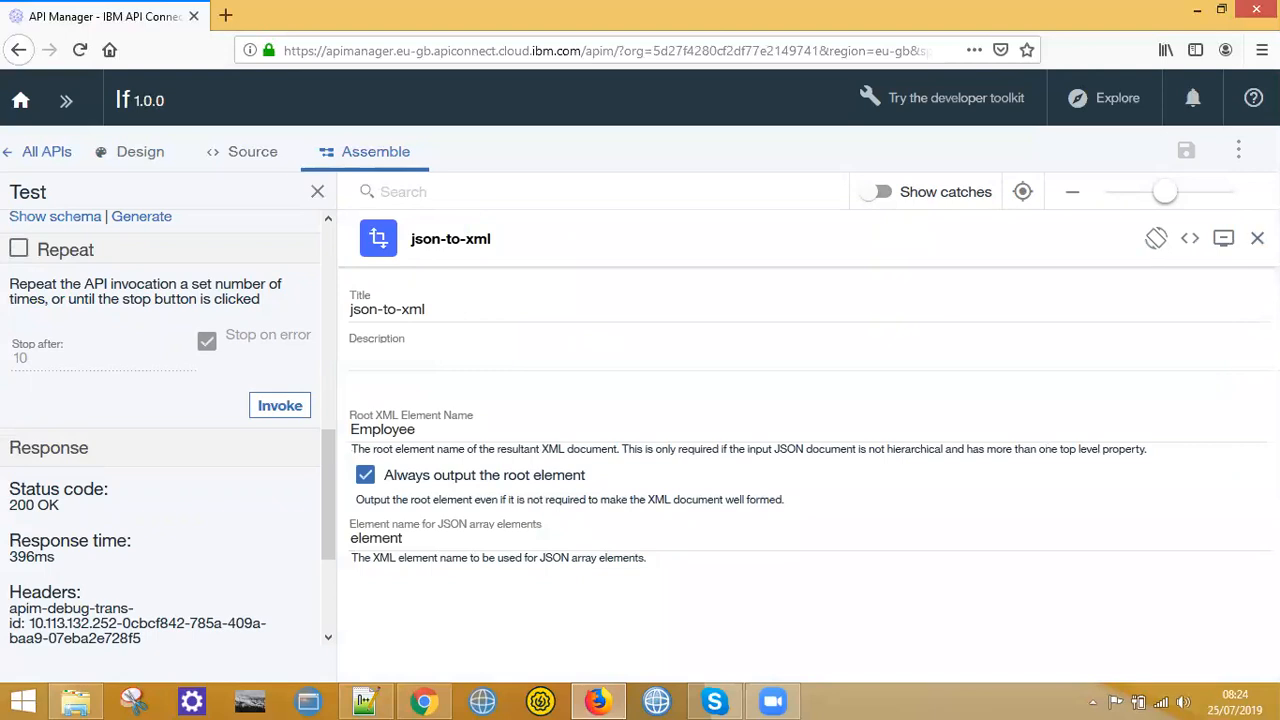
{"action": "left_click", "coordinate": [1257, 238]}
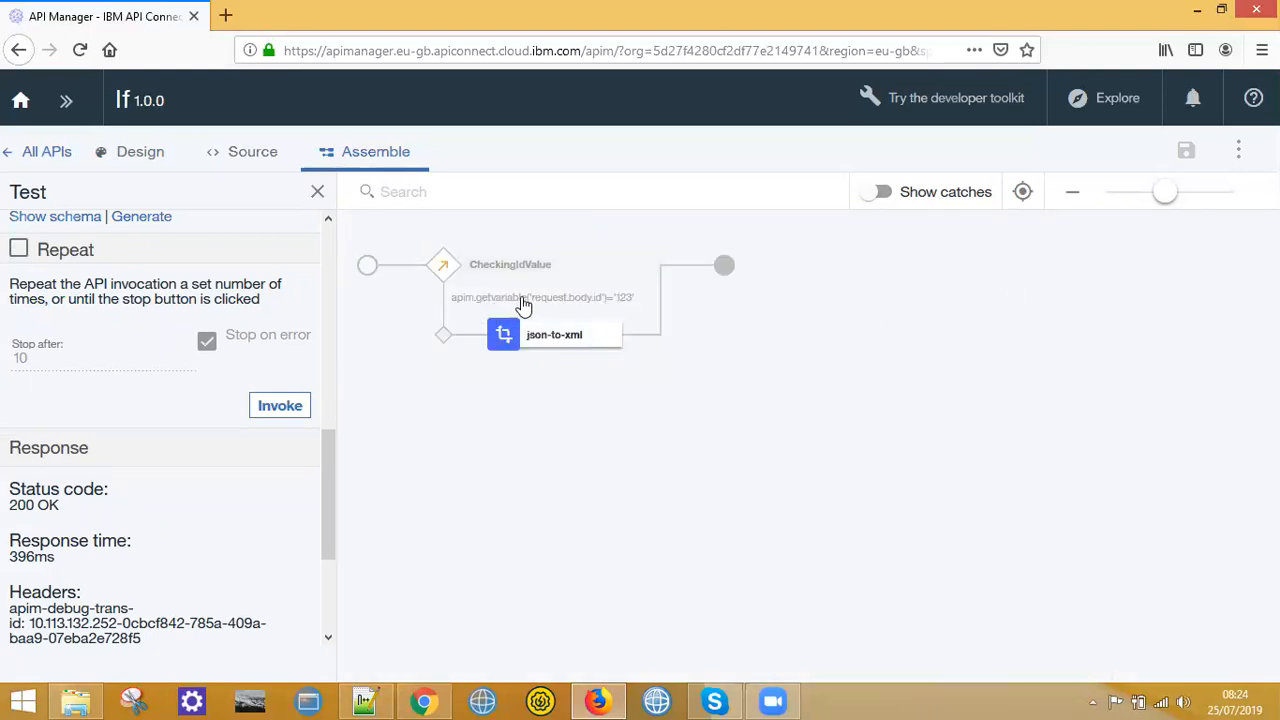
Step: Switch to File Explorer and browse from the desktop to Training > APIConnect_Training, checking its Artifacts folder for a reference API
{"action": "left_click", "coordinate": [76, 701]}
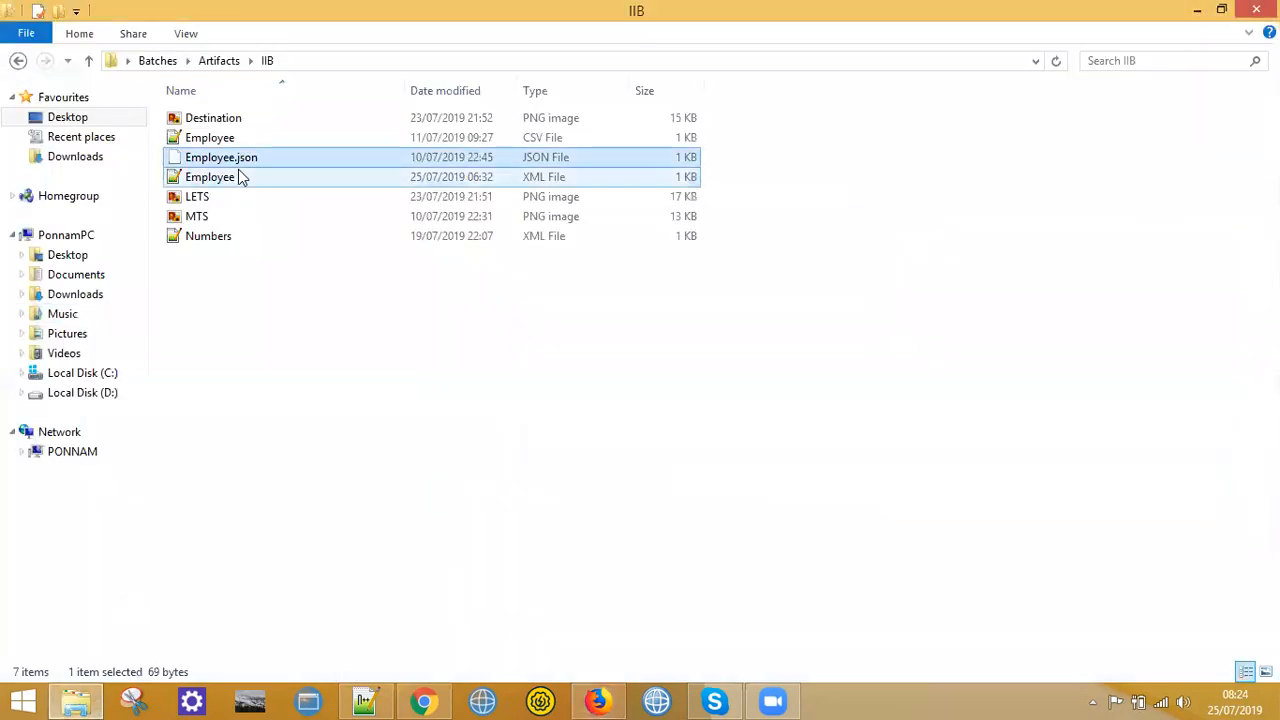
{"action": "left_click", "coordinate": [207, 62]}
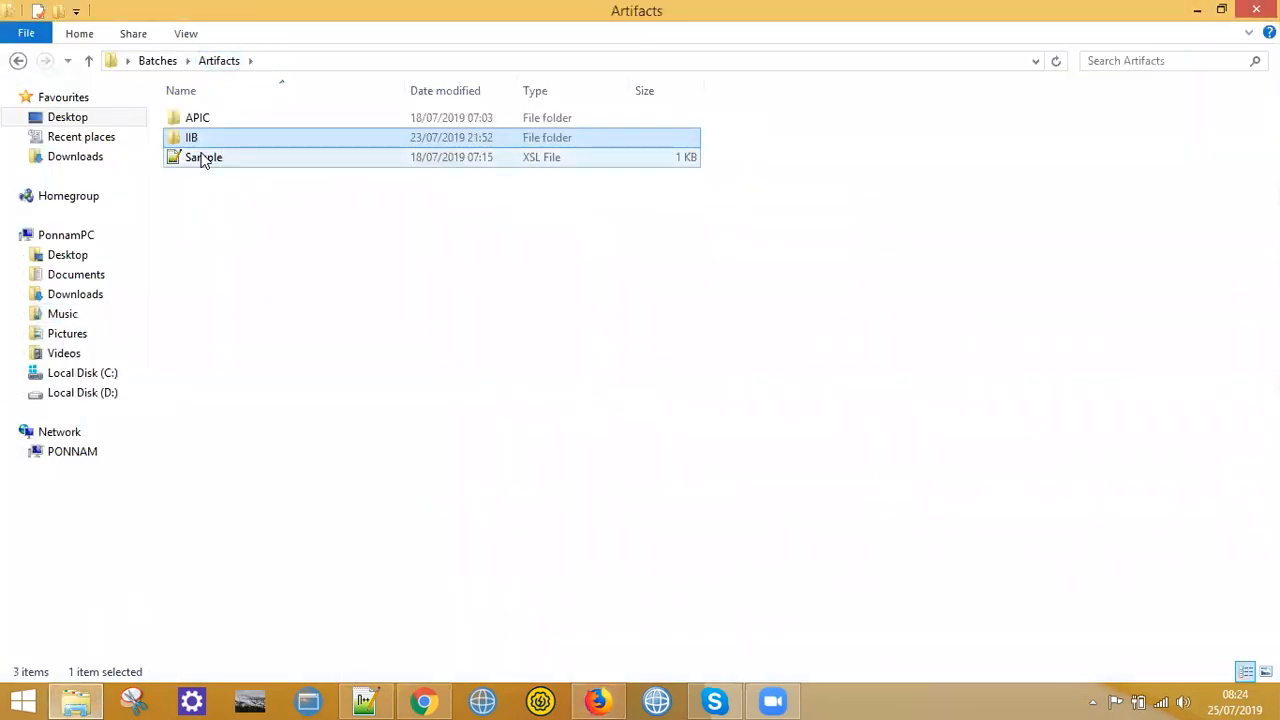
{"action": "left_click", "coordinate": [67, 117]}
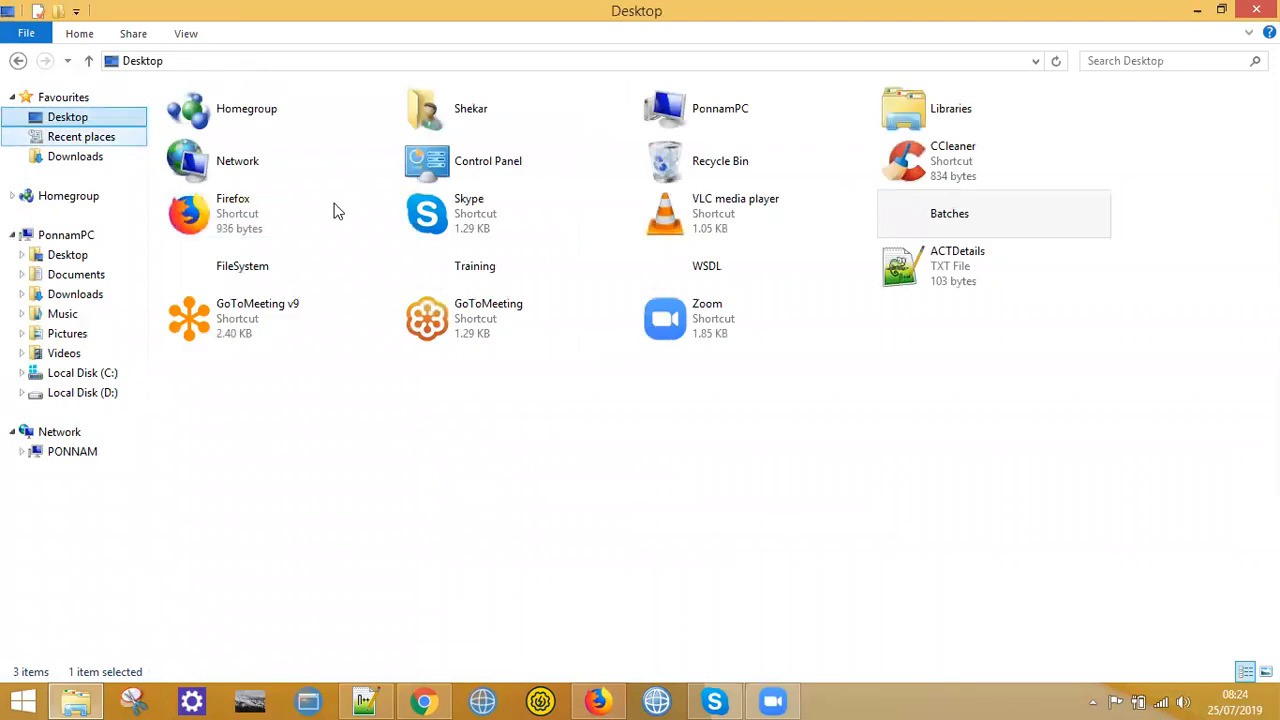
{"action": "double_click", "coordinate": [504, 270]}
{"action": "double_click", "coordinate": [266, 119]}
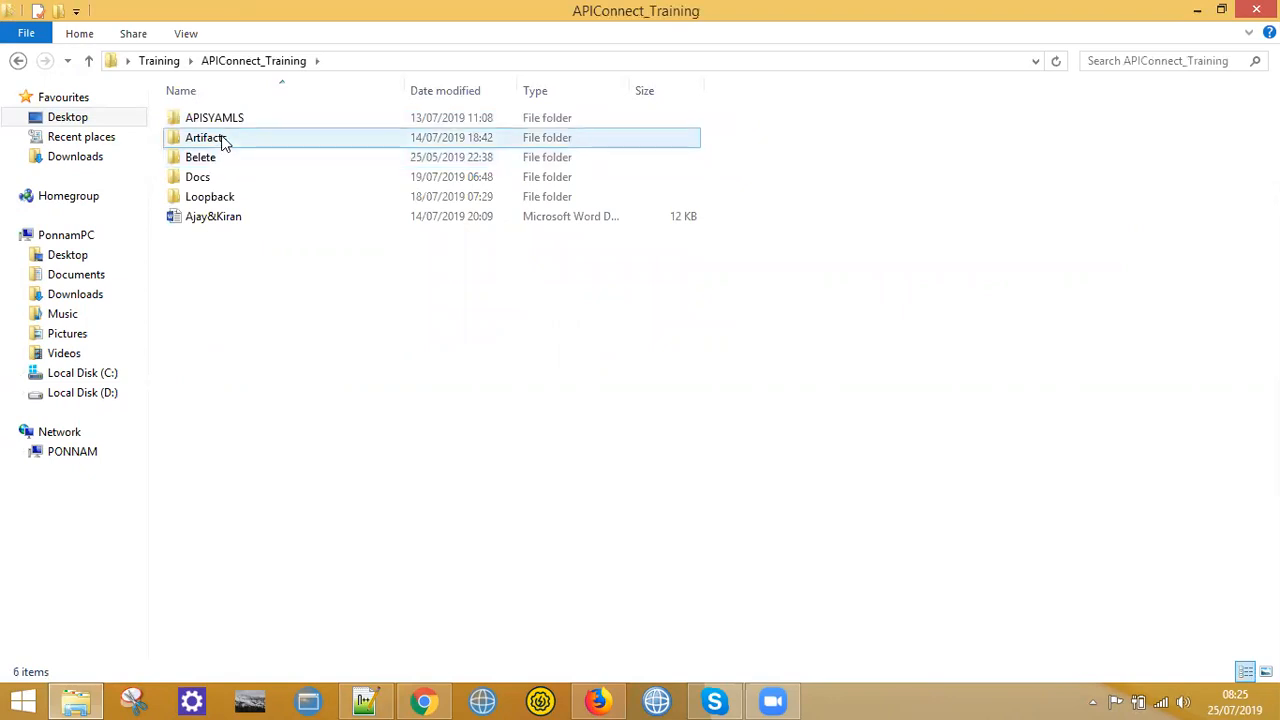
{"action": "double_click", "coordinate": [222, 140]}
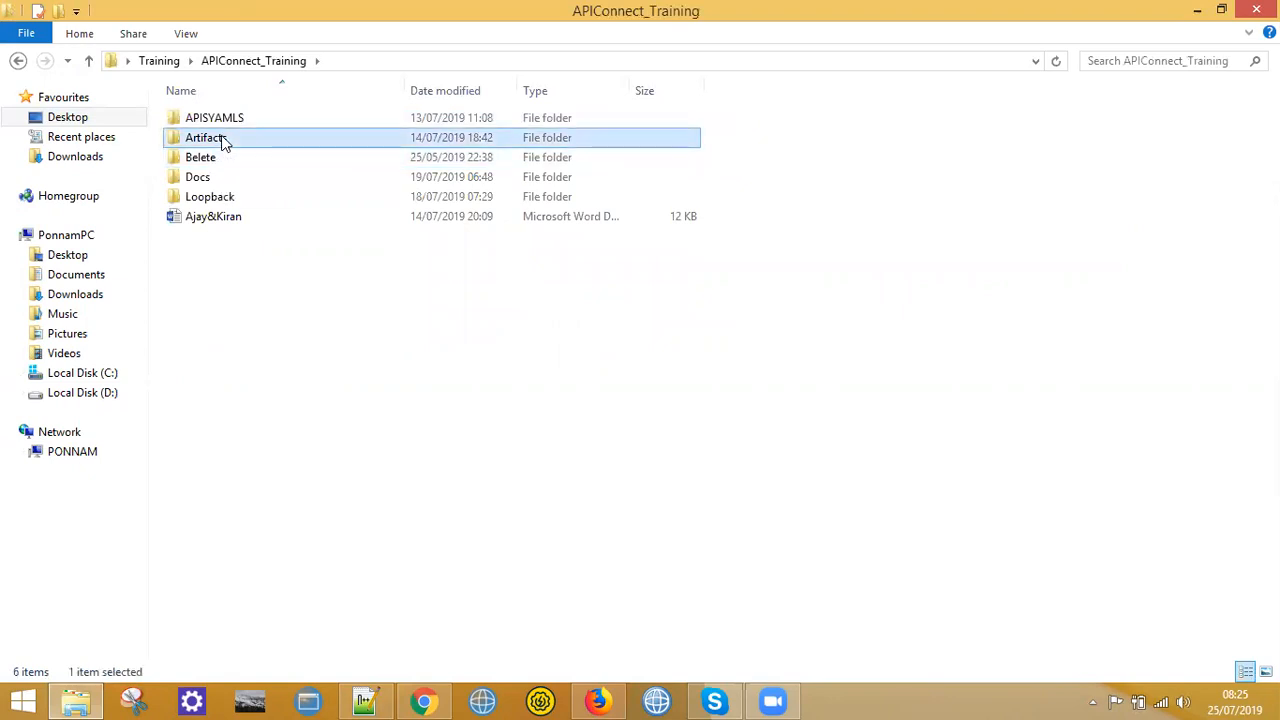
{"action": "left_click", "coordinate": [268, 62]}
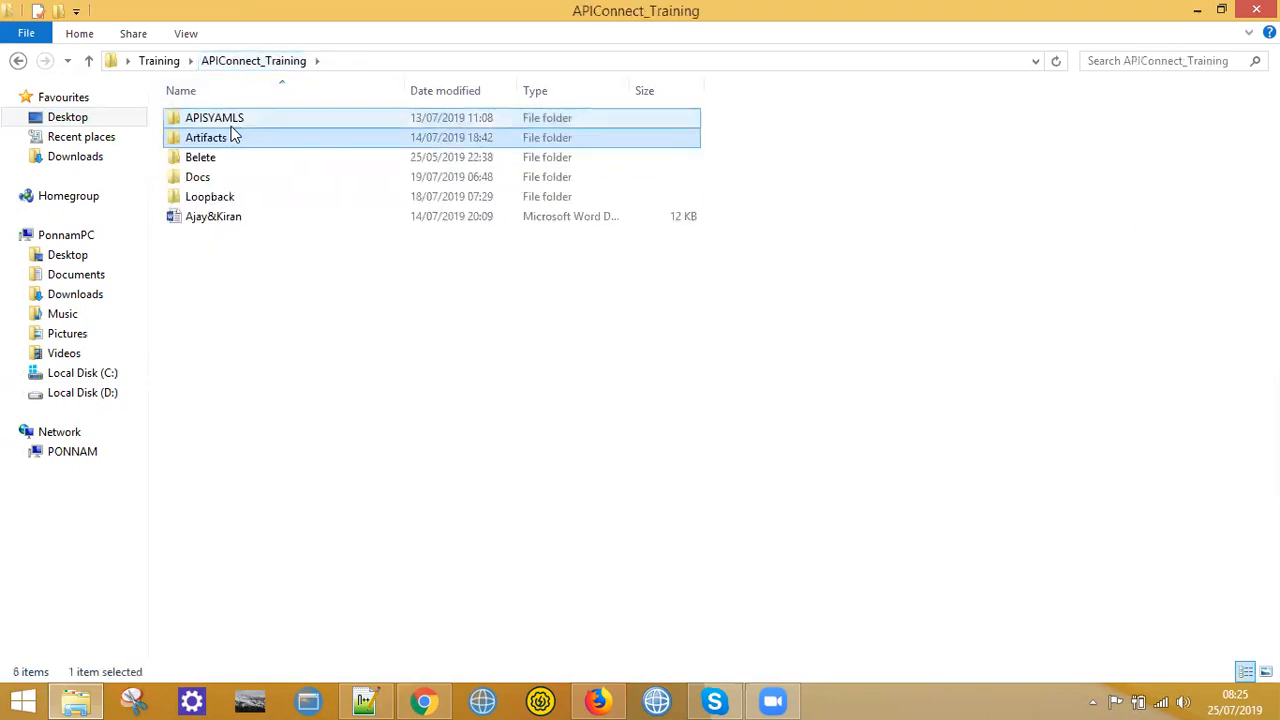
{"action": "double_click", "coordinate": [226, 137]}
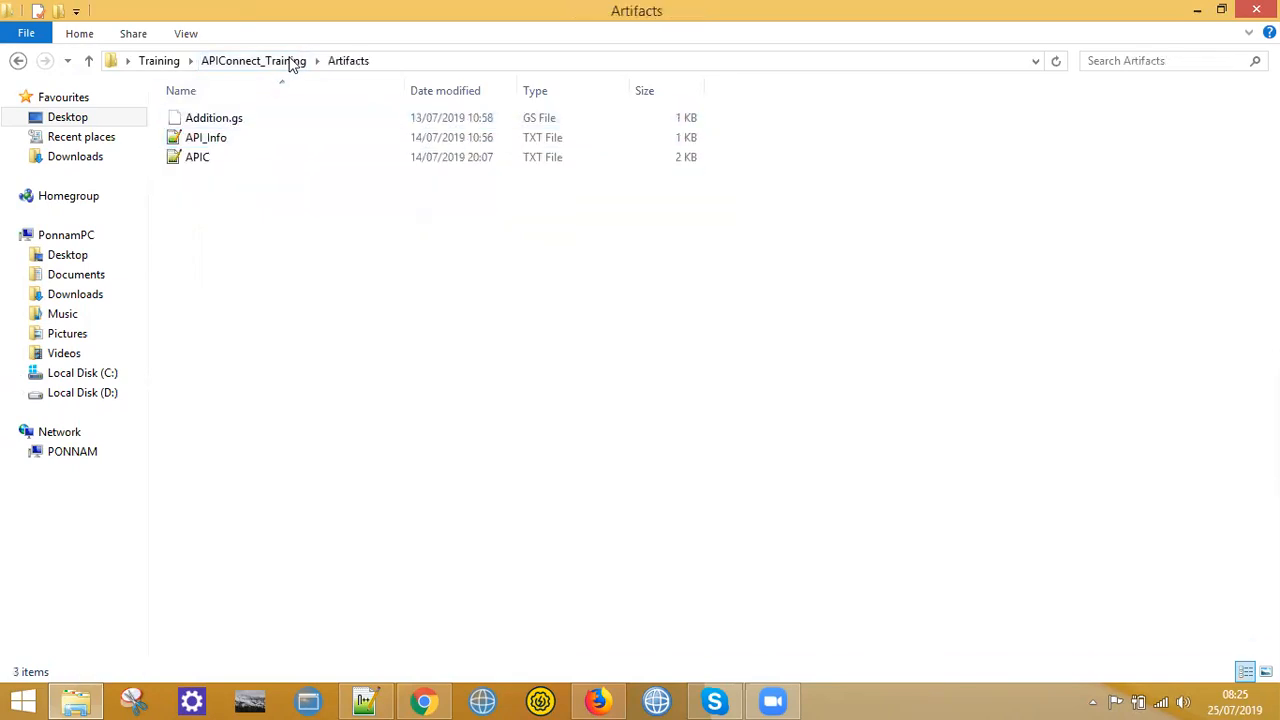
Step: Open if_1.0.0.yaml from the APISYAMLS subfolders in Notepad++ and examine the syntax of its switch conditions
{"action": "left_click", "coordinate": [286, 60]}
{"action": "left_click", "coordinate": [213, 120]}
{"action": "double_click", "coordinate": [213, 120]}
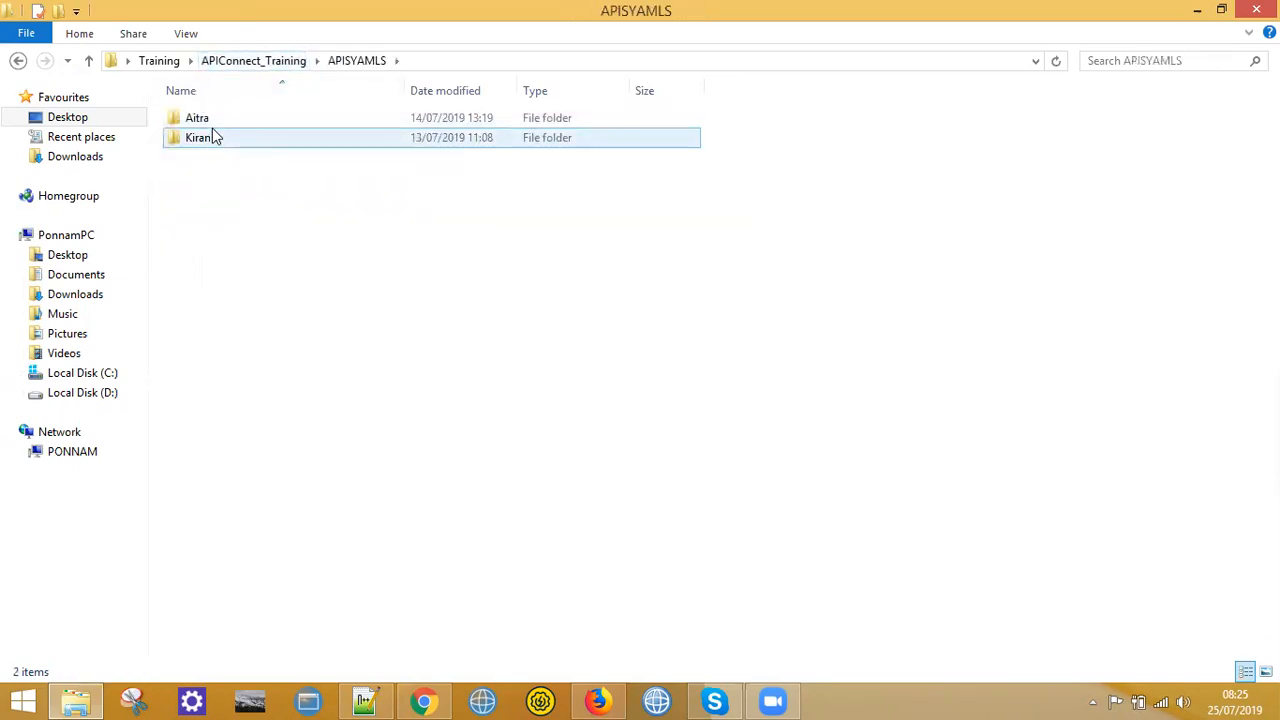
{"action": "double_click", "coordinate": [211, 138]}
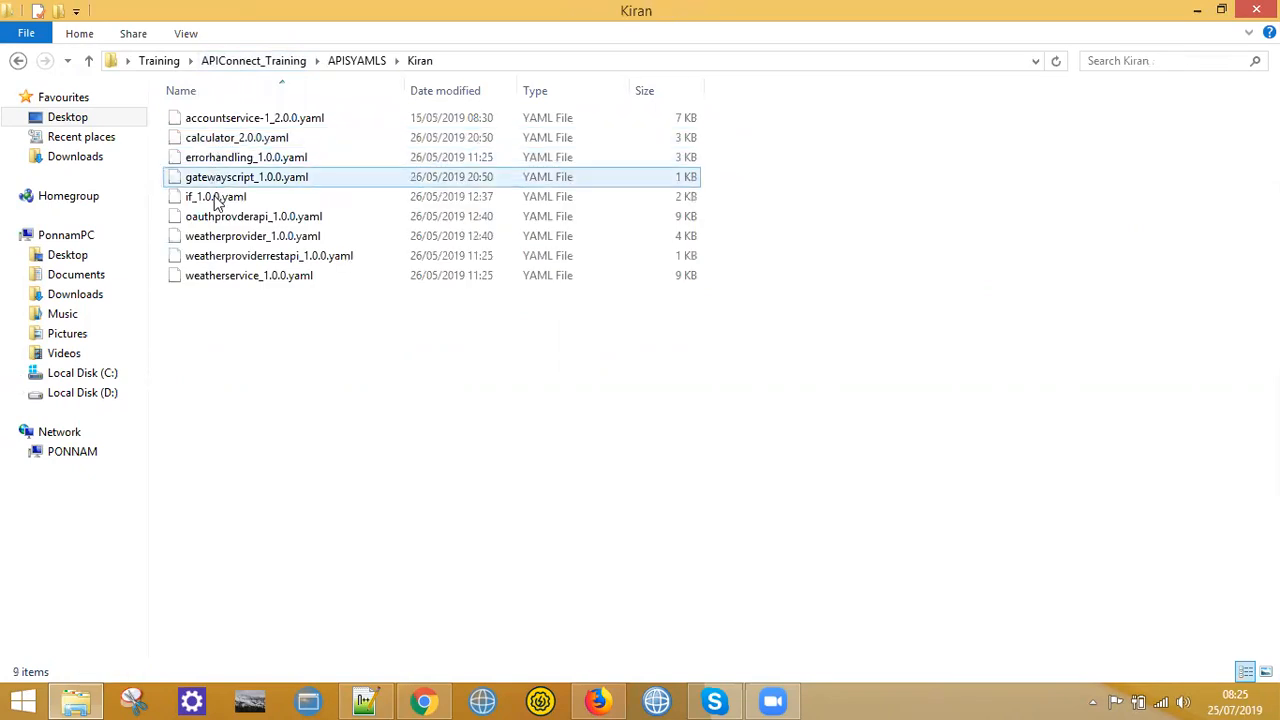
{"action": "left_click", "coordinate": [216, 200]}
{"action": "right_click", "coordinate": [220, 199]}
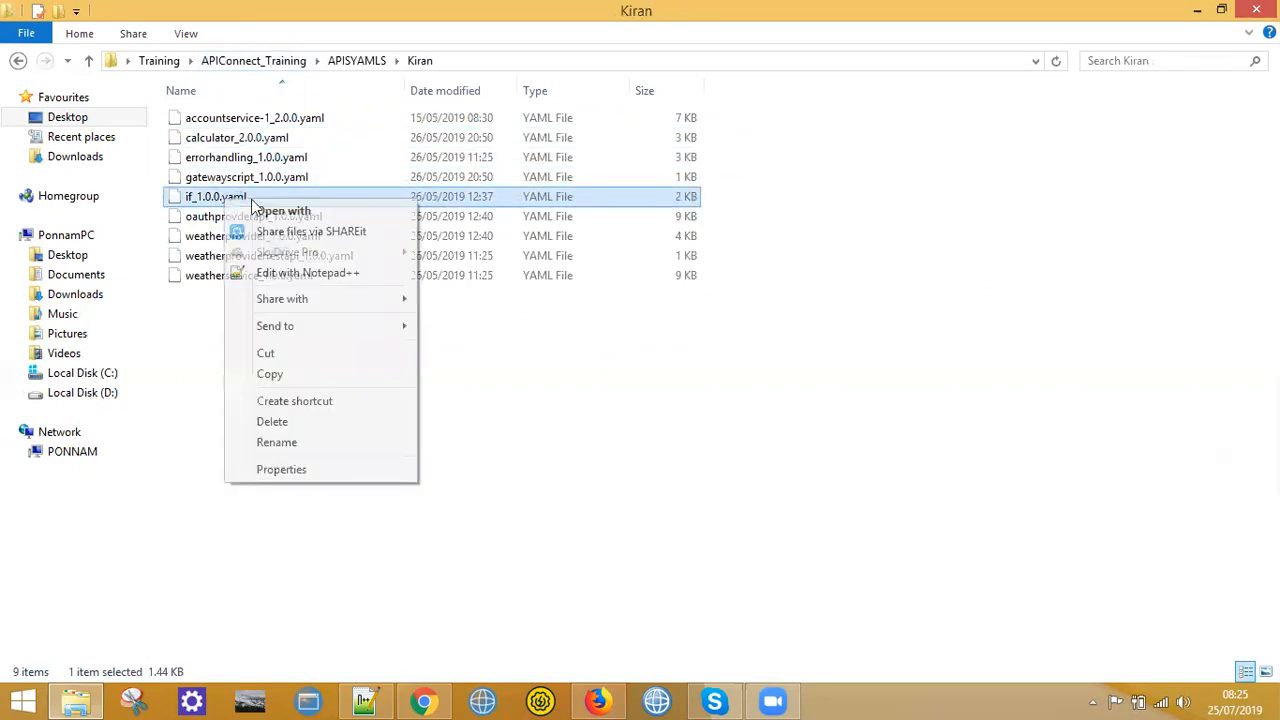
{"action": "left_click", "coordinate": [293, 273]}
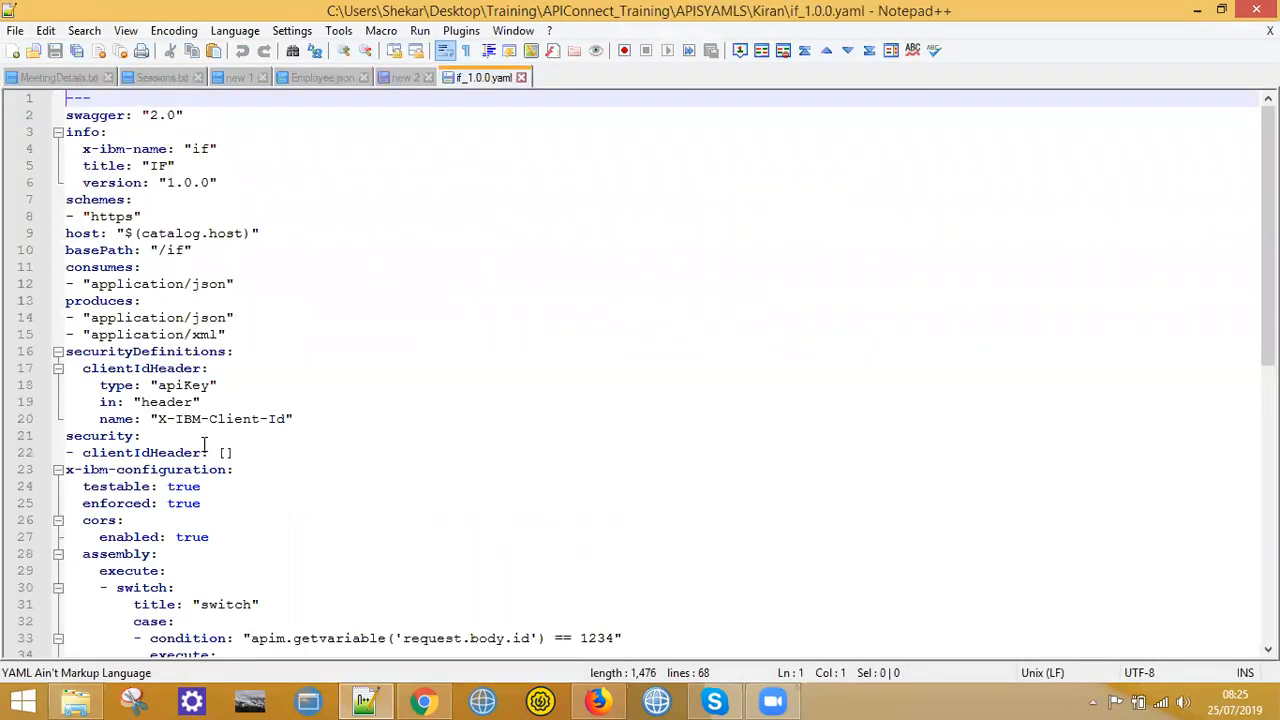
{"action": "scroll", "coordinate": [204, 443], "scroll_direction": "down", "scroll_amount": 9}
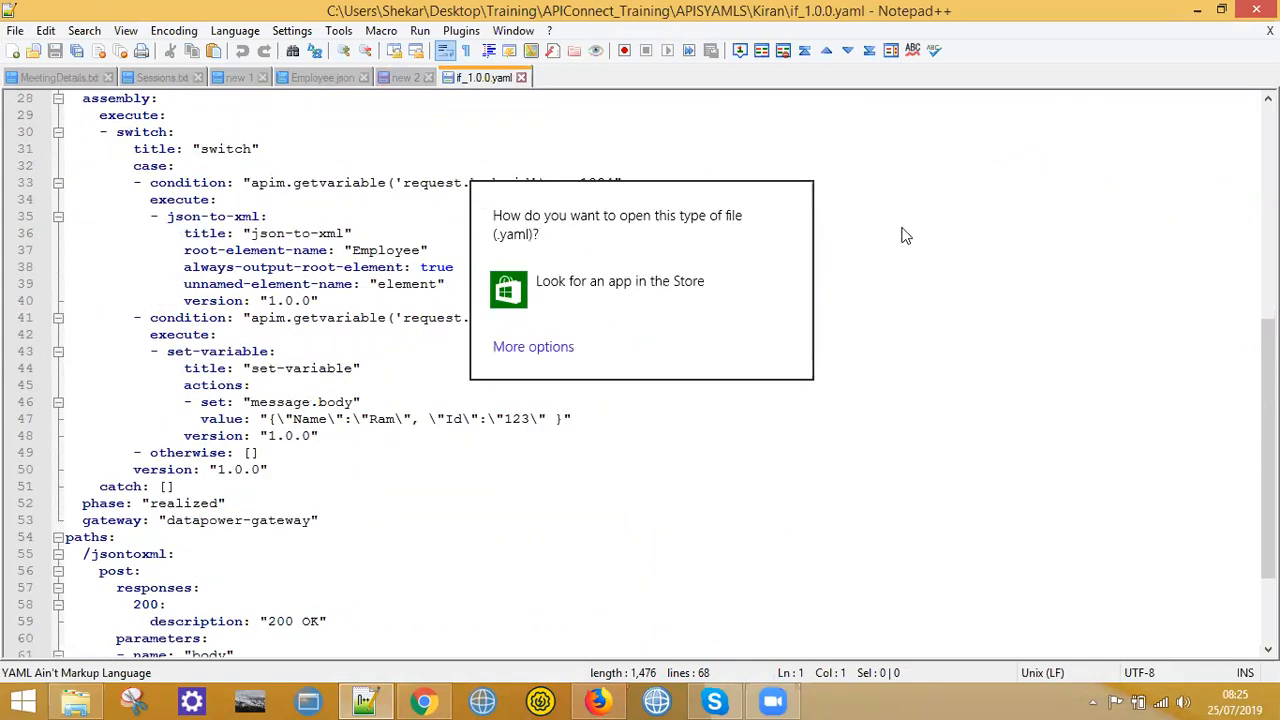
{"action": "left_click", "coordinate": [902, 229]}
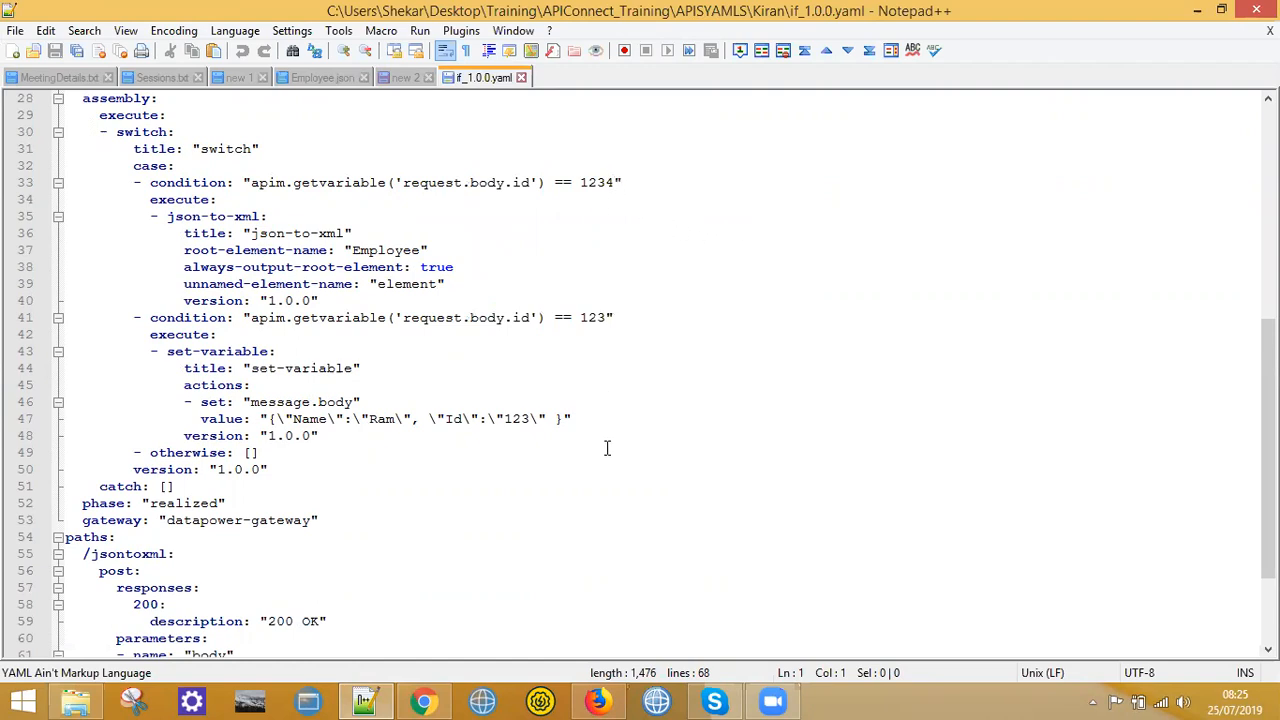
Step: Back in the API Manager in Firefox, change the CheckingIdValue condition to apim.getvariable('request.body.id')==123 and save the API
{"action": "left_click", "coordinate": [597, 701]}
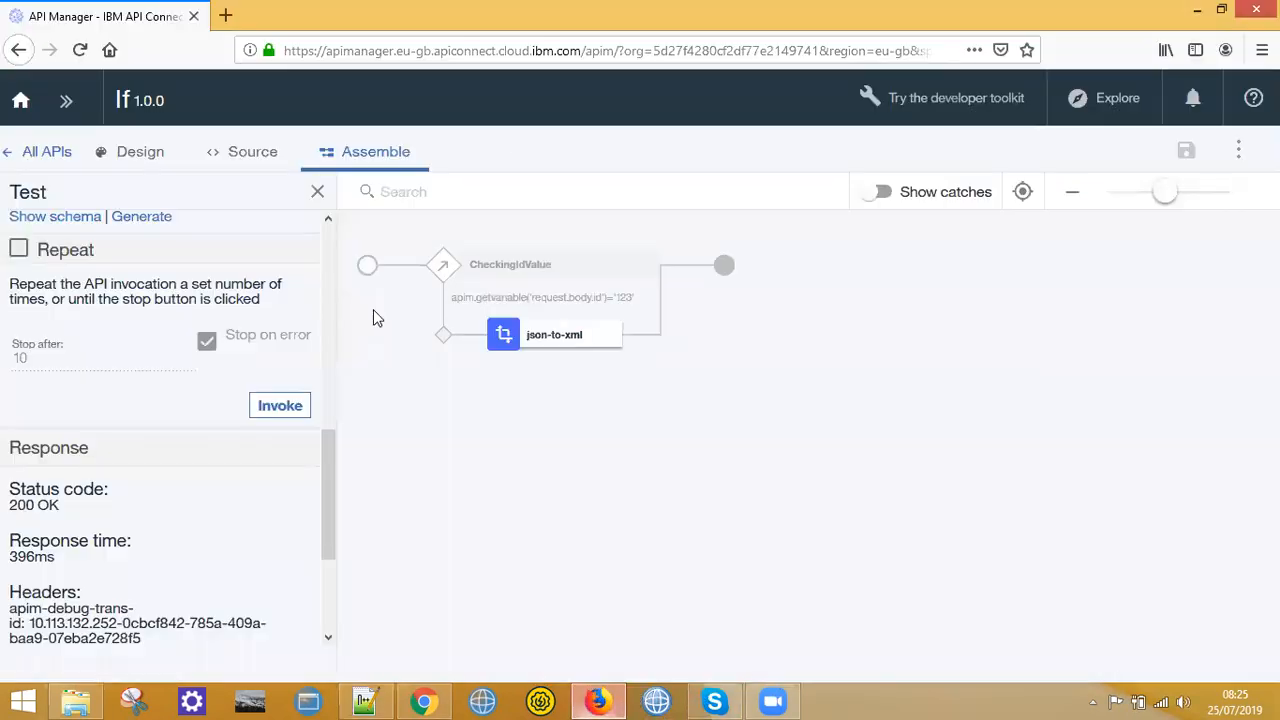
{"action": "left_click", "coordinate": [512, 265]}
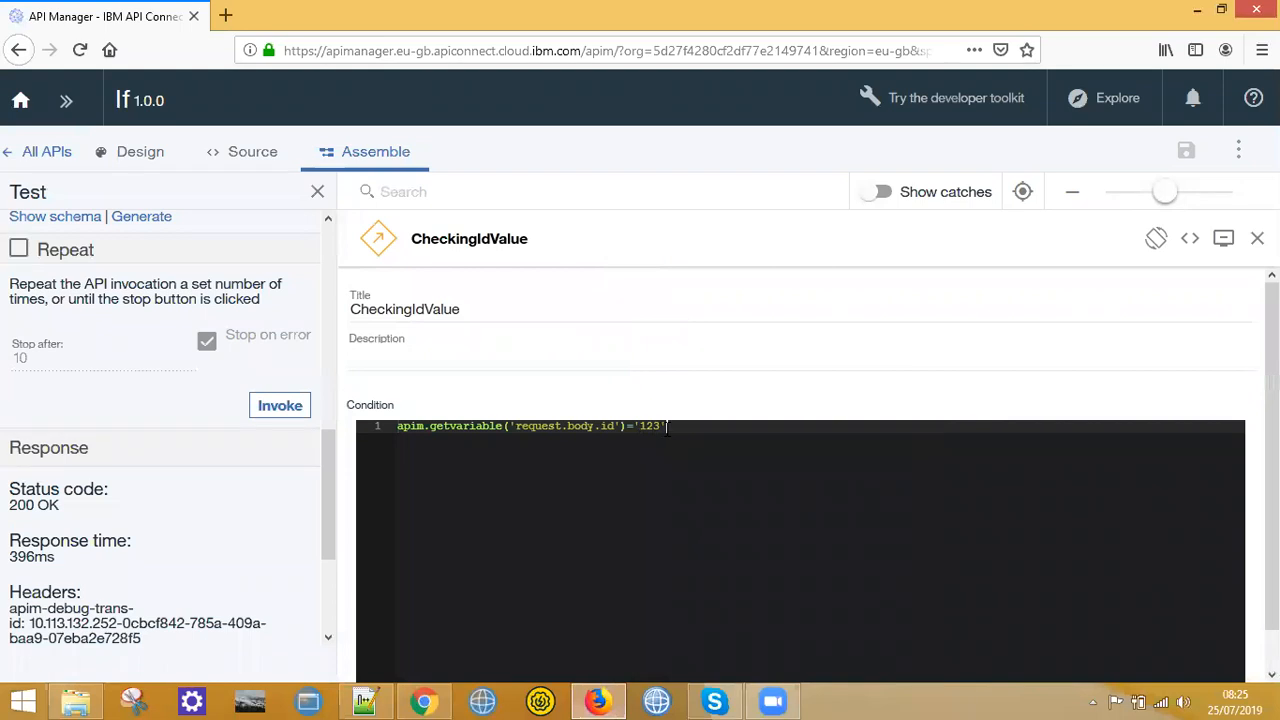
{"action": "key", "text": "BackSpace"}
{"action": "key", "text": "BackSpace"}
{"action": "type", "text": "123"}
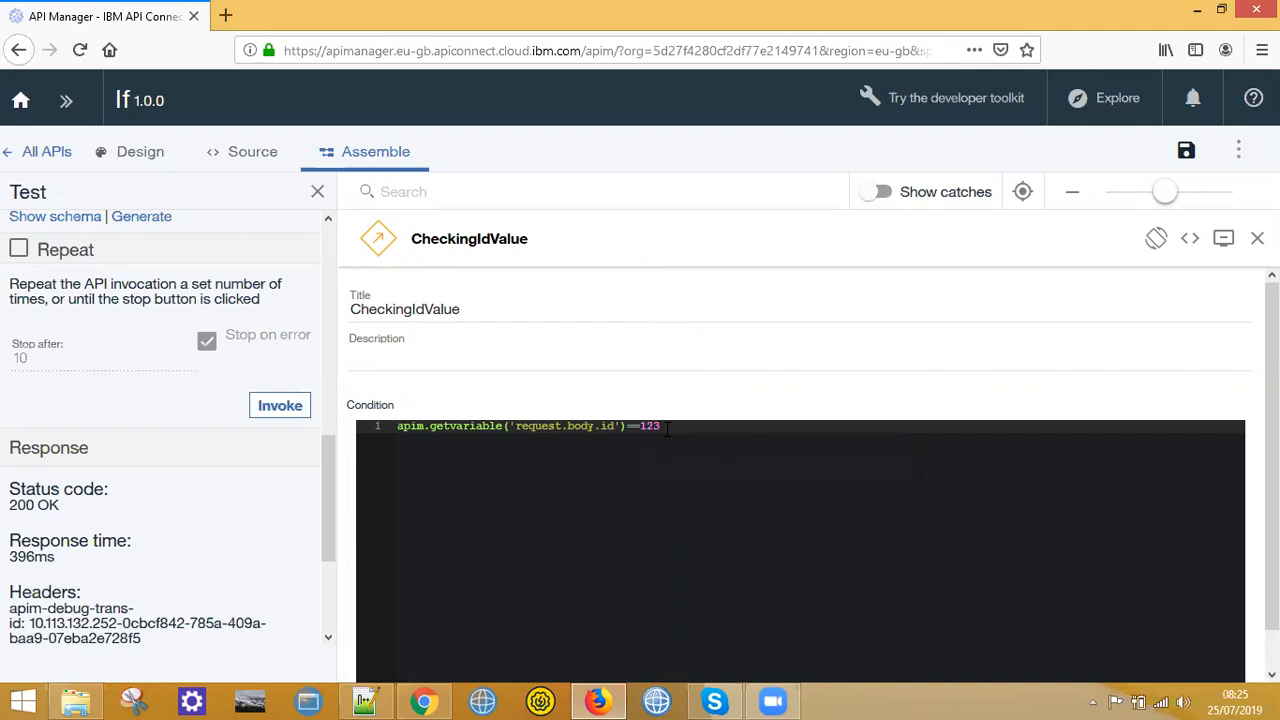
{"action": "scroll", "coordinate": [667, 427], "scroll_direction": "down", "scroll_amount": 1}
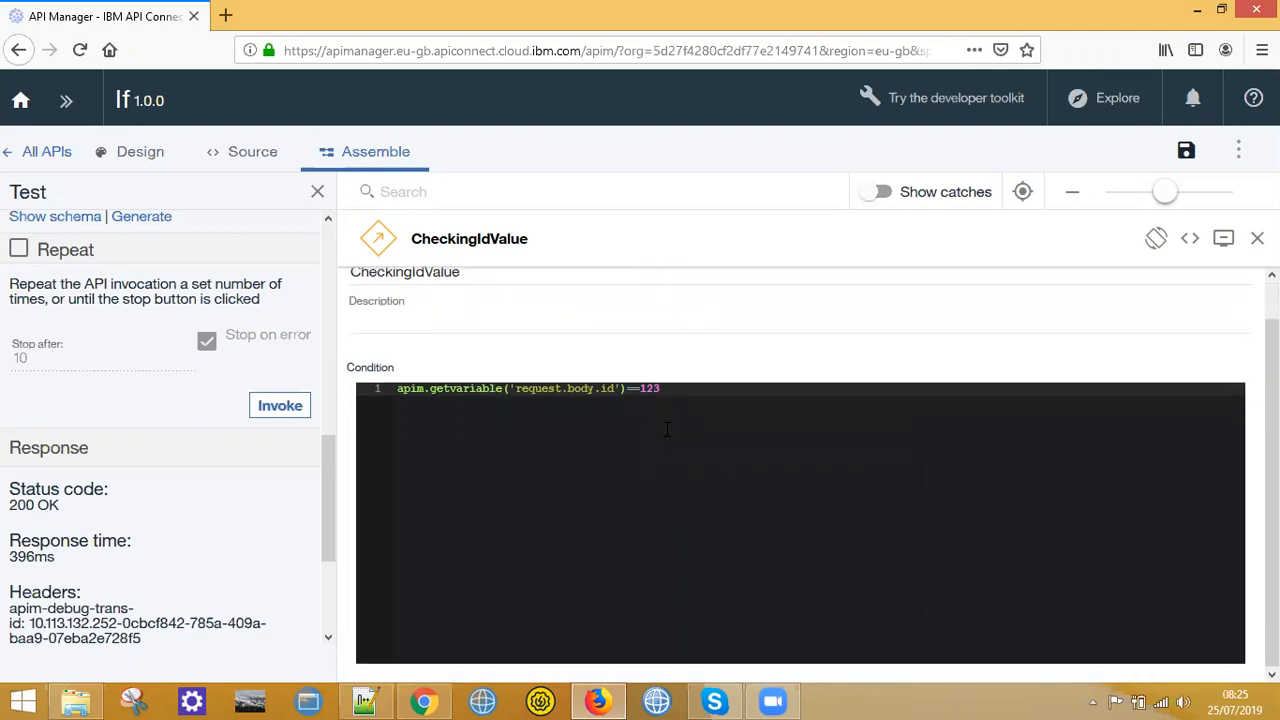
{"action": "left_click", "coordinate": [1186, 151]}
{"action": "left_click", "coordinate": [1257, 238]}
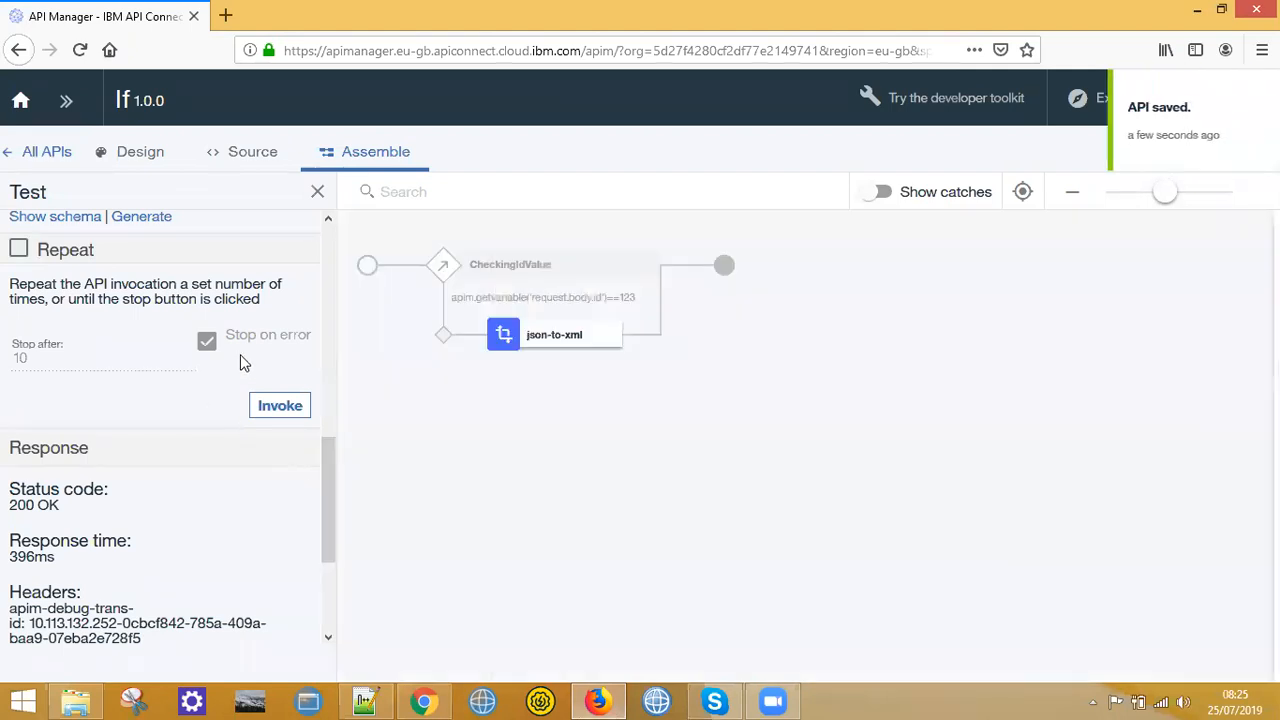
Step: Restart the assembly test and republish If product 1.0.0 to the Sandbox catalog with the corrected condition
{"action": "left_click", "coordinate": [317, 191]}
{"action": "left_click", "coordinate": [269, 192]}
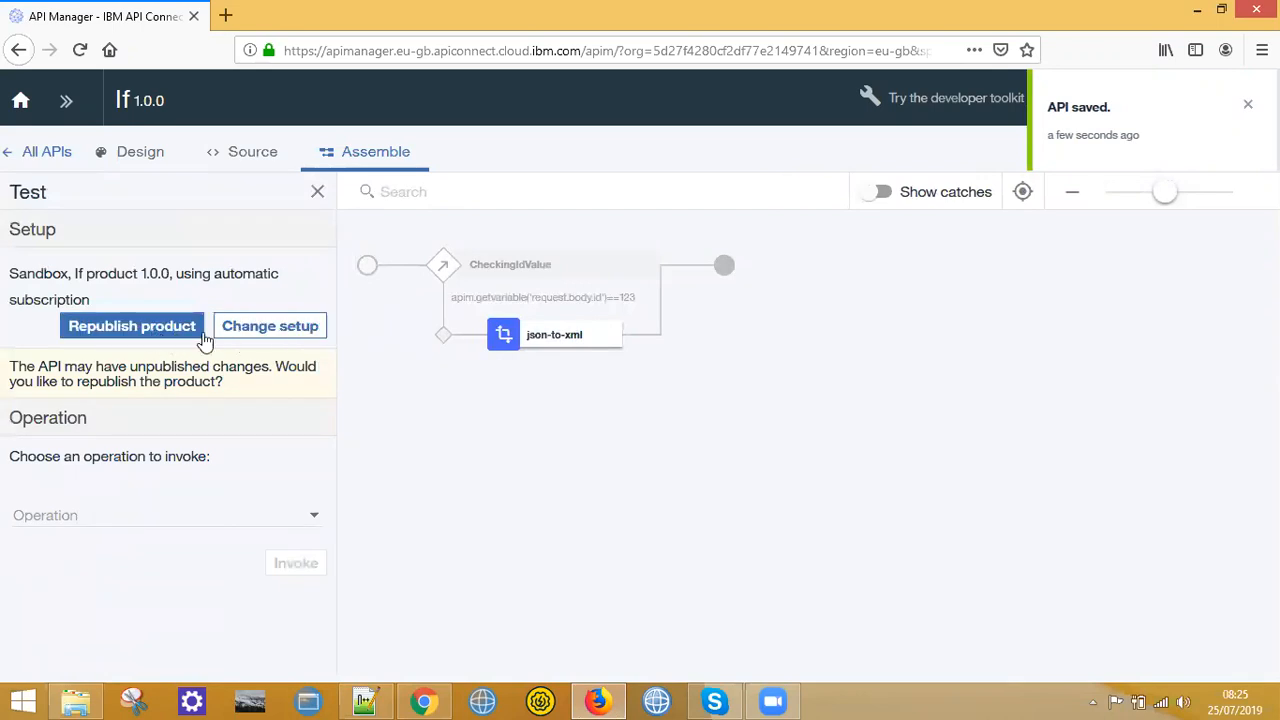
{"action": "left_click", "coordinate": [258, 335]}
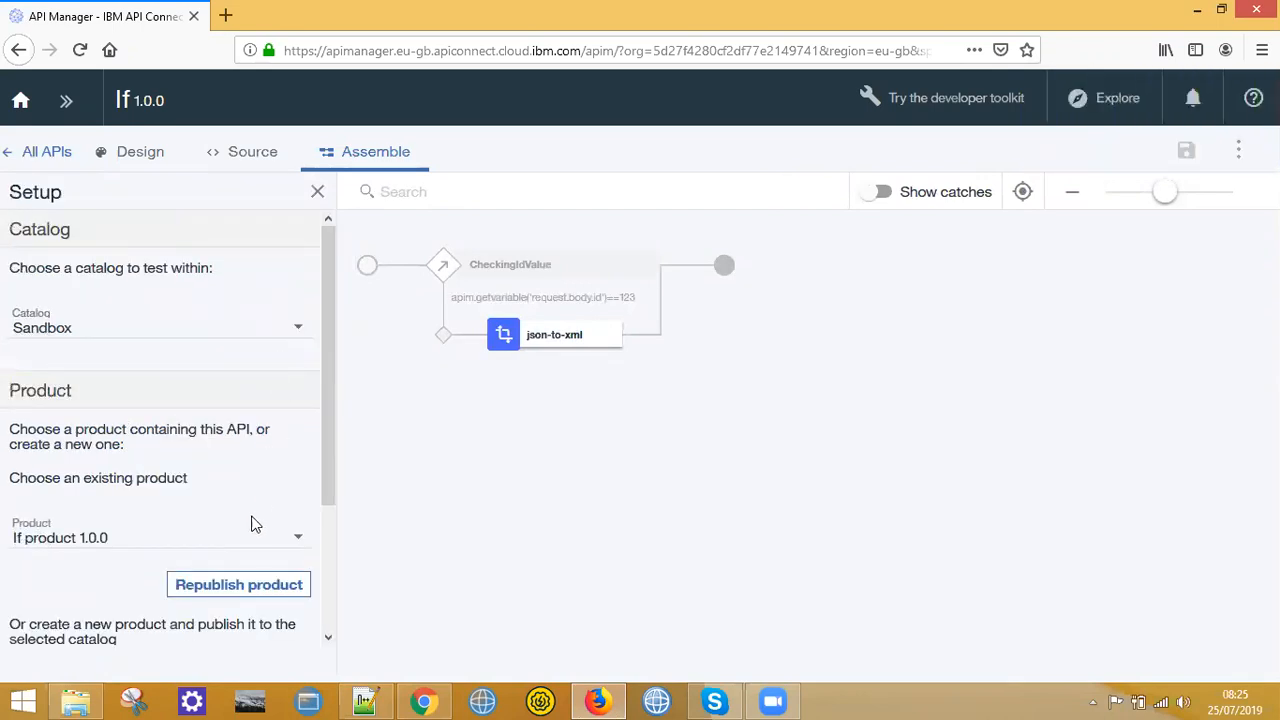
{"action": "left_click", "coordinate": [249, 593]}
{"action": "left_click_drag", "start_coordinate": [330, 403], "coordinate": [331, 483]}
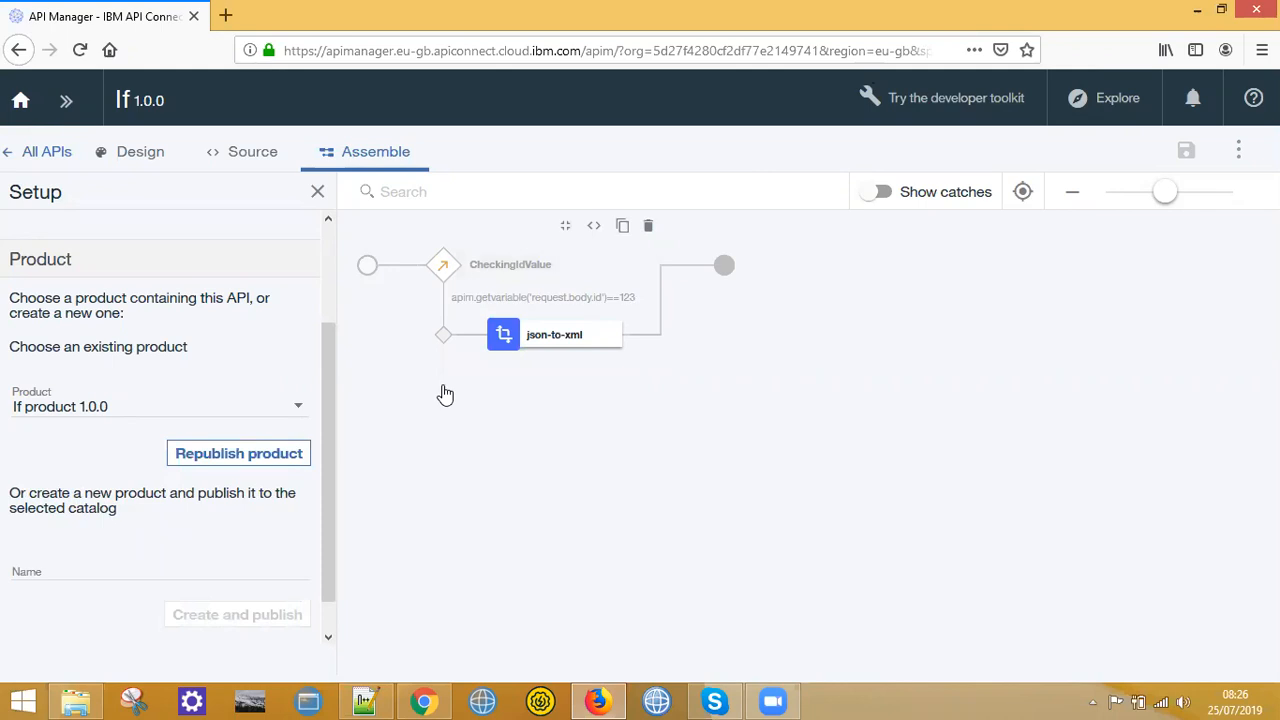
{"action": "scroll", "coordinate": [323, 490], "scroll_direction": "down", "scroll_amount": 2}
{"action": "left_click", "coordinate": [284, 624]}
Step: Choose the post /if operation and generate a request payload with its id set to 123
{"action": "left_click", "coordinate": [310, 469]}
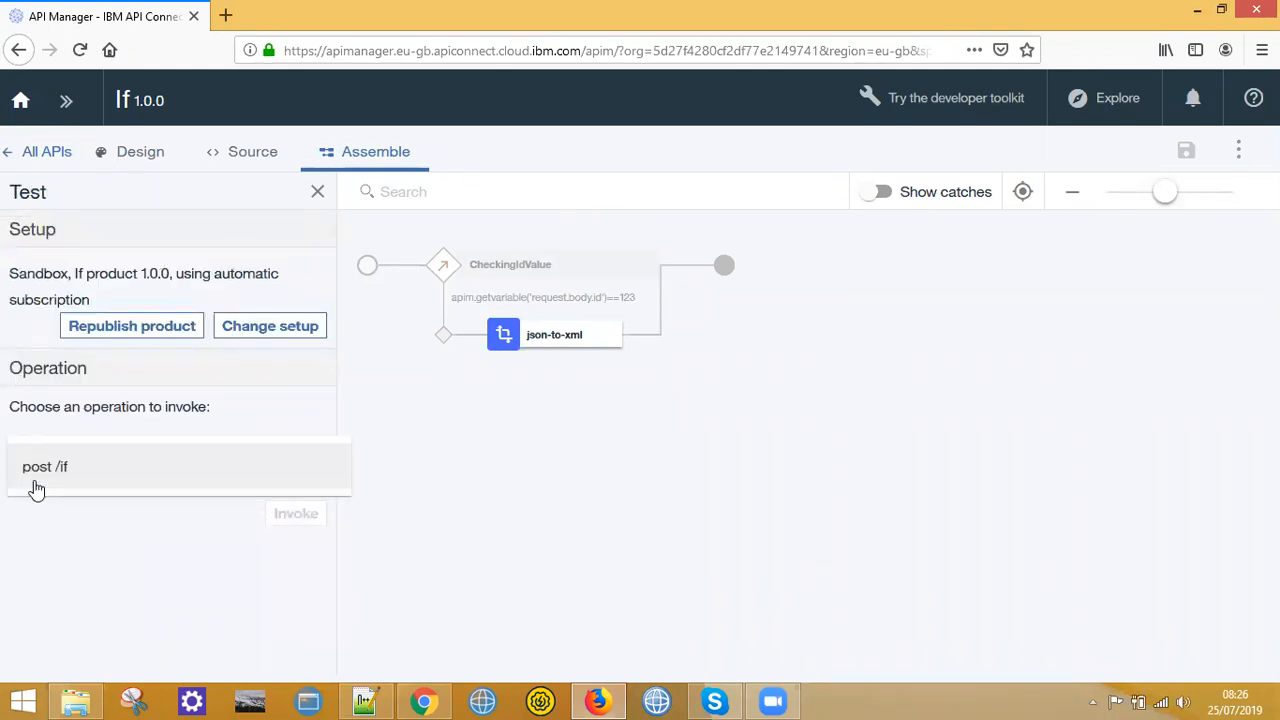
{"action": "left_click", "coordinate": [88, 490]}
{"action": "scroll", "coordinate": [120, 520], "scroll_direction": "down", "scroll_amount": 5}
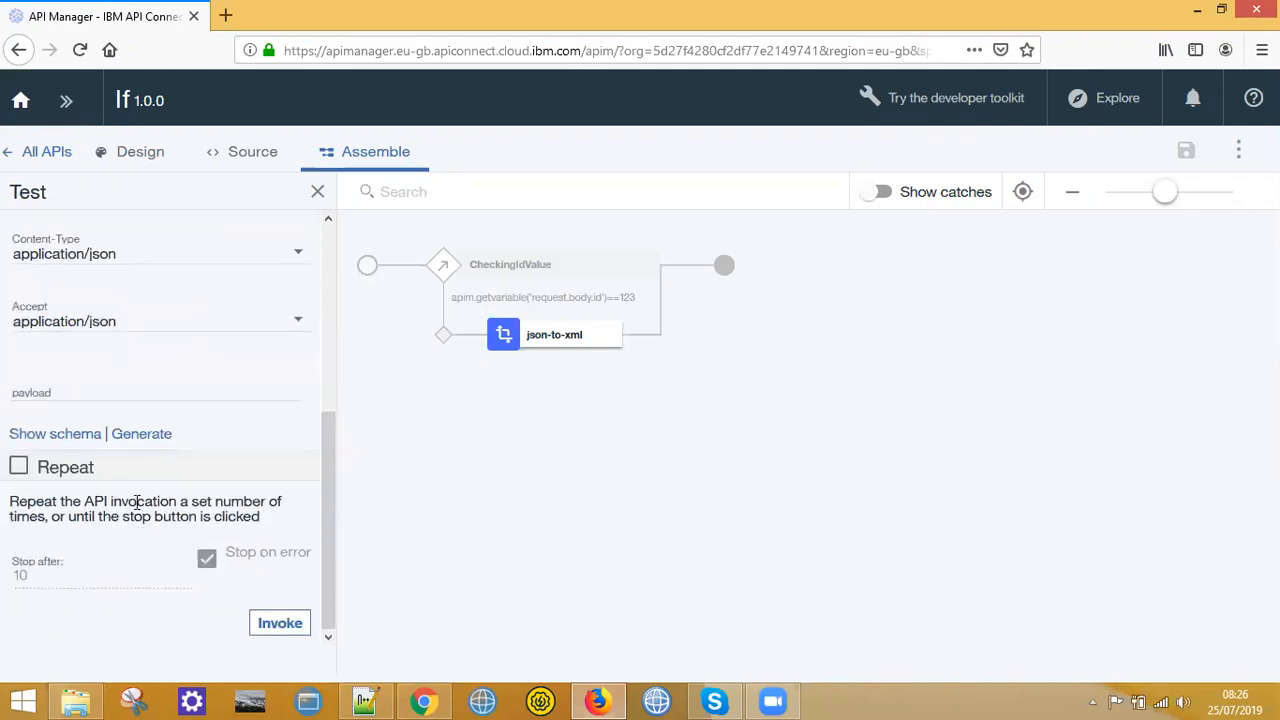
{"action": "left_click", "coordinate": [141, 434]}
{"action": "left_click_drag", "start_coordinate": [172, 412], "coordinate": [57, 414]}
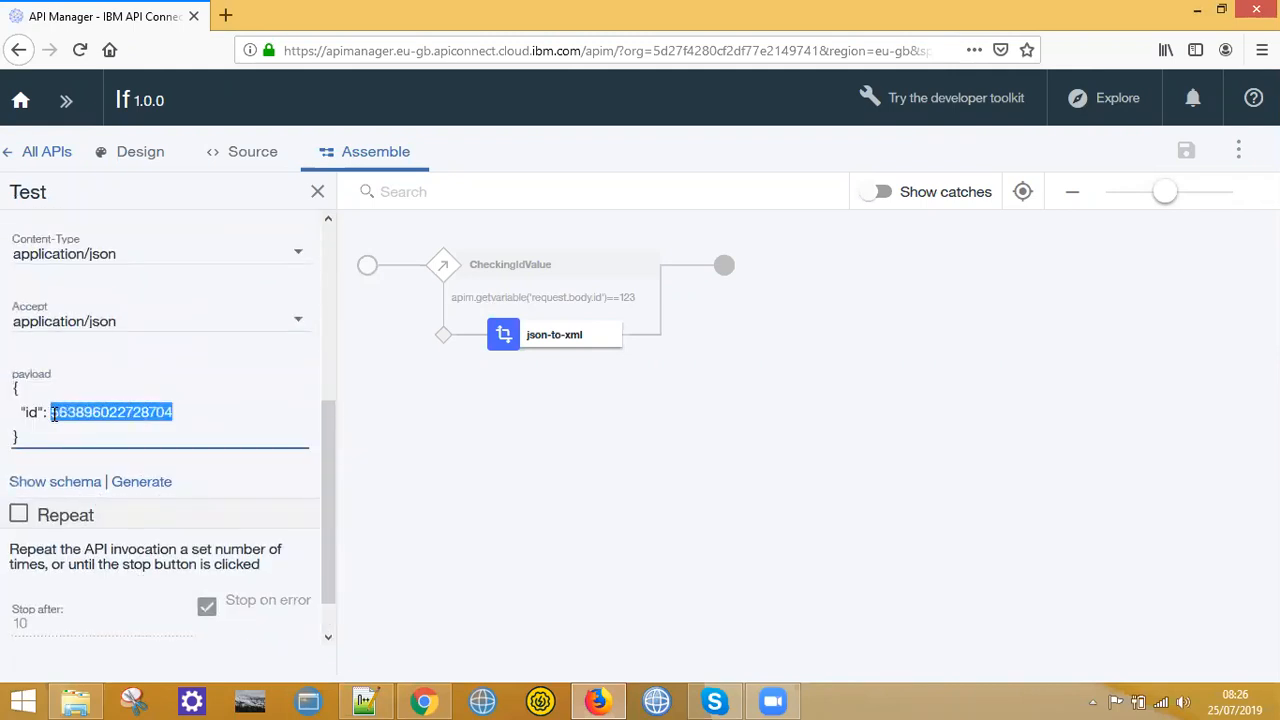
{"action": "type", "text": "123"}
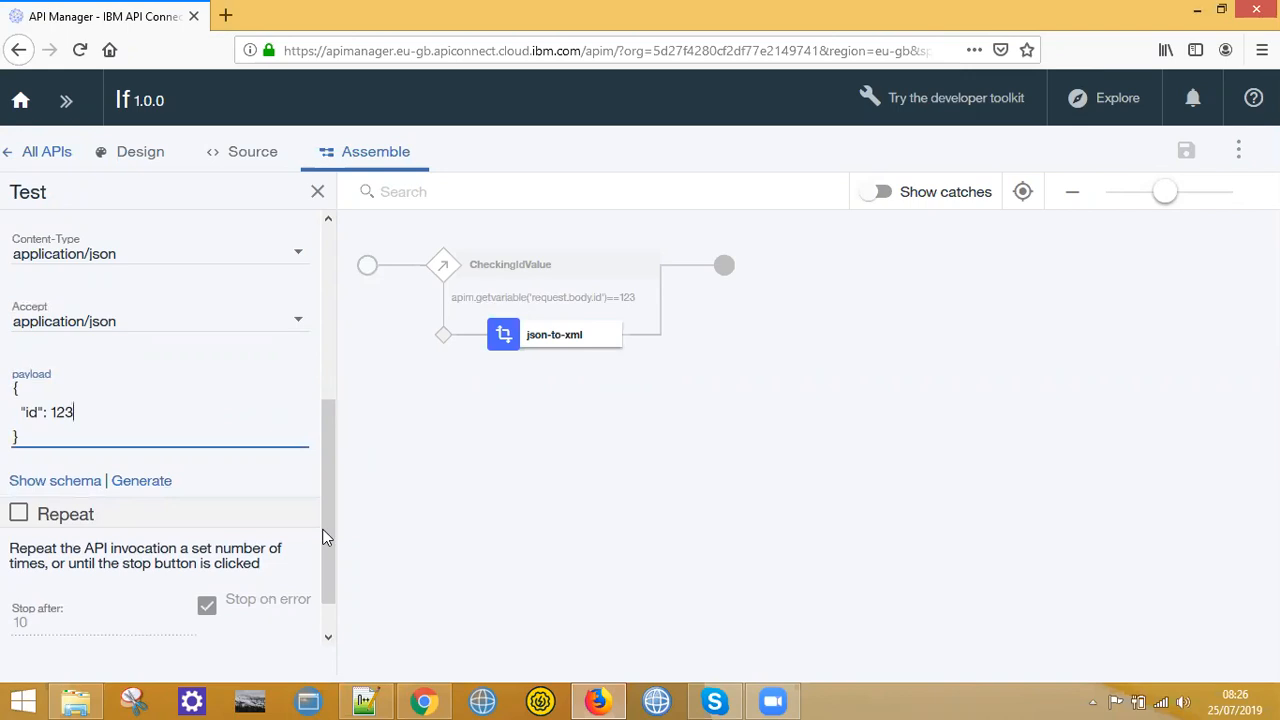
Step: Invoke the republished operation and compare the response body with the json-to-xml policy in the assembly
{"action": "scroll", "coordinate": [322, 537], "scroll_direction": "down", "scroll_amount": 1}
{"action": "left_click_drag", "start_coordinate": [327, 507], "coordinate": [336, 552]}
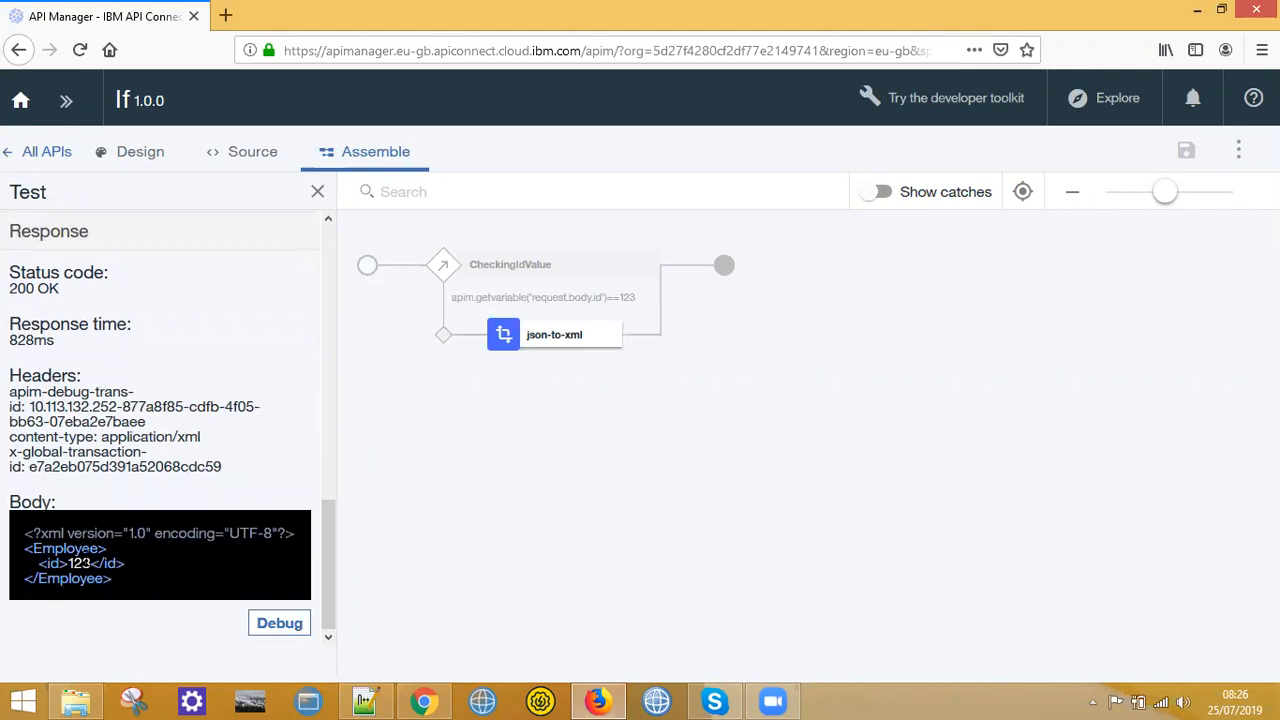
{"action": "mouse_move", "coordinate": [580, 333]}
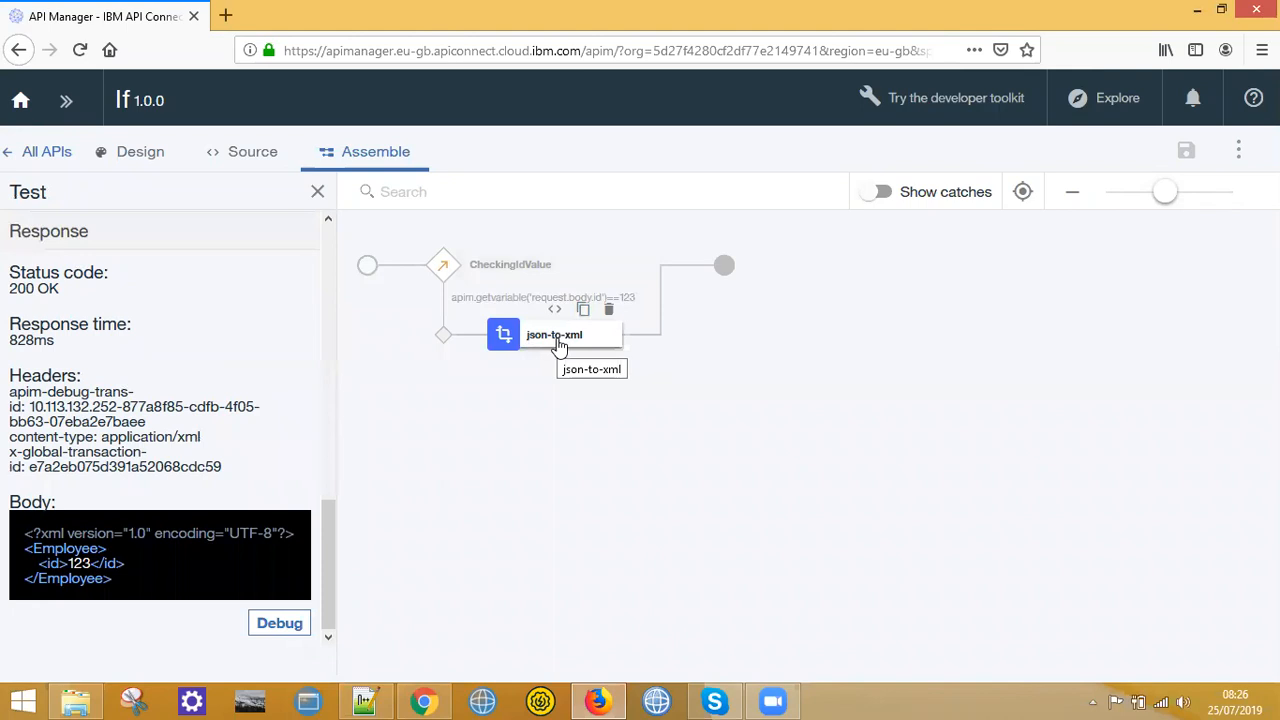
{"action": "mouse_move", "coordinate": [618, 311]}
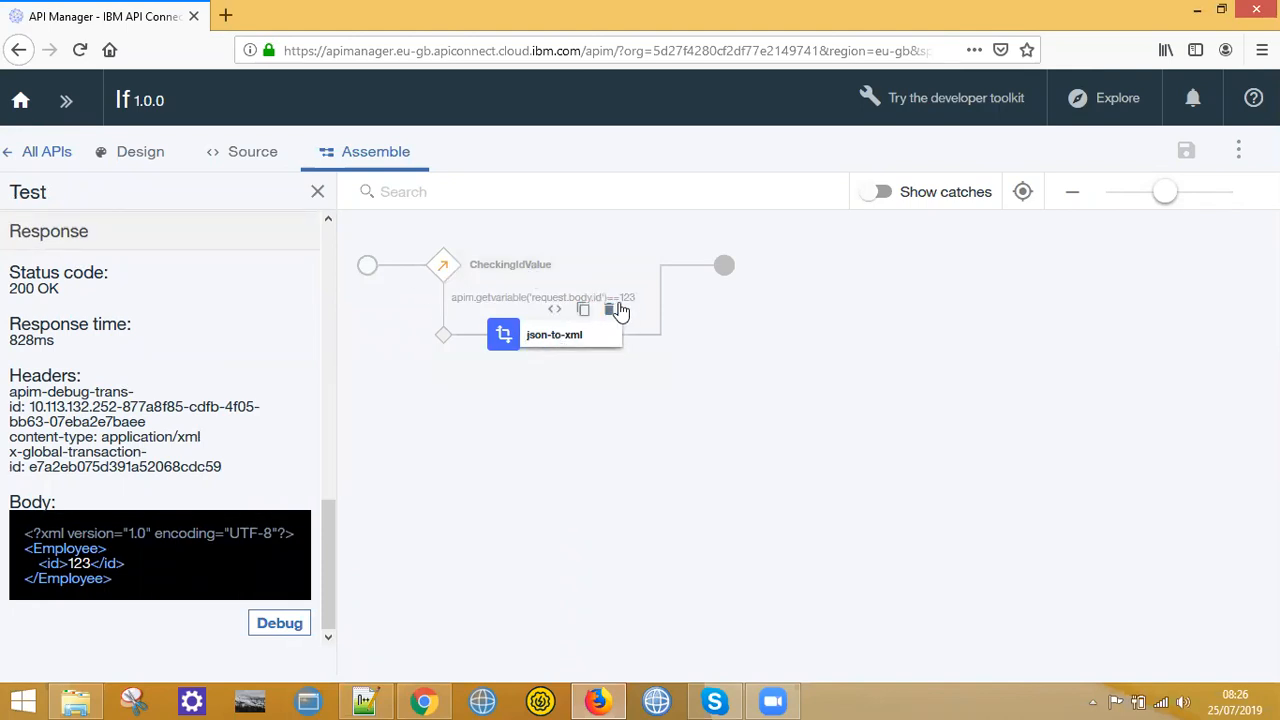